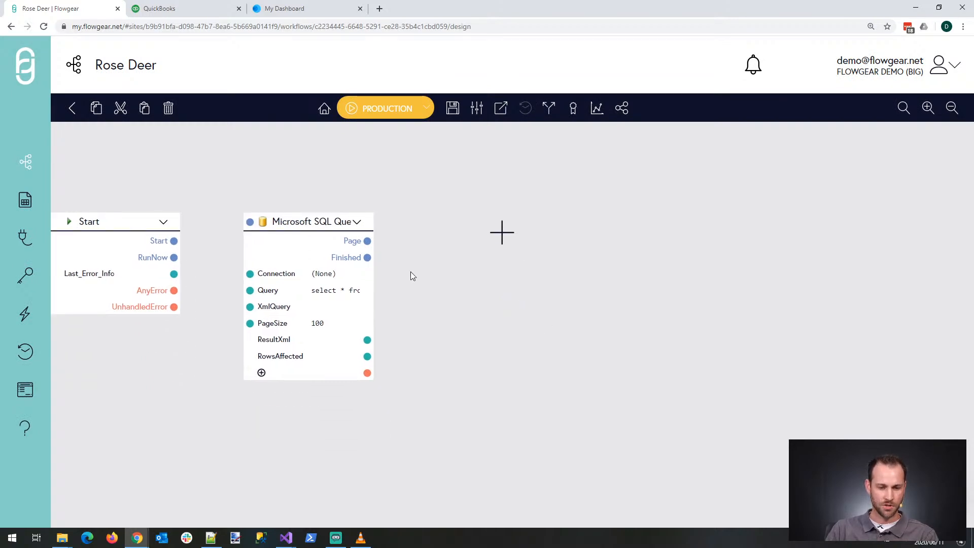
Step: Create a new SQL connection with server (local), database demodb, and the SQL user and password
left_click(355, 277)
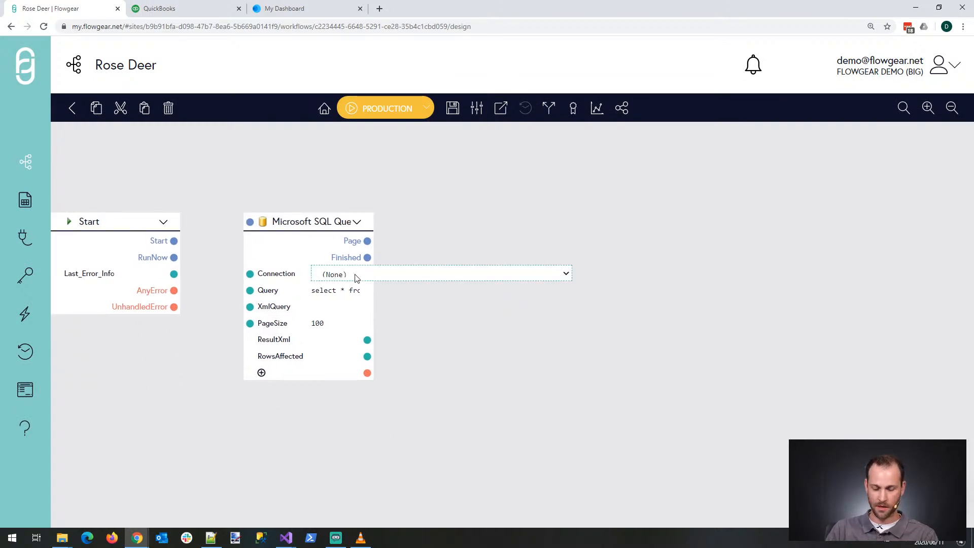
left_click(564, 275)
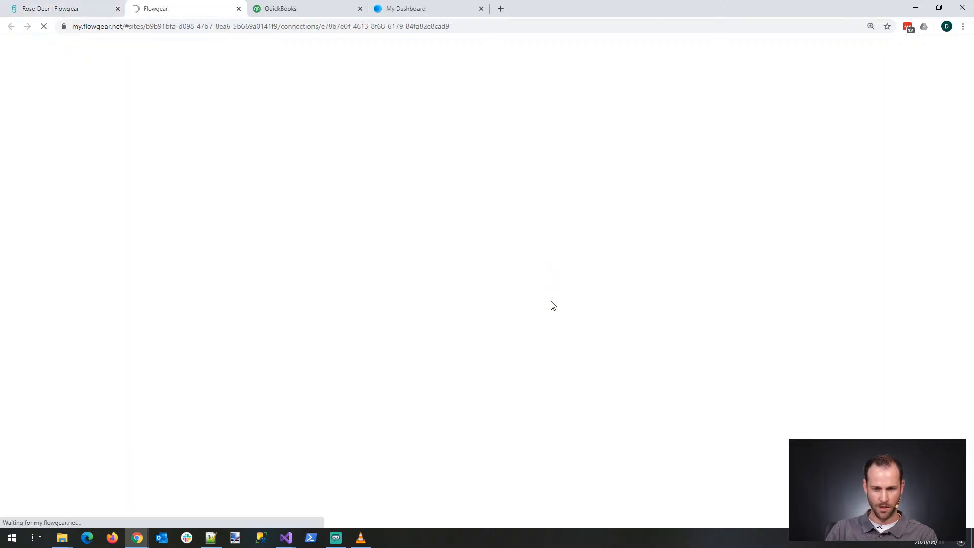
left_click(547, 273)
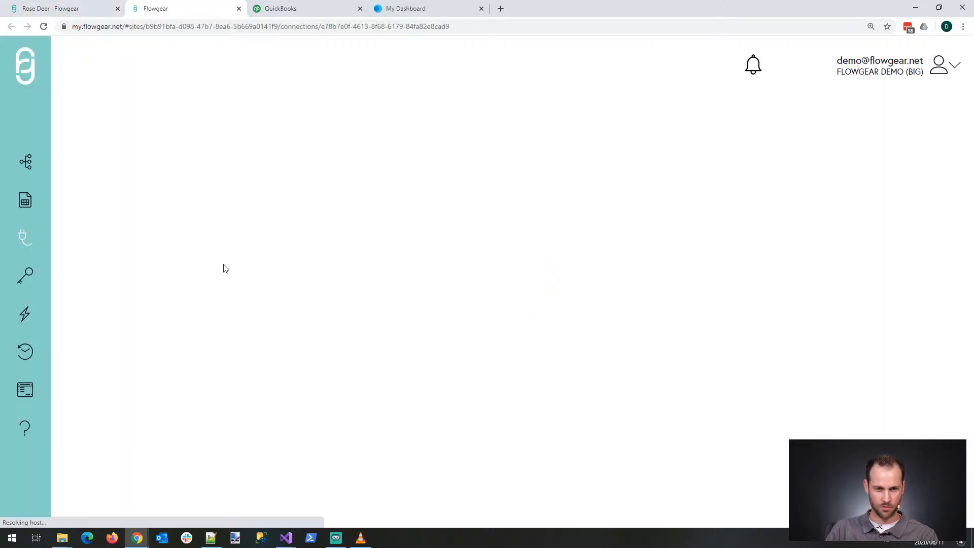
type("(lo")
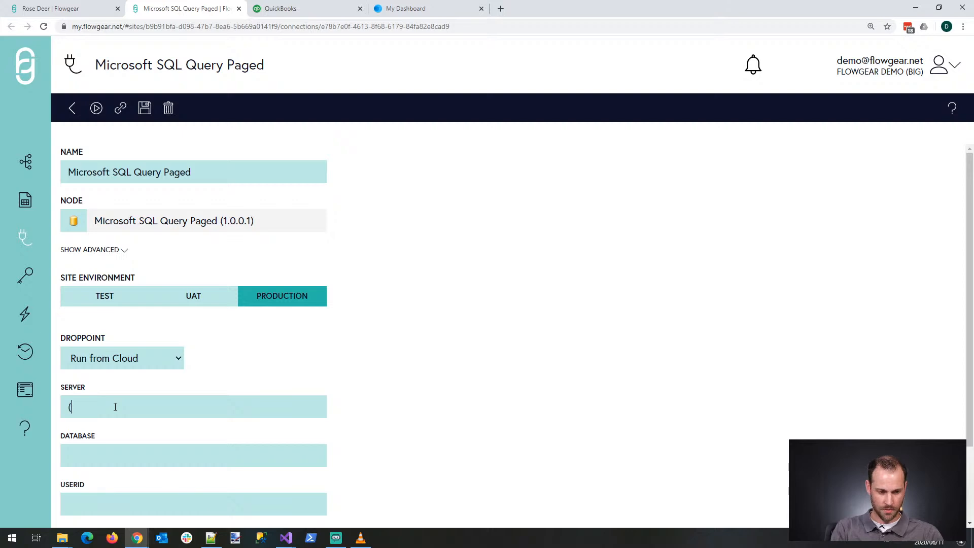
key("BackSpace")
key("BackSpace")
type("local)")
key("Tab")
type("demodb")
key("Tab")
type("sa")
key("Tab")
type("********")
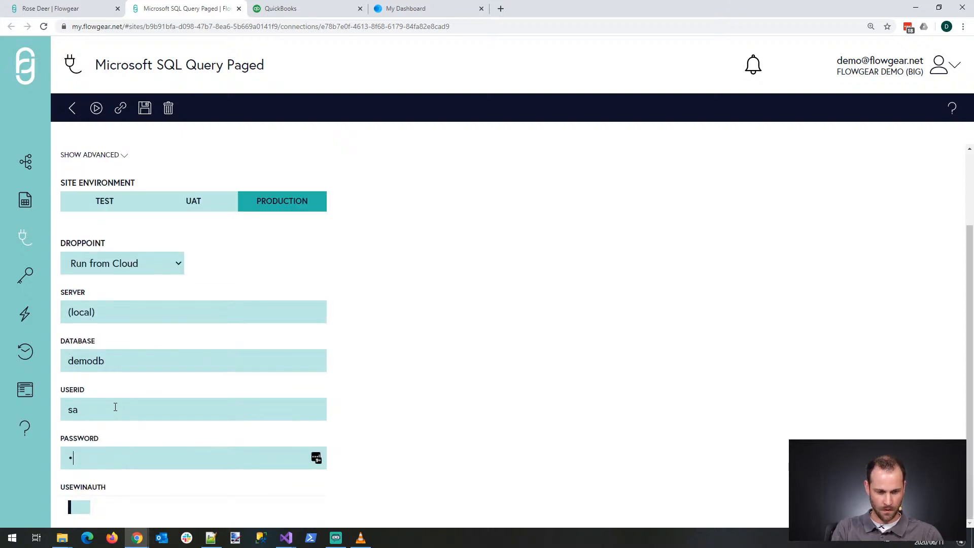
Step: Run the connection through the on-premise droppoint, test and save it, and return to Rose Deer
left_click(170, 263)
left_click(117, 301)
left_click(99, 115)
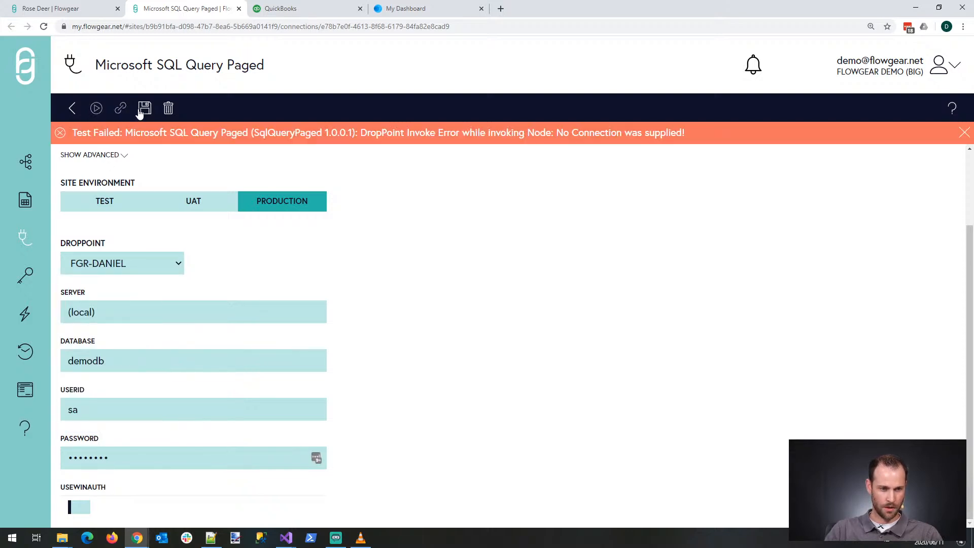
left_click(146, 110)
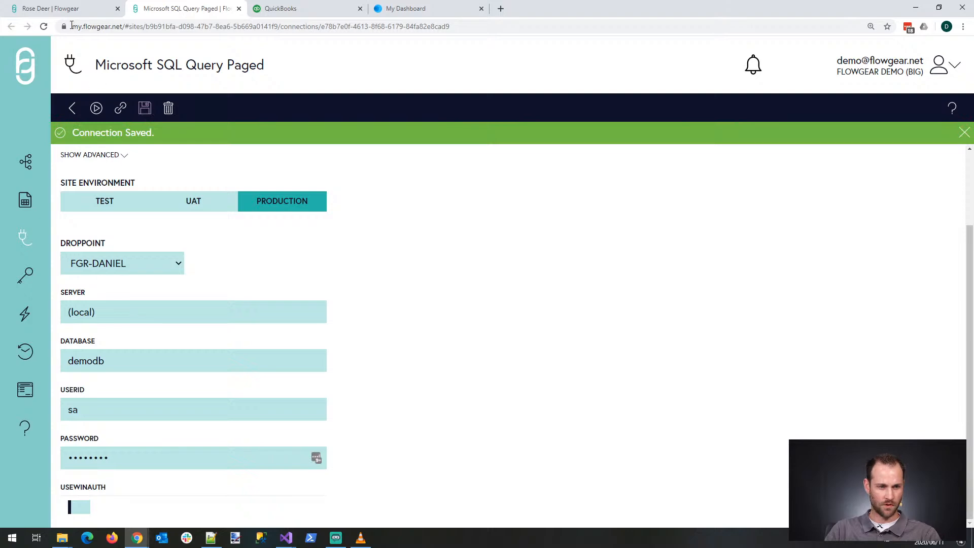
left_click(61, 9)
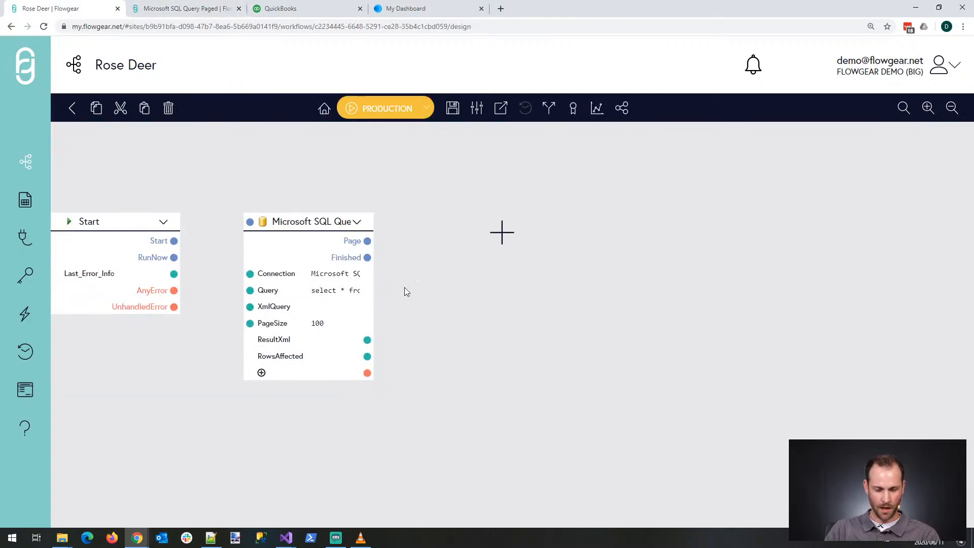
Step: Replace the SQL node's query with 'select * from contacts' in the full editor and confirm
left_click(351, 291)
left_click(352, 300)
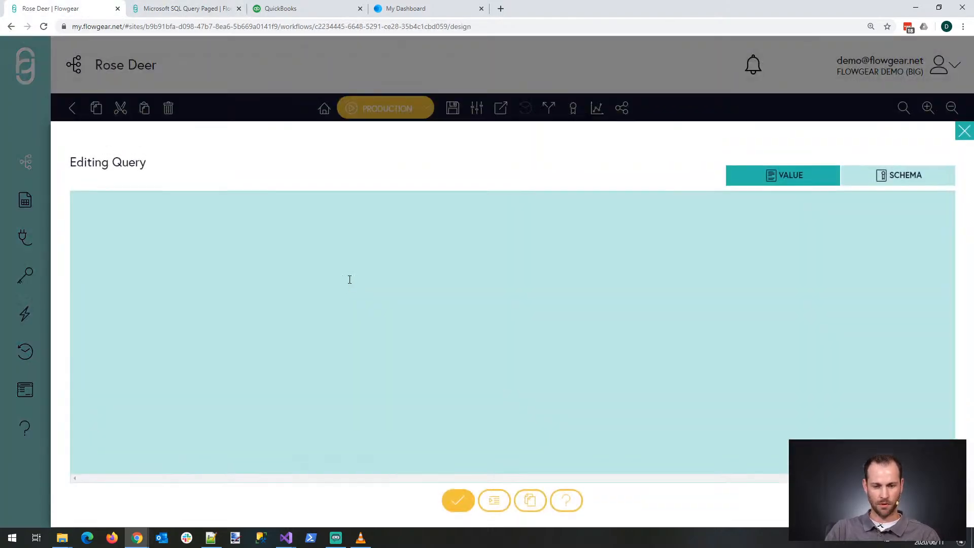
key("ctrl+a")
type("selec")
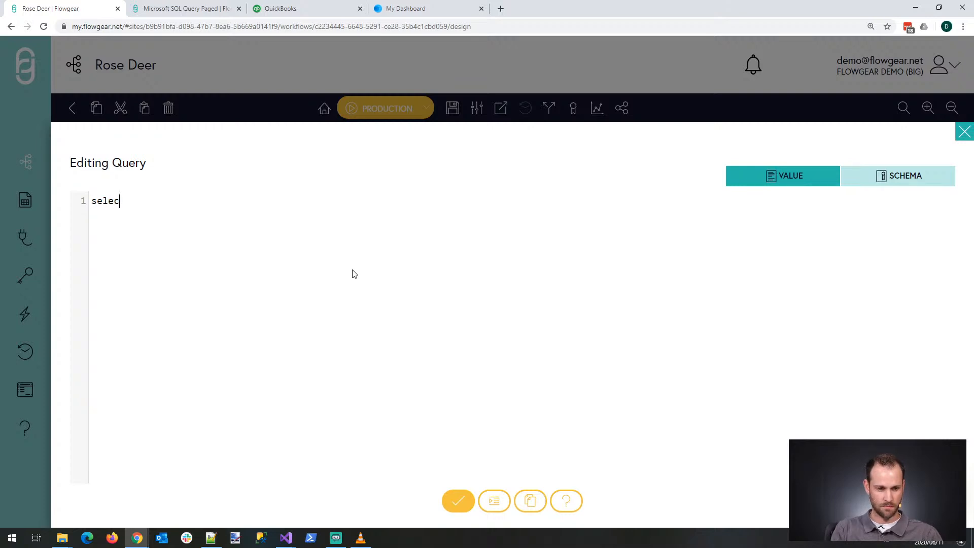
type("t * from contacts")
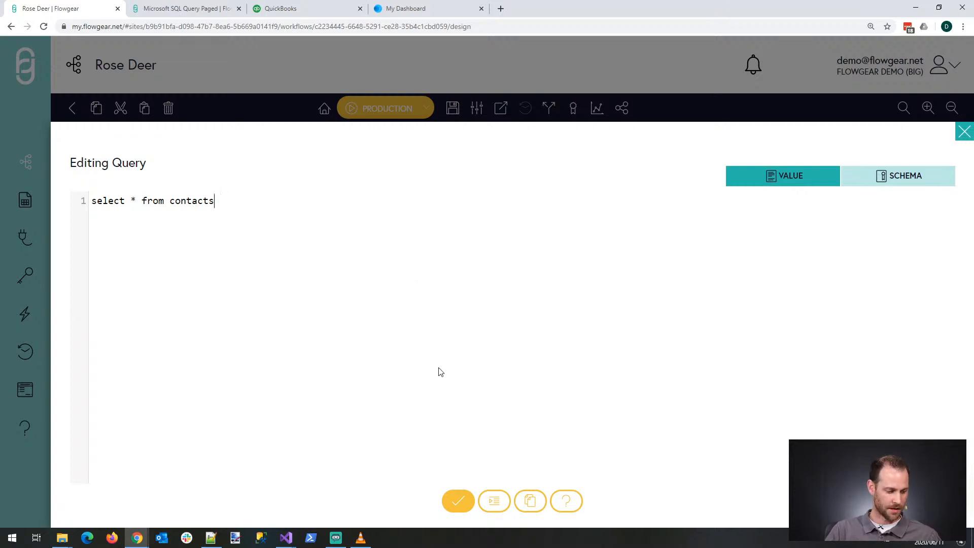
left_click(458, 500)
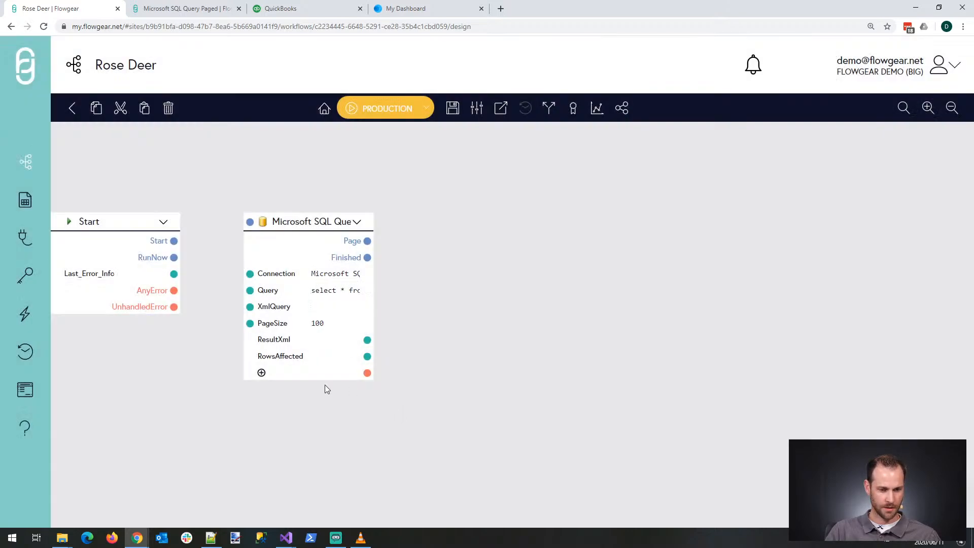
Step: Link the Start node to the SQL query node, leaving PageSize at 100
left_click_drag(174, 240, 250, 222)
left_click(351, 323)
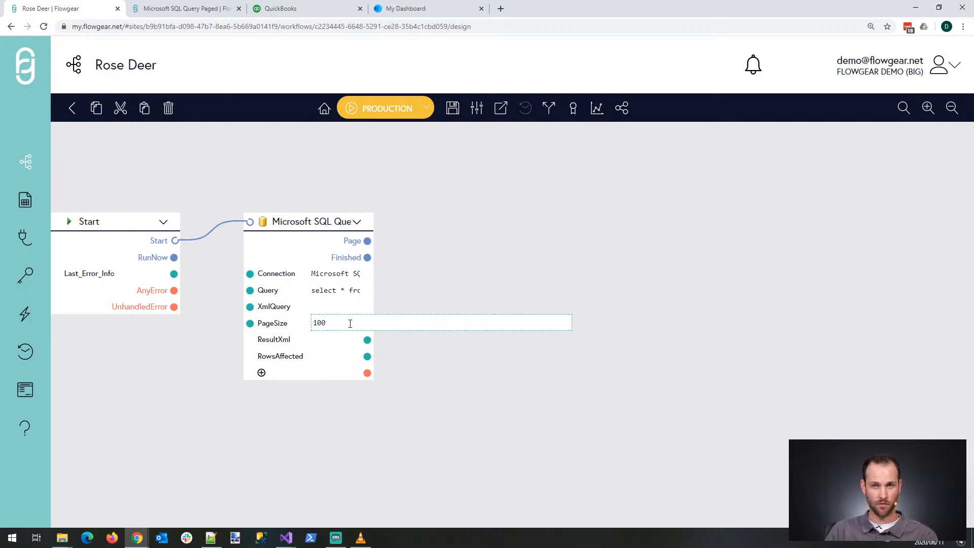
left_click(503, 237)
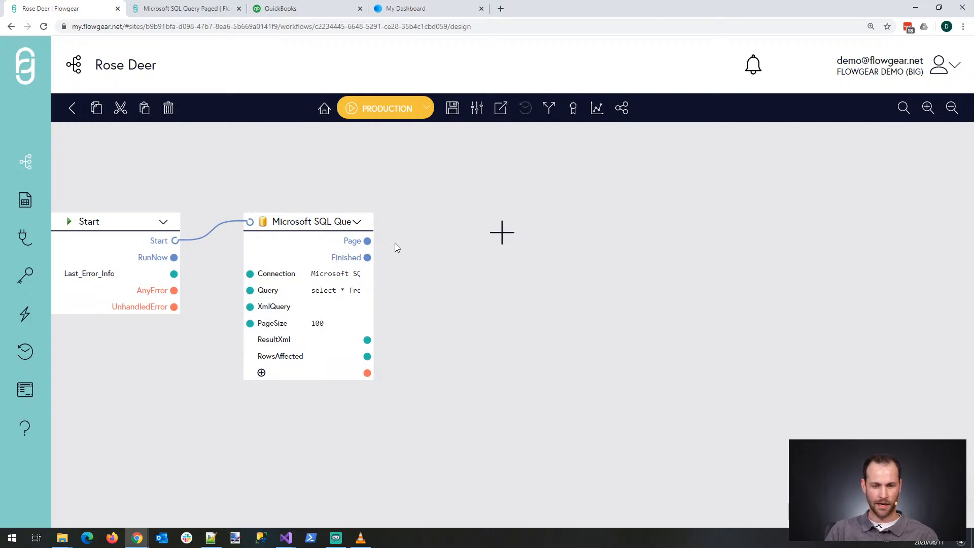
Step: Save and run the workflow with the PRODUCTION run button
left_click_drag(368, 242, 446, 210)
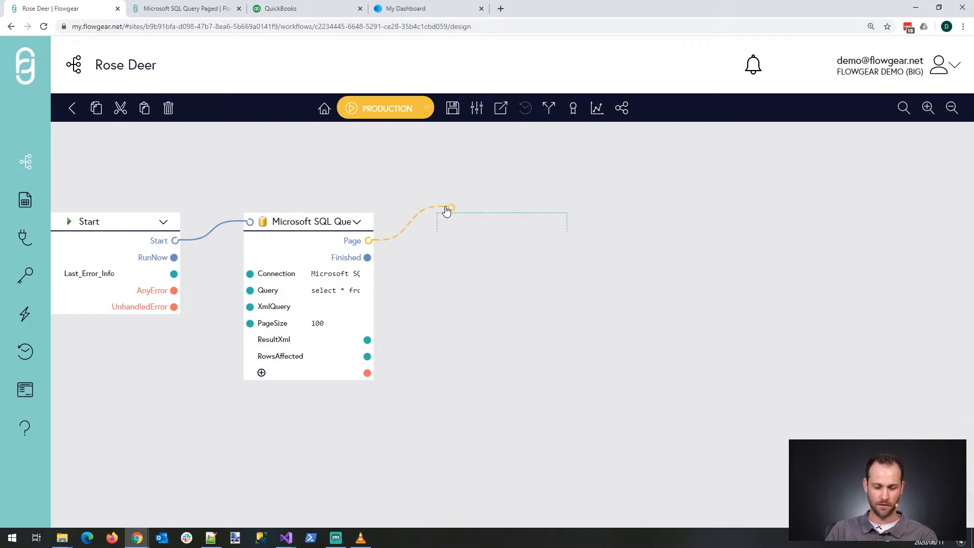
left_click_drag(447, 210, 446, 213)
left_click(387, 108)
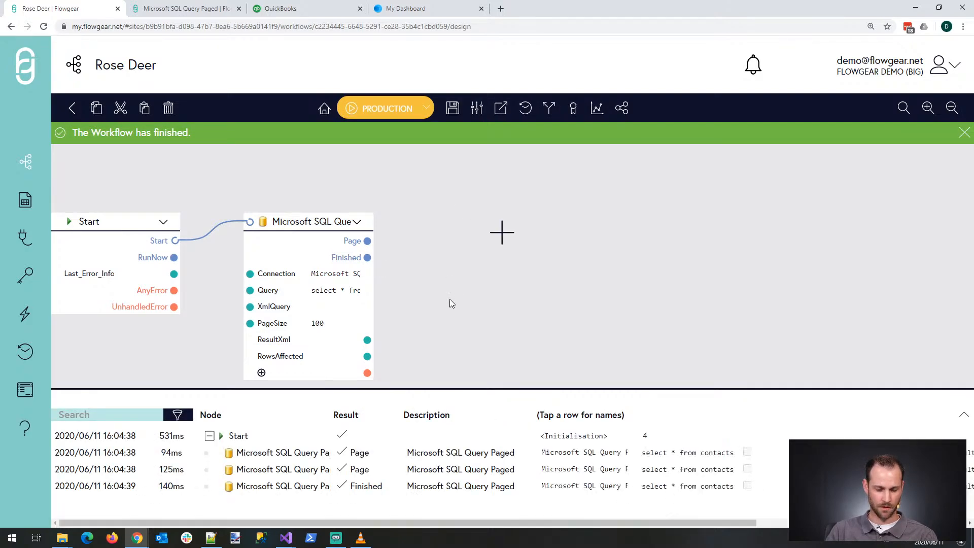
Step: Open the first Page result in the run log and check its RowsAffected value of 100
left_click(283, 455)
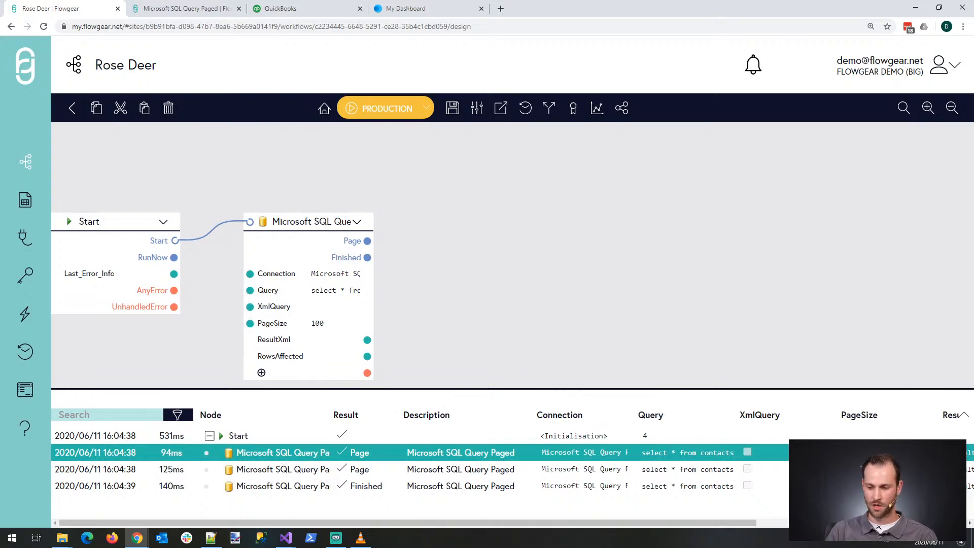
left_click_drag(740, 524, 949, 524)
double_click(777, 453)
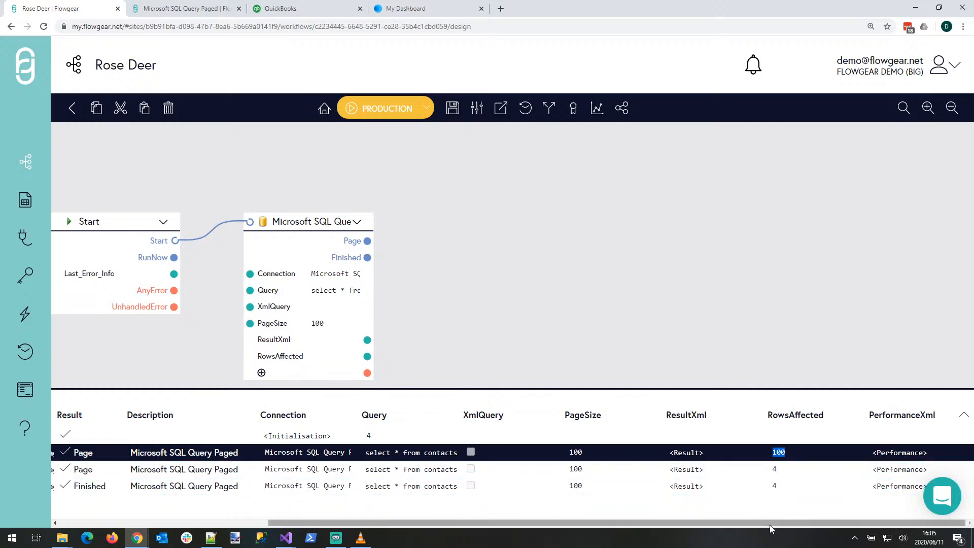
left_click_drag(768, 524, 521, 519)
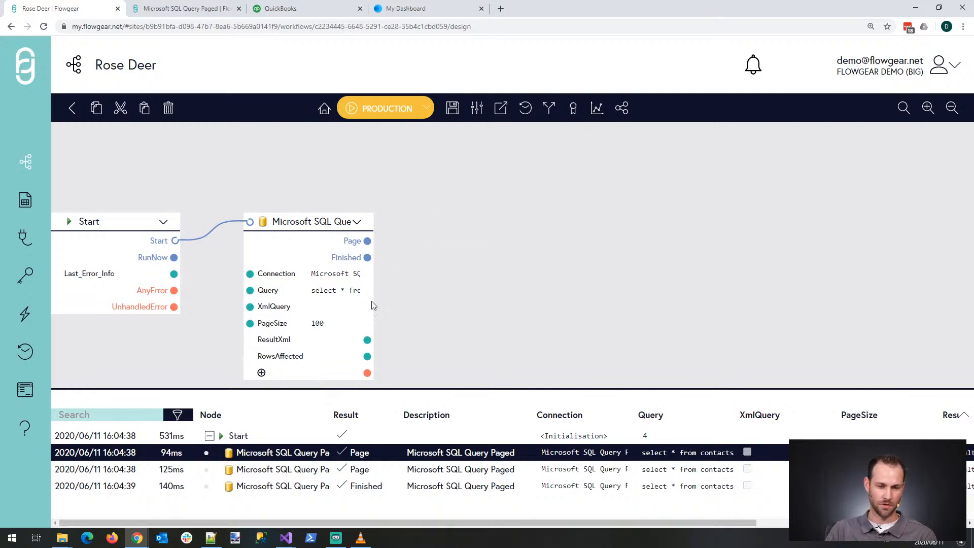
Step: Pan the workflow up on the canvas and drag out a link from the Finished output
left_click_drag(444, 301, 444, 248)
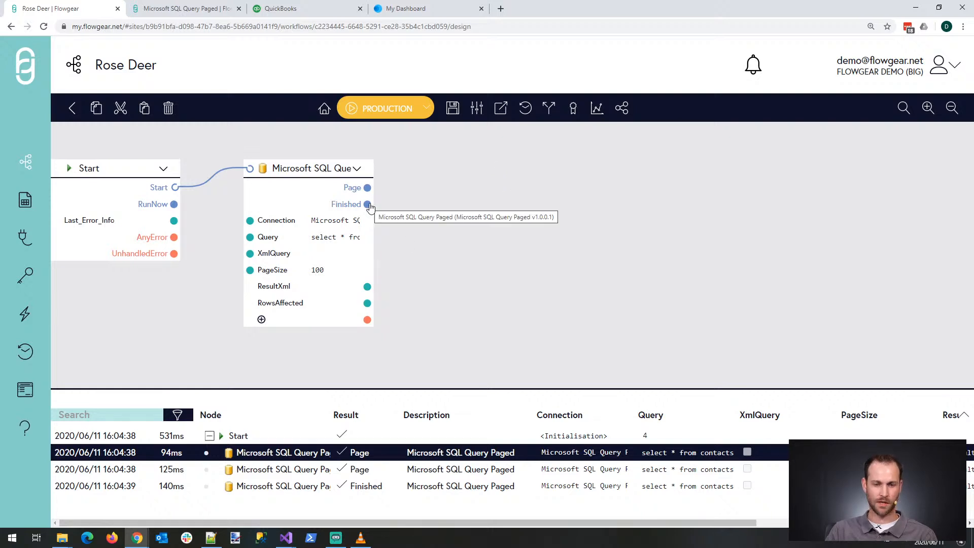
mouse_move(369, 204)
left_mouse_down()
mouse_move(420, 267)
mouse_move(433, 317)
left_mouse_up()
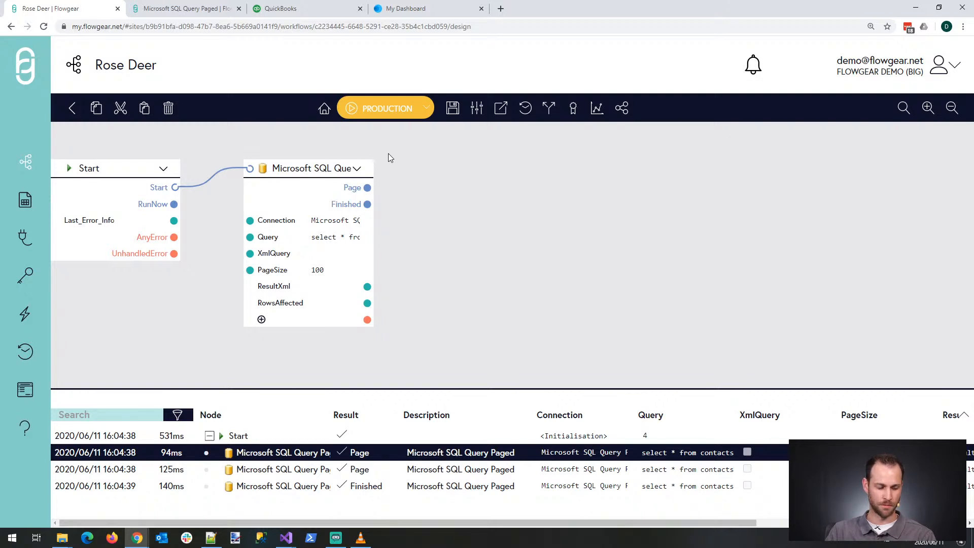
mouse_move(419, 153)
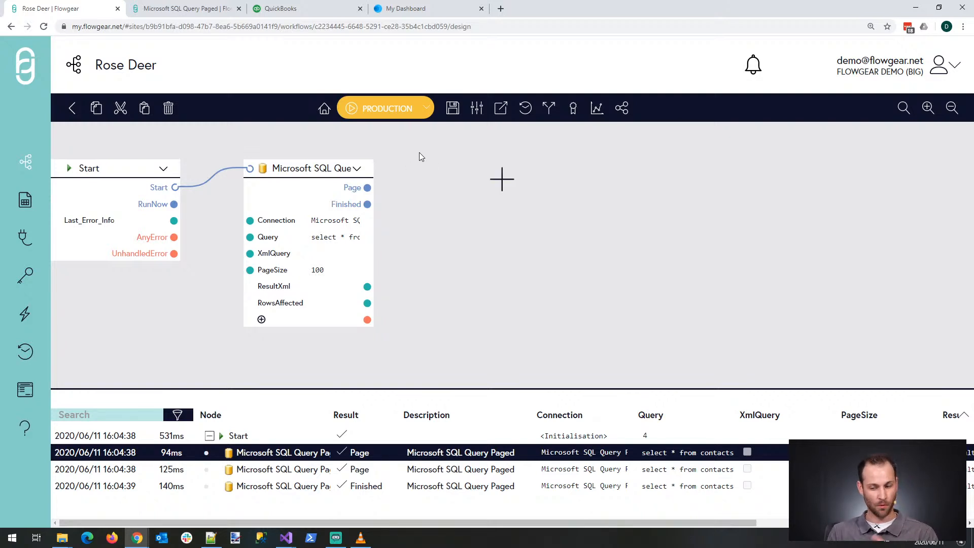
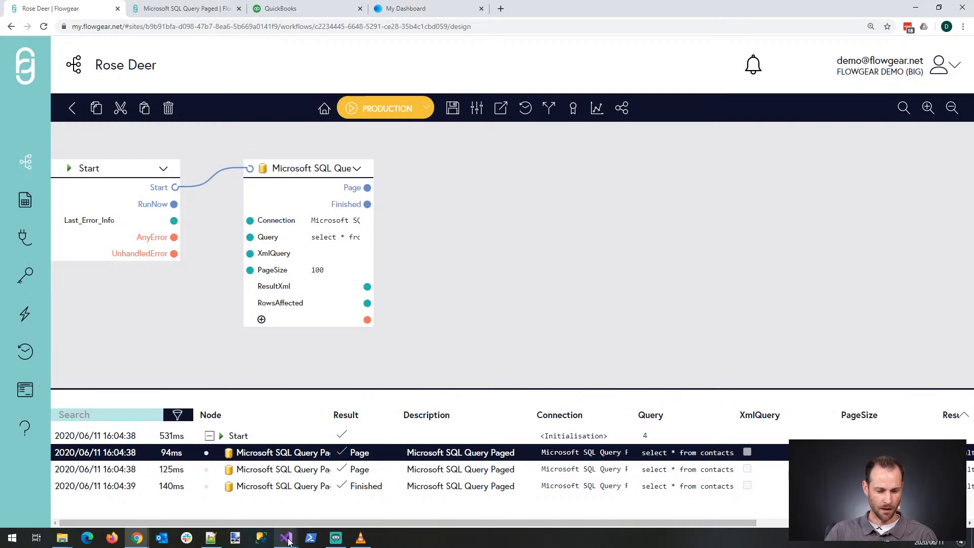
Step: Bring the Visual Studio window showing DemoNode.cs to the front
mouse_move(286, 538)
left_click(176, 495)
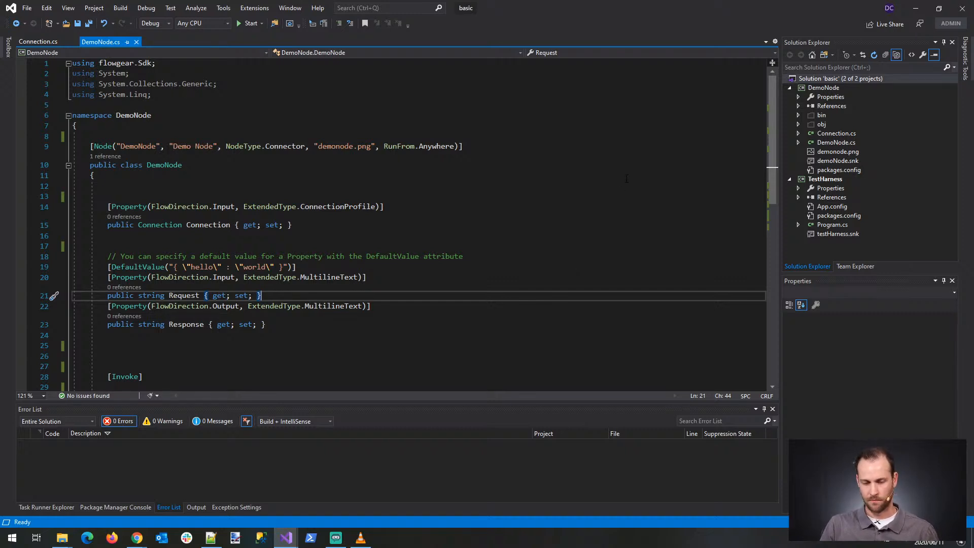
Step: Inspect the Node attribute's DemoNode unique name and 'Demo Node' display name
left_click(536, 147)
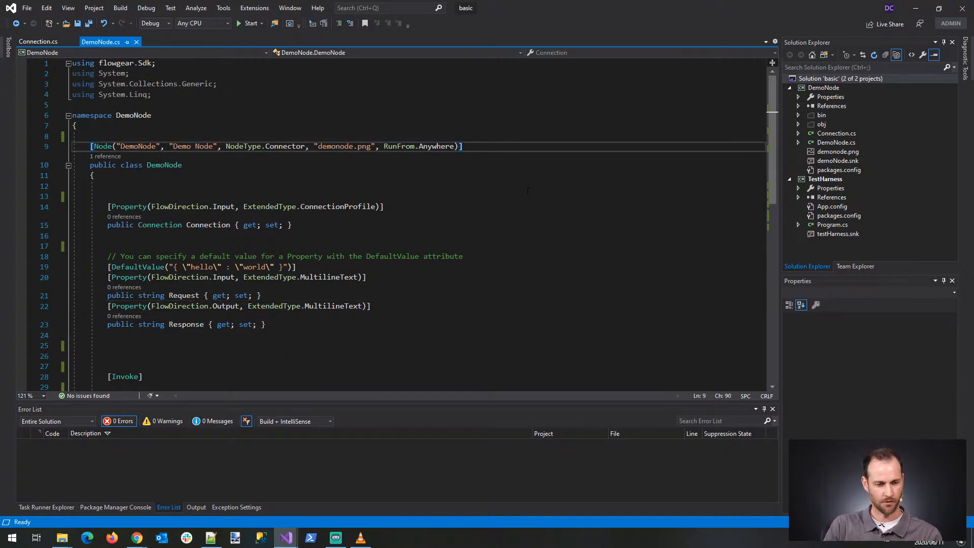
left_click_drag(87, 164, 219, 166)
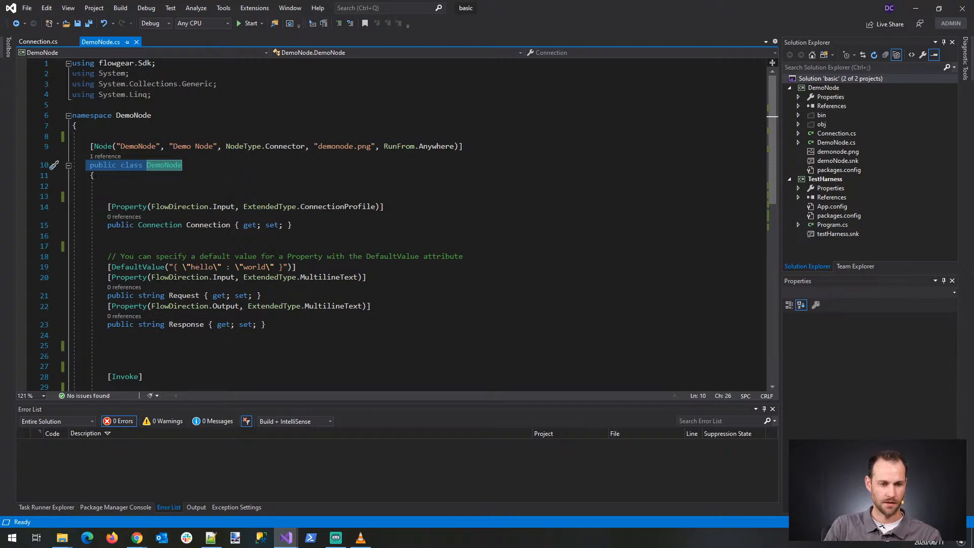
left_click(103, 146)
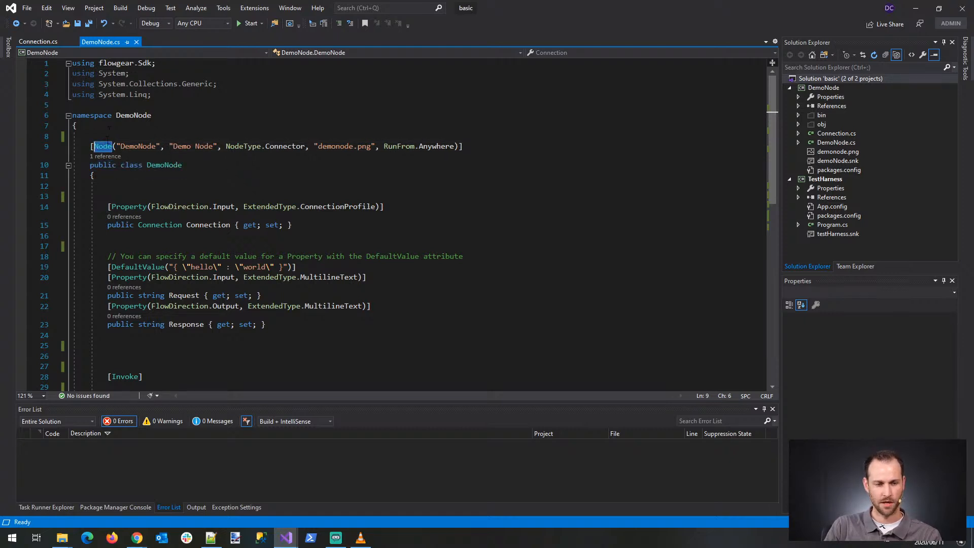
mouse_move(104, 148)
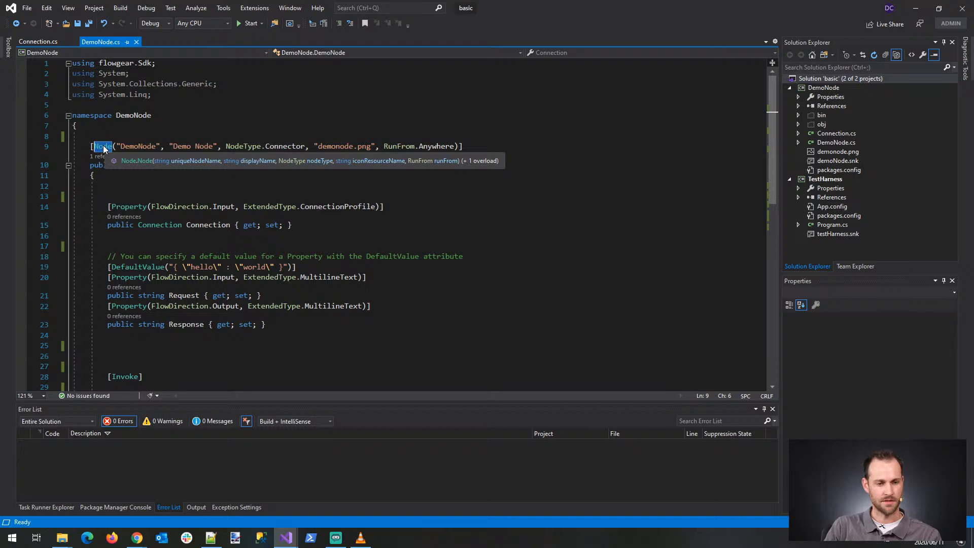
double_click(132, 147)
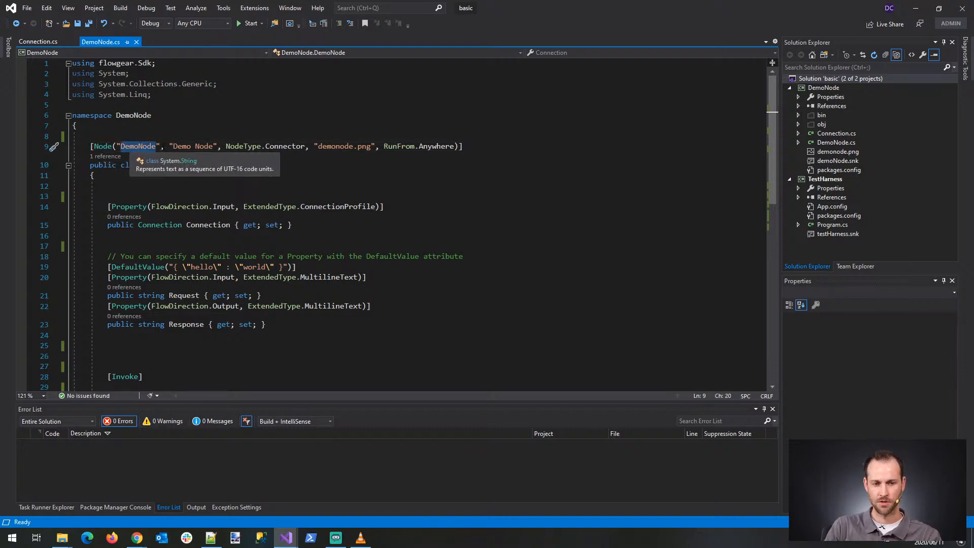
left_click_drag(173, 146, 455, 147)
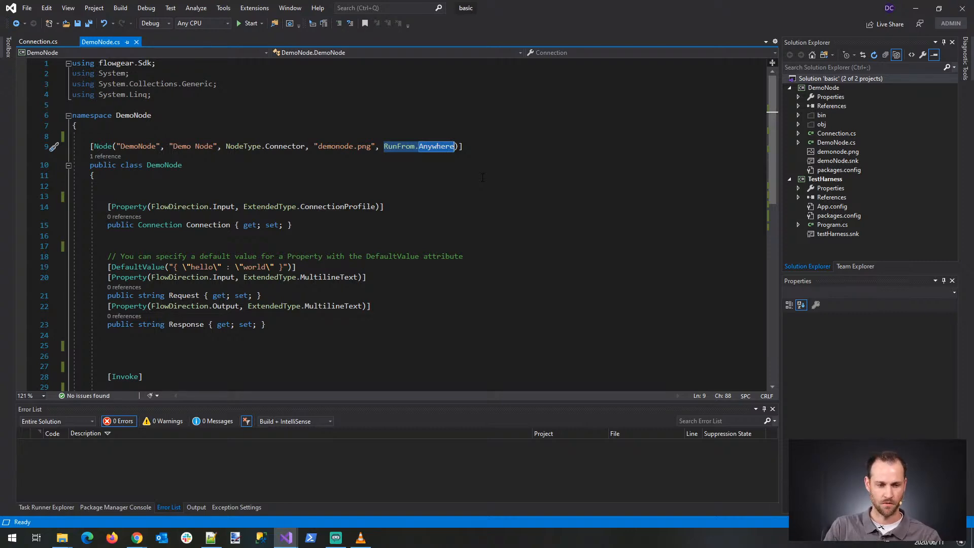
Step: Highlight the DemoNode class declaration, then bring up the Package Manager Console
left_click(253, 175)
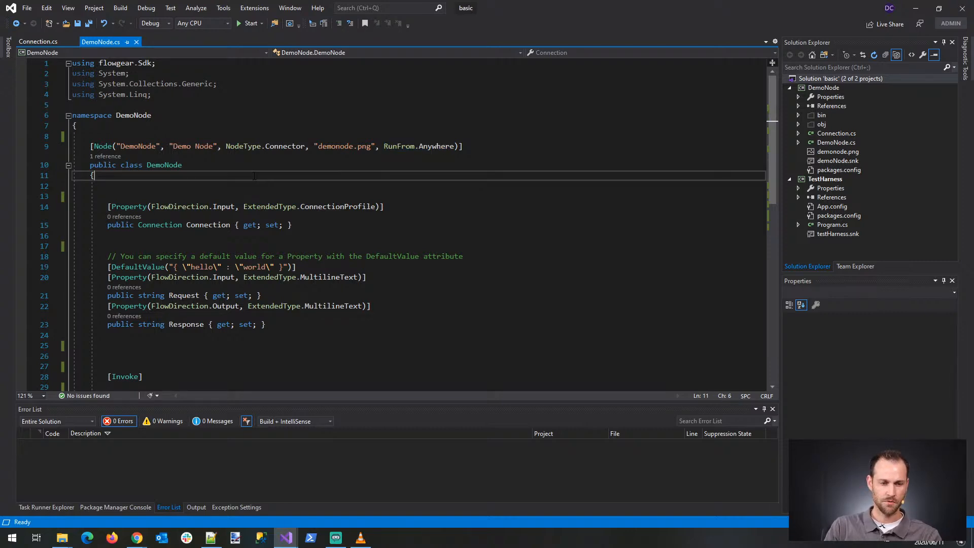
left_click_drag(89, 164, 106, 176)
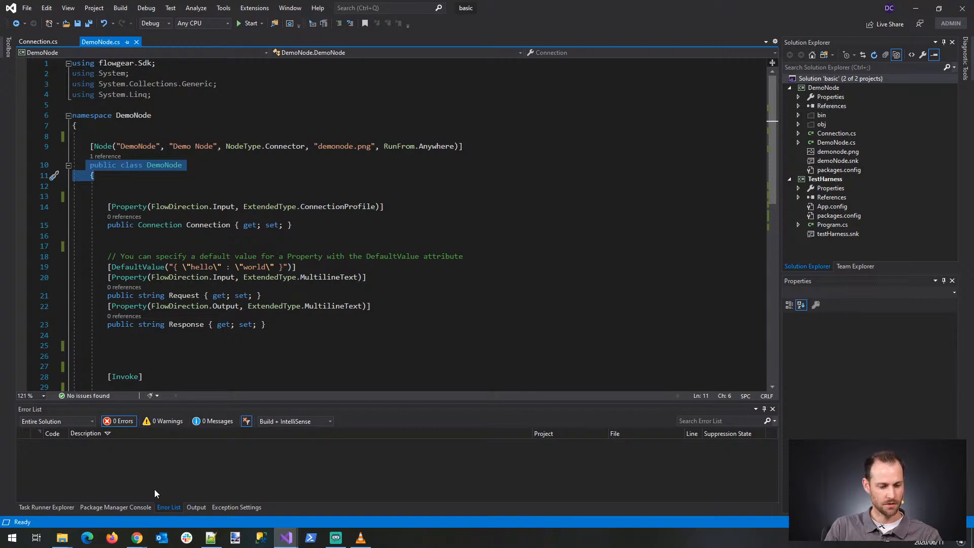
left_click(117, 508)
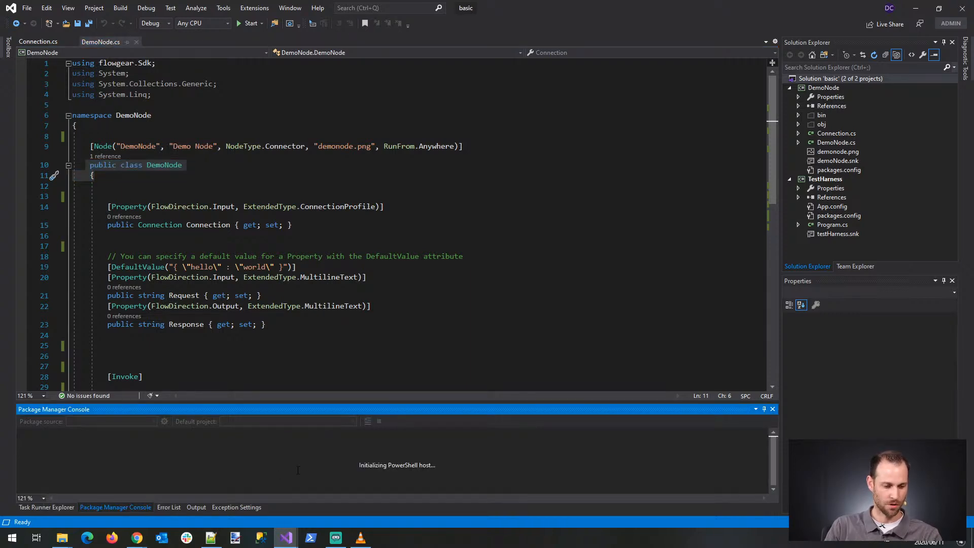
Step: Enter install-package flowgear.sdk in the console, then reselect the Node attribute and DemoNode class
type("install")
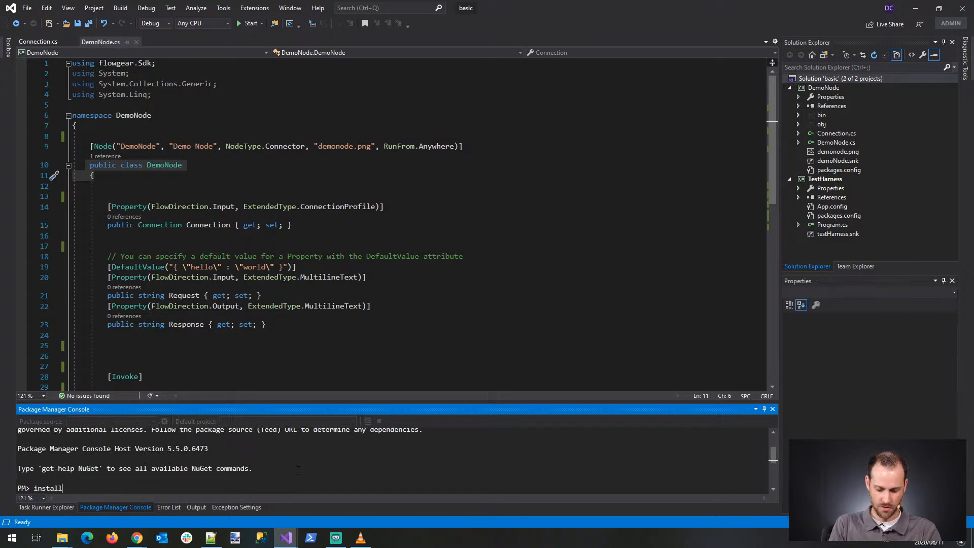
type("-package flow")
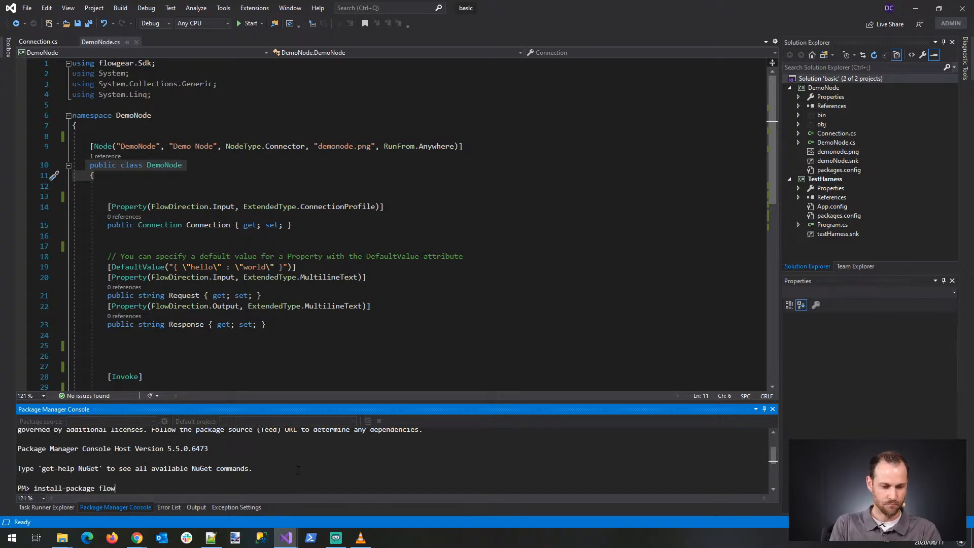
type("gear.sdk")
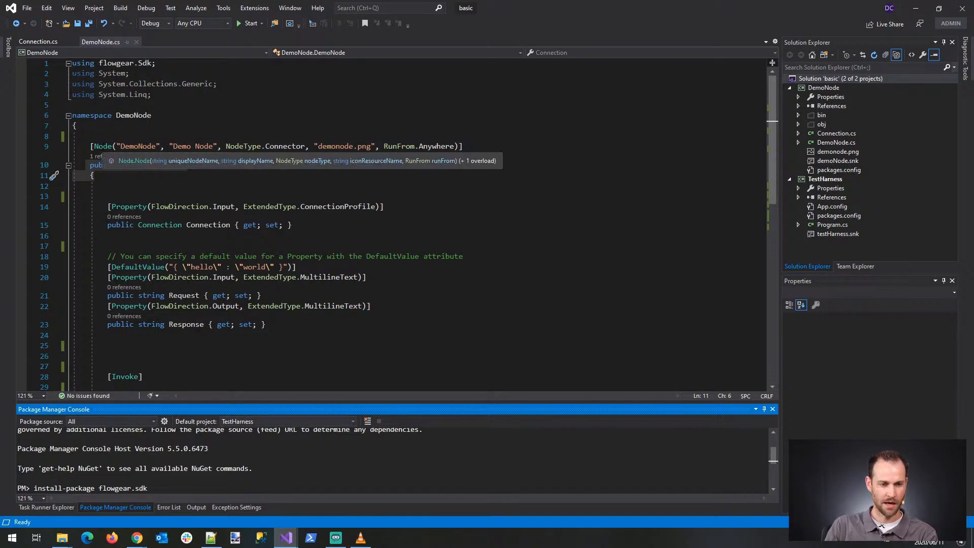
double_click(103, 147)
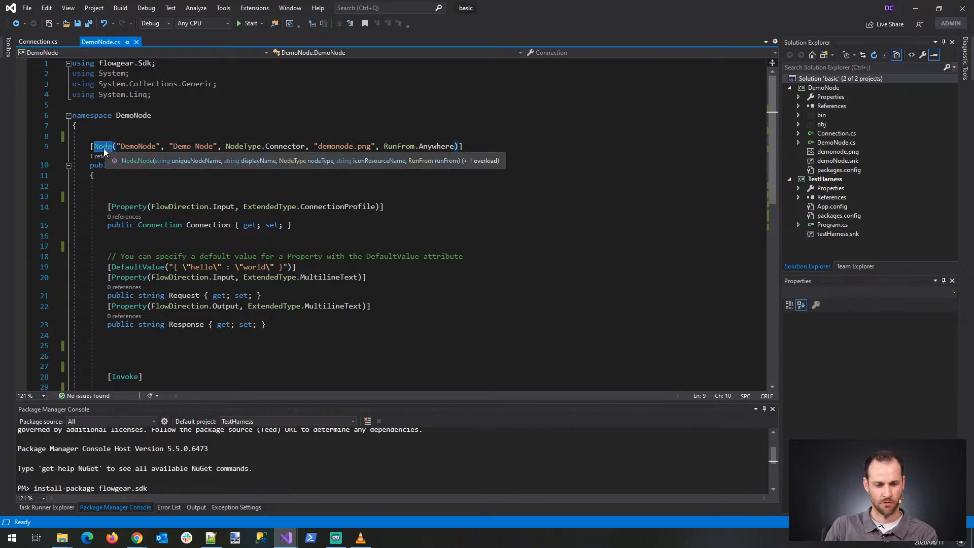
left_click_drag(90, 165, 104, 177)
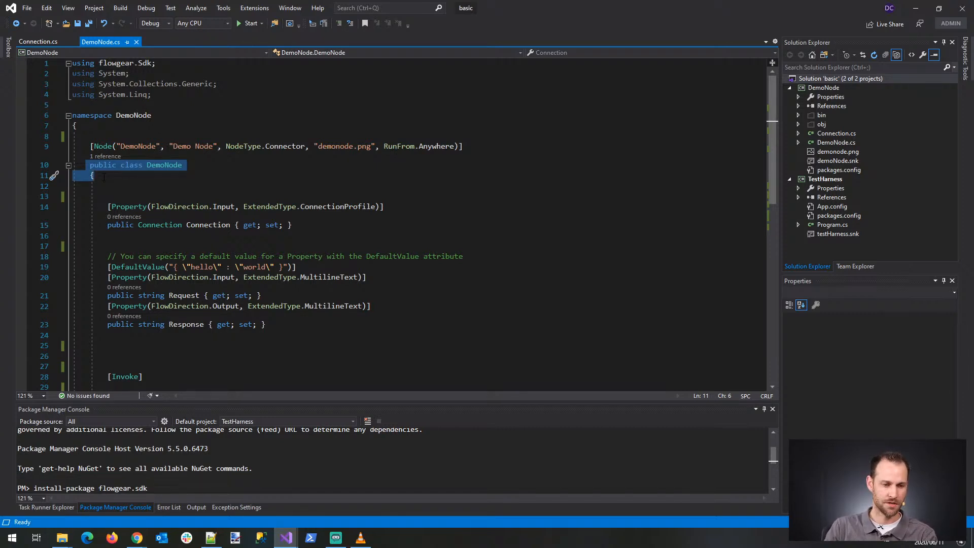
Step: Examine the Connection property's attribute: FlowDirection.Input and ExtendedType.ConnectionProfile
left_click_drag(105, 224, 318, 234)
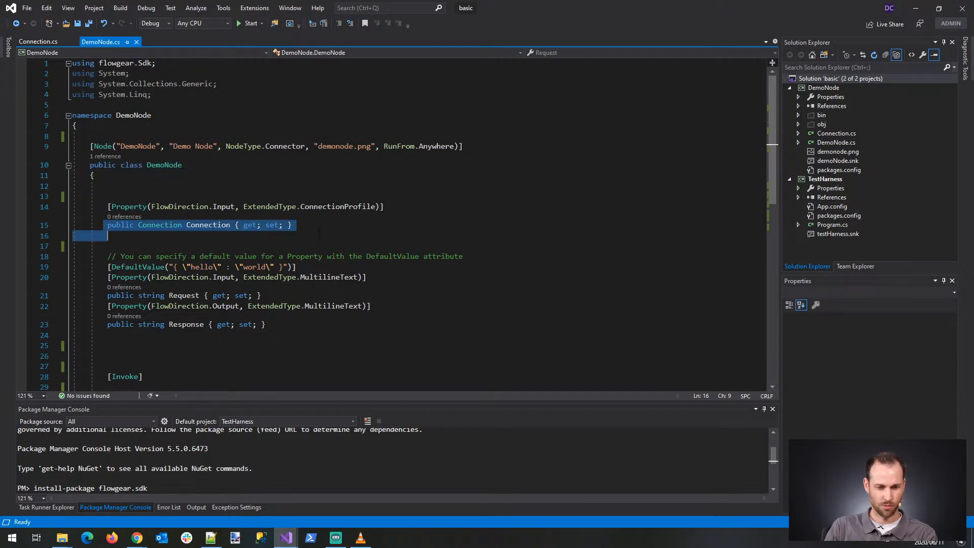
left_click(124, 228)
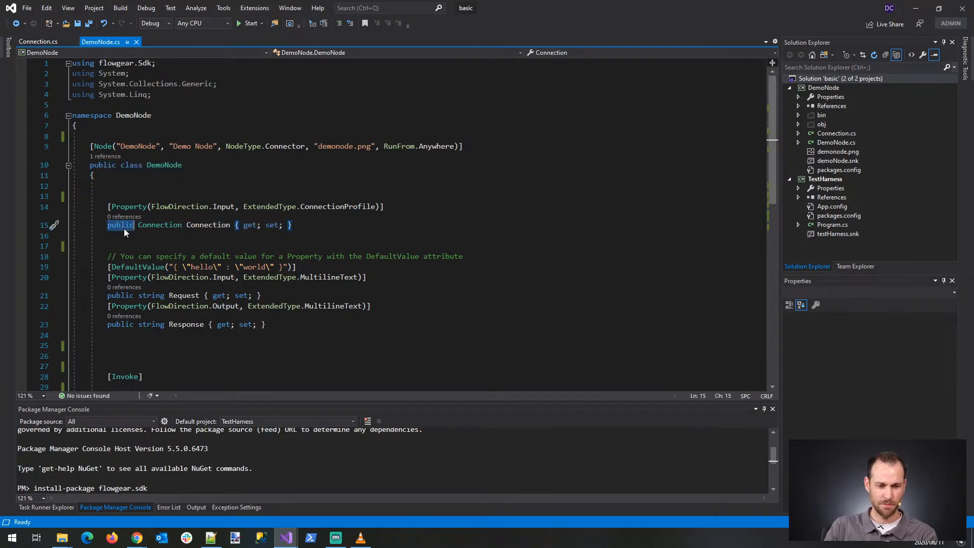
left_click_drag(235, 225, 301, 225)
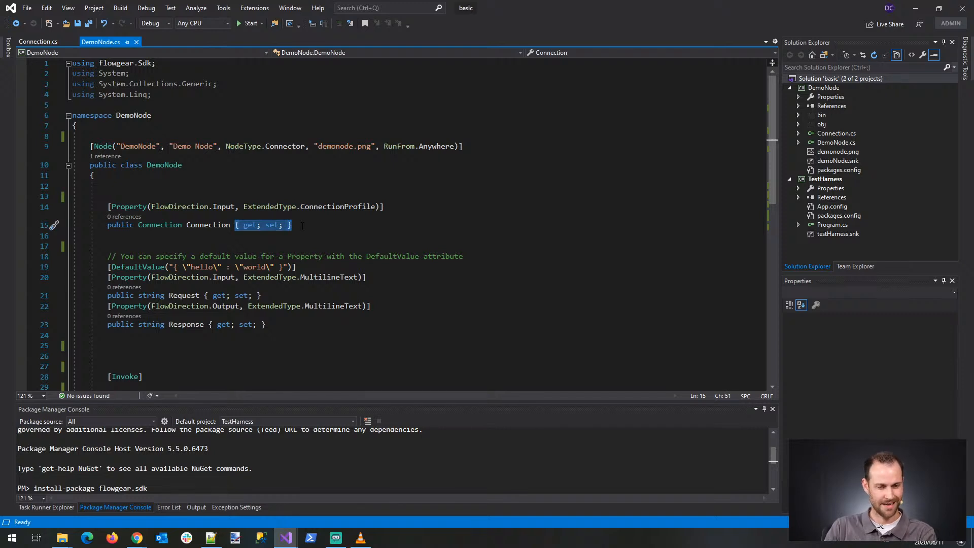
left_click(129, 206)
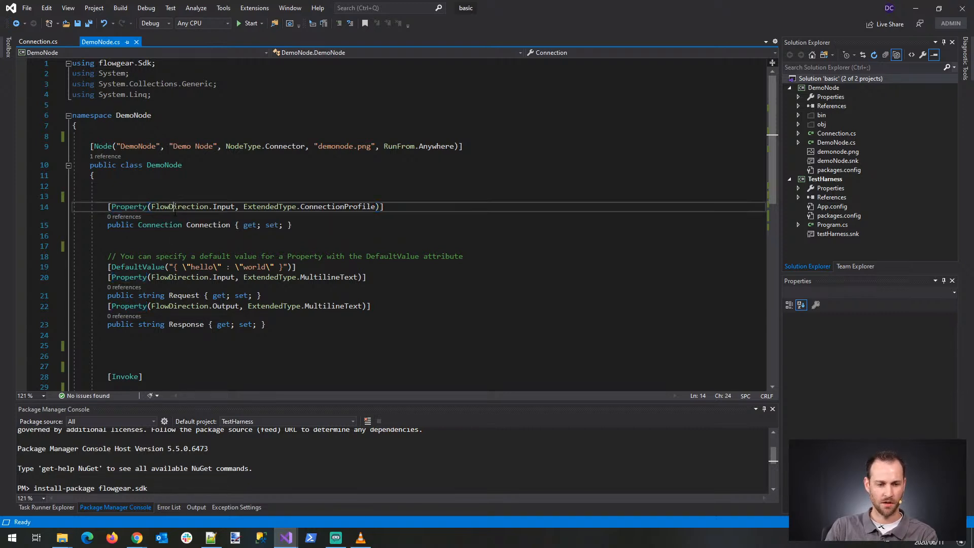
left_click_drag(173, 207, 235, 206)
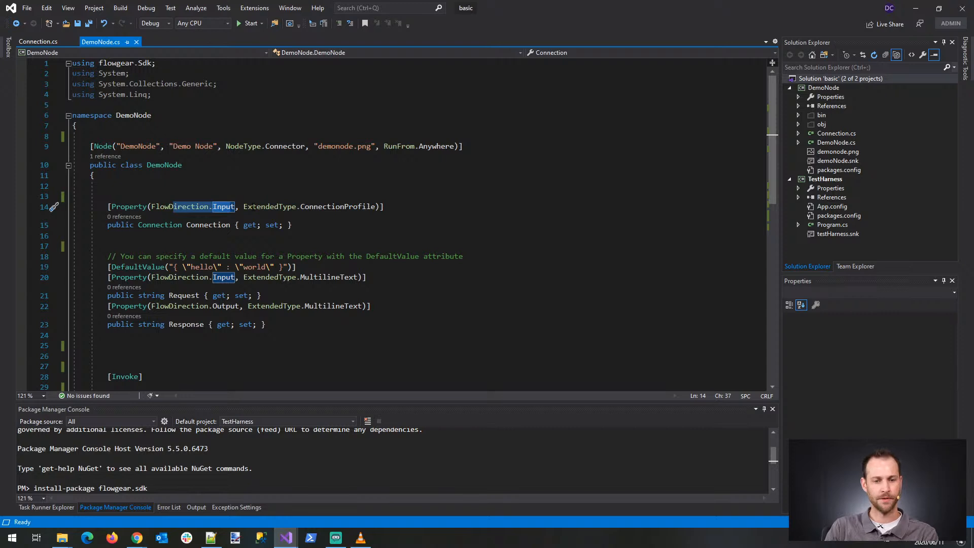
left_click_drag(244, 207, 376, 207)
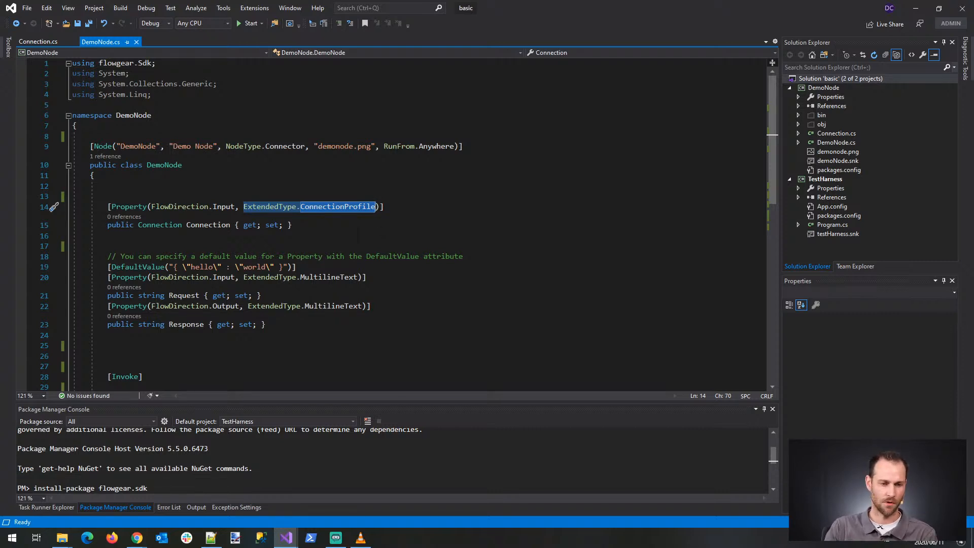
left_click_drag(90, 207, 107, 235)
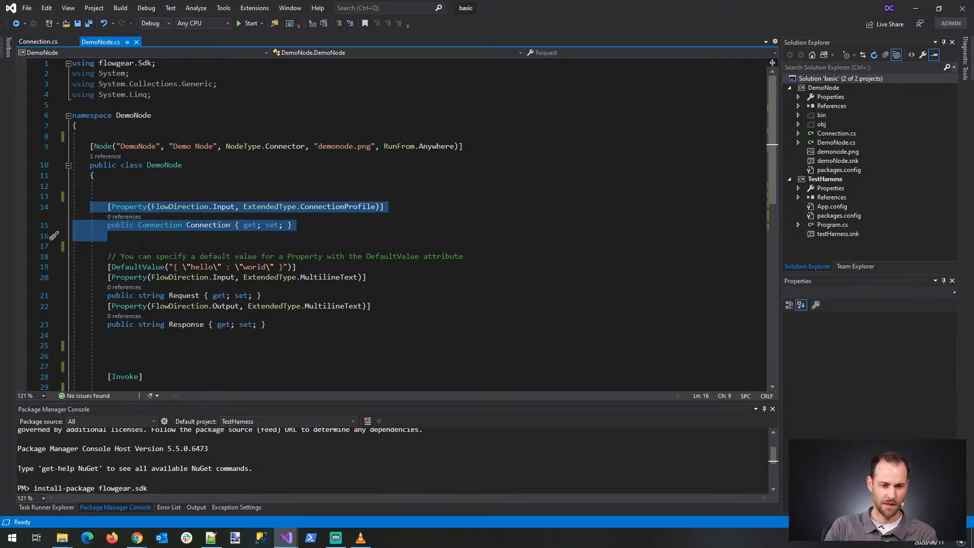
Step: Add a blank line after the Request property and inspect its DefaultValue attribute
left_click(314, 295)
key("Return")
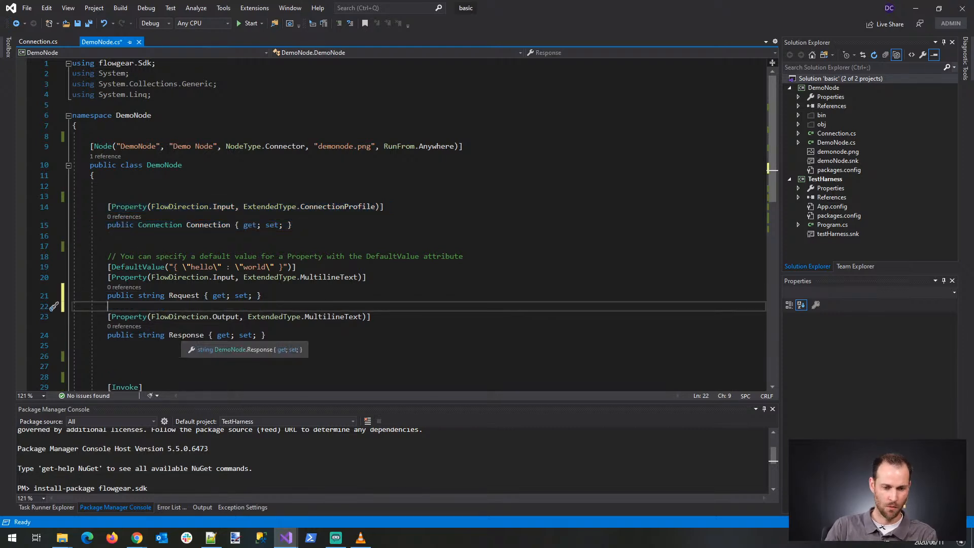
left_click(147, 277)
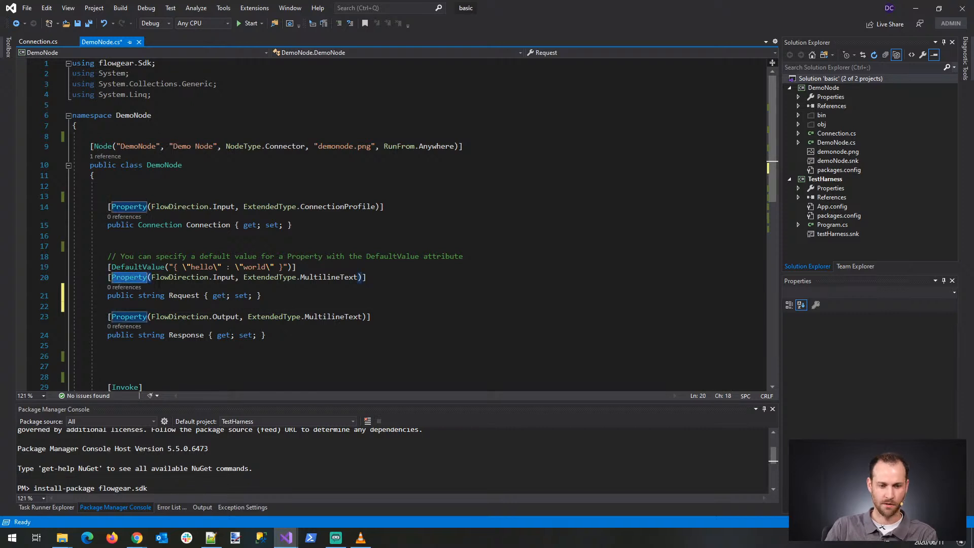
double_click(148, 266)
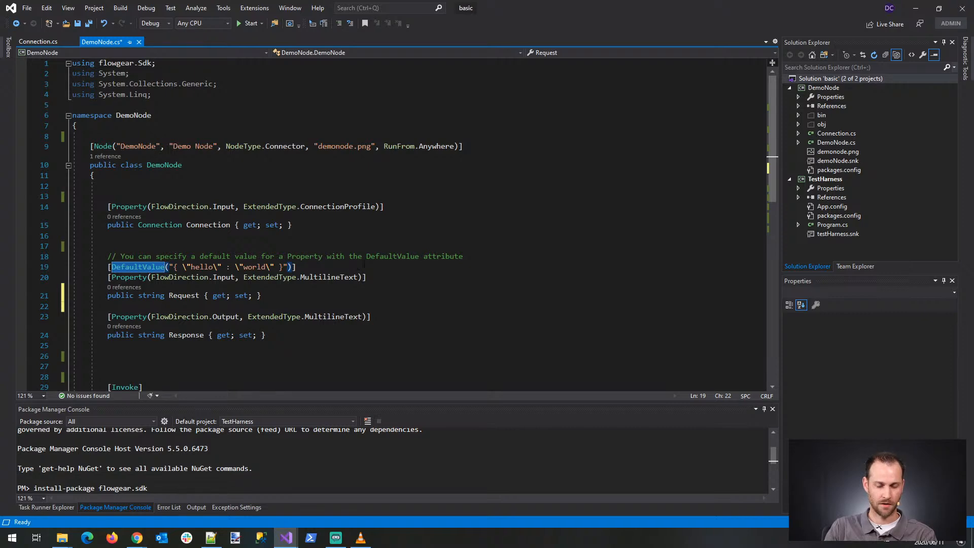
scroll(406, 262, "down", 5)
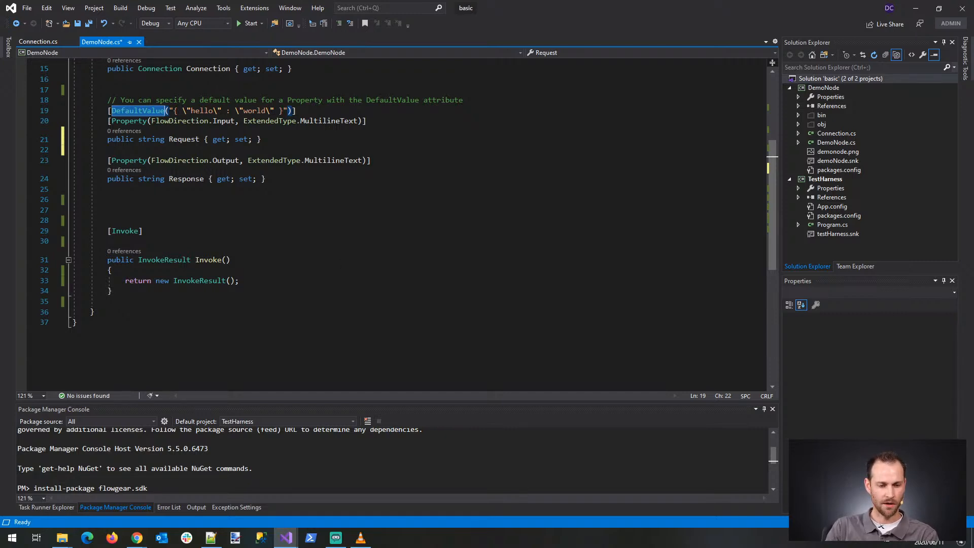
left_click(249, 239)
key("Delete")
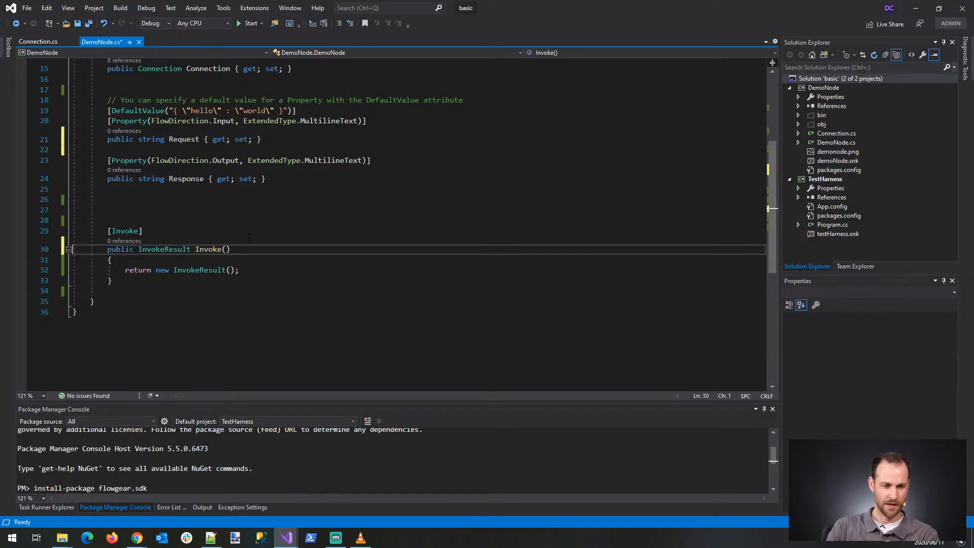
left_click_drag(104, 230, 158, 231)
key("Up")
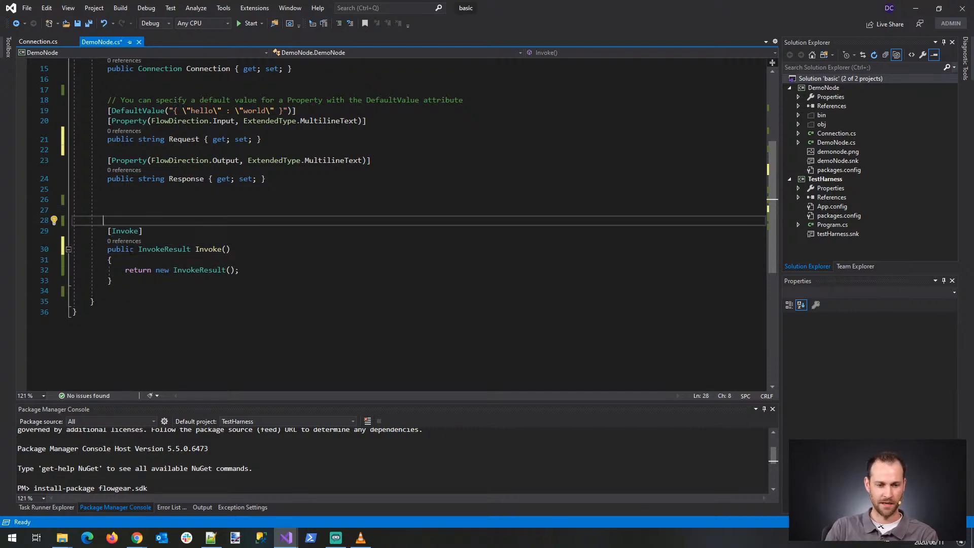
key("Down")
key("Down")
double_click(164, 248)
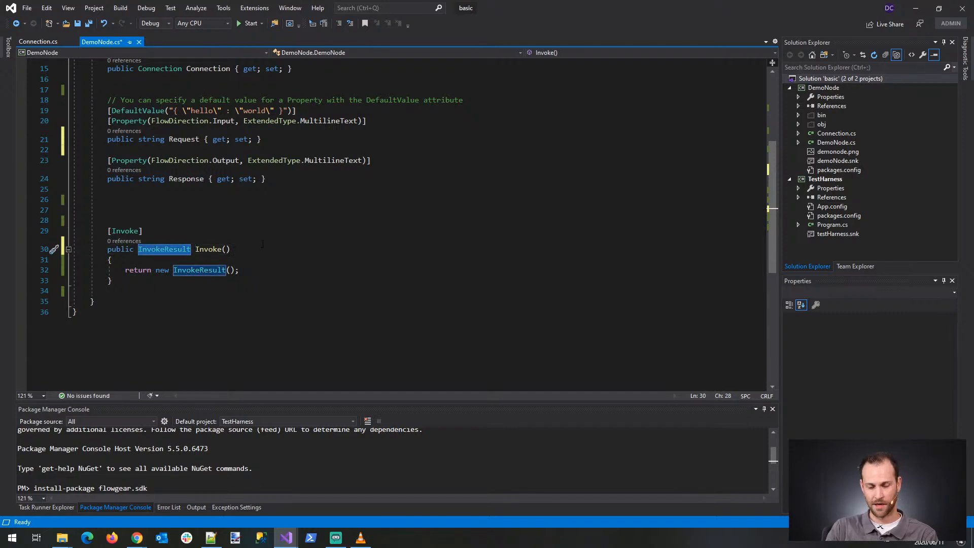
double_click(215, 250)
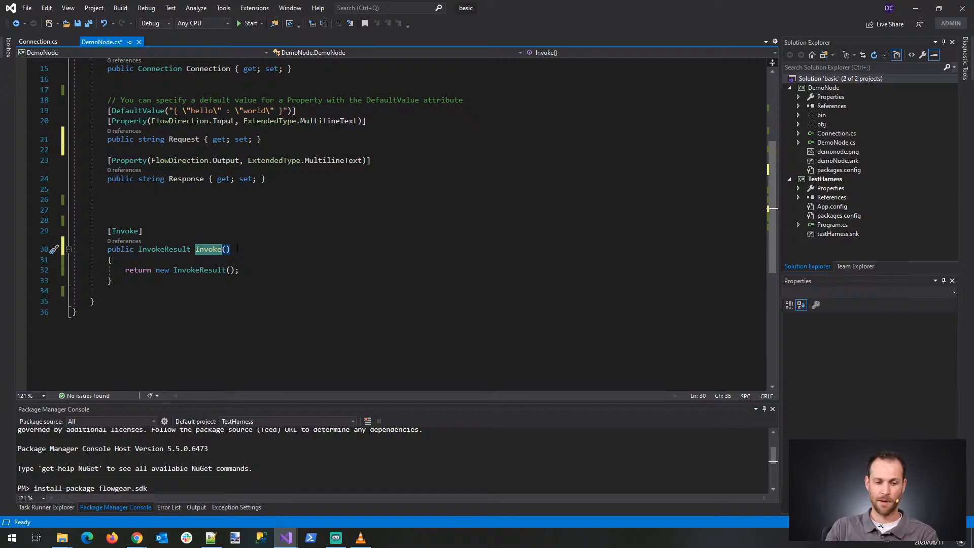
left_click_drag(163, 232, 103, 232)
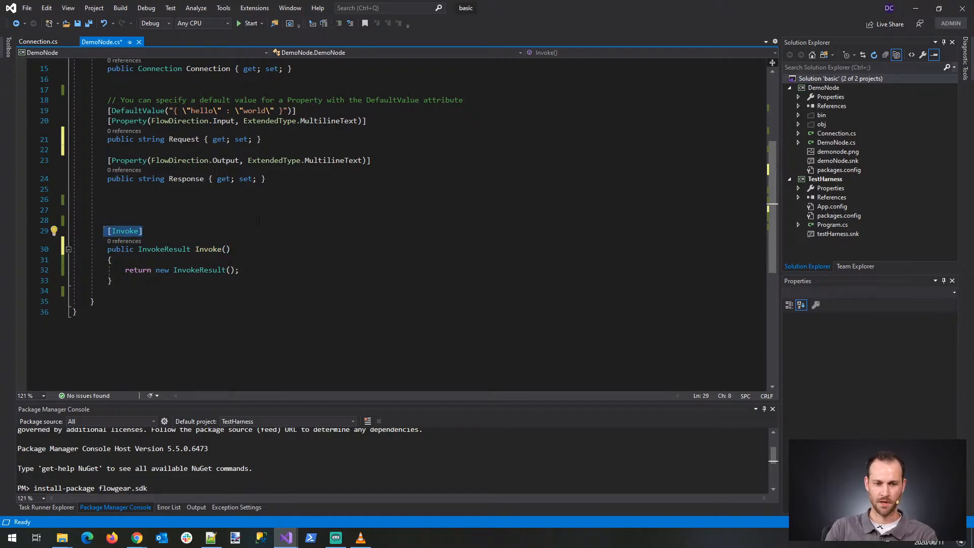
scroll(258, 219, "up", 2)
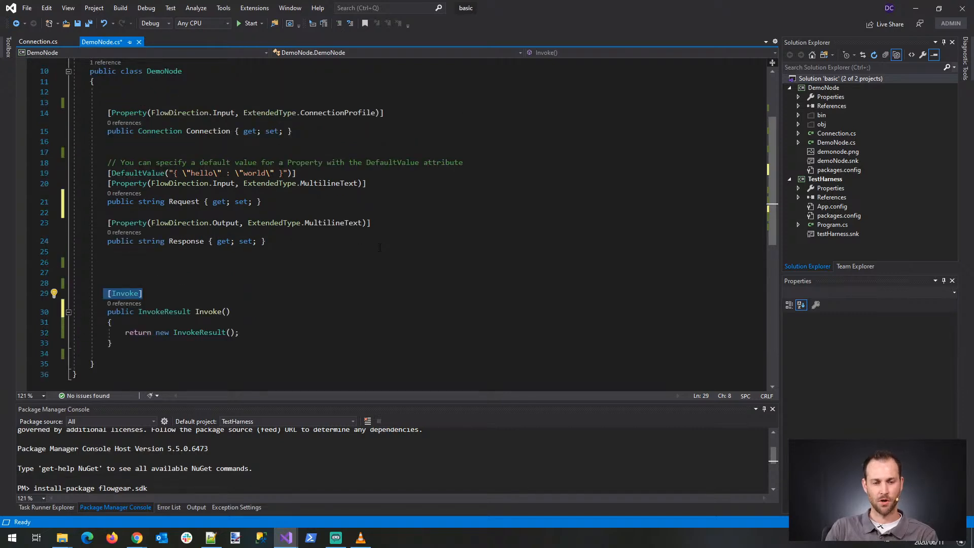
double_click(188, 202)
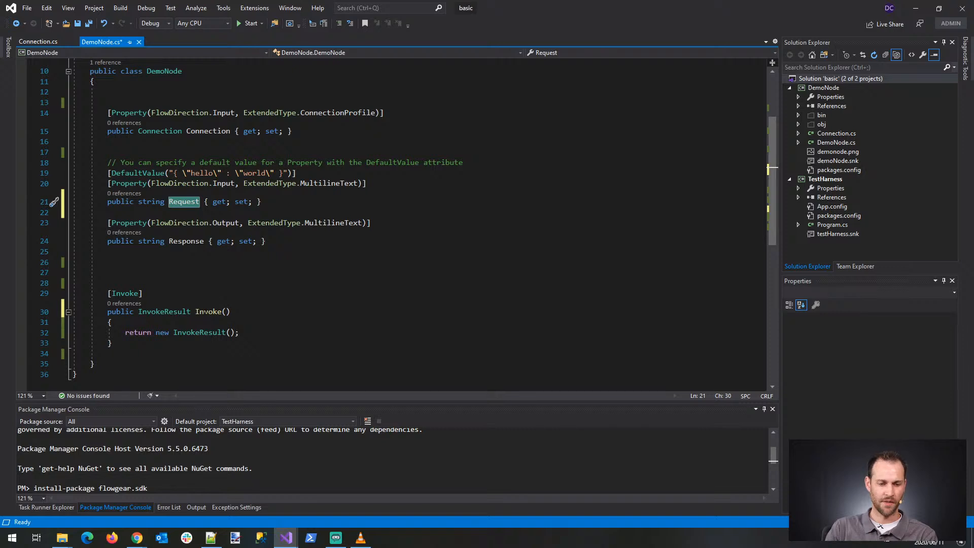
double_click(205, 312)
double_click(187, 241)
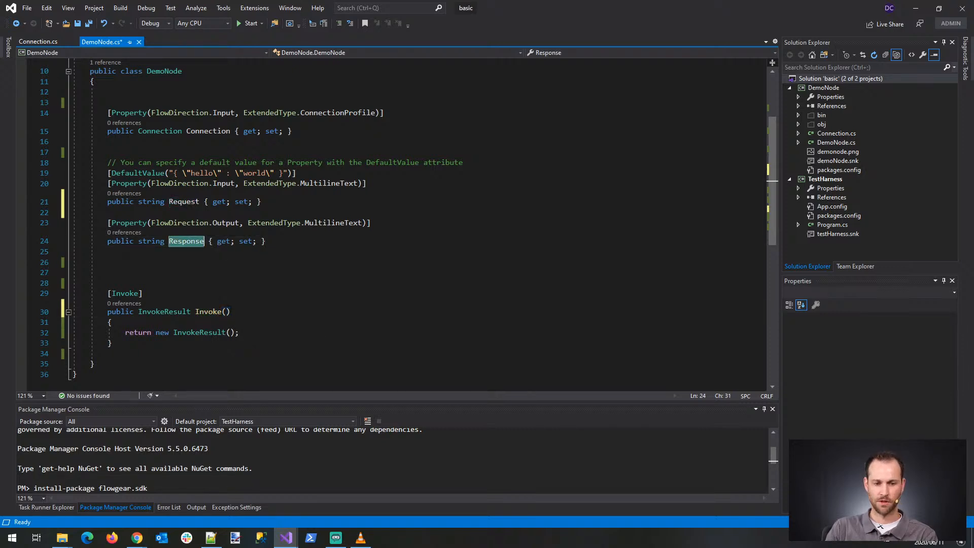
left_click(236, 273)
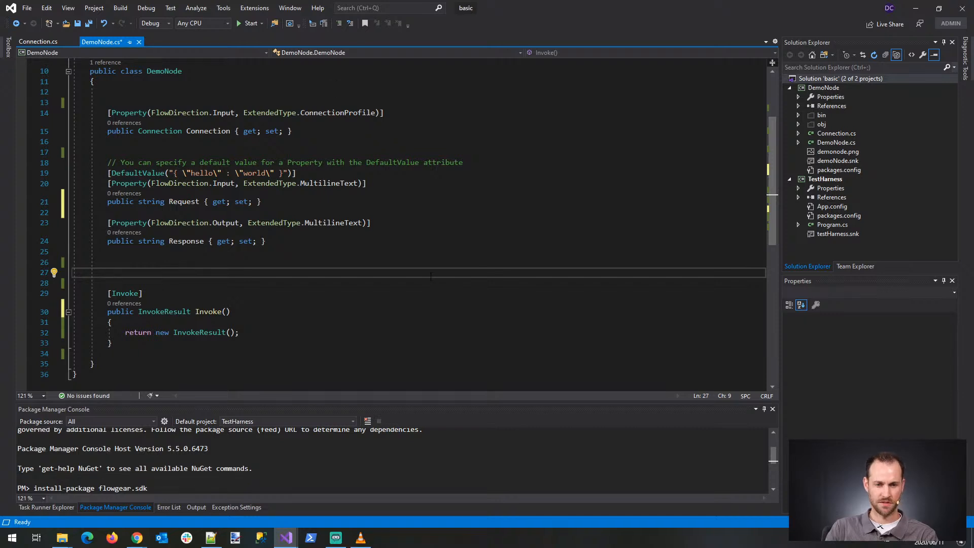
scroll(431, 277, "up", 3)
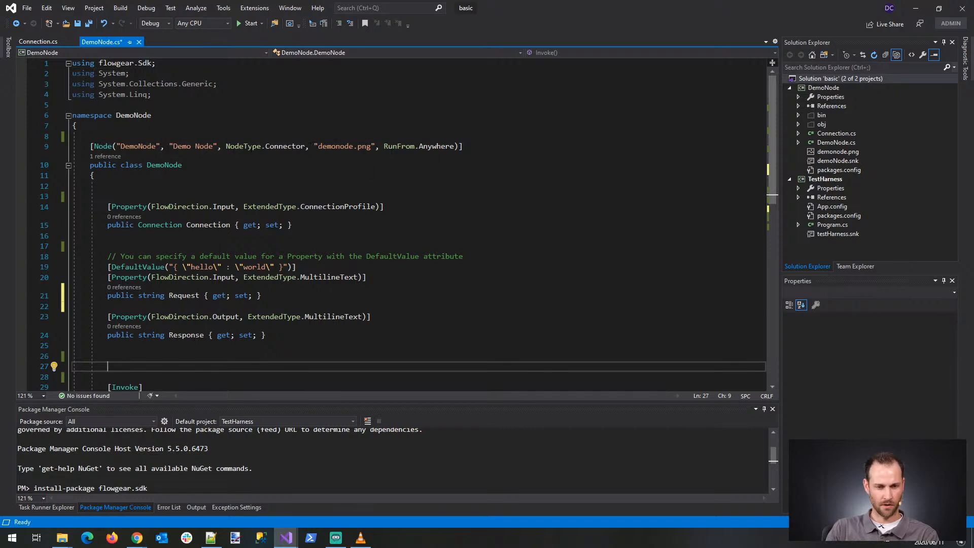
left_click(267, 147)
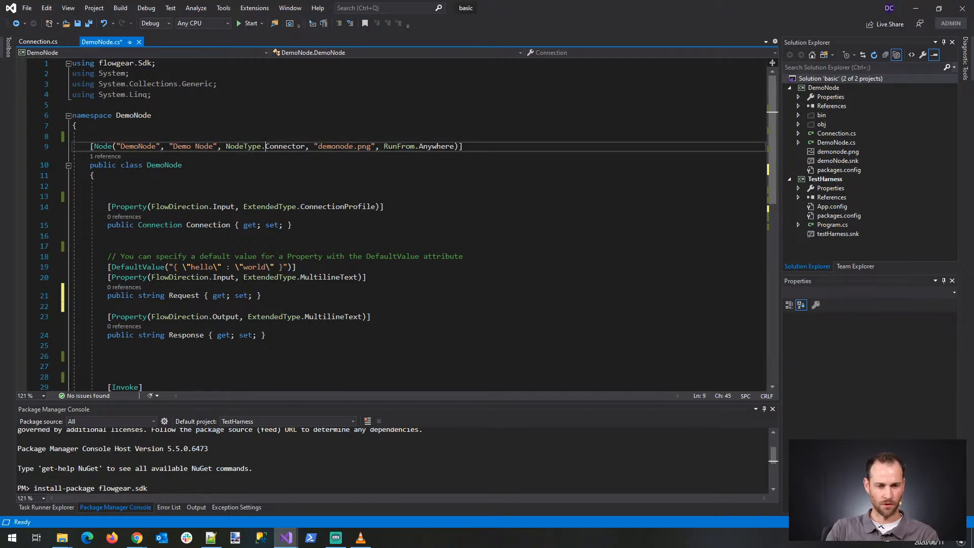
key("BackSpace")
type(".")
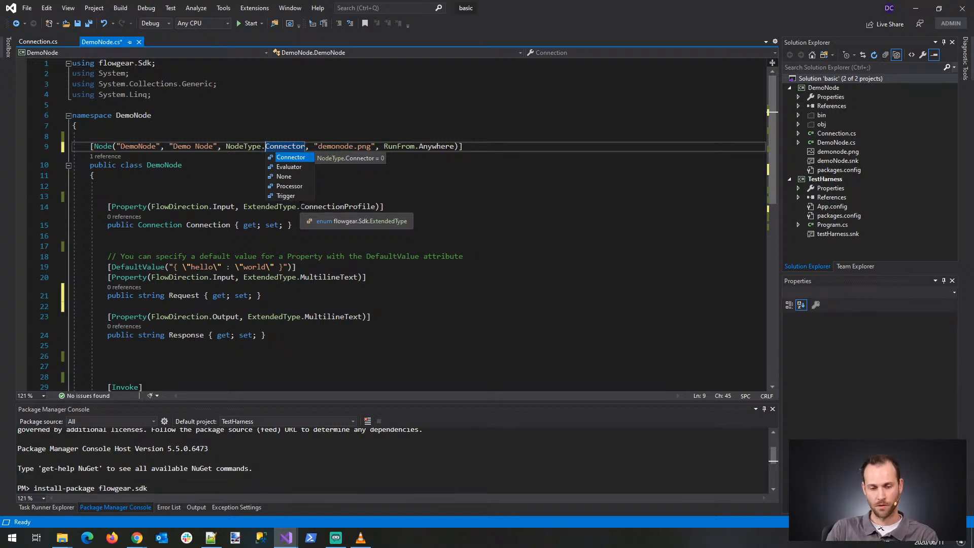
left_click(298, 186)
left_click_drag(314, 146, 376, 147)
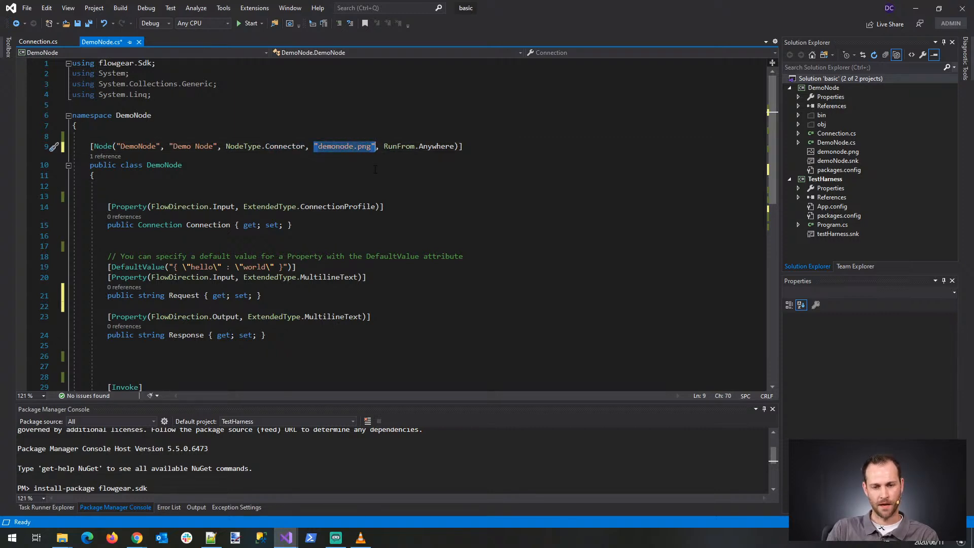
left_click(837, 161)
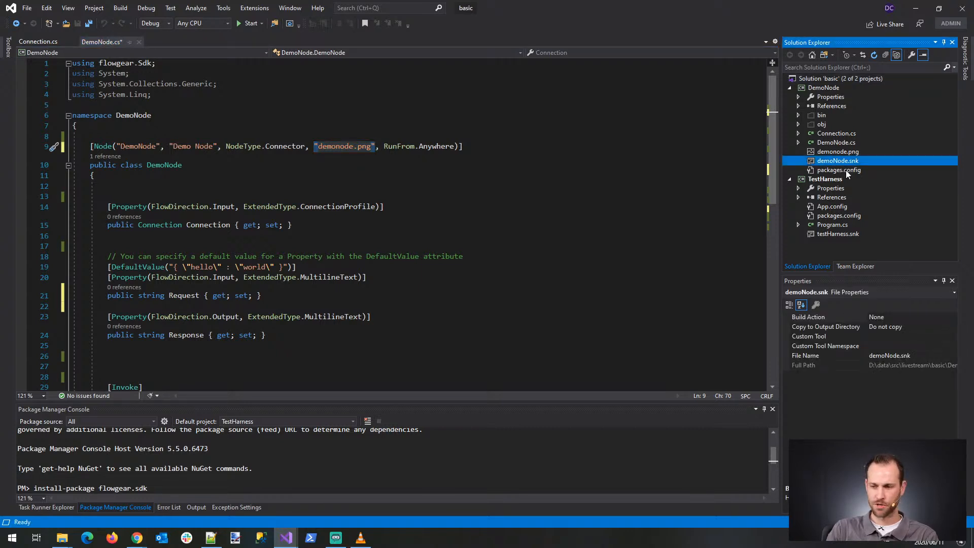
left_click(842, 151)
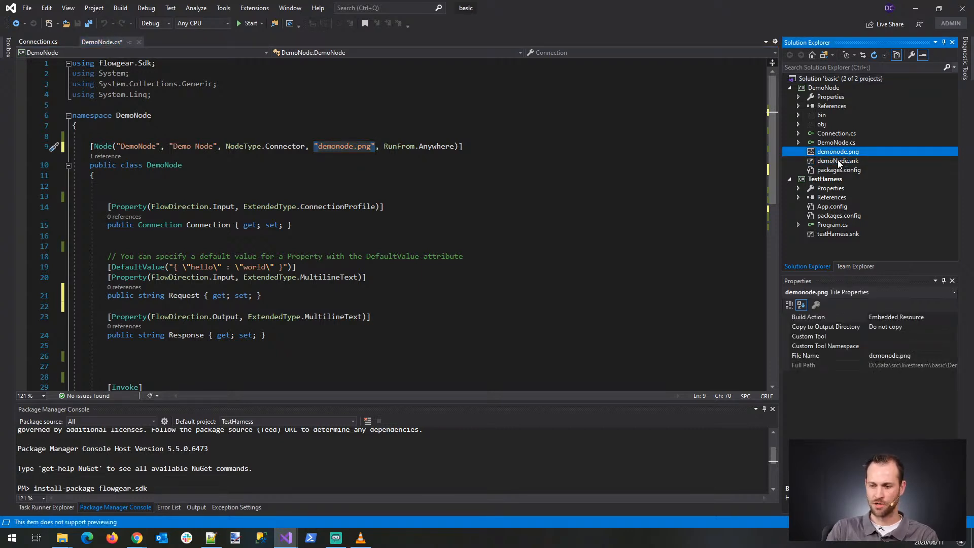
left_click(952, 317)
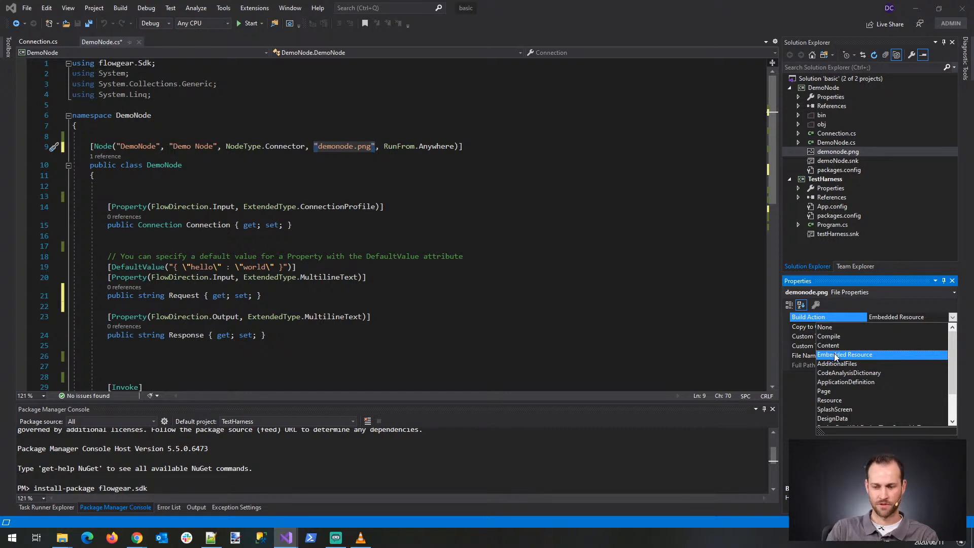
key("Escape")
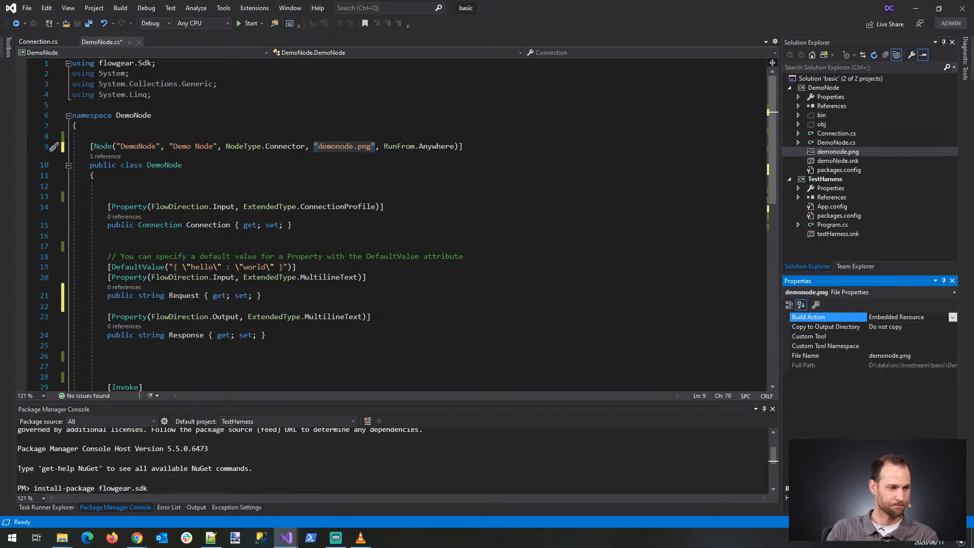
left_click(413, 146)
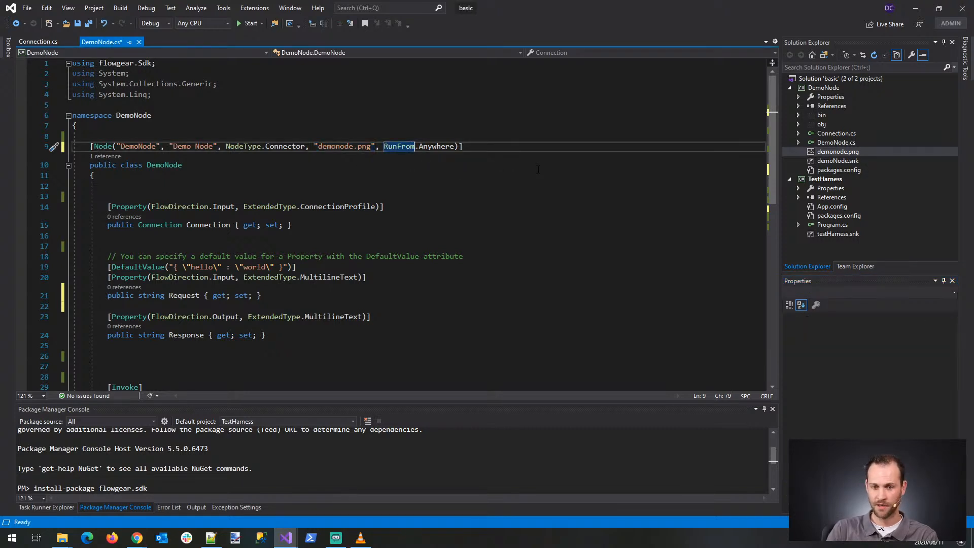
key("Delete")
type(".")
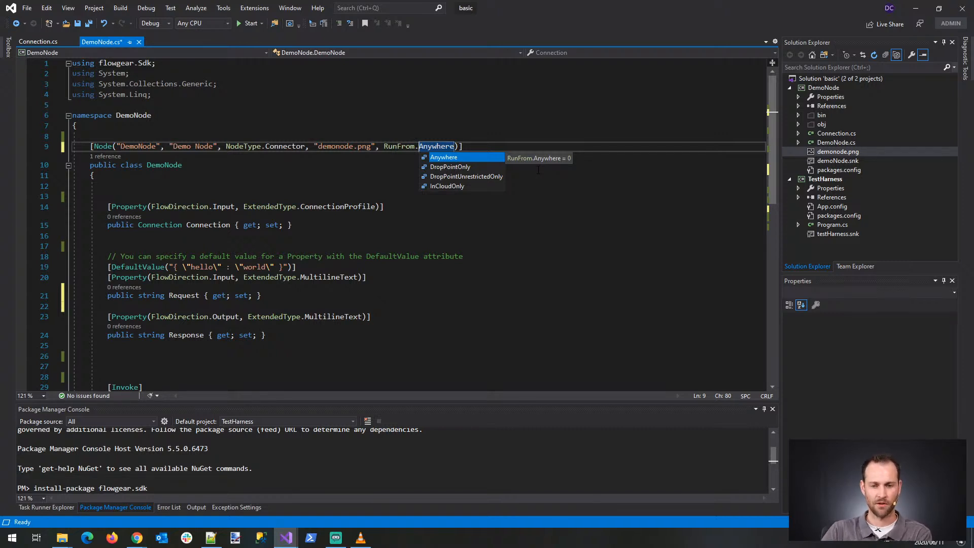
left_click(489, 175)
key("Tab")
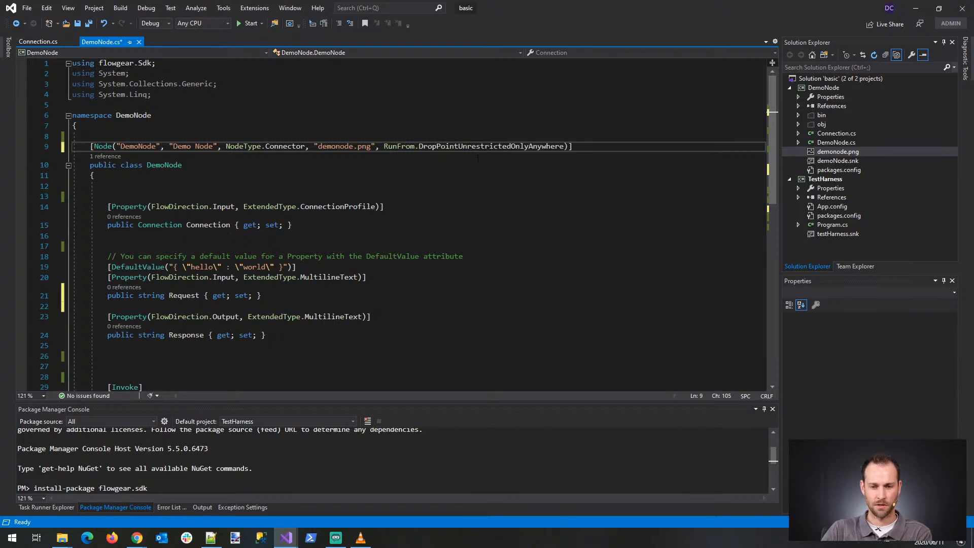
key("Delete")
key("Delete")
key("Delete")
key("Delete")
key("Delete")
key("Delete")
key("Delete")
key("Delete")
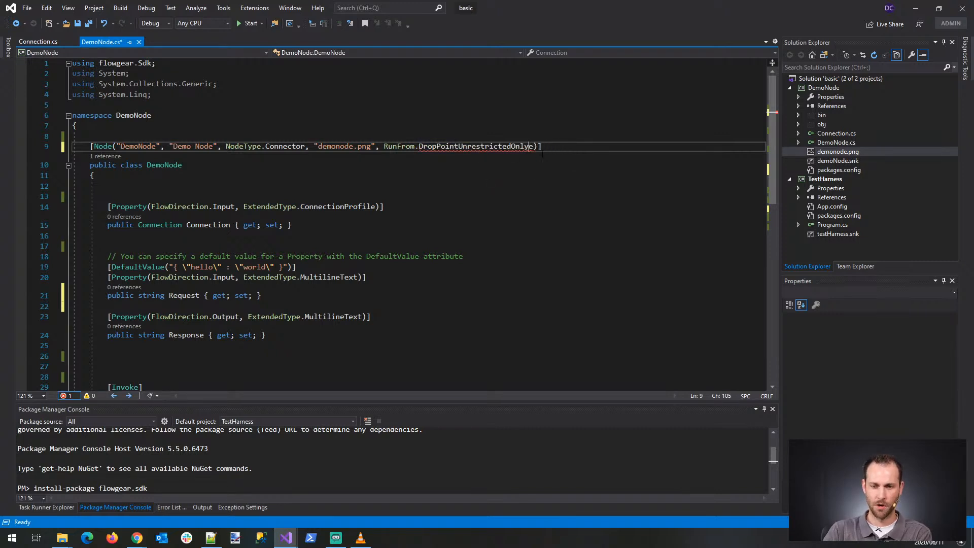
key("ctrl+shift+Left")
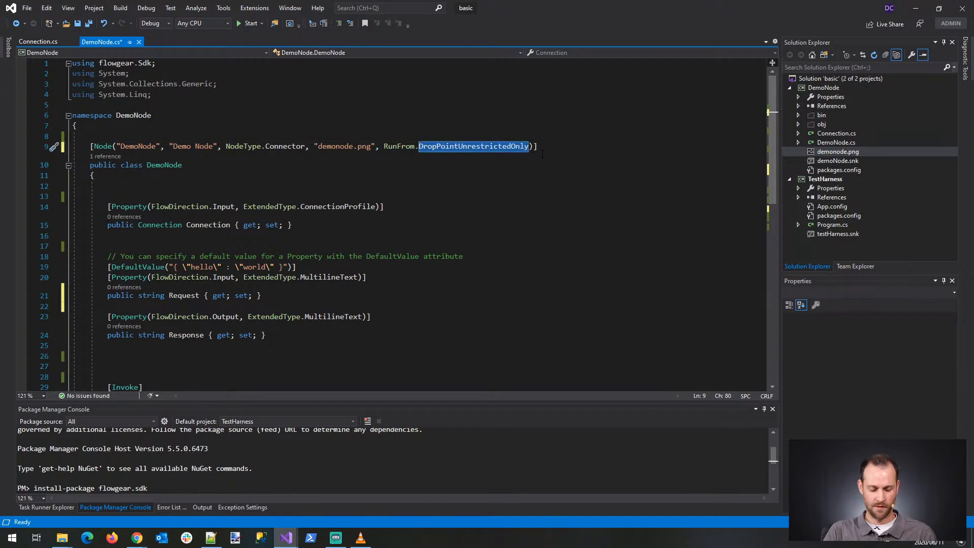
type("an")
key("Tab")
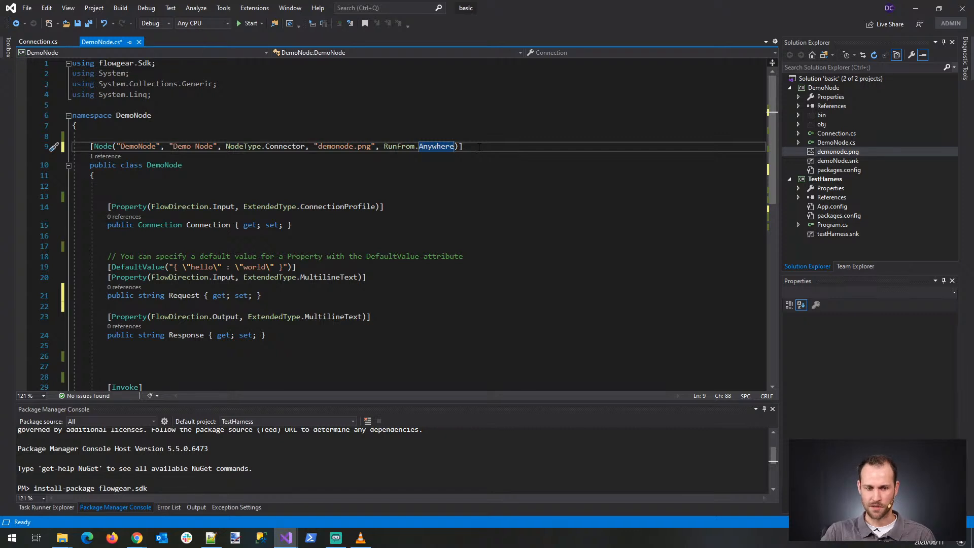
left_click(822, 88)
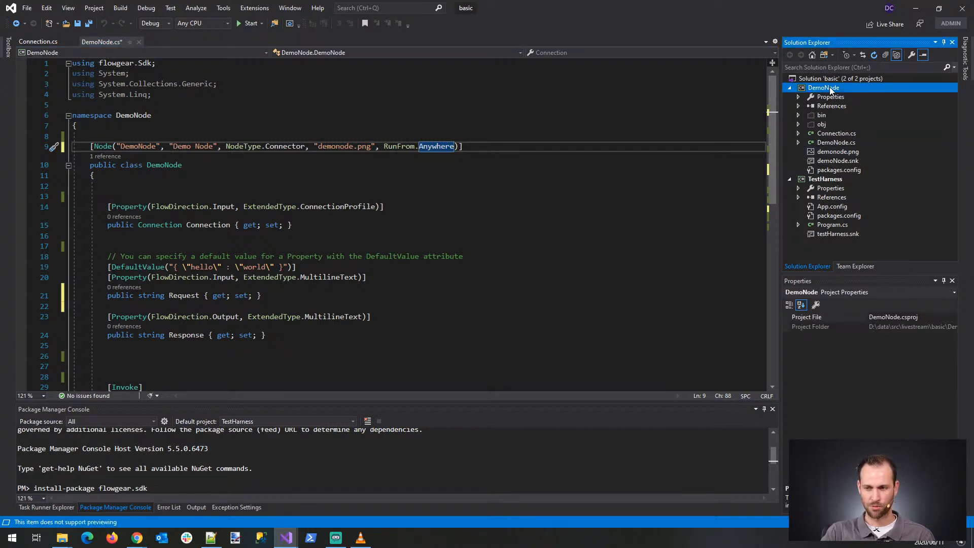
Step: Open TestHarness's Program.cs and inspect the AttachNode call using the DemoNode type
left_click(839, 180)
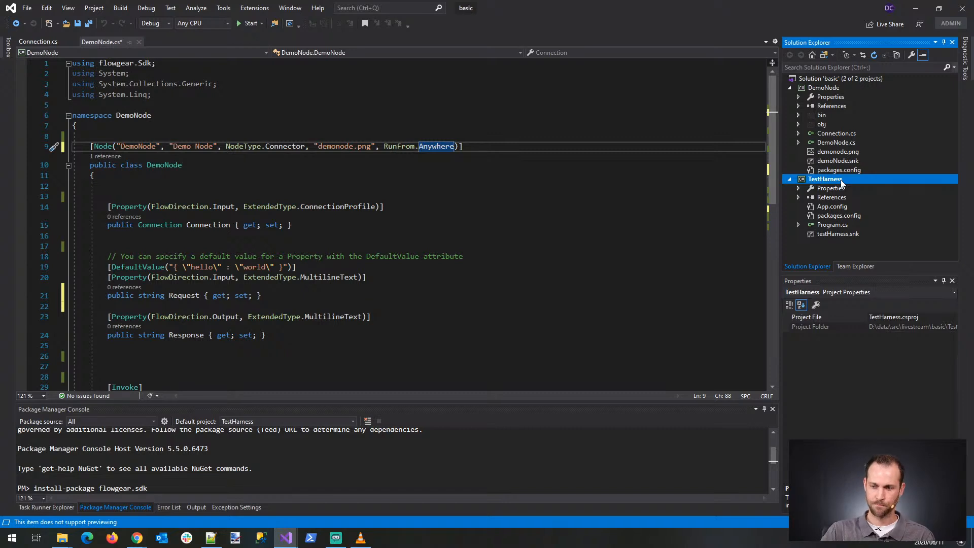
double_click(831, 225)
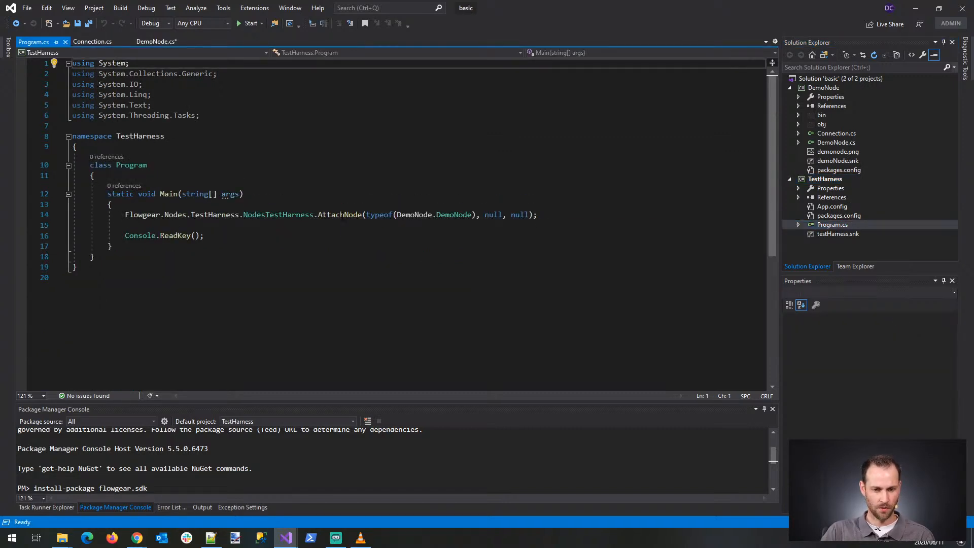
double_click(340, 215)
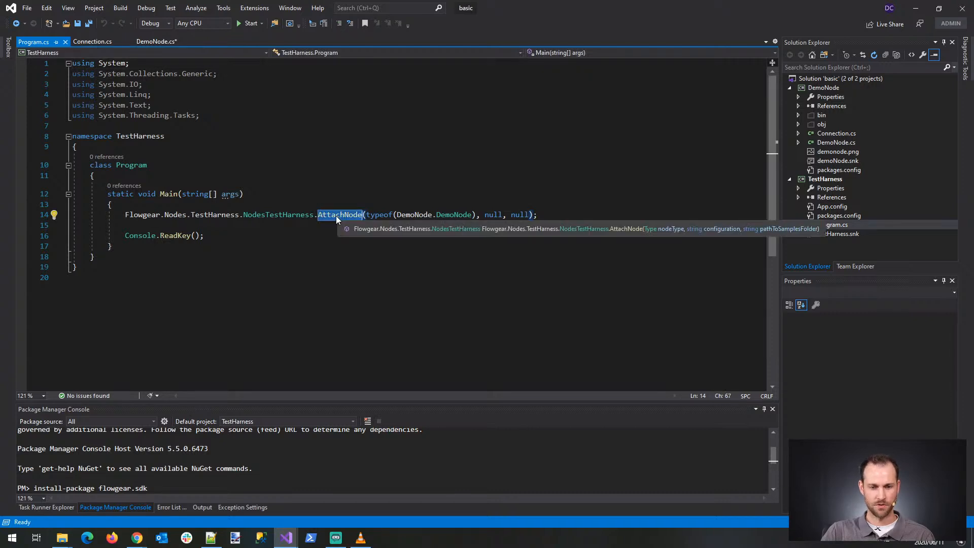
left_click_drag(375, 216, 472, 215)
double_click(471, 215)
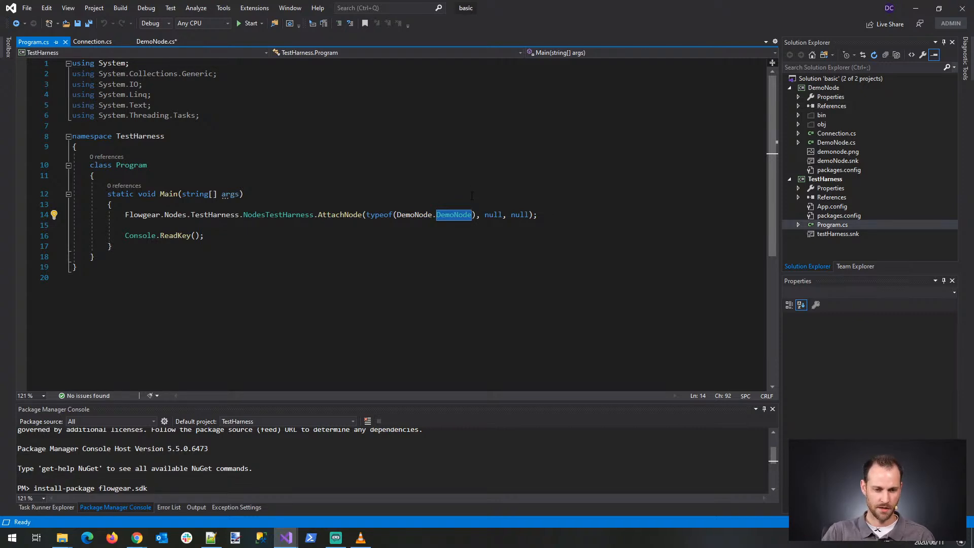
Step: Show the TestHarness project properties, signed with the testHarness.snk key
left_click(815, 179)
right_click(815, 178)
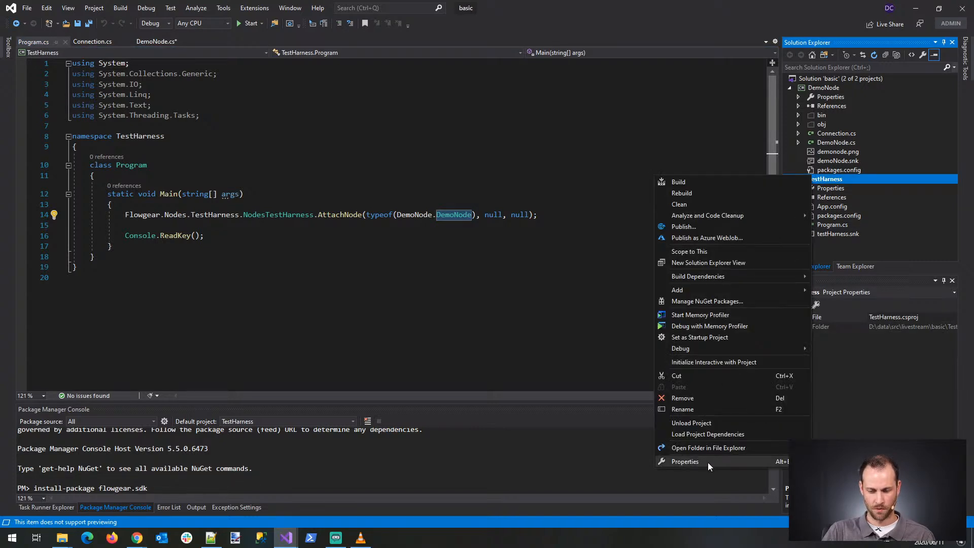
left_click(684, 461)
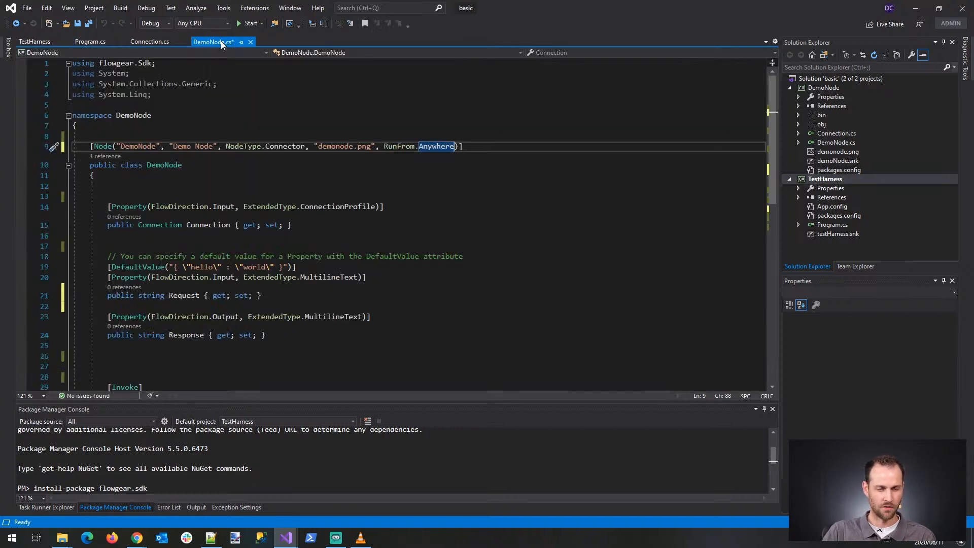
Step: Reopen Program.cs, then save and launch TestHarness.exe under the debugger
left_click(223, 43)
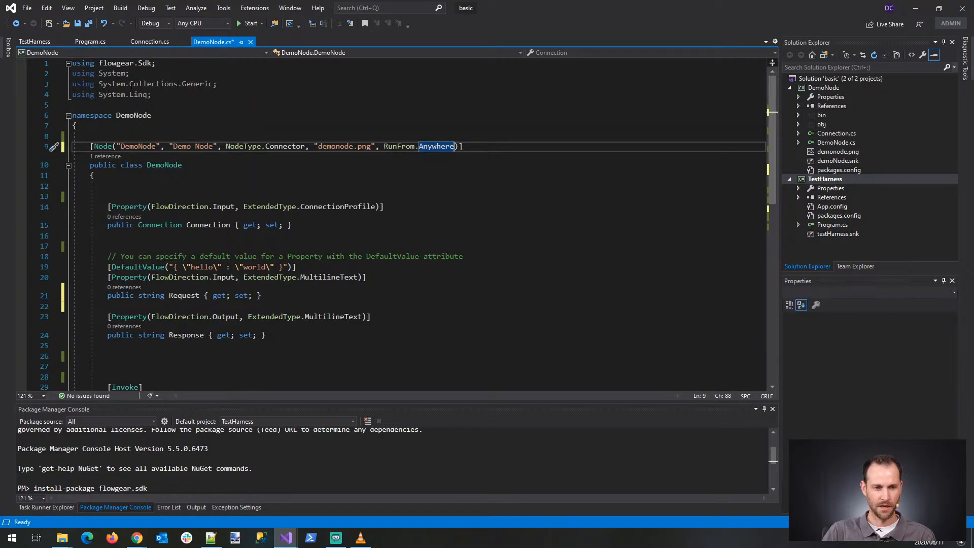
left_click(831, 225)
double_click(830, 225)
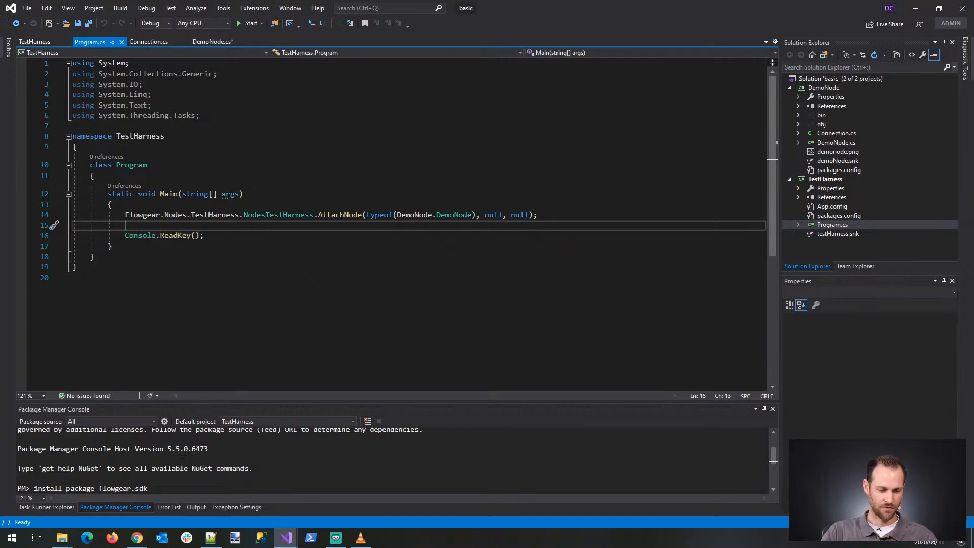
left_click(248, 24)
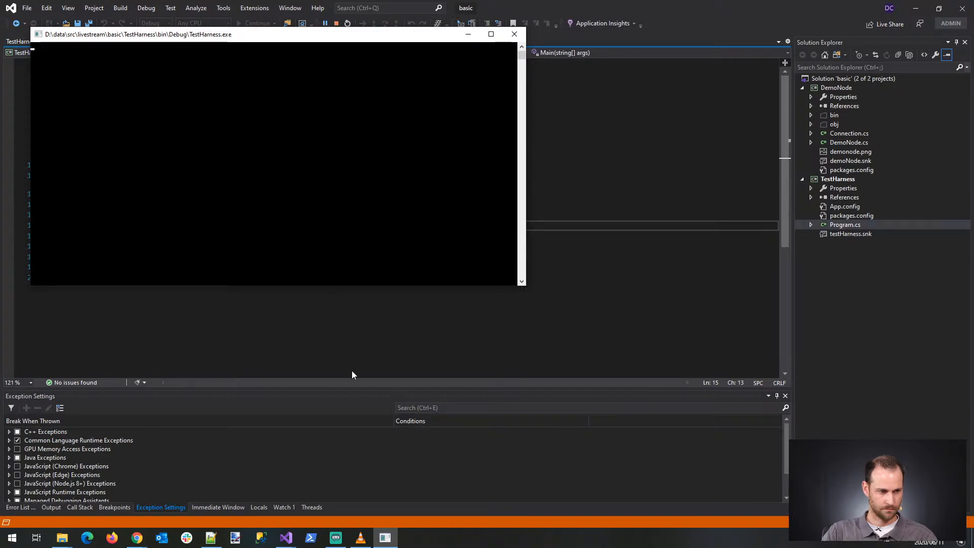
Step: Return to the Flowgear workflow, delete the SQL query node and save
left_click(139, 540)
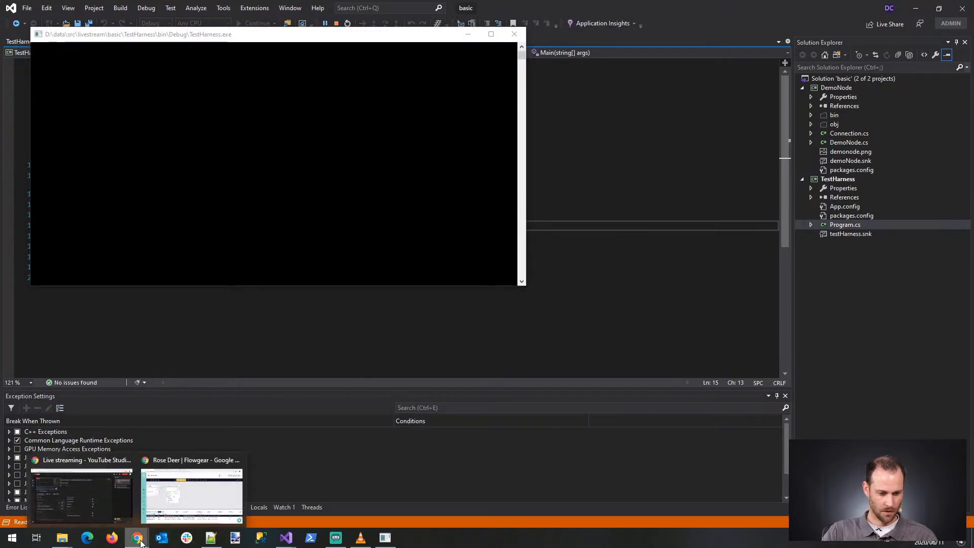
left_click(206, 502)
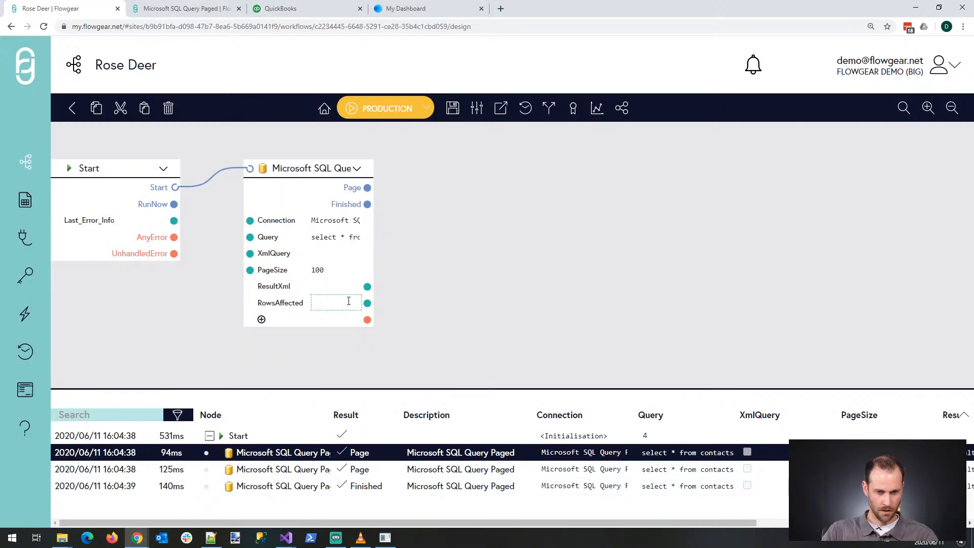
left_click(357, 169)
left_click(411, 377)
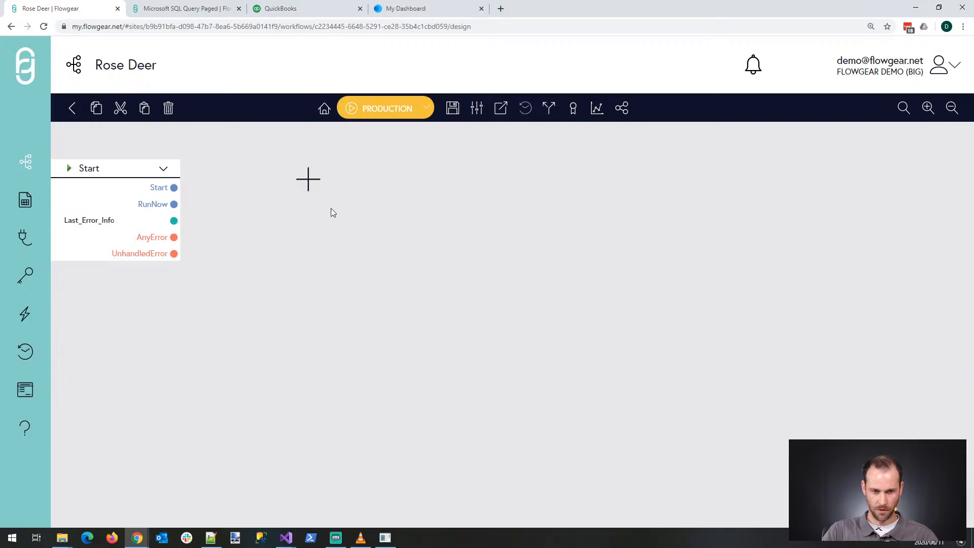
left_click(452, 108)
Step: Add a new node through Debug a Node, picking the DropPoint
left_click(325, 224)
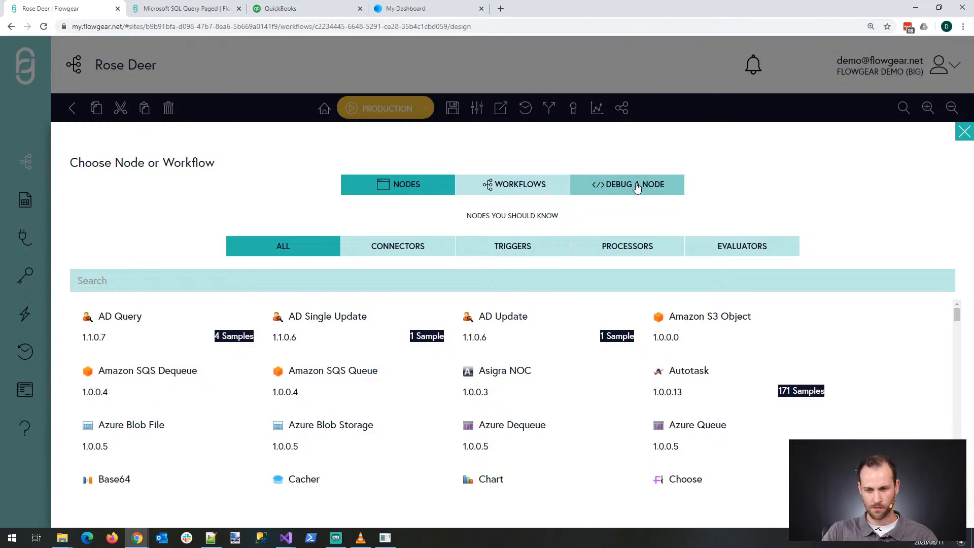
left_click(633, 190)
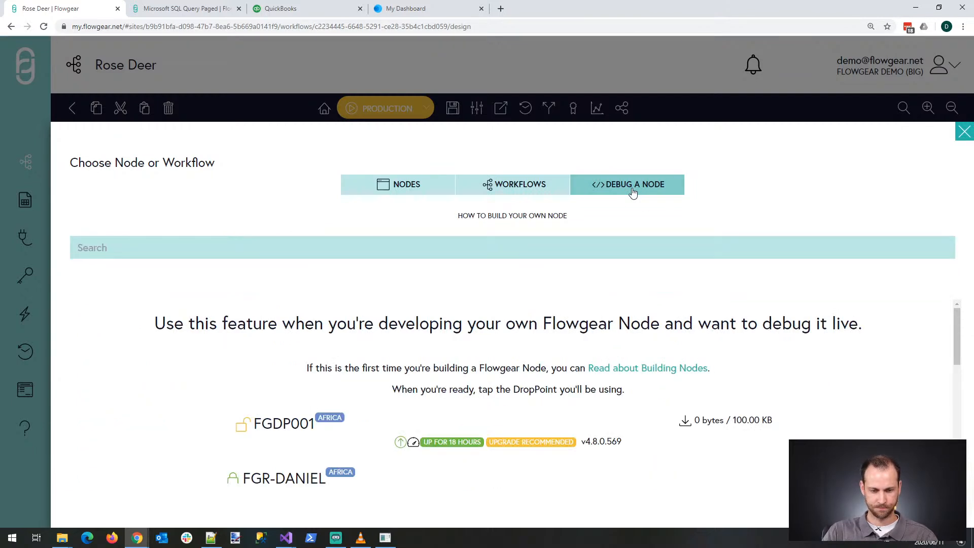
scroll(388, 419, "down", 2)
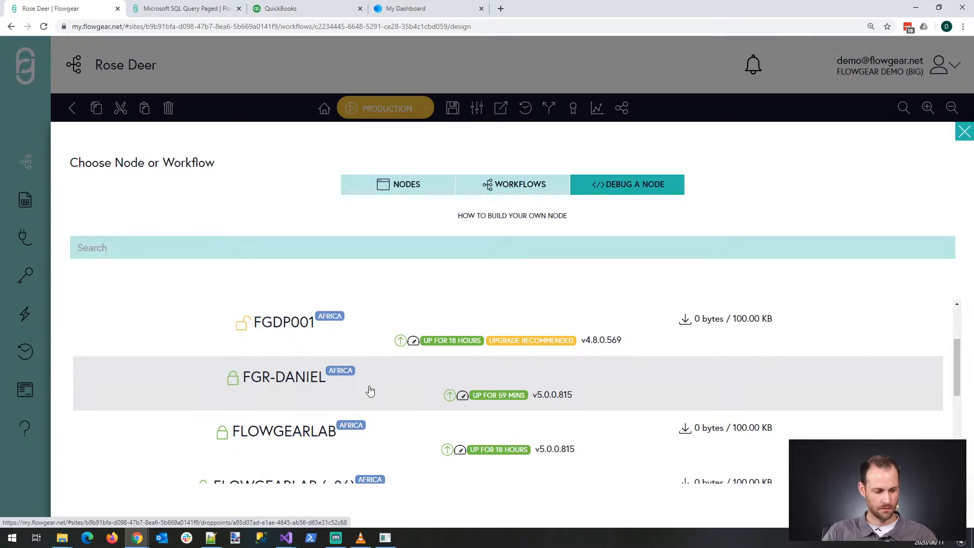
left_click(370, 391)
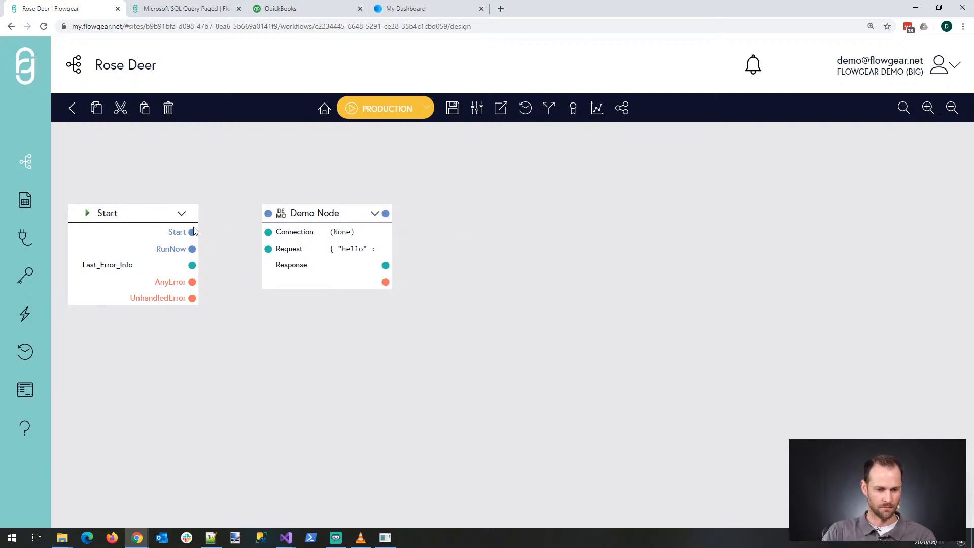
Step: Connect Start to the Demo Node and set a breakpoint in DemoNode.cs's Invoke method
left_click_drag(193, 231, 268, 213)
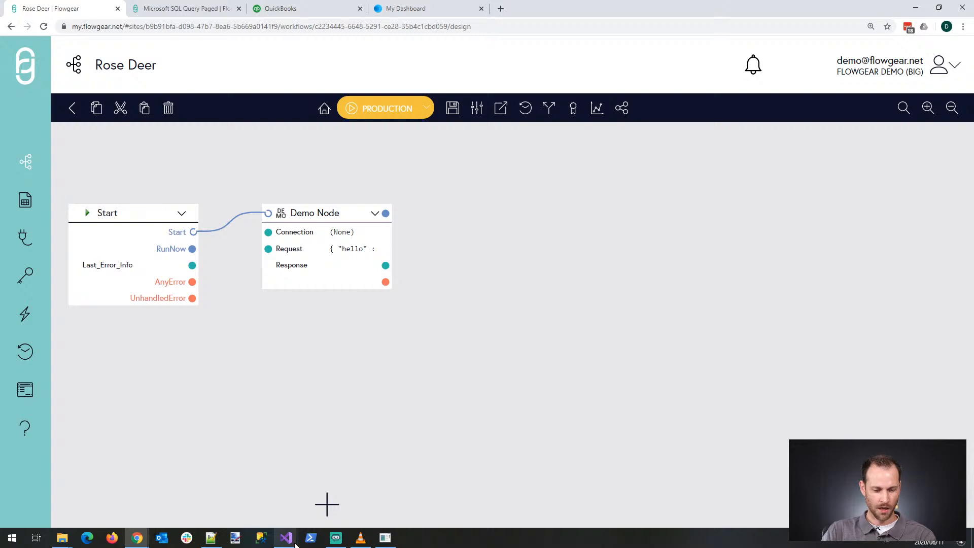
mouse_move(293, 543)
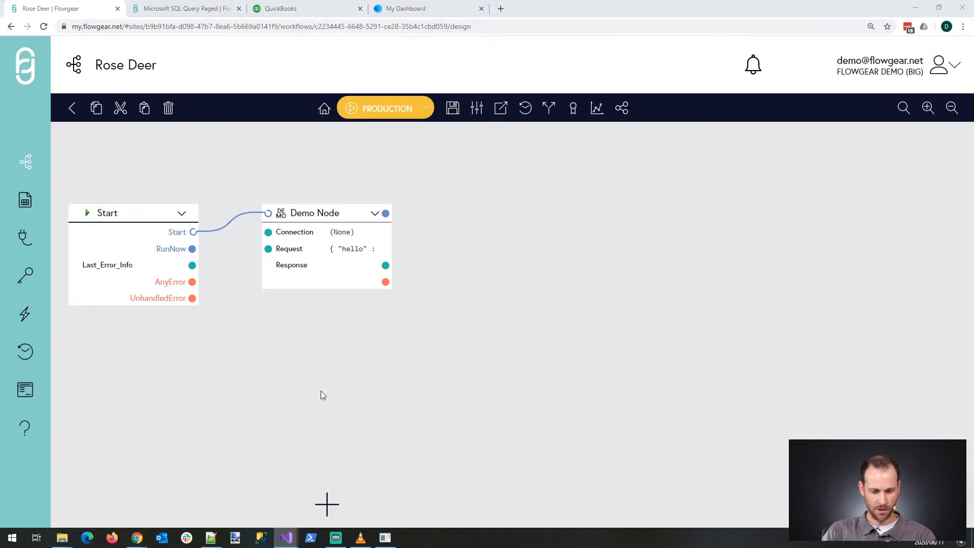
left_click(185, 483)
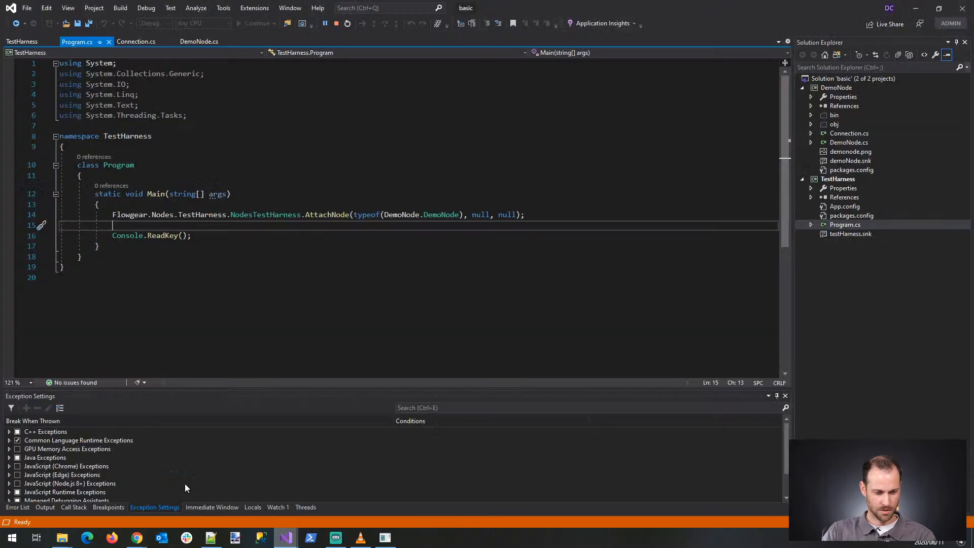
left_click(199, 42)
scroll(42, 273, "down", 5)
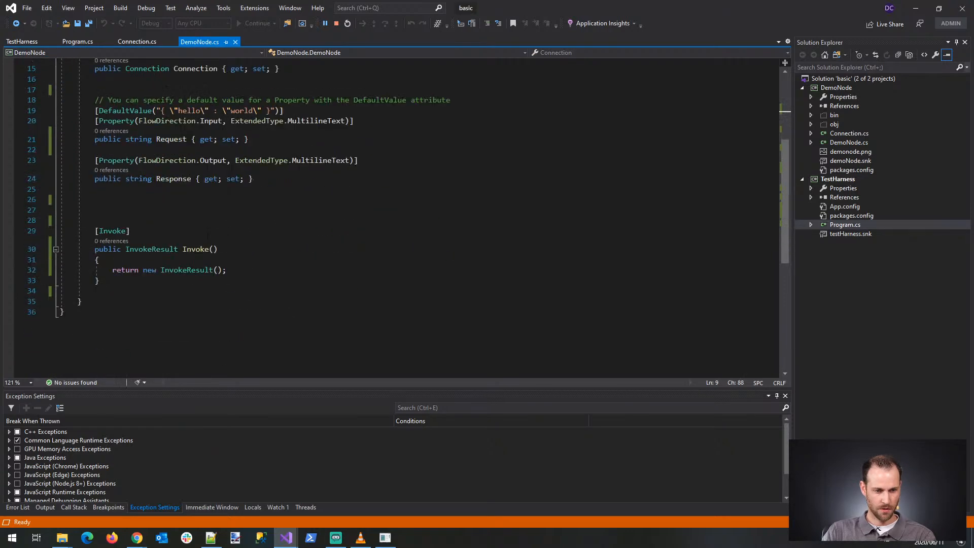
left_click(8, 259)
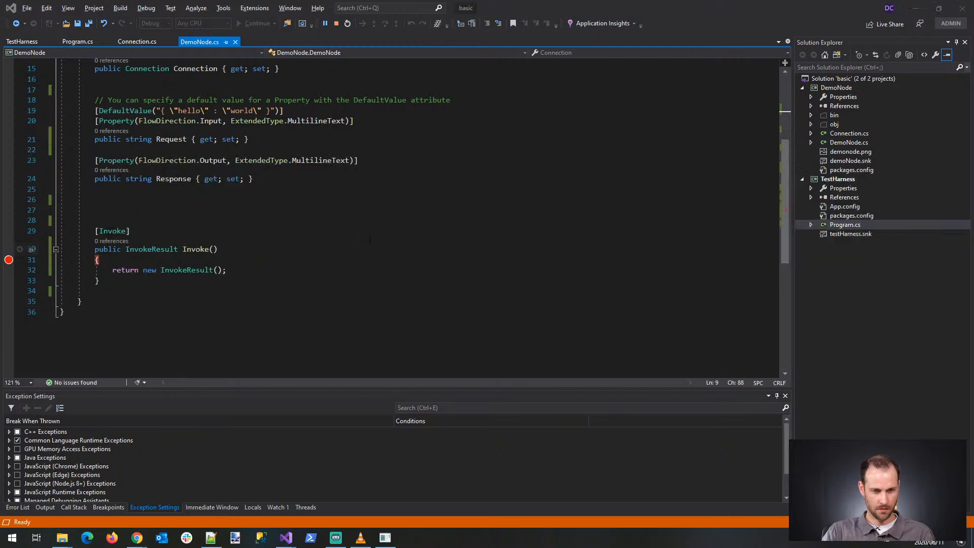
Step: Run the workflow in Production and continue past the breakpoint with F5
key("alt+Tab")
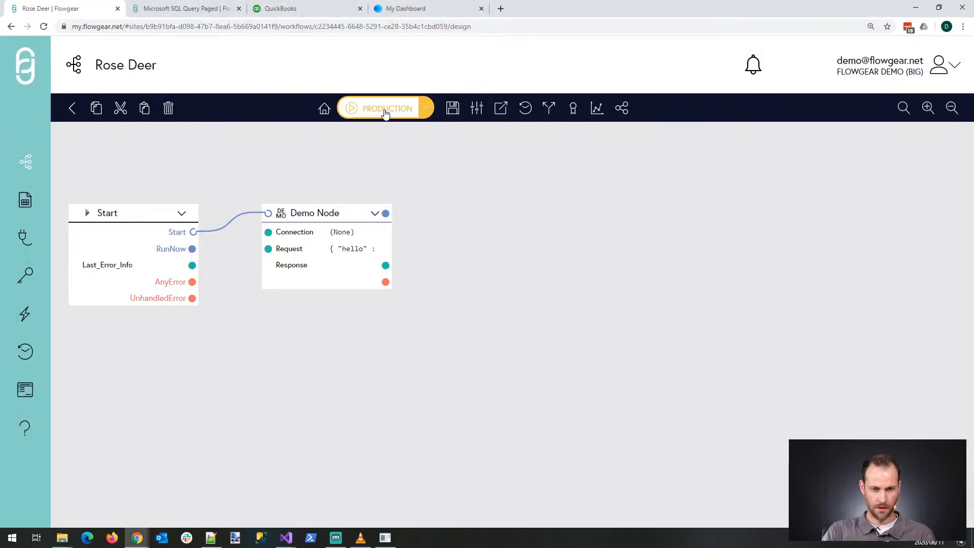
left_click(387, 108)
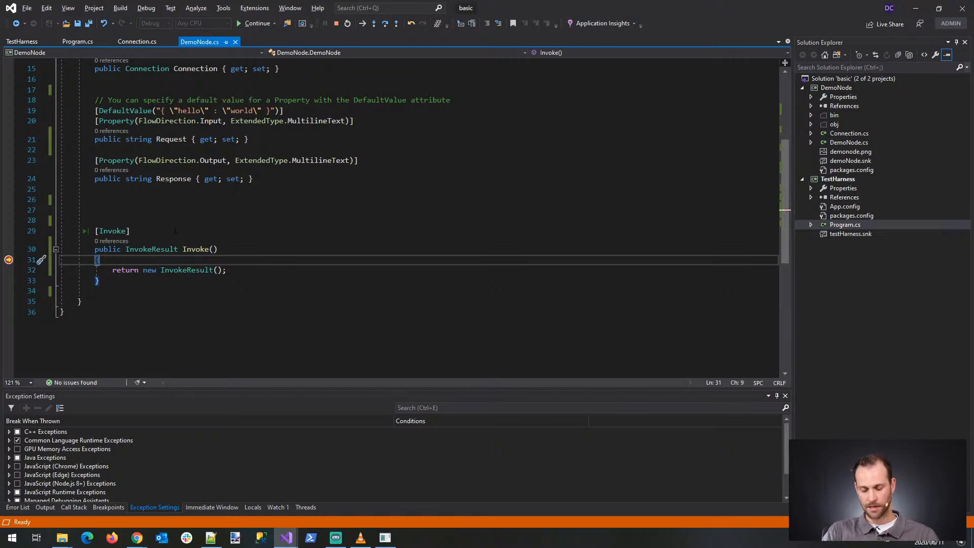
key("F5")
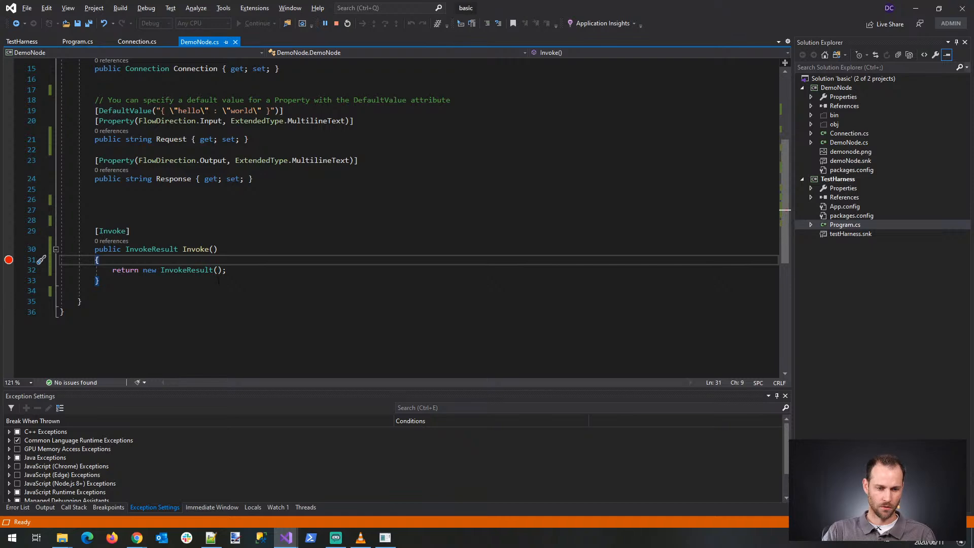
key("alt+Tab")
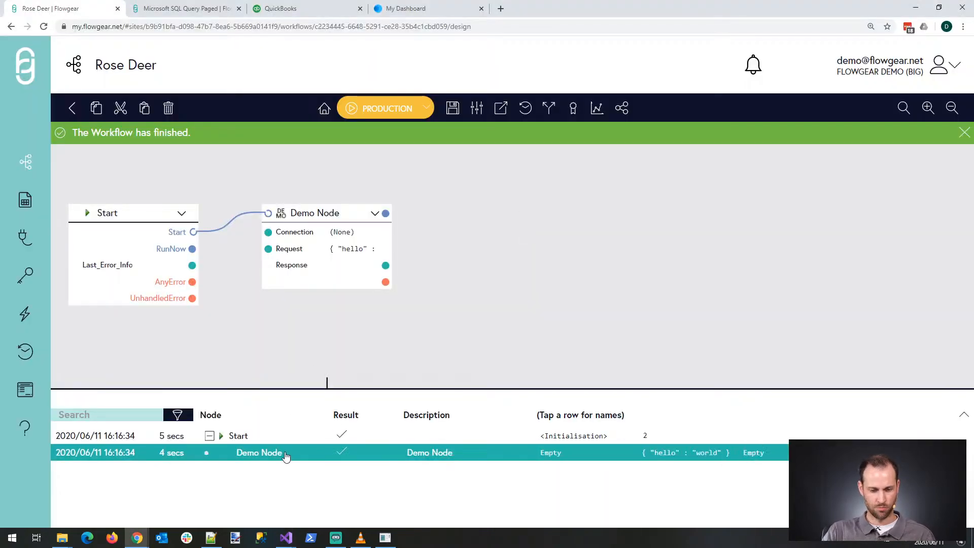
Step: Display the Demo Node's logged Connection, Request and Response values, then minimise Chrome
left_click(286, 457)
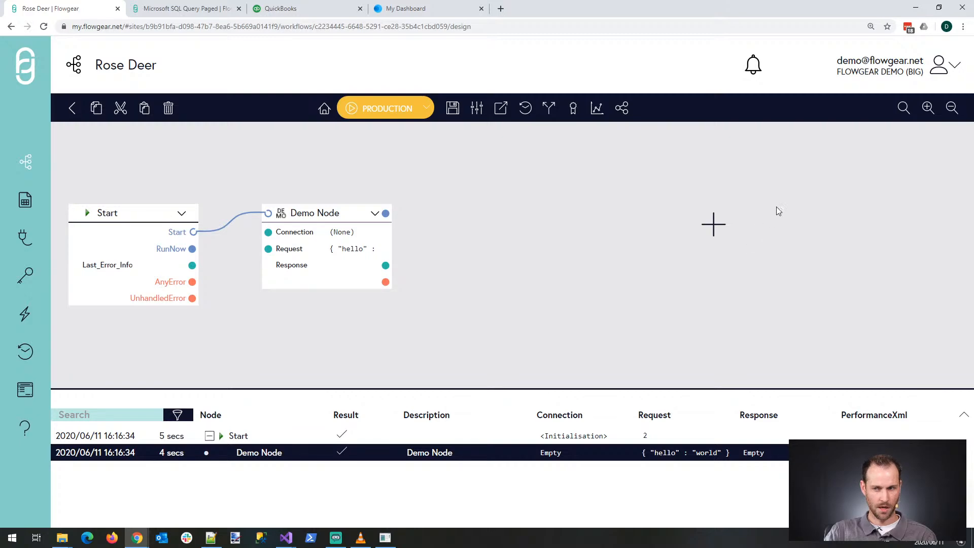
left_click(915, 8)
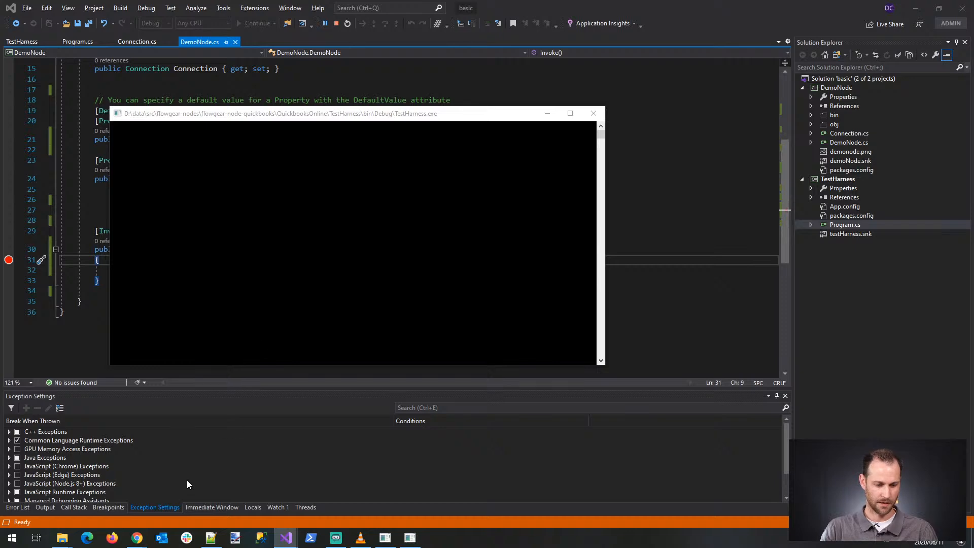
Step: Close both TestHarness consoles and start the QuickBooks Online test harness with F5
left_click(385, 537)
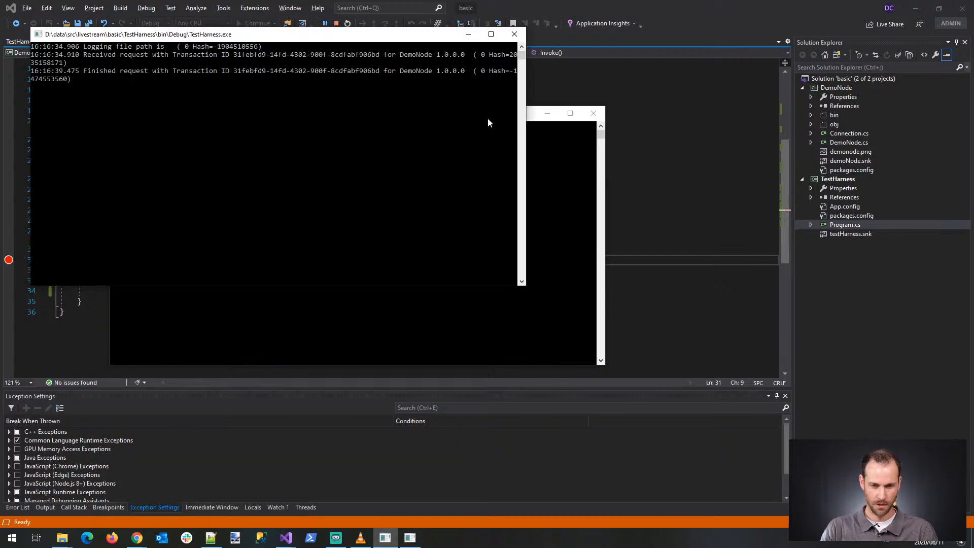
left_click(516, 35)
left_click(593, 112)
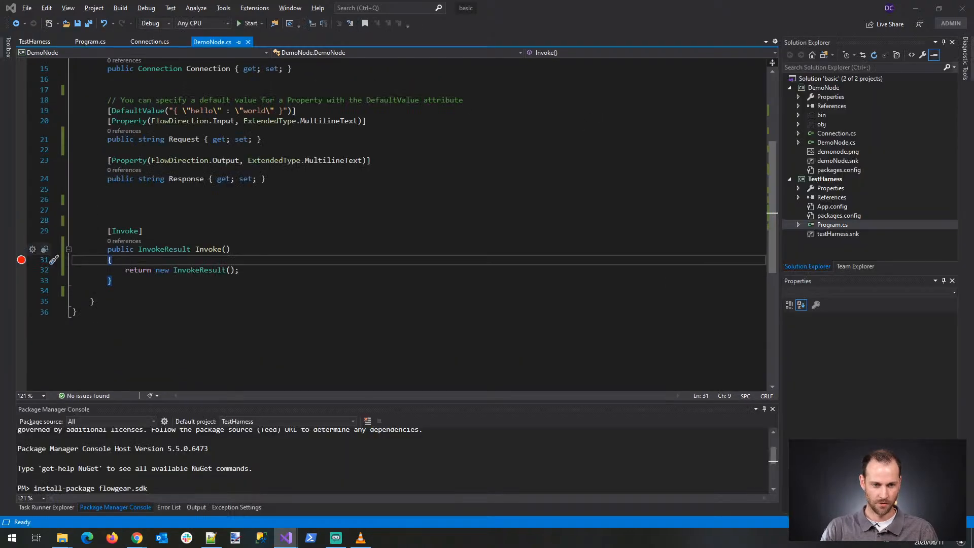
key("F5")
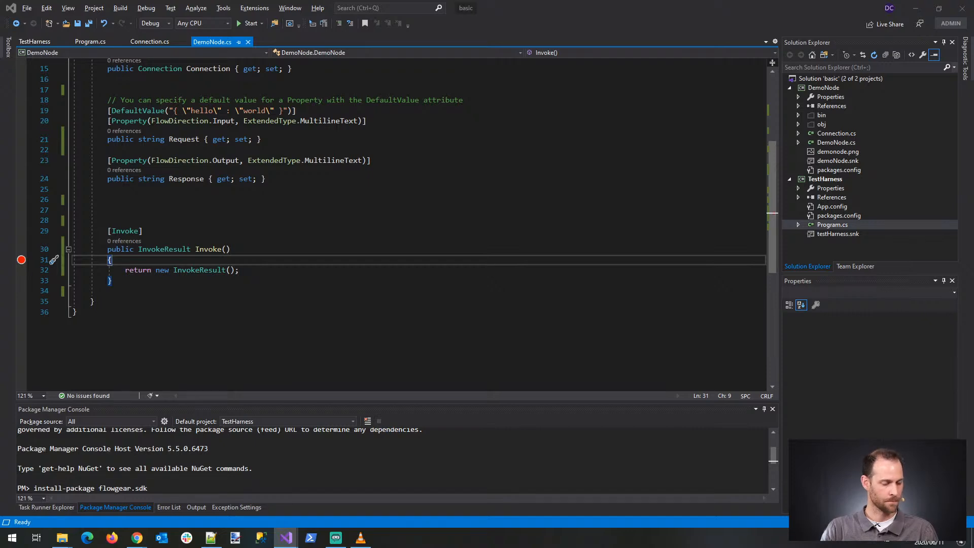
left_click(138, 539)
Step: Delete the Demo Node from the Flowgear workflow and save the workflow
left_click(180, 502)
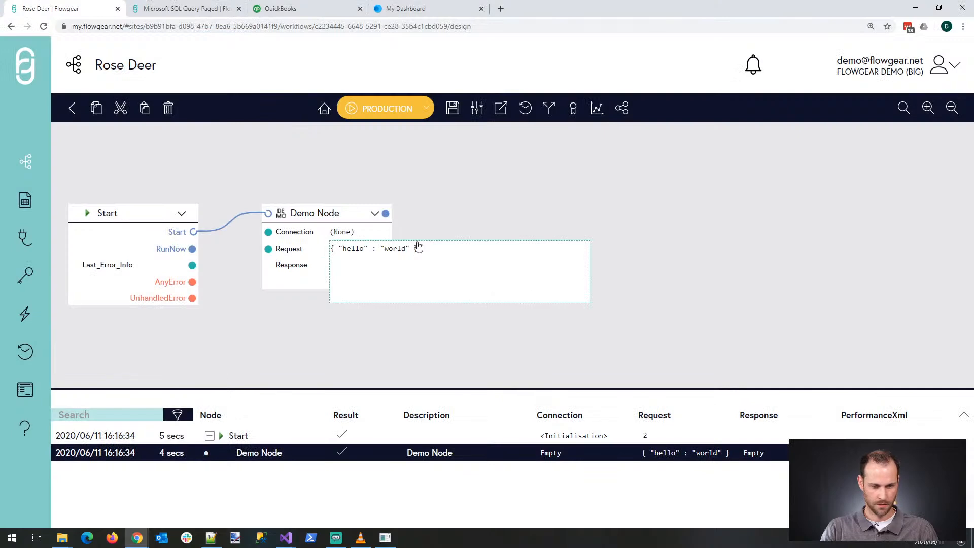
left_click(517, 219)
left_click(367, 159)
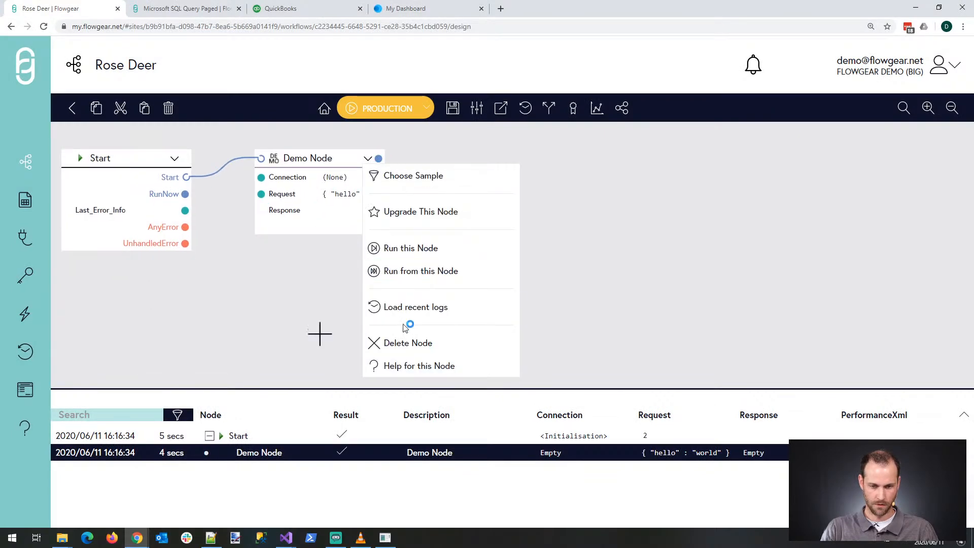
left_click(461, 343)
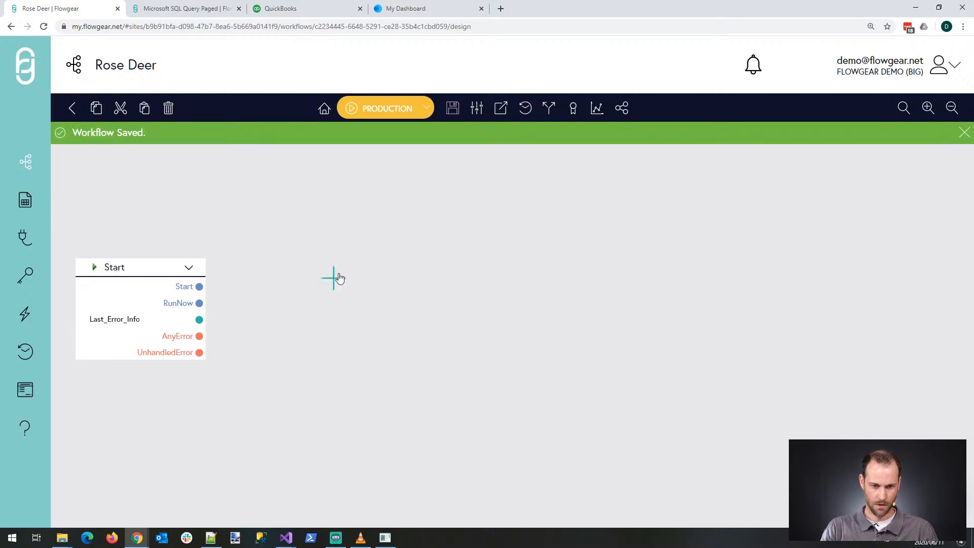
left_click(338, 279)
Step: Add a live-debugged QuickBooks Online node via the DropPoint and edit its Connection
left_click(602, 187)
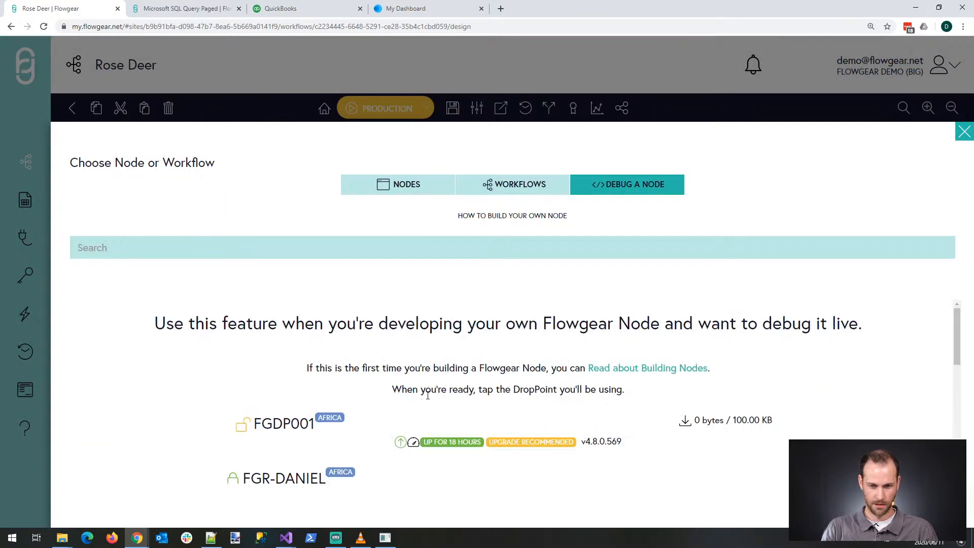
left_click(410, 440)
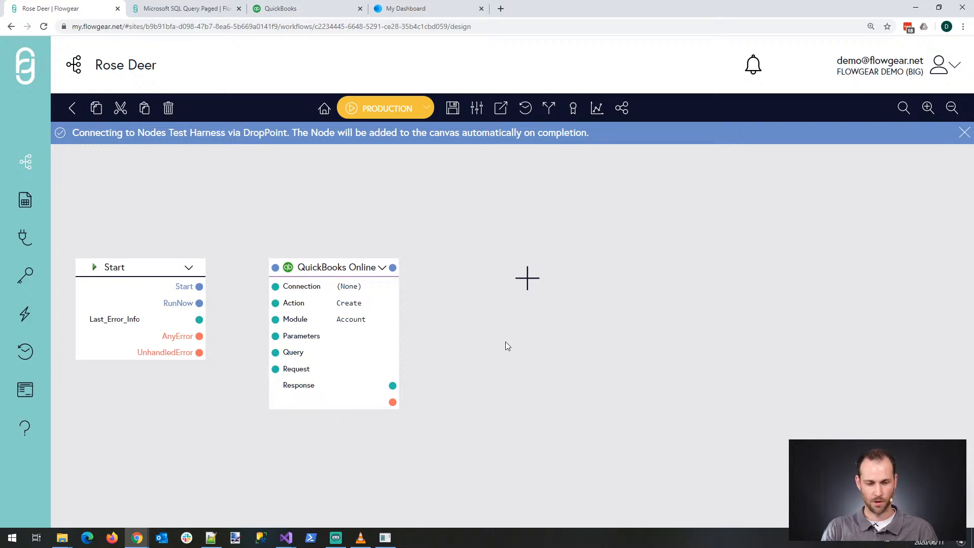
left_click(384, 286)
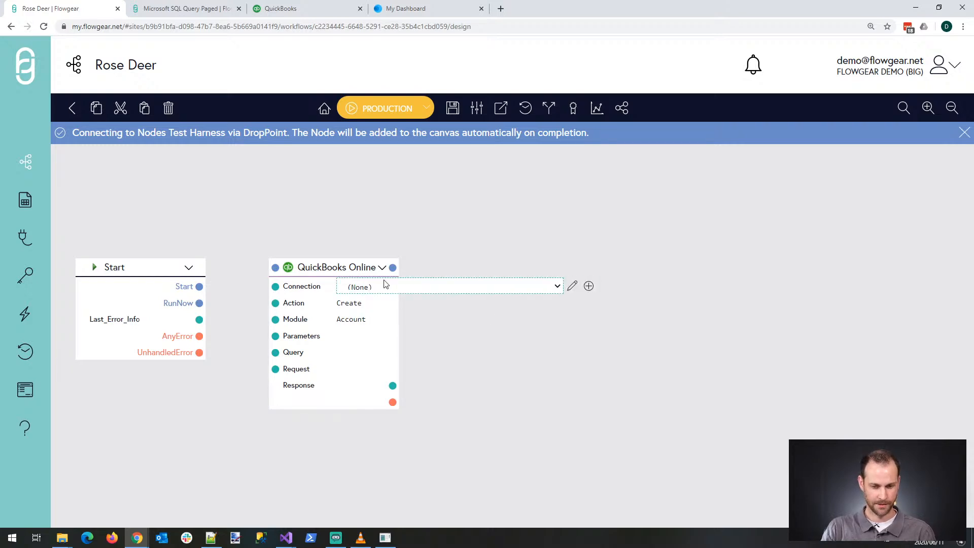
Step: Create a new QuickBooks Online connection, close the SQL Query Paged tab, and start Connect your account
left_click(589, 286)
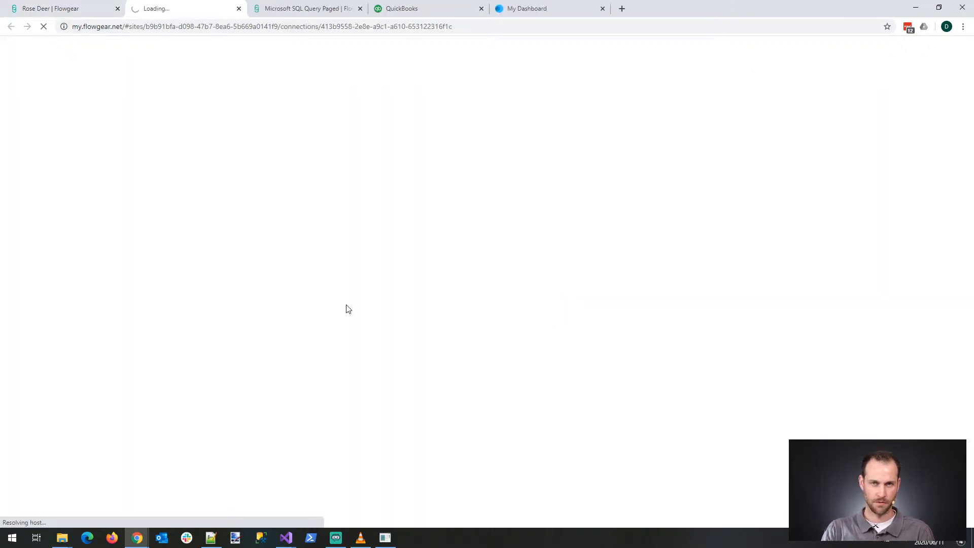
left_click(349, 9)
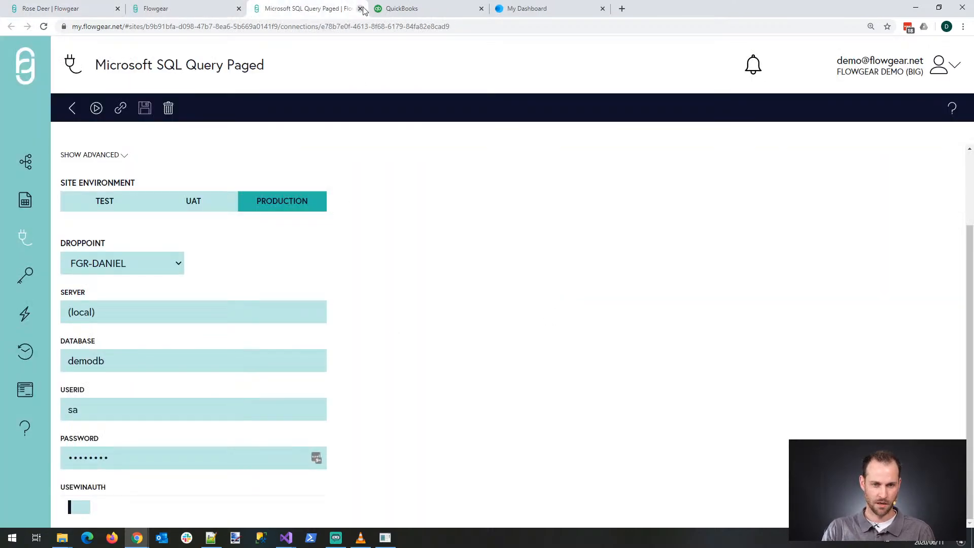
left_click(360, 9)
left_click(211, 8)
scroll(356, 352, "down", 1)
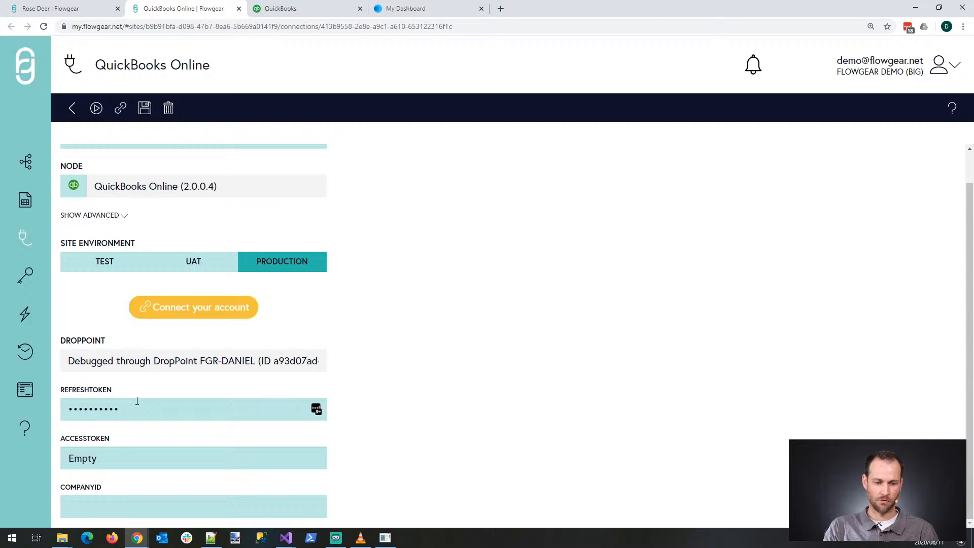
left_click(187, 310)
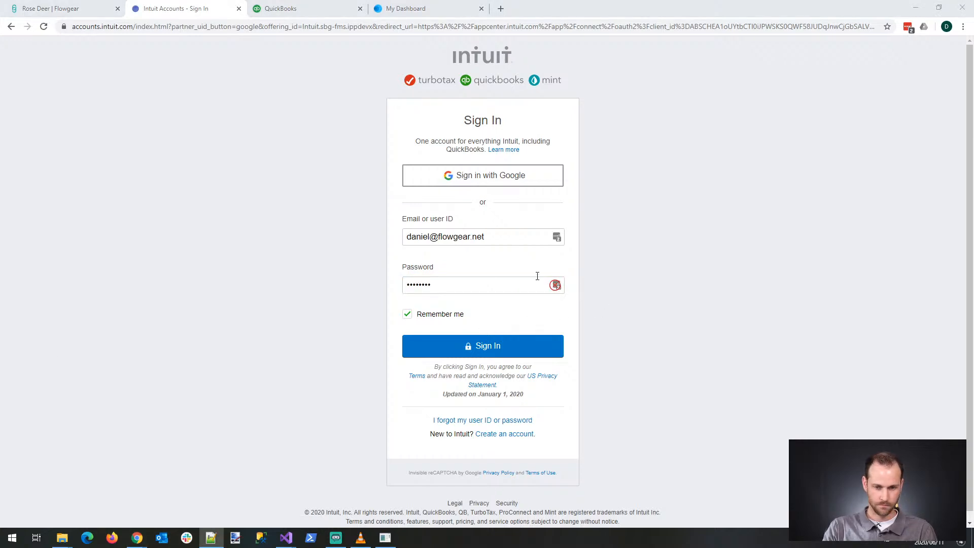
Step: Sign in to Intuit with the pasted password and the service account's e-mail user name
left_click(463, 285)
key("ctrl+v")
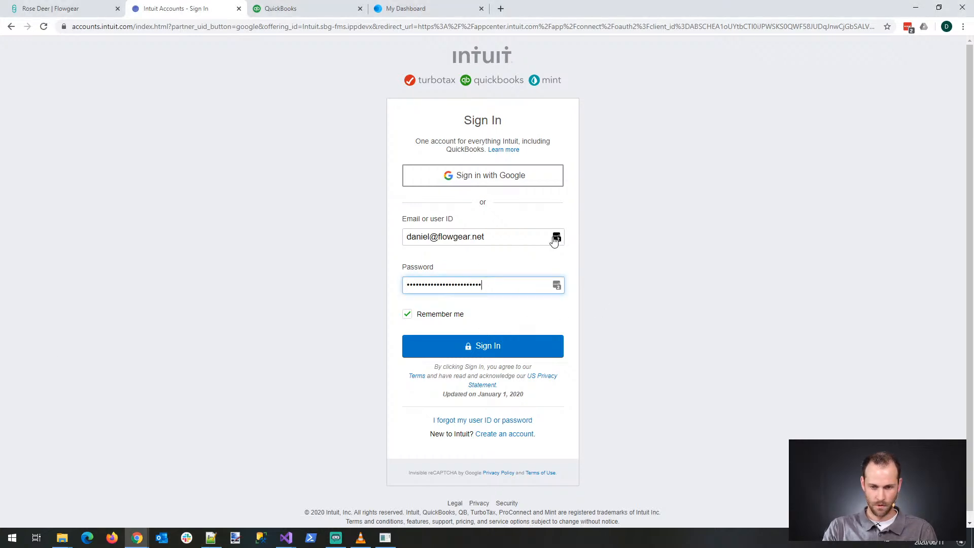
left_click_drag(432, 242, 391, 243)
type("externalserv")
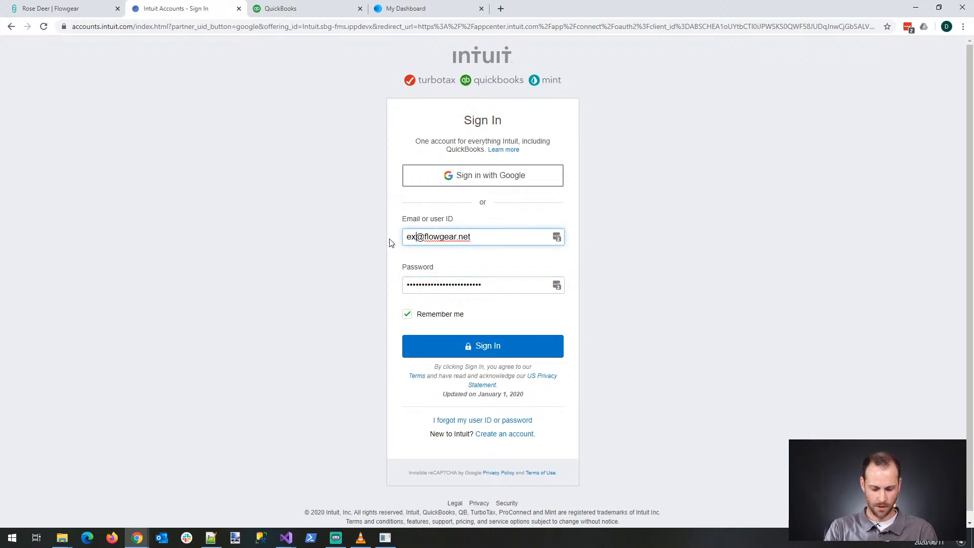
type("ice")
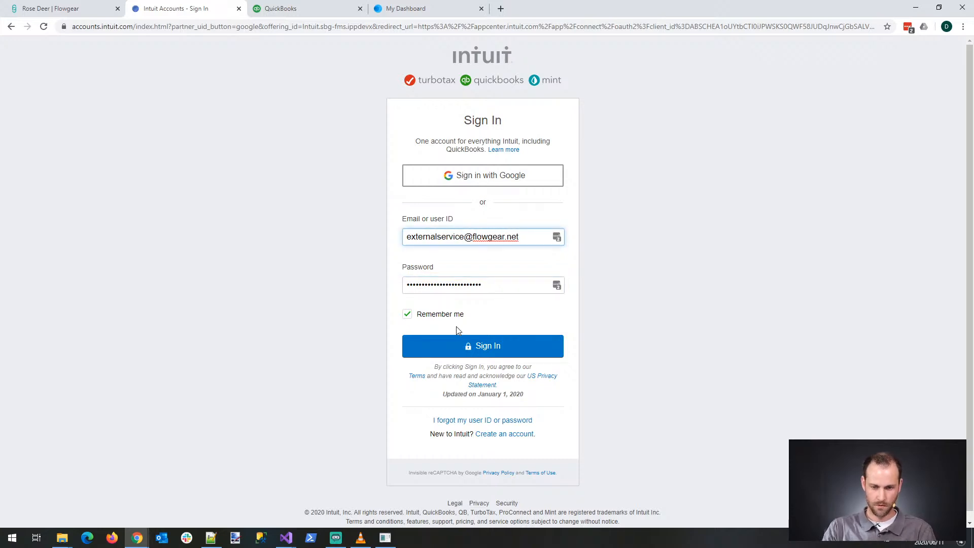
left_click(478, 345)
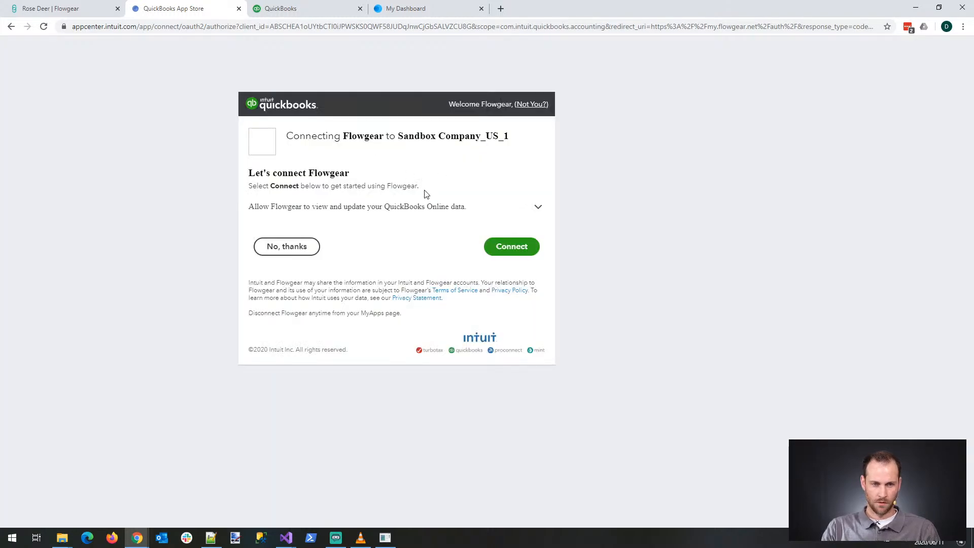
Step: Review Flowgear's requested data access and connect it to Sandbox Company_US_1
left_click(538, 207)
left_click_drag(255, 238, 496, 269)
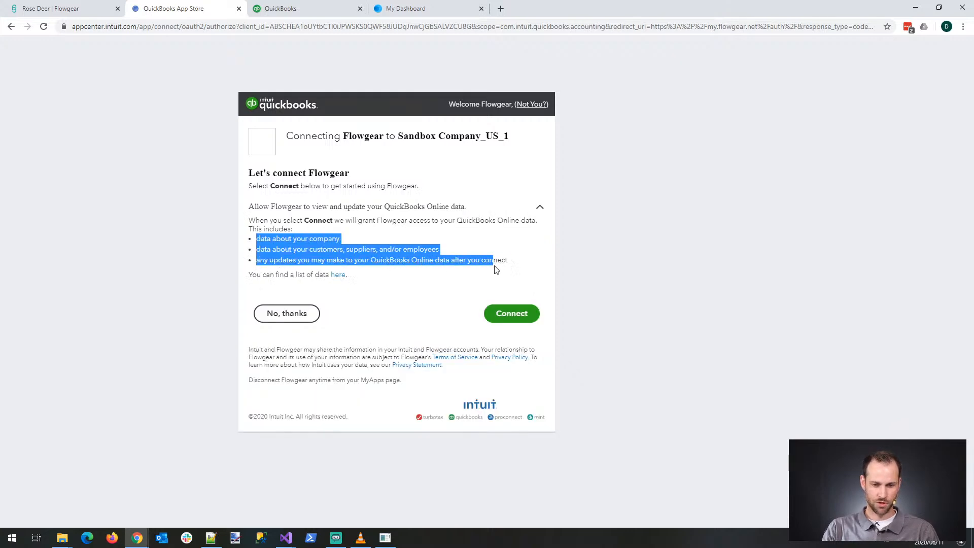
left_click(593, 270)
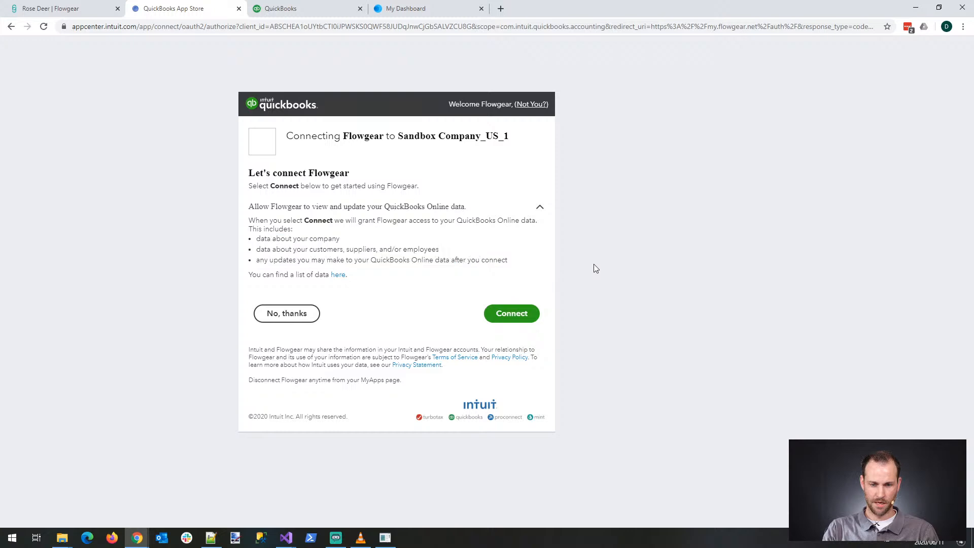
left_click(516, 320)
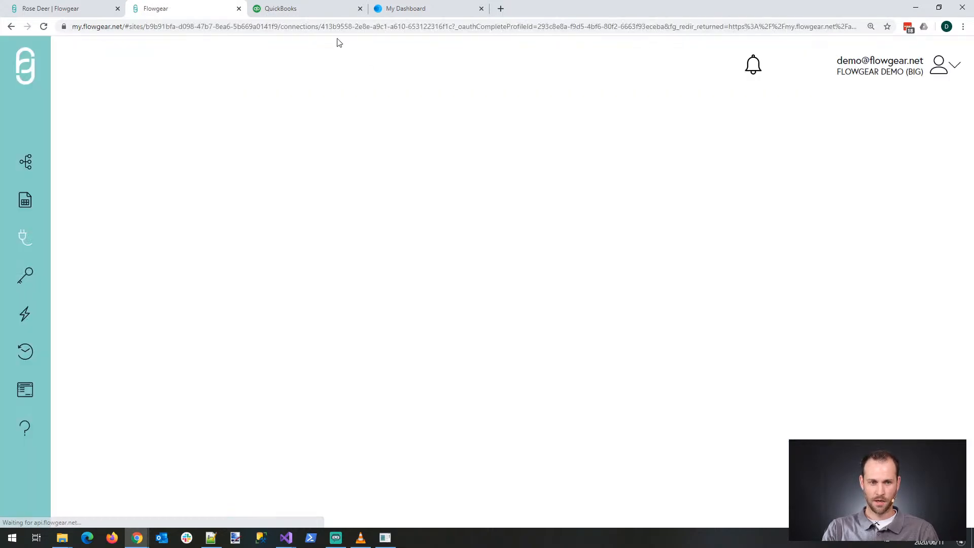
left_click(351, 30)
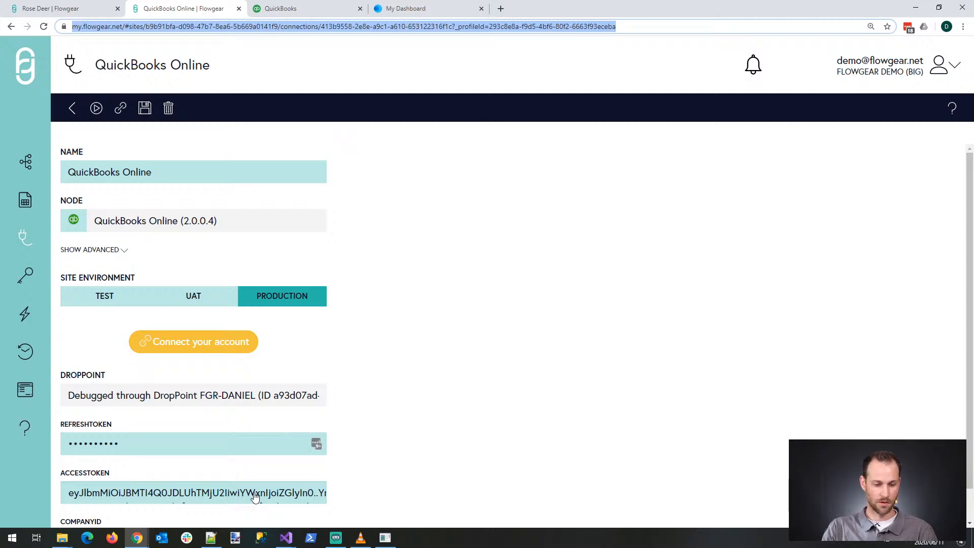
left_click(230, 492)
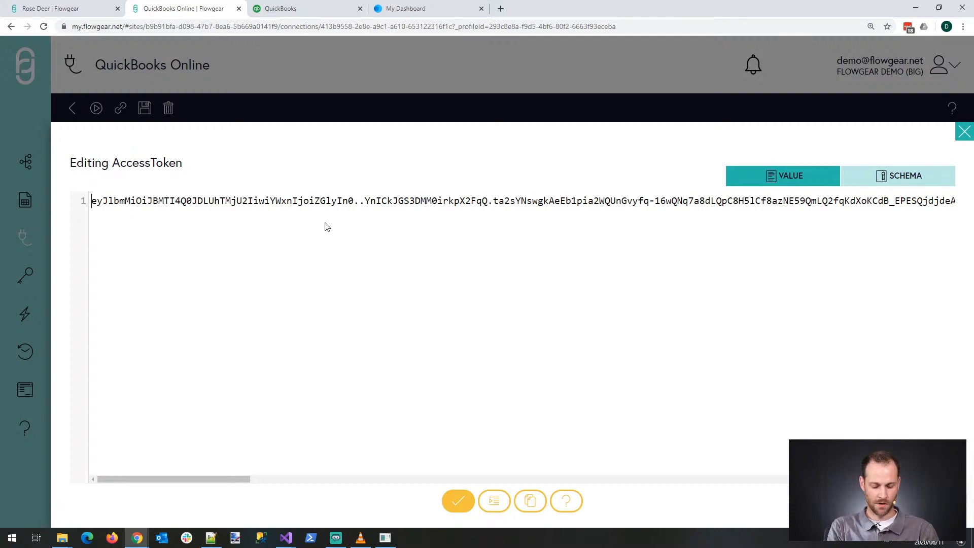
type("Auh")
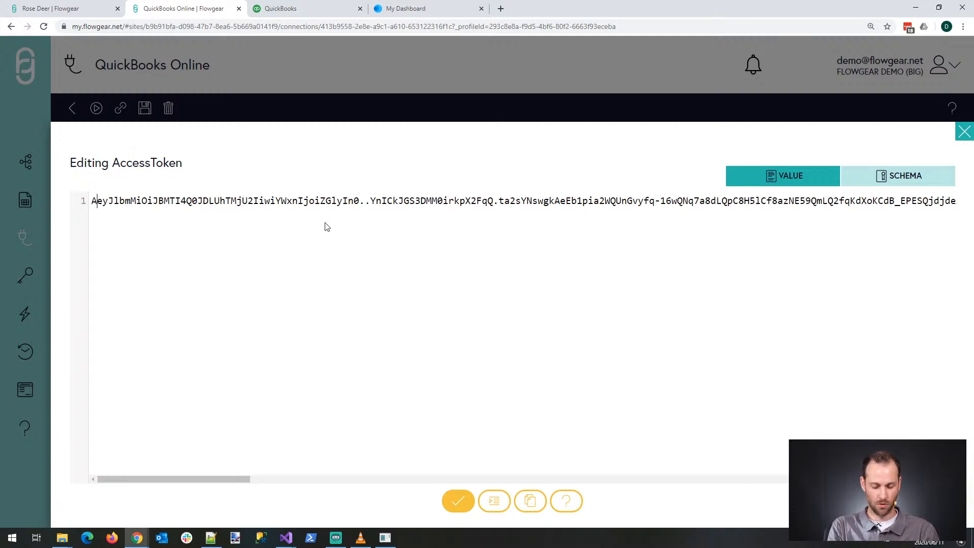
key("BackSpace")
type("thorizat")
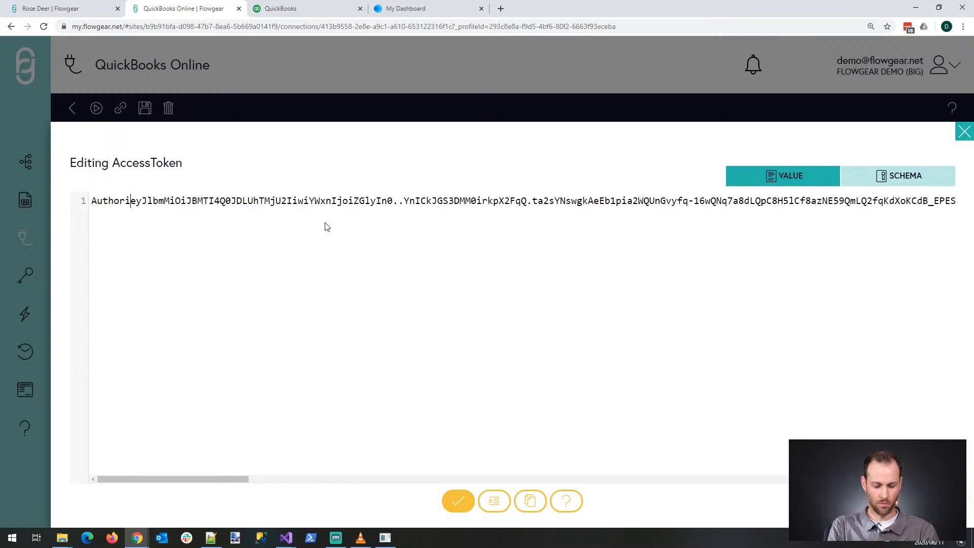
type("ion: Bearer")
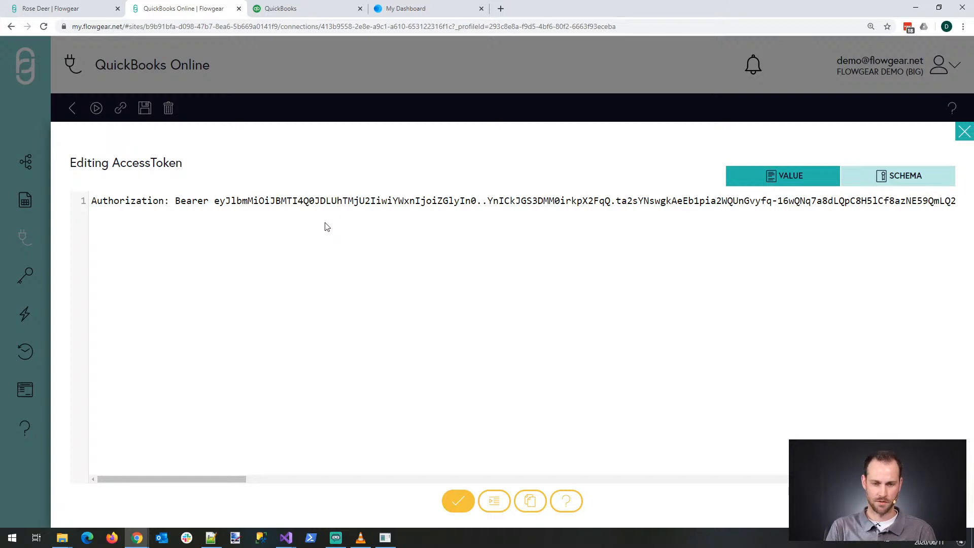
key("shift+Home")
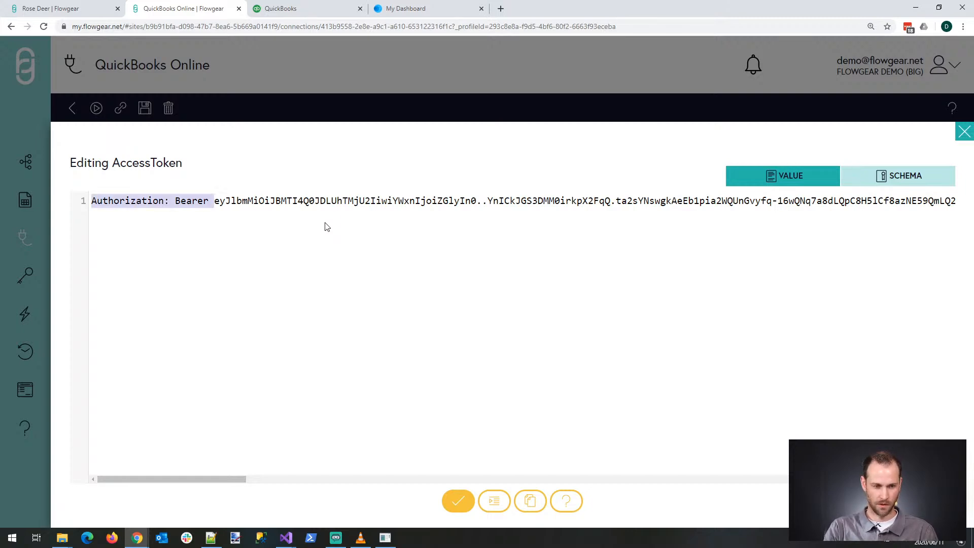
key("BackSpace")
left_click(458, 502)
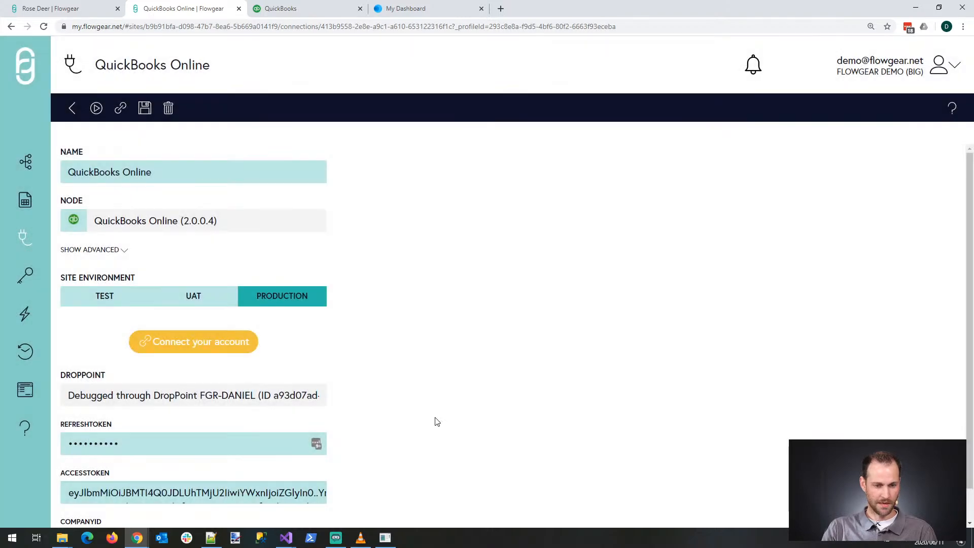
left_click(286, 538)
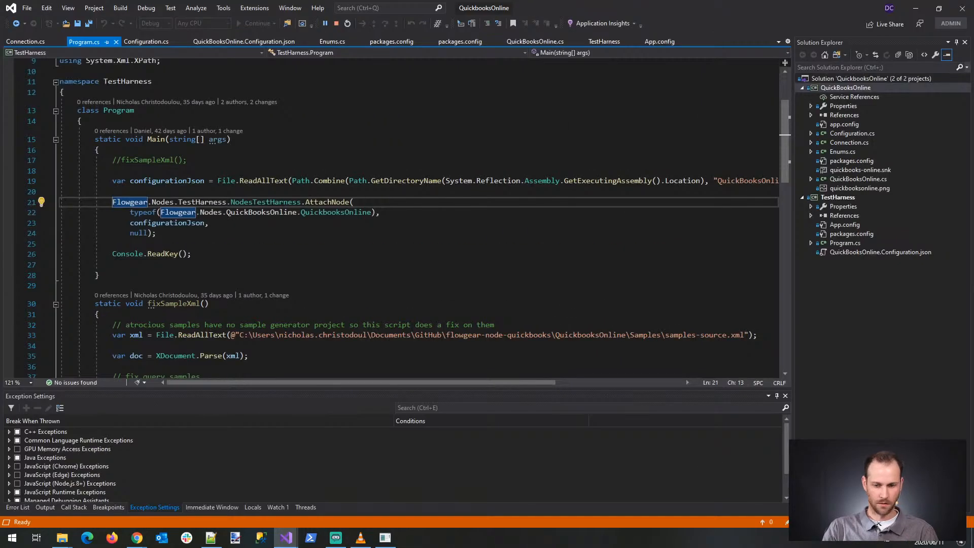
Step: Open QuickBooksOnline.cs, scroll to the Interact method, and enlarge the code editor area
left_click(859, 179)
left_click(546, 190)
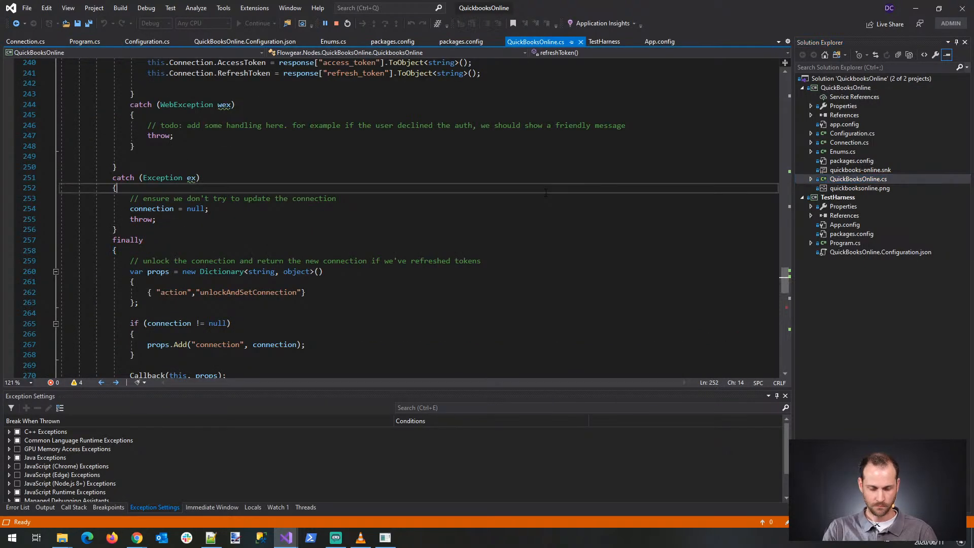
key("ctrl+Home")
scroll(546, 192, "down", 17)
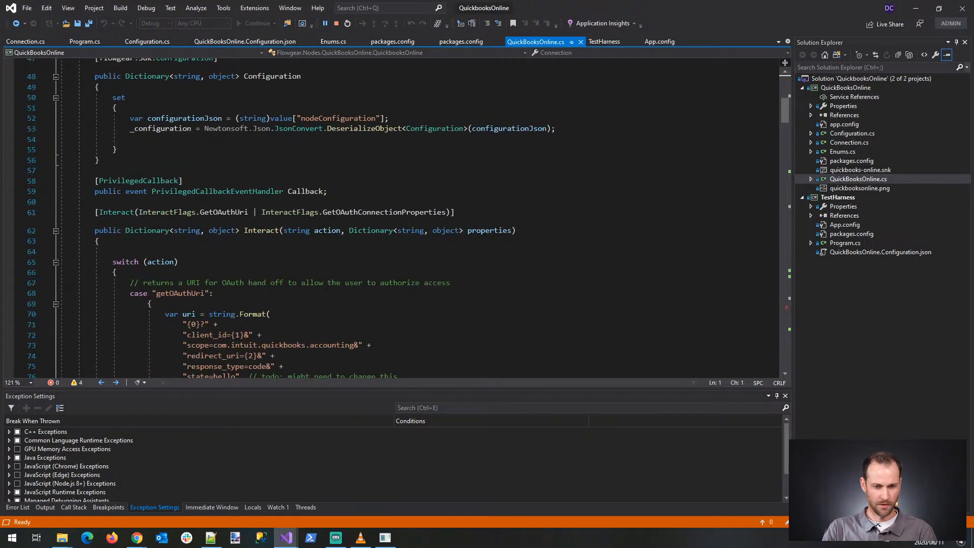
scroll(533, 288, "down", 2)
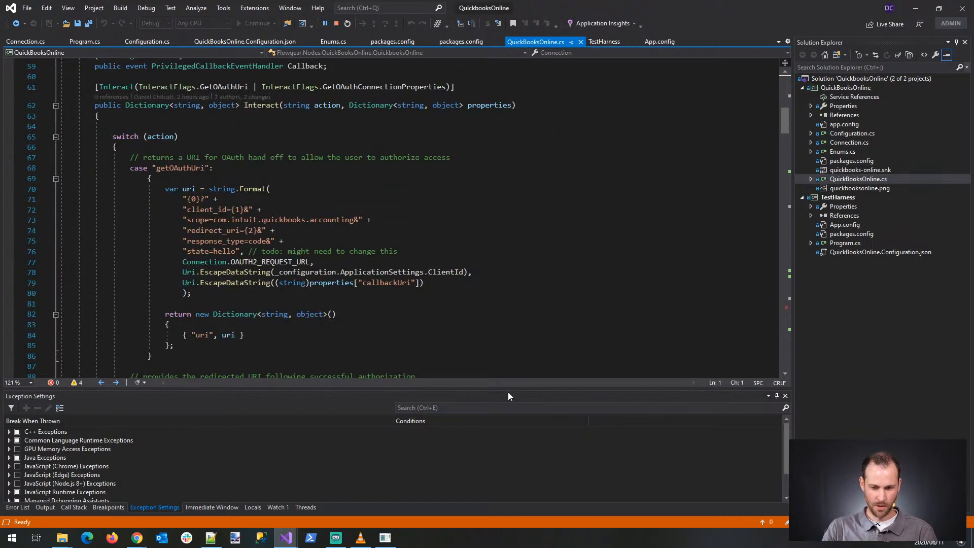
left_click_drag(507, 391, 507, 437)
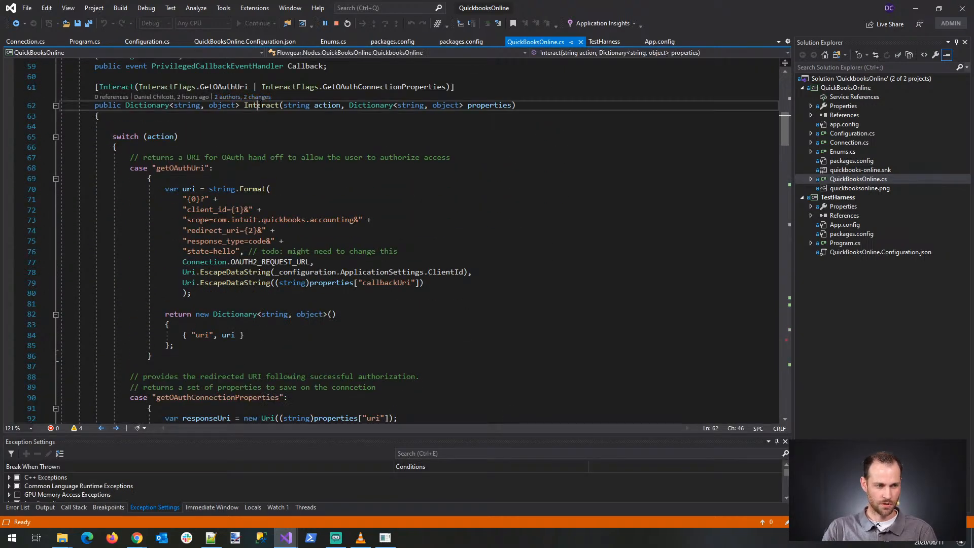
double_click(269, 105)
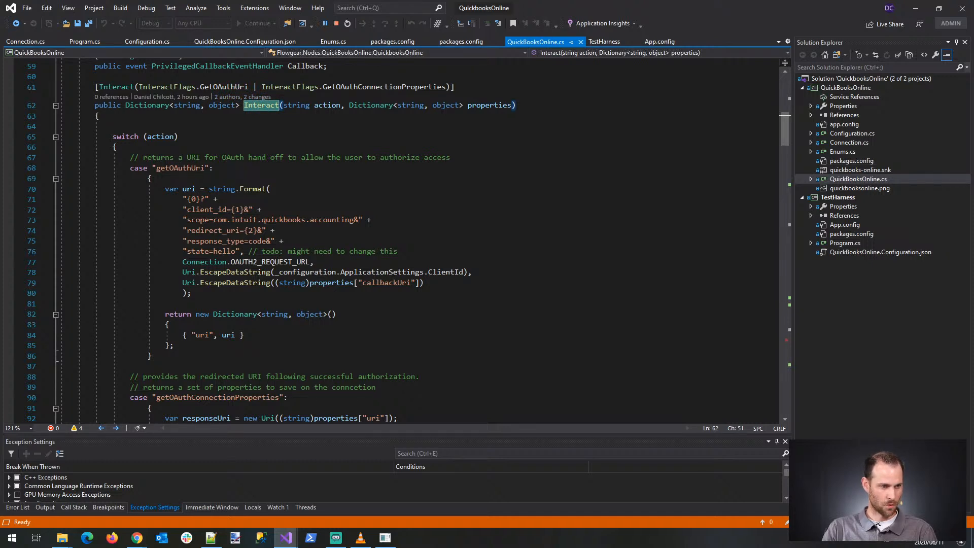
Step: Inspect Interact's Dictionary<string, object> return type, action and properties parameters, and its attribute
key("alt+Tab")
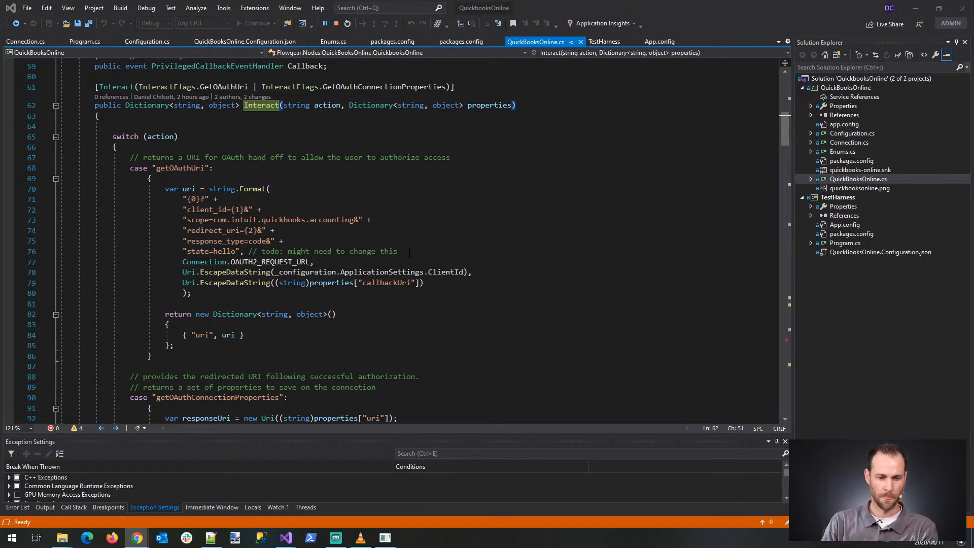
key("alt+Tab")
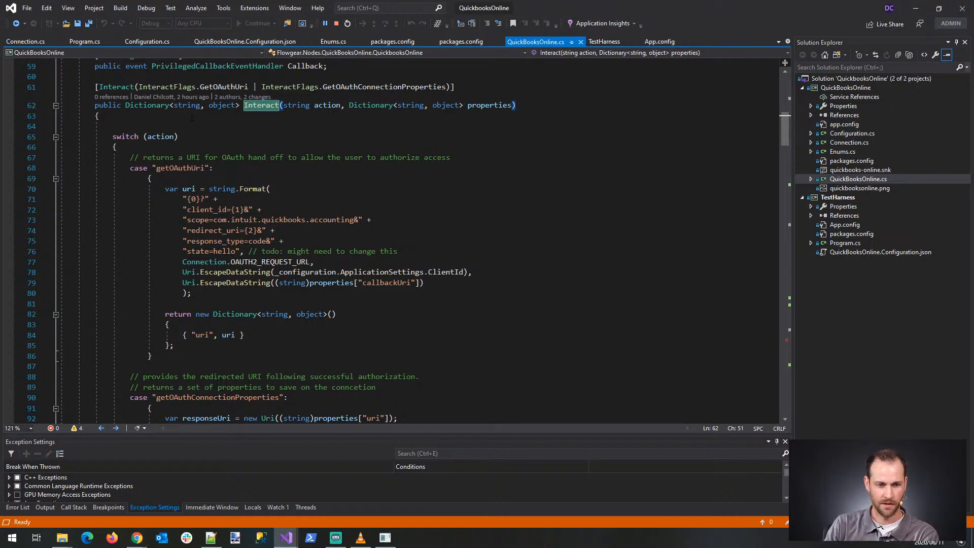
left_click_drag(125, 105, 239, 105)
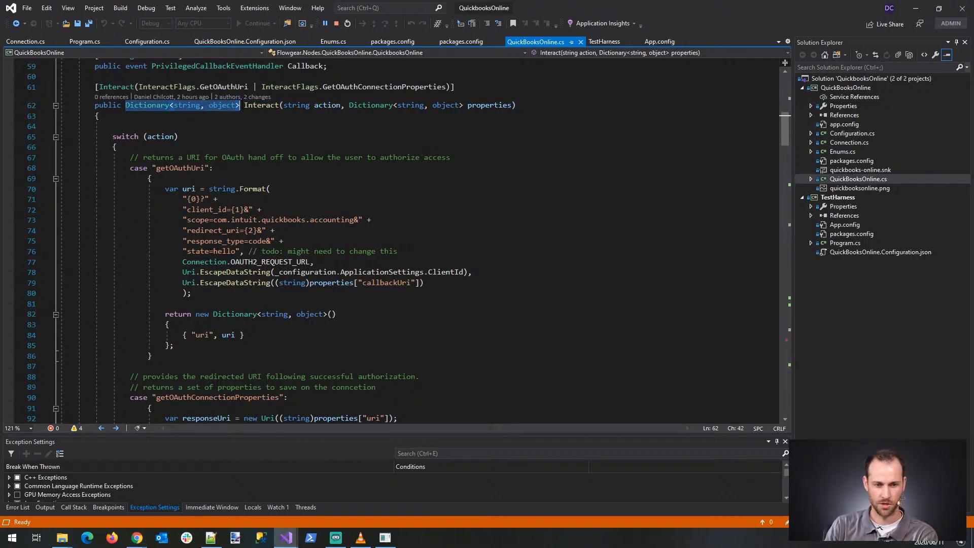
double_click(322, 105)
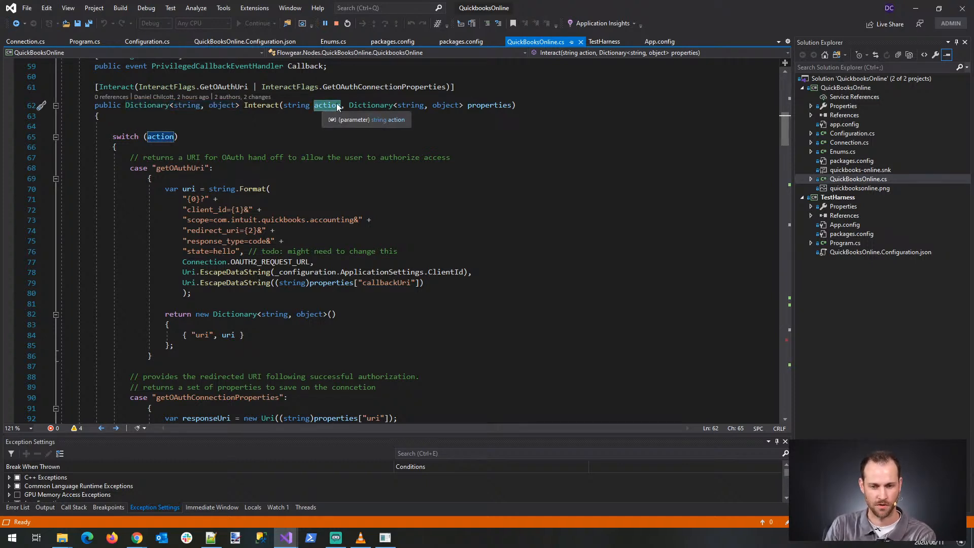
left_click_drag(346, 105, 511, 109)
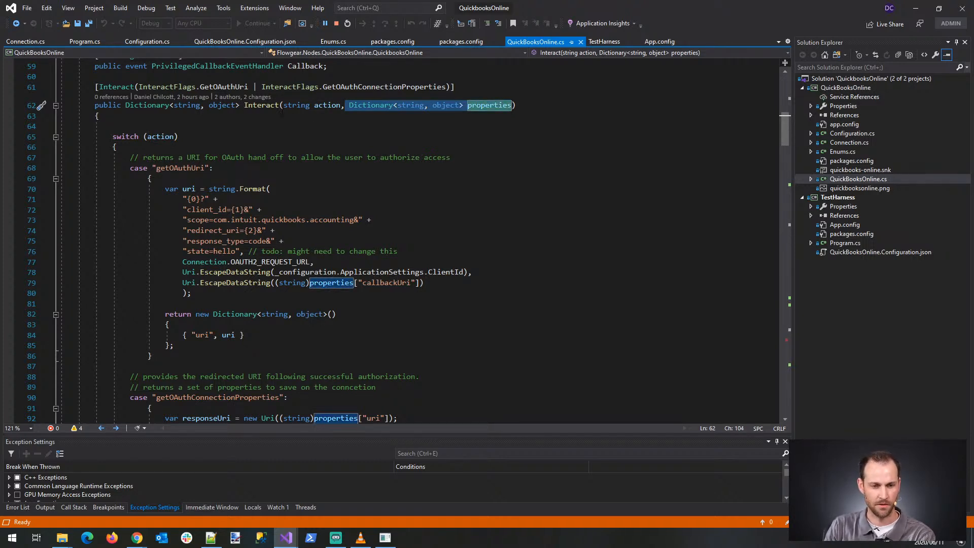
left_click(264, 108)
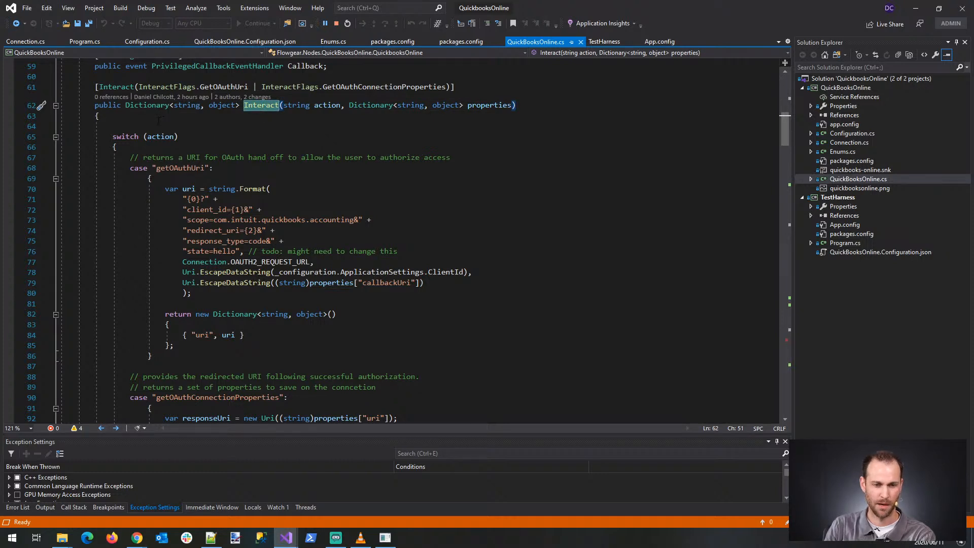
left_click(121, 88)
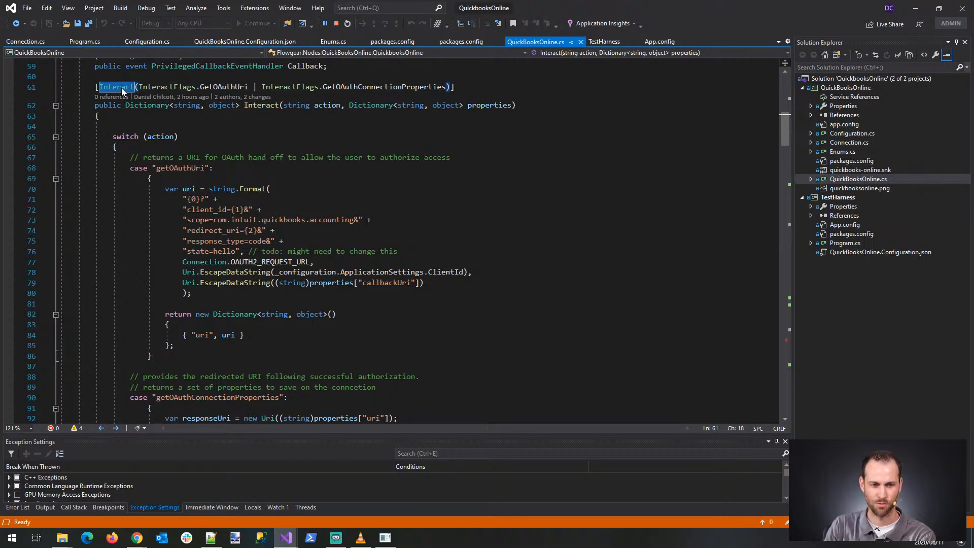
Step: Examine the GetOAuthUri and GetOAuthConnectionProperties flags and the switch on action
left_click_drag(138, 87, 445, 87)
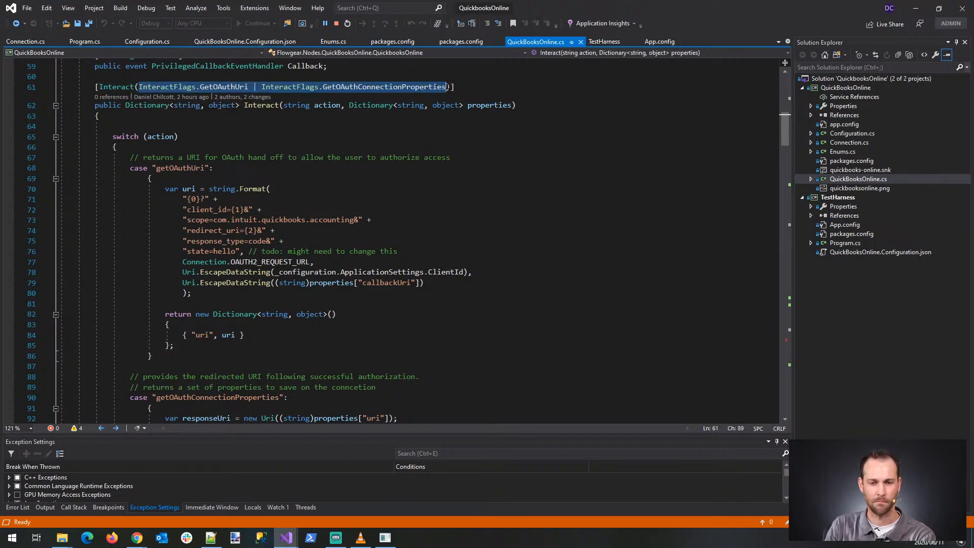
left_click(430, 127)
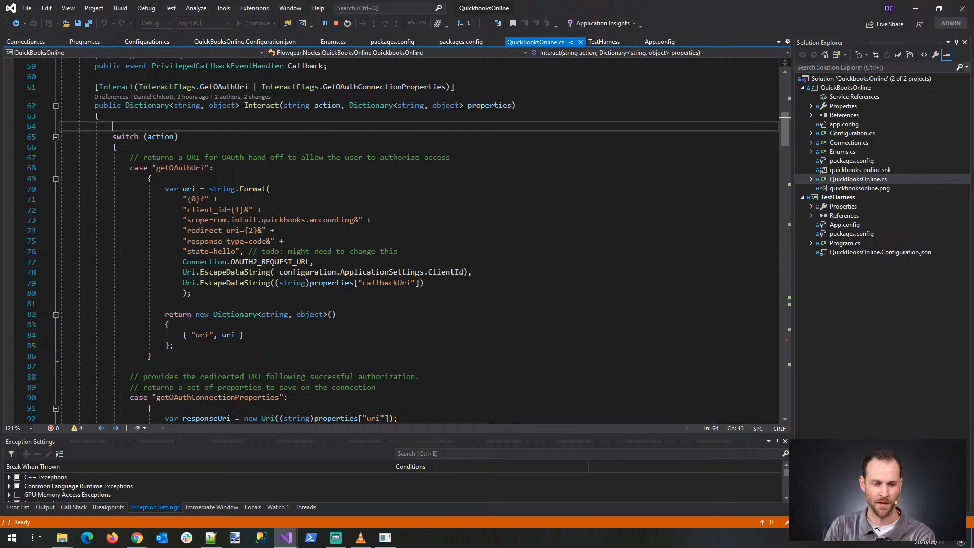
double_click(224, 87)
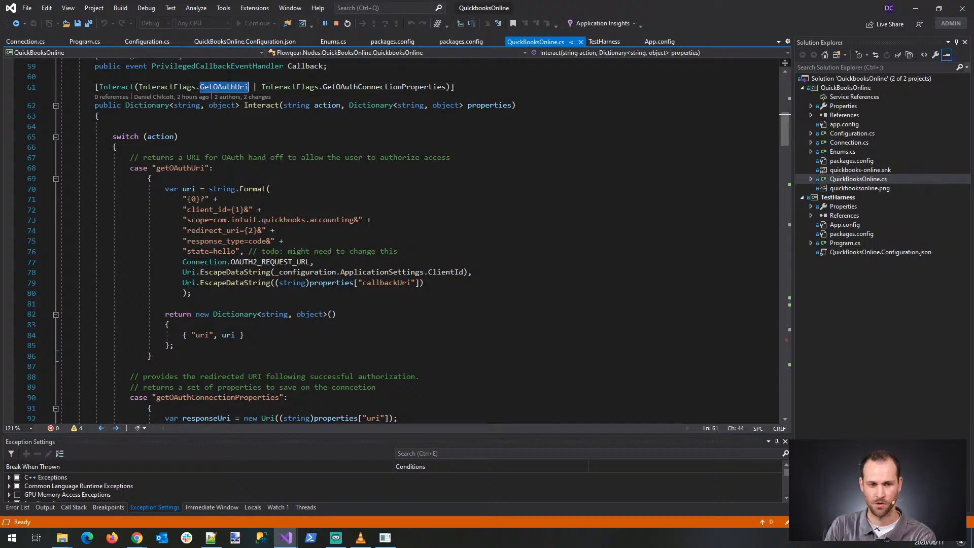
mouse_move(230, 94)
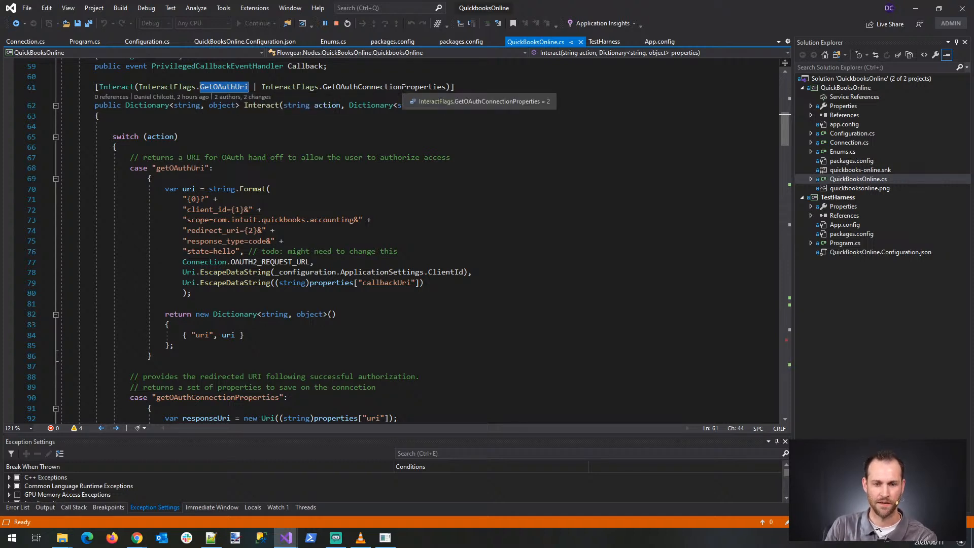
double_click(403, 87)
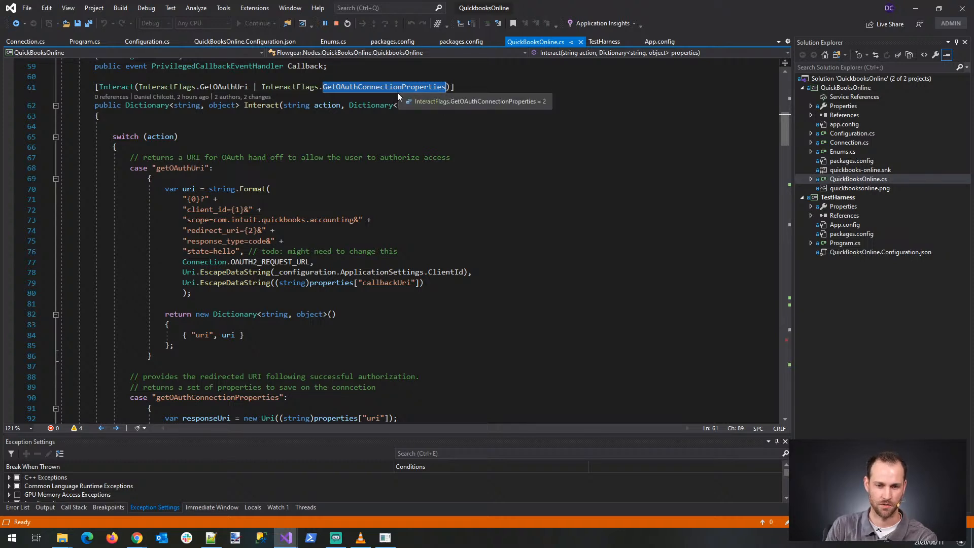
left_click_drag(135, 87, 455, 87)
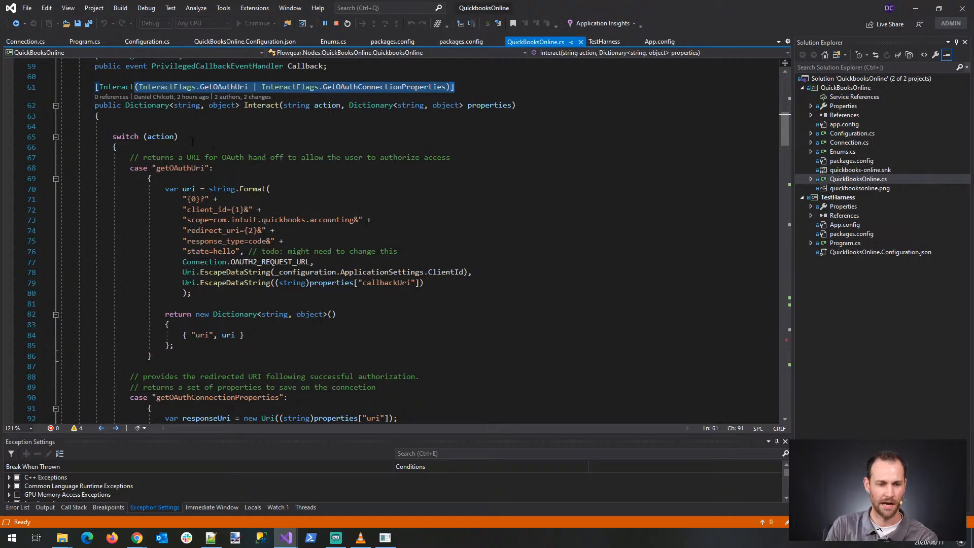
left_click_drag(110, 137, 182, 147)
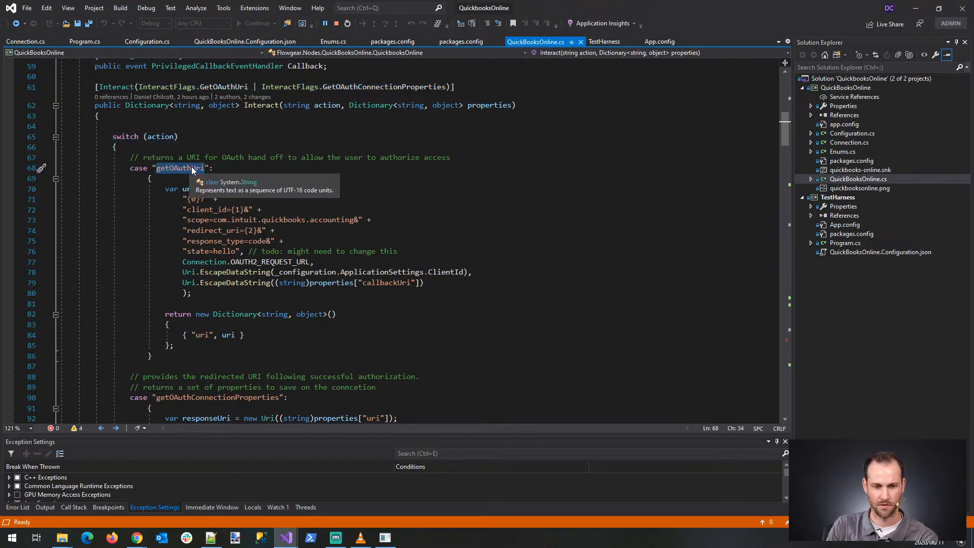
double_click(212, 87)
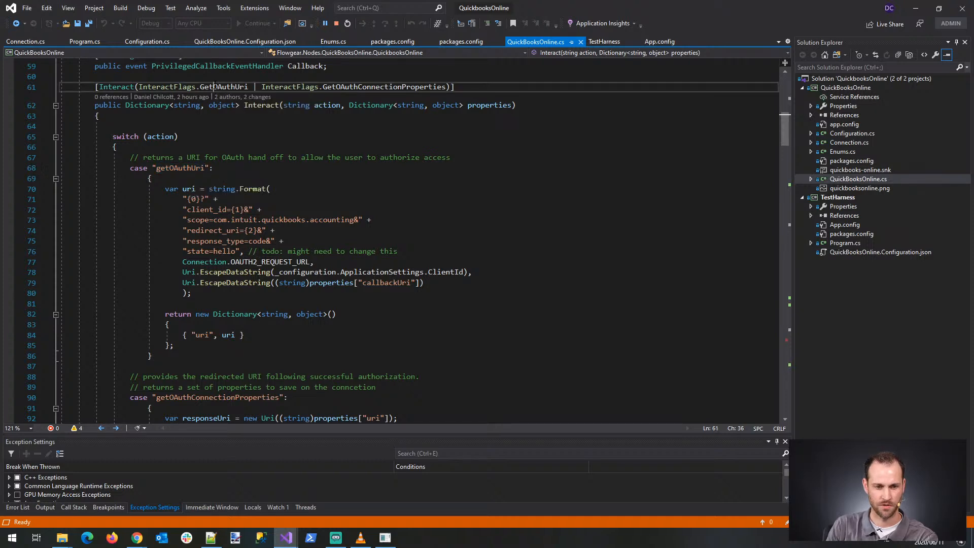
Step: Review the getOAuthUri case and set a breakpoint on line 70's uri statement
left_click(148, 178)
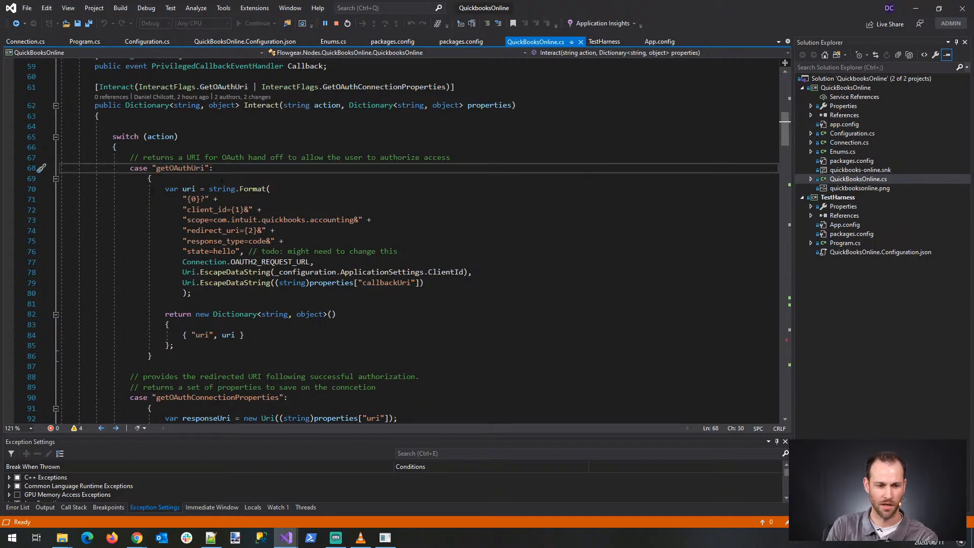
left_click_drag(148, 178, 150, 366)
left_click(203, 345)
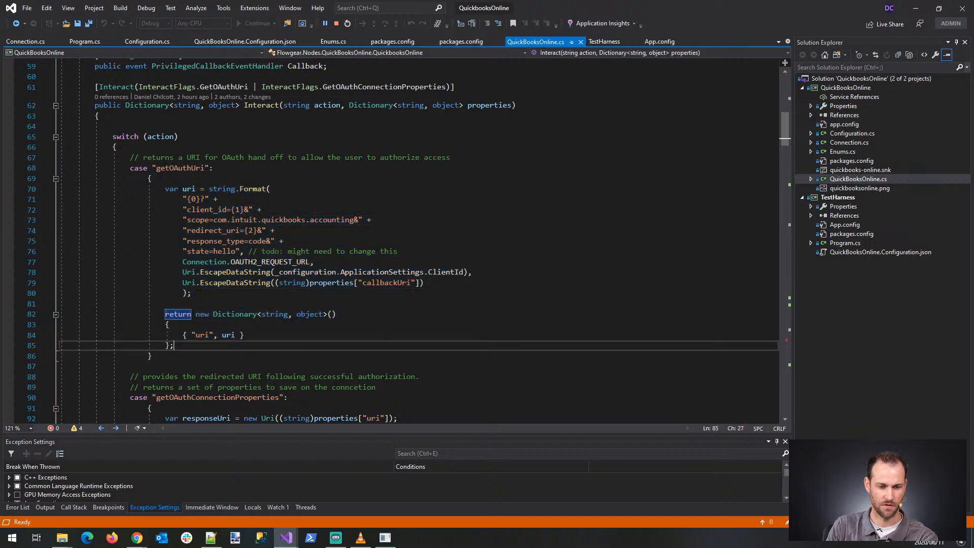
left_click(386, 329)
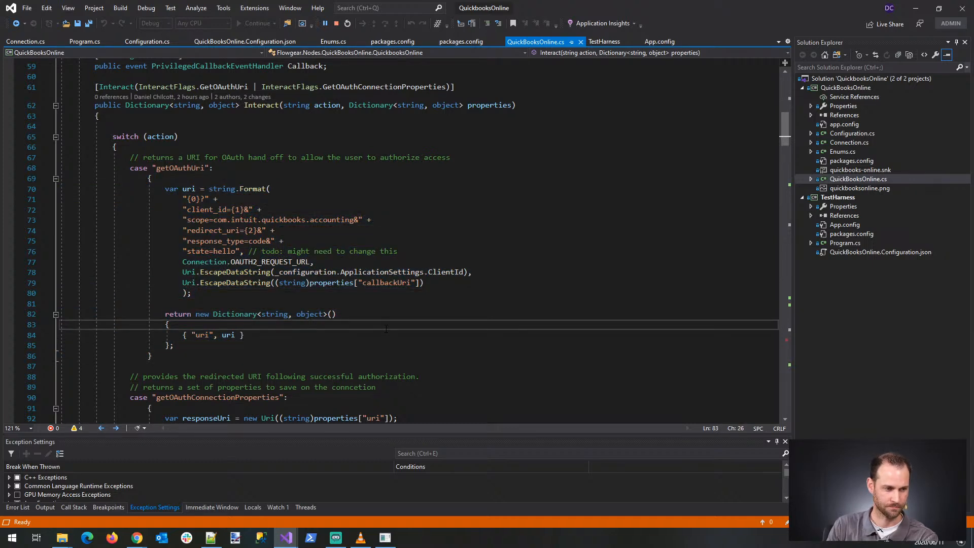
left_click(407, 209)
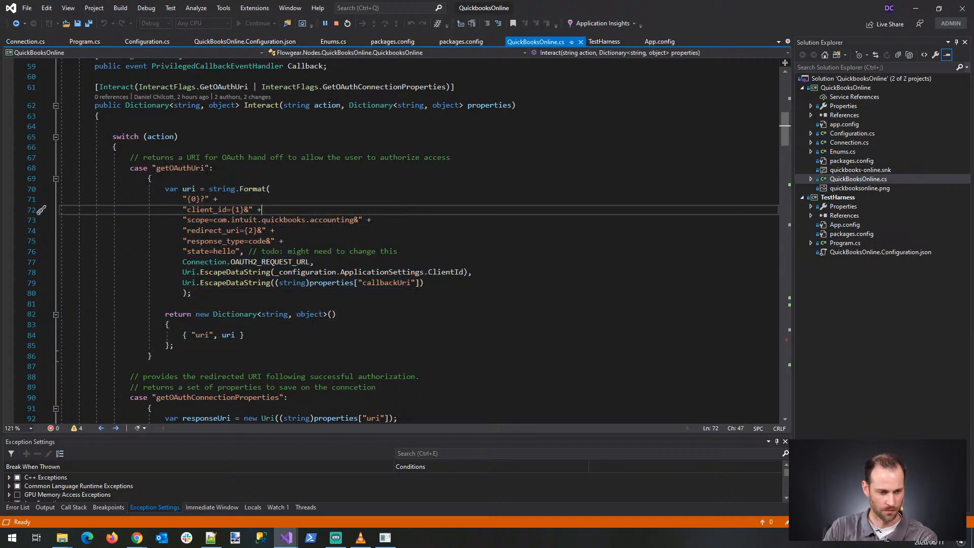
left_click(10, 193)
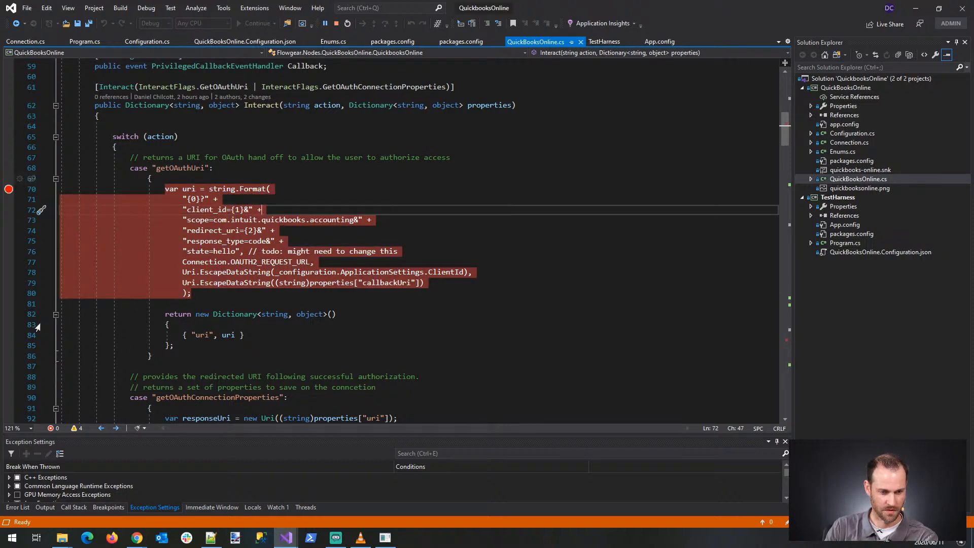
Step: Move the breakpoint from line 70 to line 82 and add one at line 92
left_click(9, 315)
left_click(9, 190)
scroll(194, 269, "down", 2)
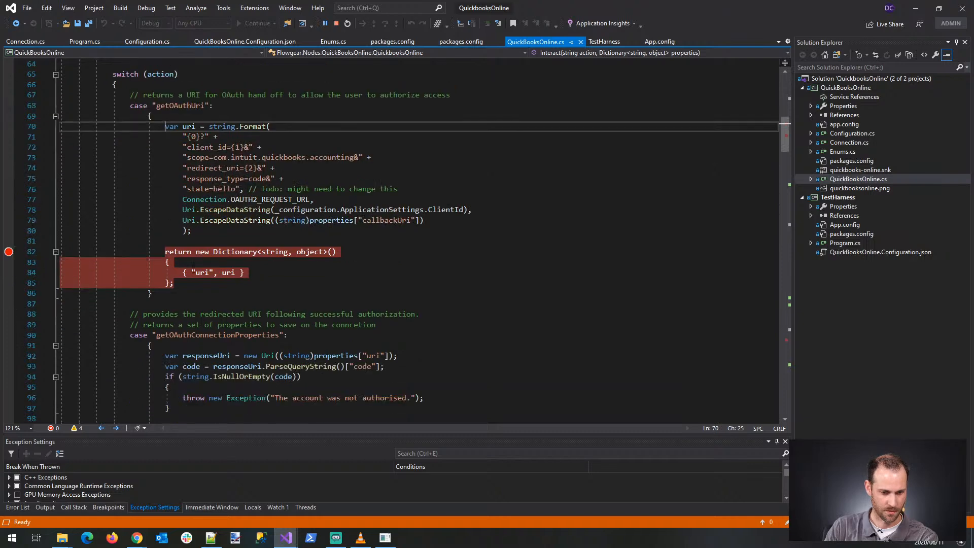
left_click(9, 356)
Step: Trigger Connect your account in Flowgear and view the paused uri value in the Text Visualizer
left_click(141, 541)
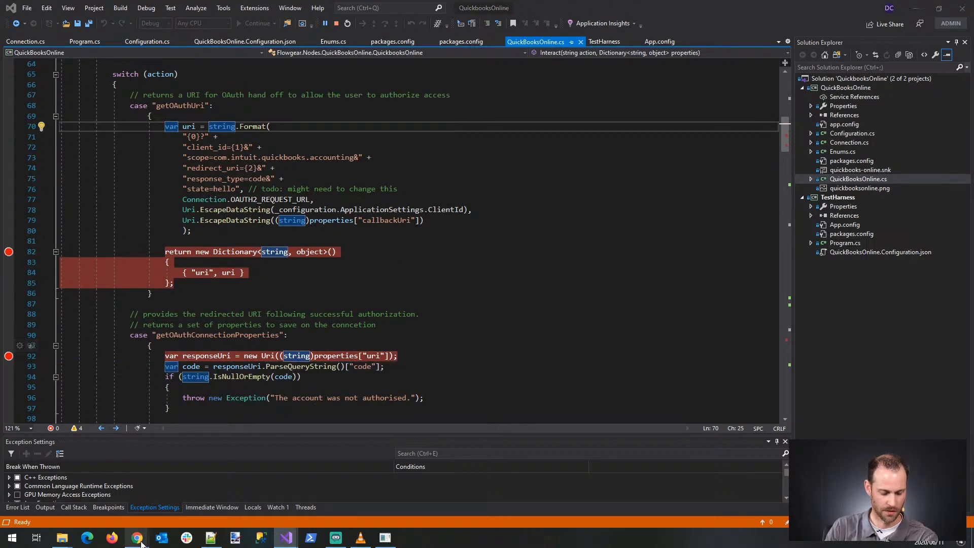
left_click(190, 494)
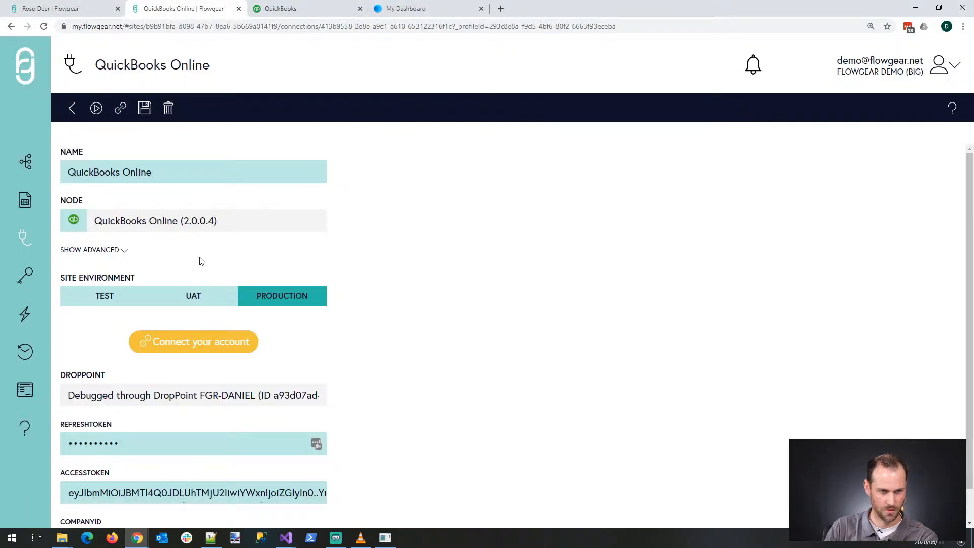
left_click(200, 349)
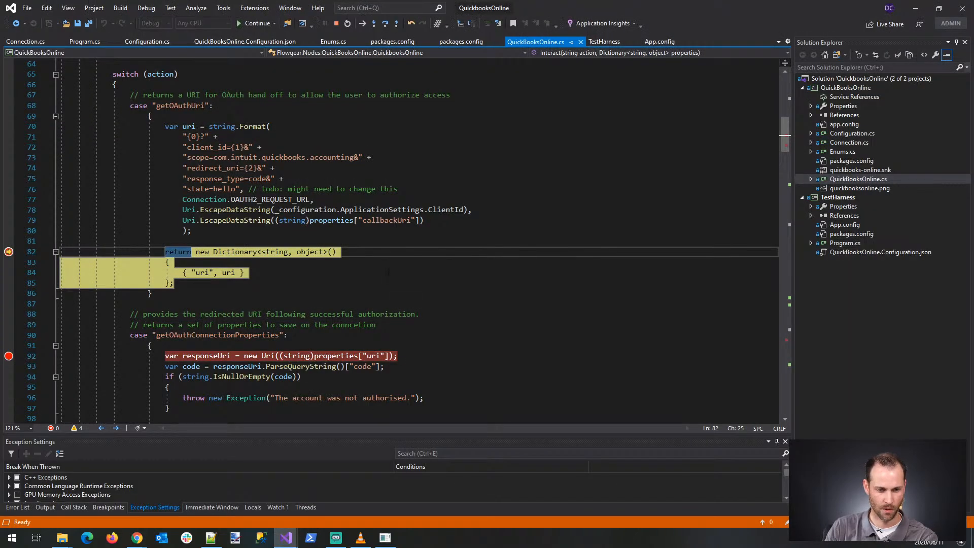
mouse_move(189, 126)
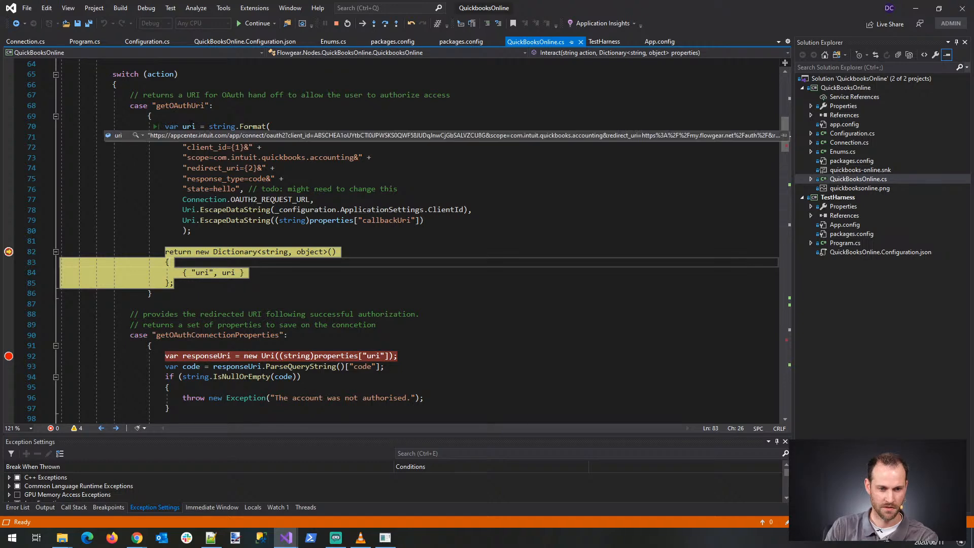
left_click(142, 136)
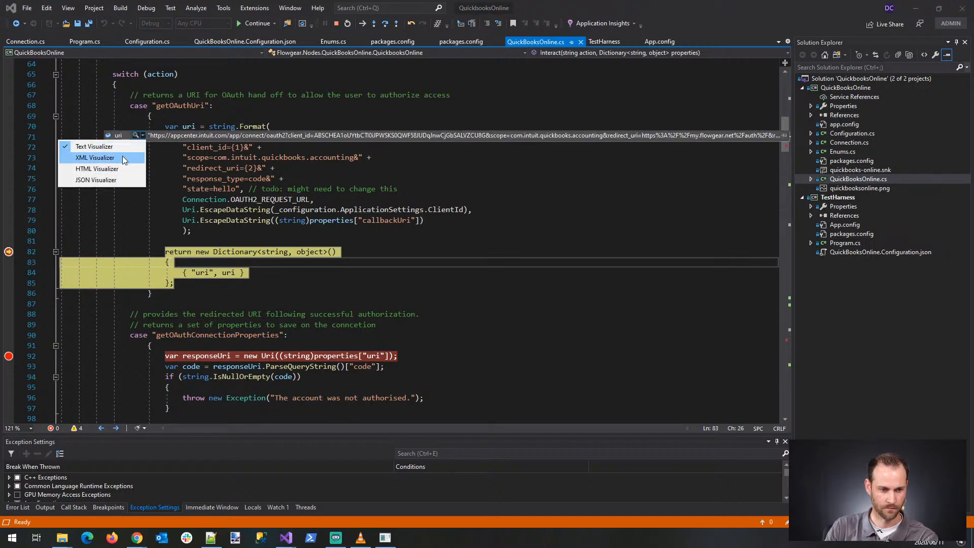
left_click(124, 146)
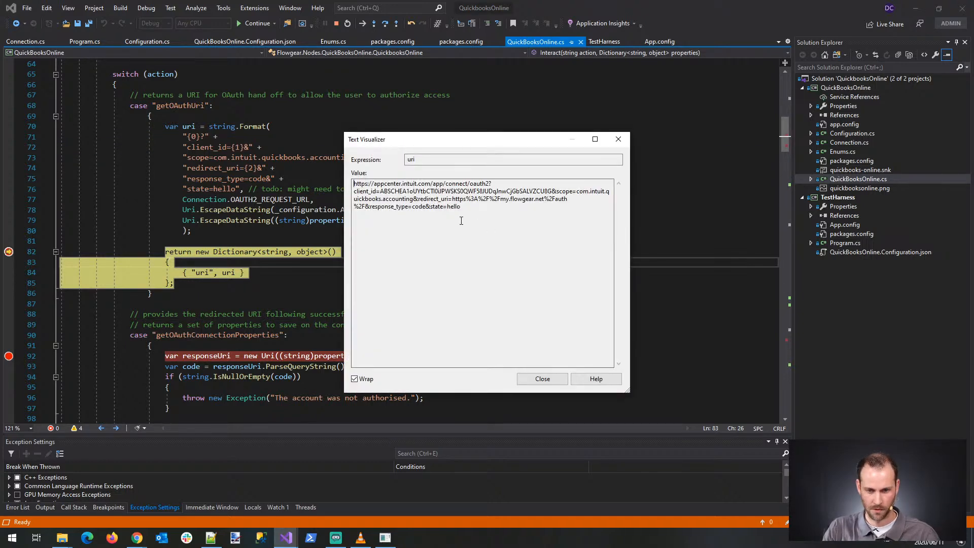
key("super+r")
Step: Paste the OAuth URL into a new Notepad with word wrap and select the base address
type("notepad")
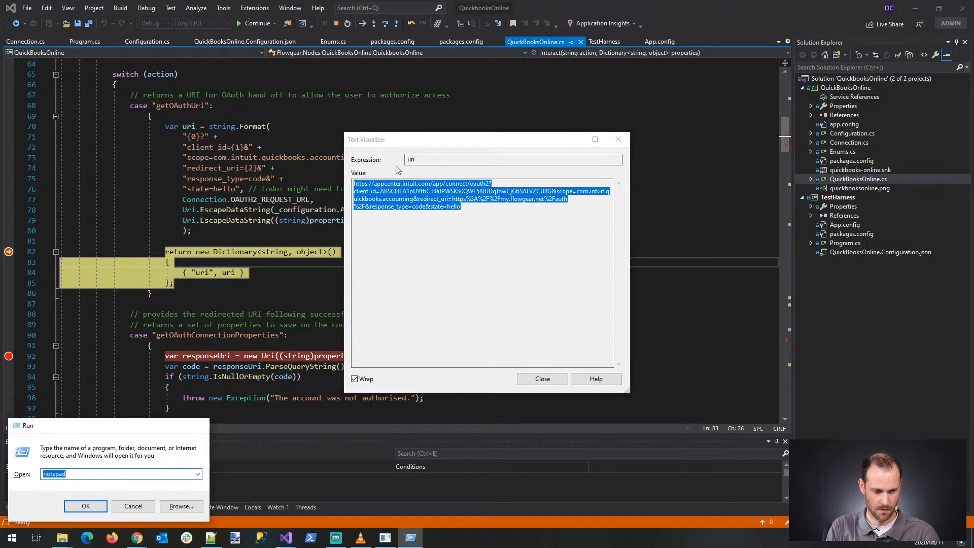
key("Return")
key("ctrl+v")
scroll(469, 243, "up", 10)
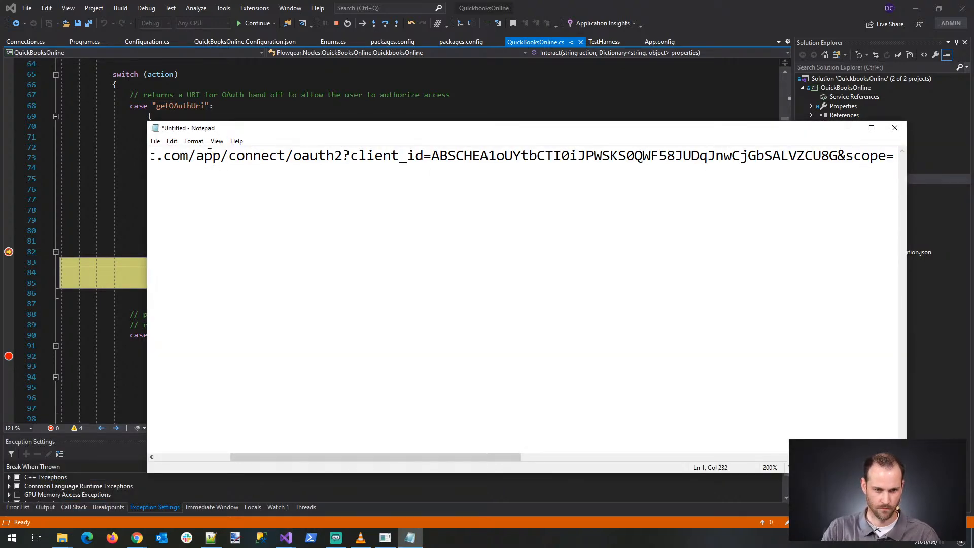
left_click(194, 141)
left_click(213, 153)
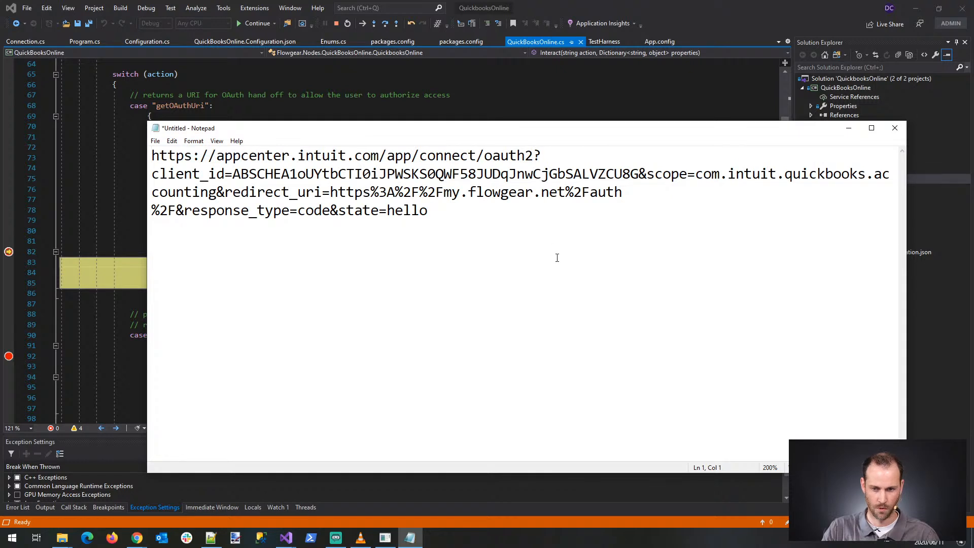
left_click(542, 156)
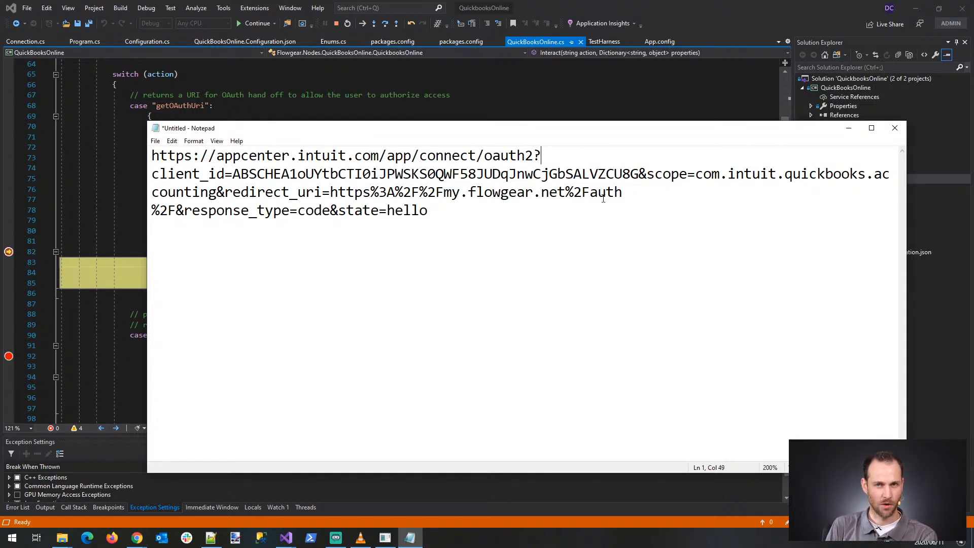
key("Left")
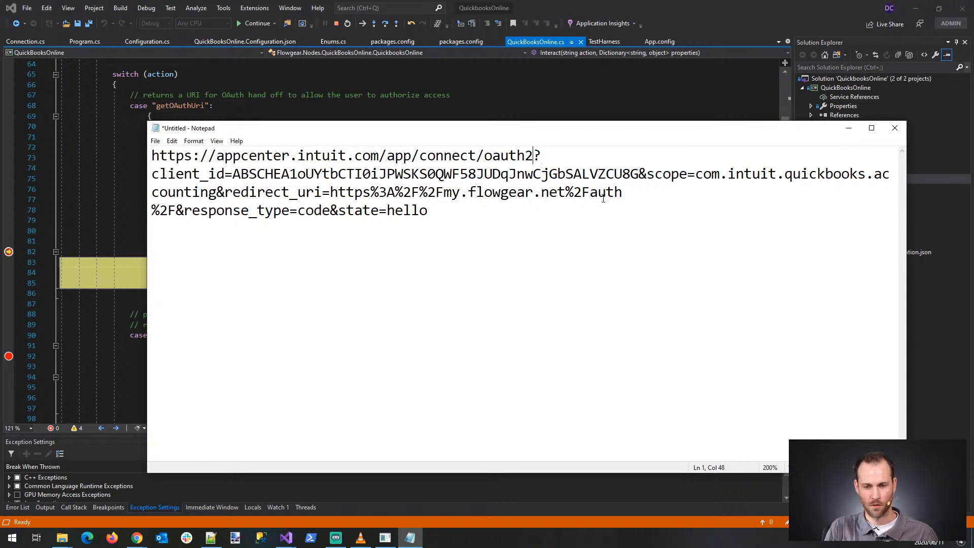
key("shift+Home")
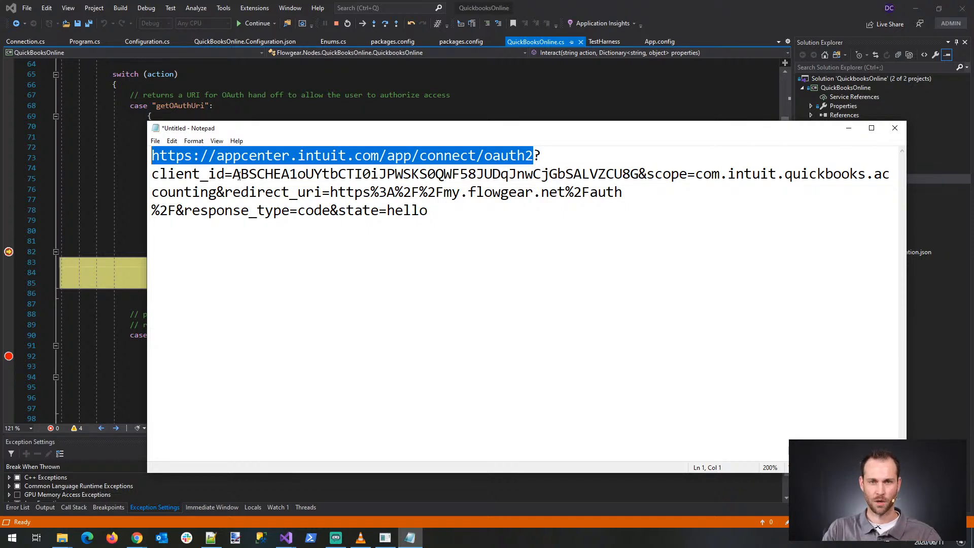
Step: Put scope, redirect_uri and response_type on separate lines and inspect the encoded redirect_uri
left_click_drag(233, 174, 639, 174)
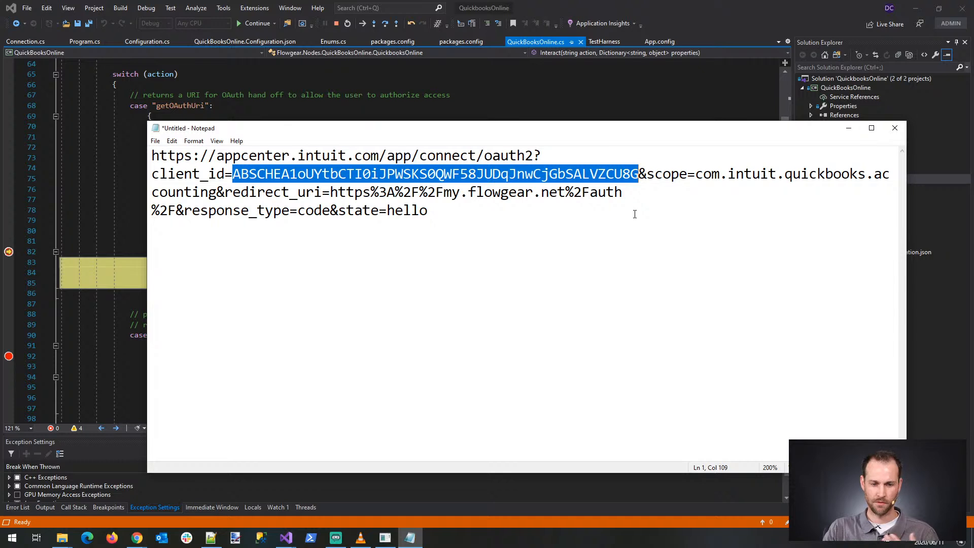
left_click(648, 174)
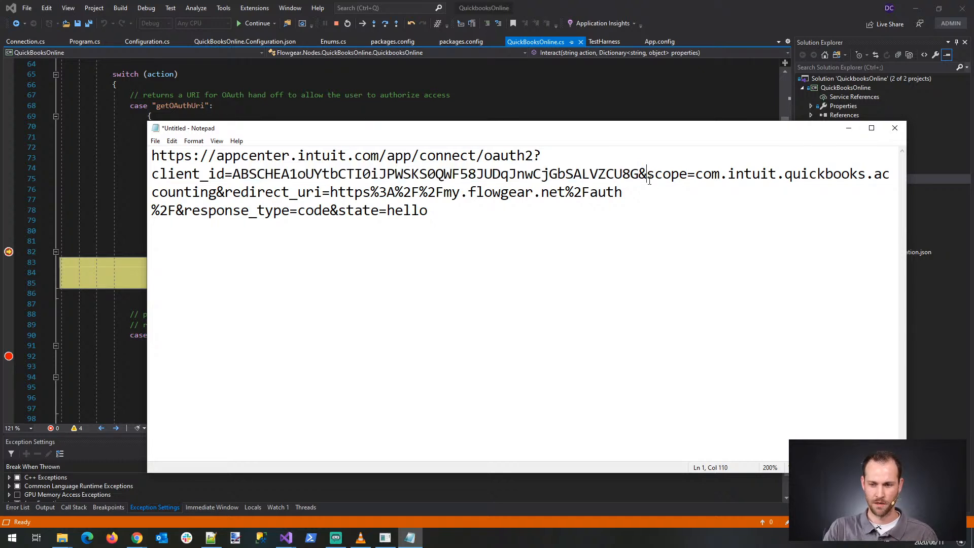
key("Return")
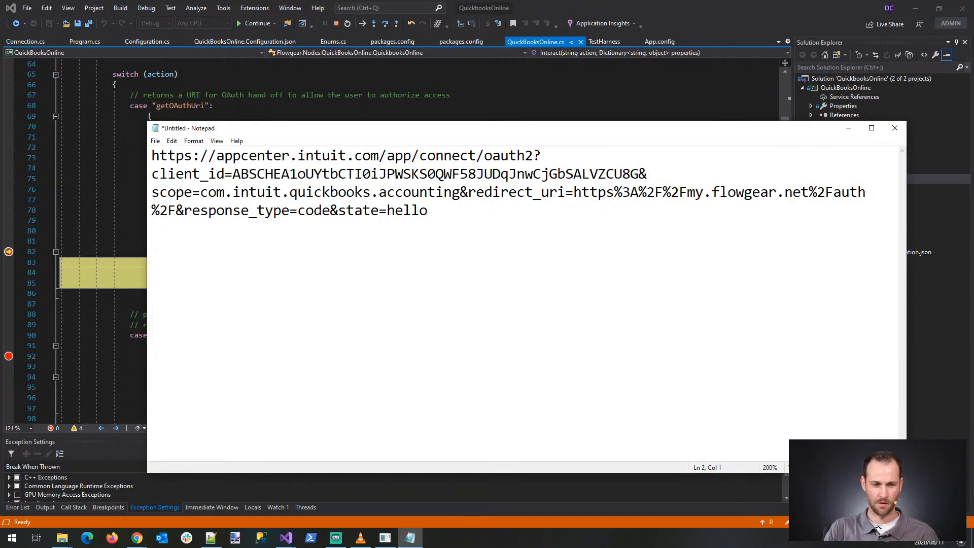
left_click(474, 193)
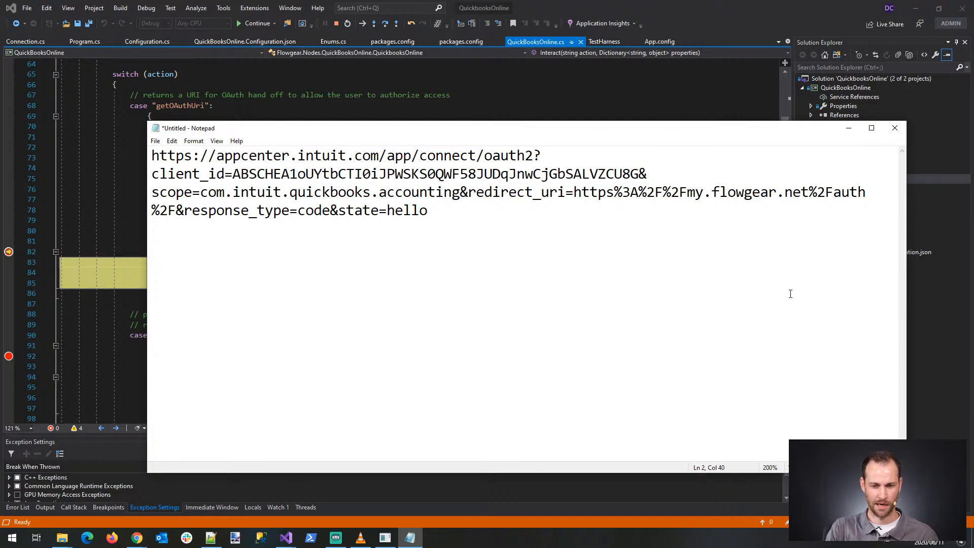
key("Return")
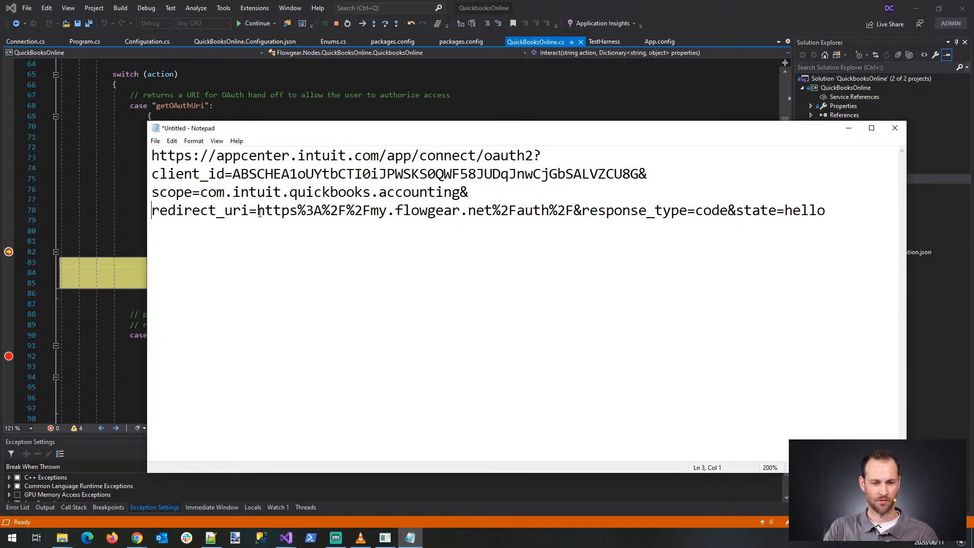
left_click_drag(257, 212, 583, 210)
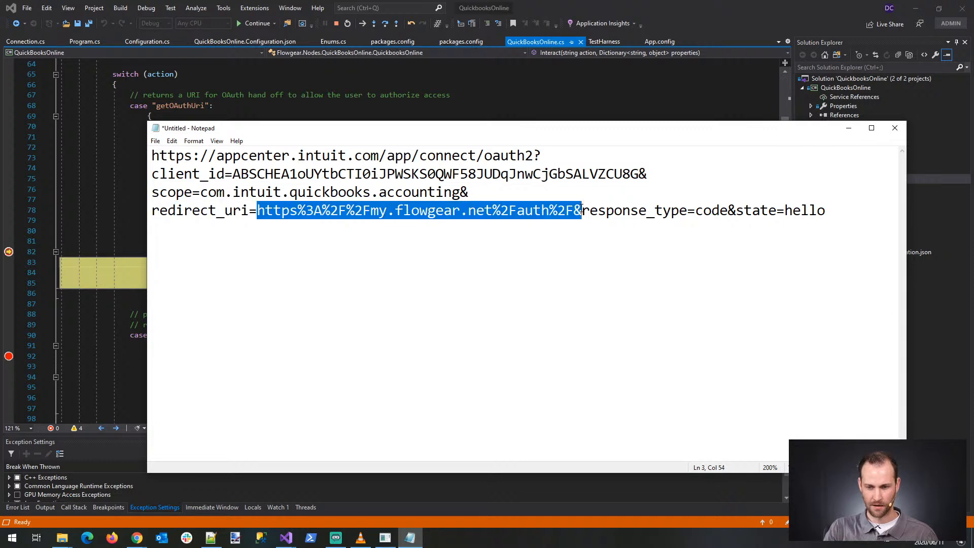
left_click(581, 210)
key("Left")
key("Return")
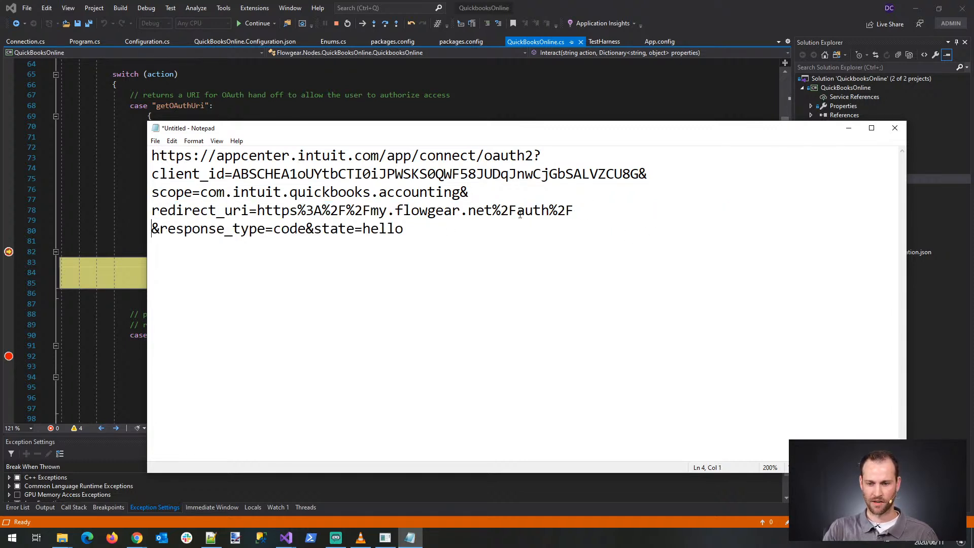
left_click_drag(549, 210, 507, 210)
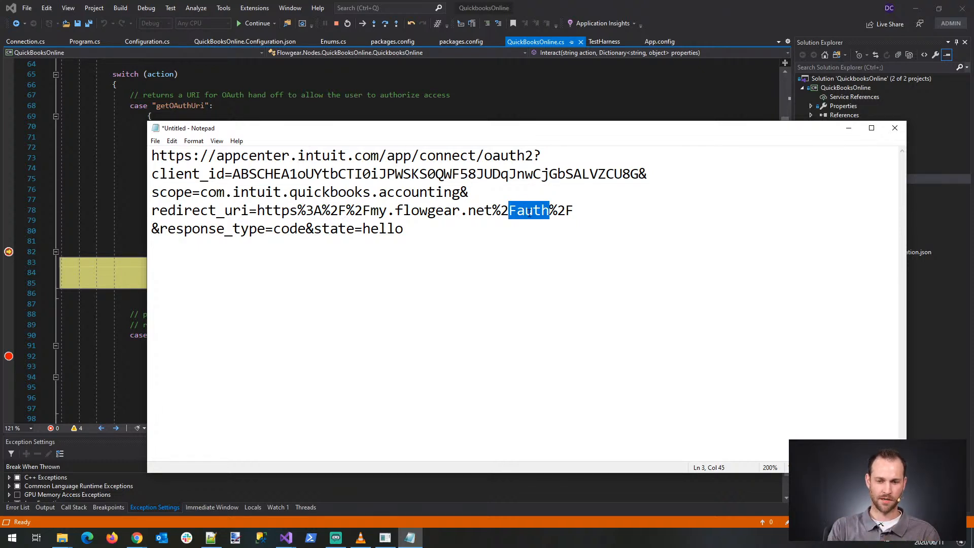
left_click_drag(573, 210, 265, 210)
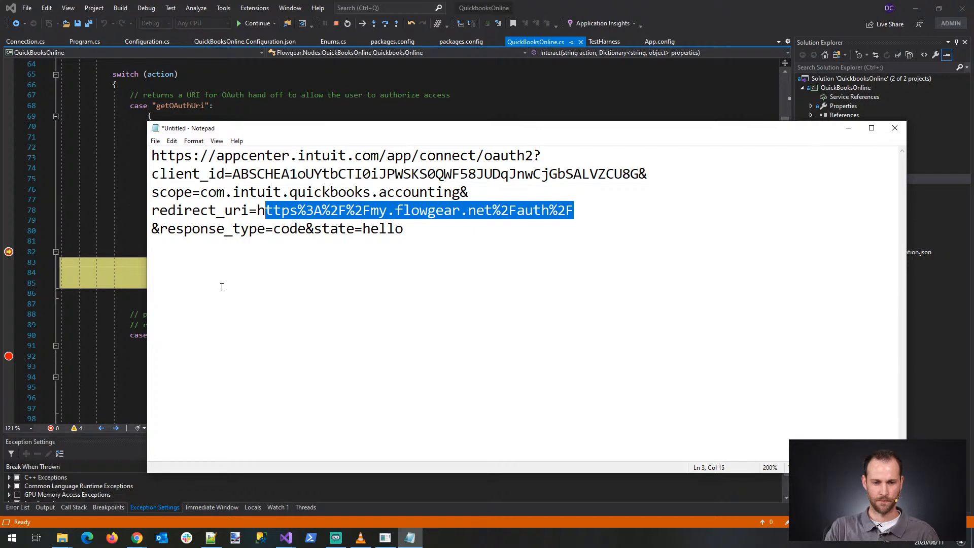
Step: Move state=hello onto its own line and inspect the response_type and state lines
left_click(315, 228)
key("Return")
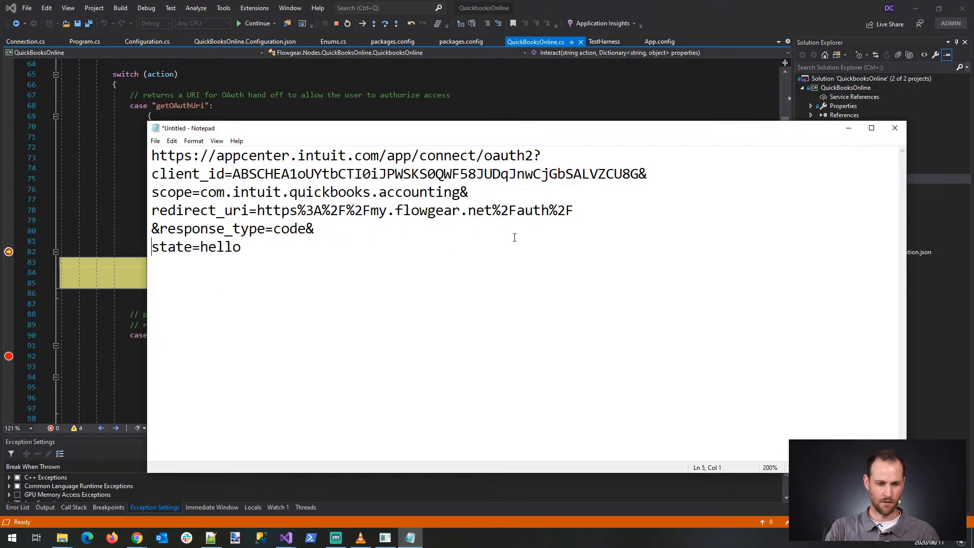
left_click_drag(160, 229, 299, 229)
left_click(357, 225)
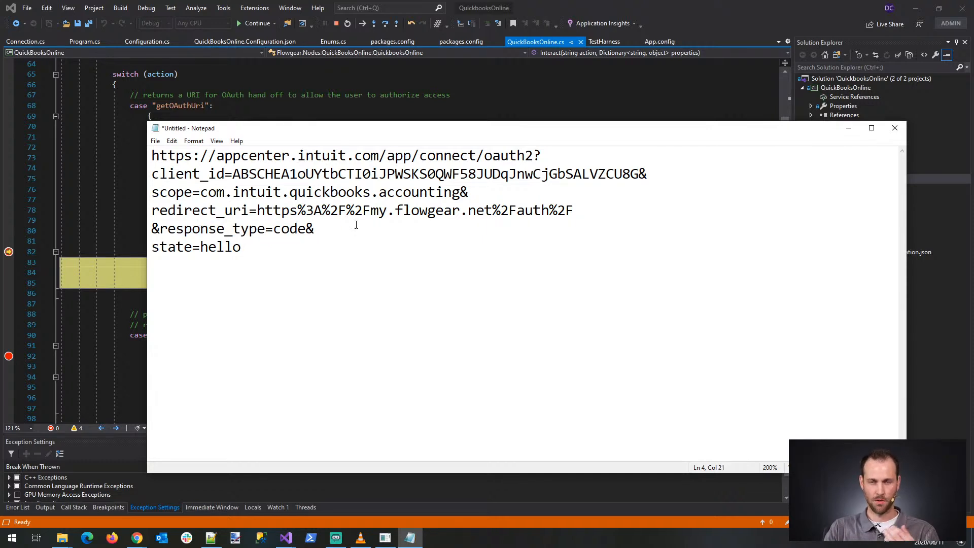
left_click_drag(333, 224, 152, 229)
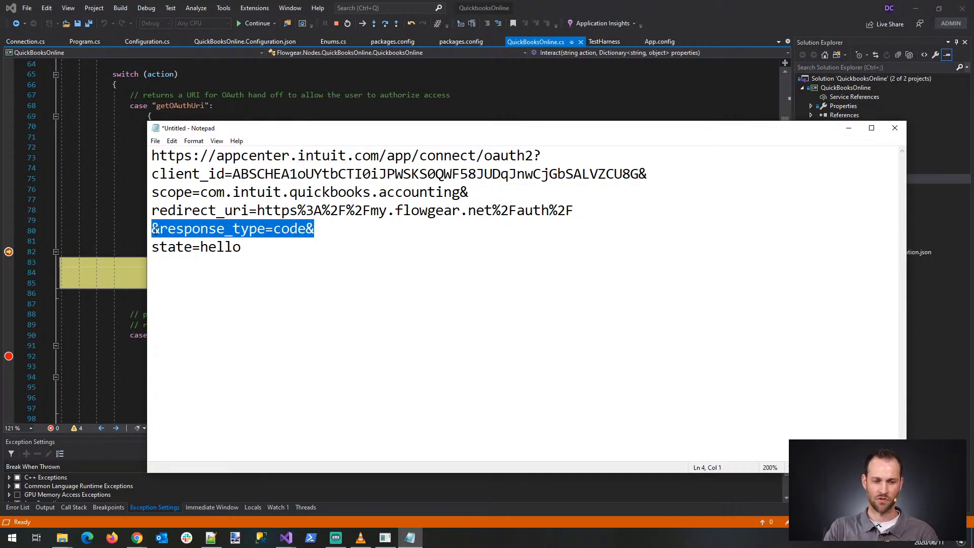
left_click(334, 246)
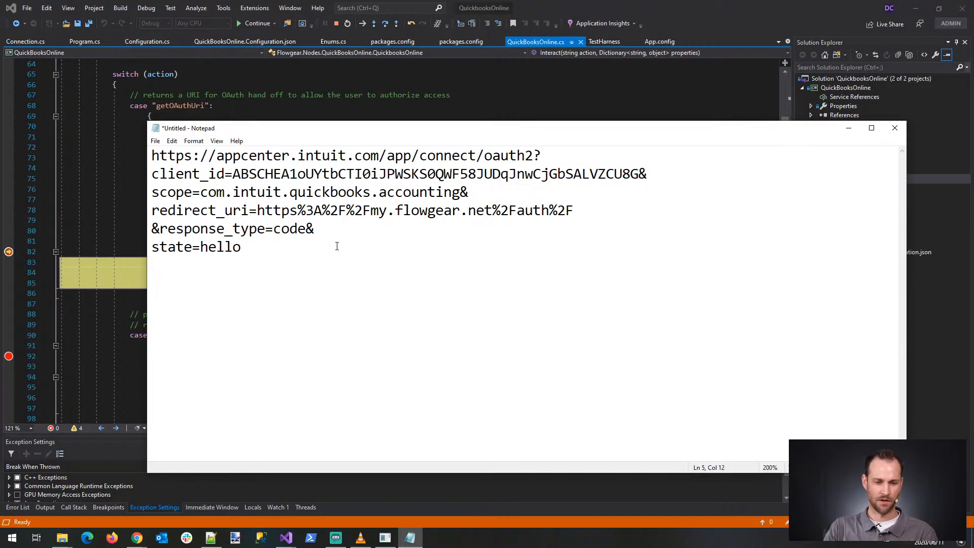
key("shift+Home")
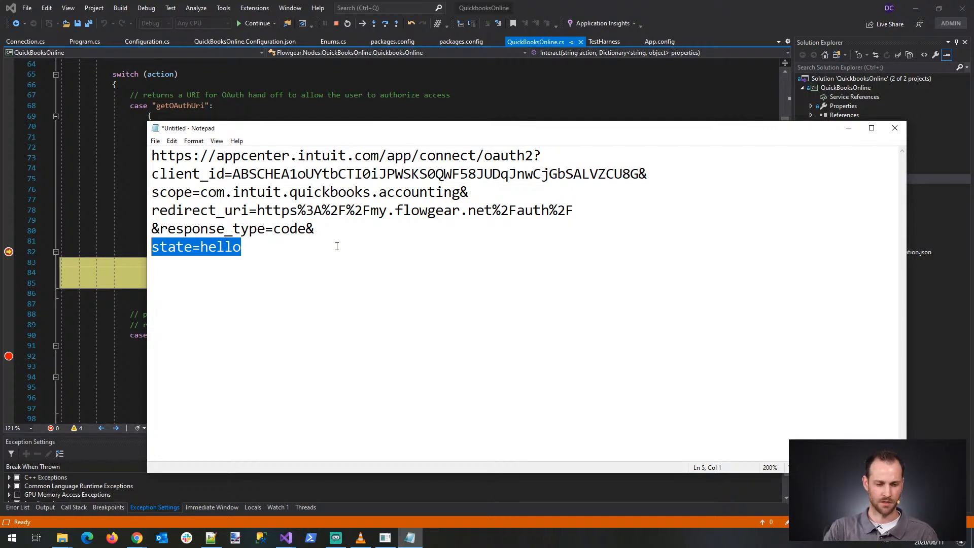
left_click(333, 247)
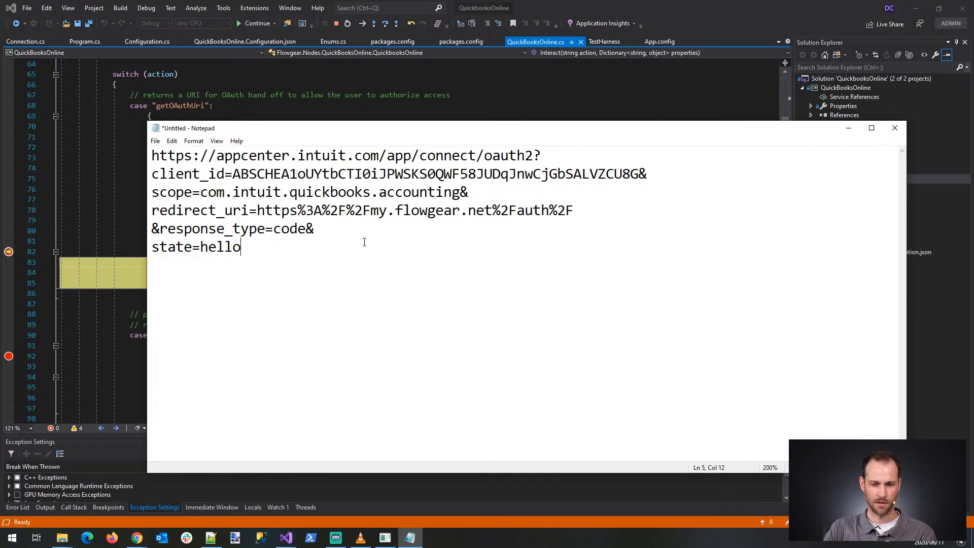
left_click(137, 538)
Step: Open the Flowgear app's development Keys & OAuth page in the Intuit Developer dashboard
left_click(175, 502)
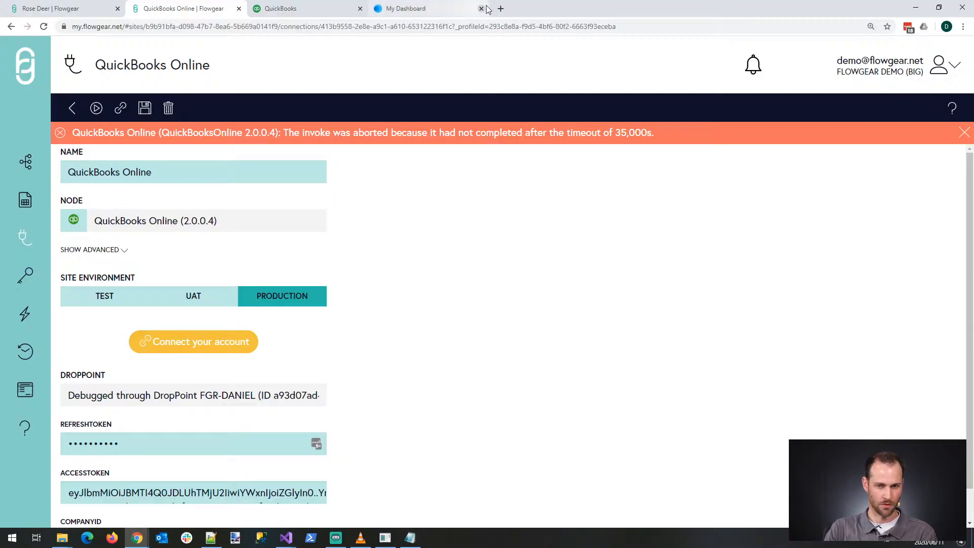
left_click(321, 6)
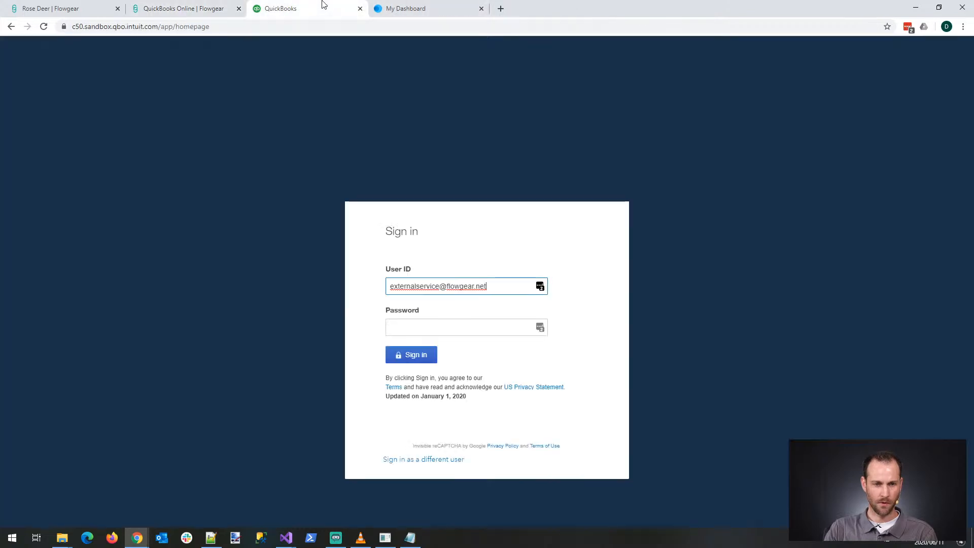
left_click(434, 6)
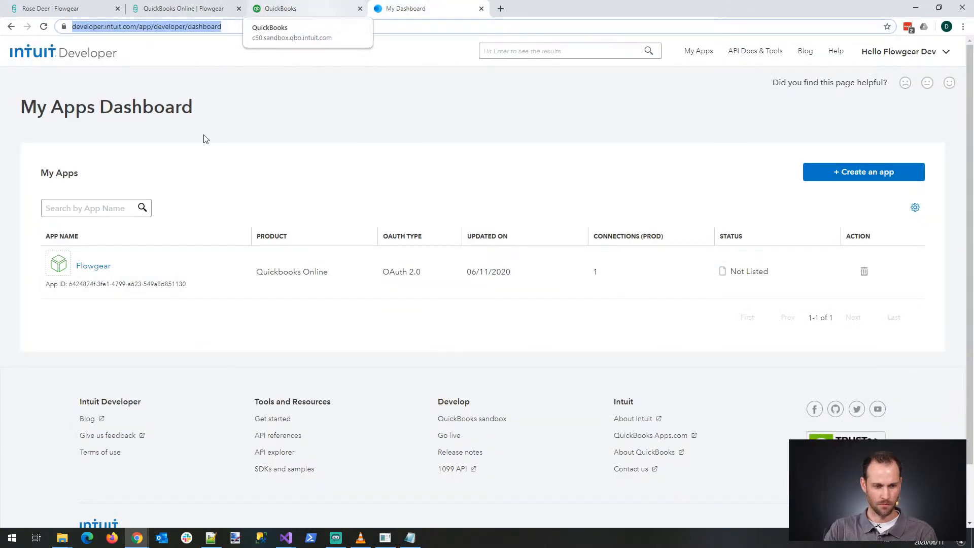
left_click(91, 266)
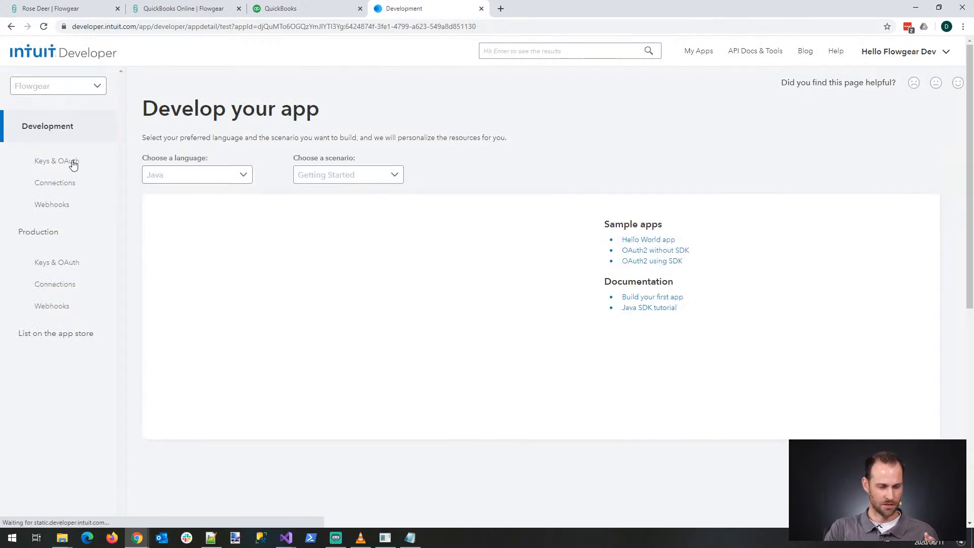
left_click(78, 161)
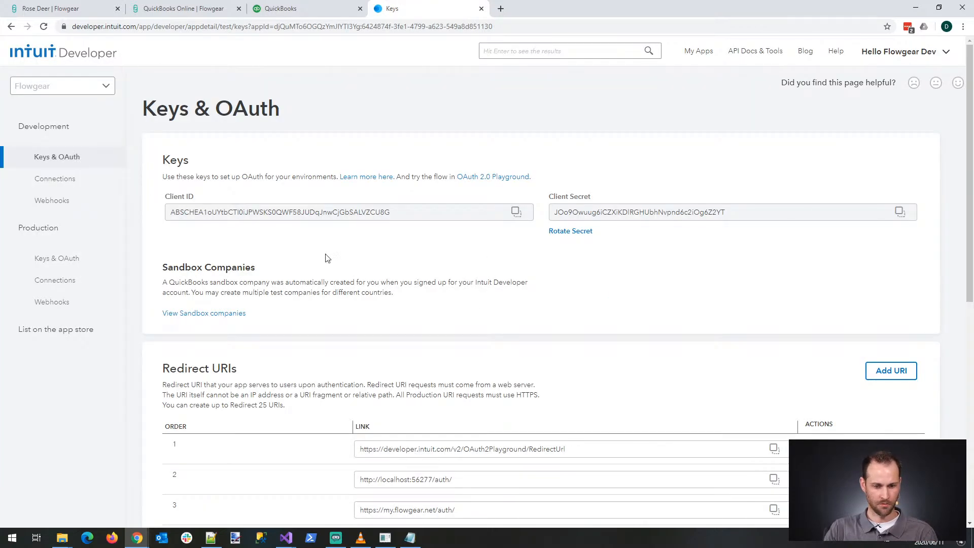
scroll(380, 276, "down", 3)
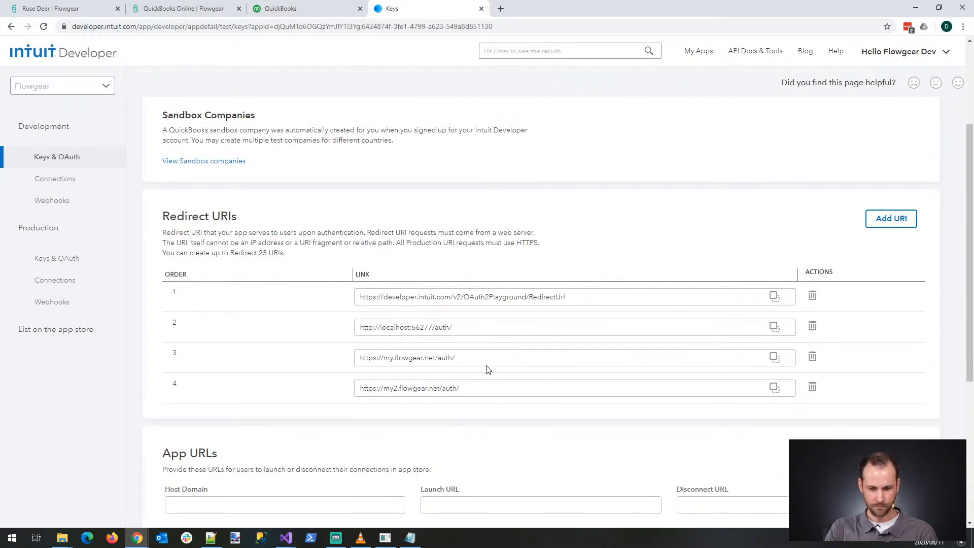
key("ctrl+plus")
key("ctrl+plus")
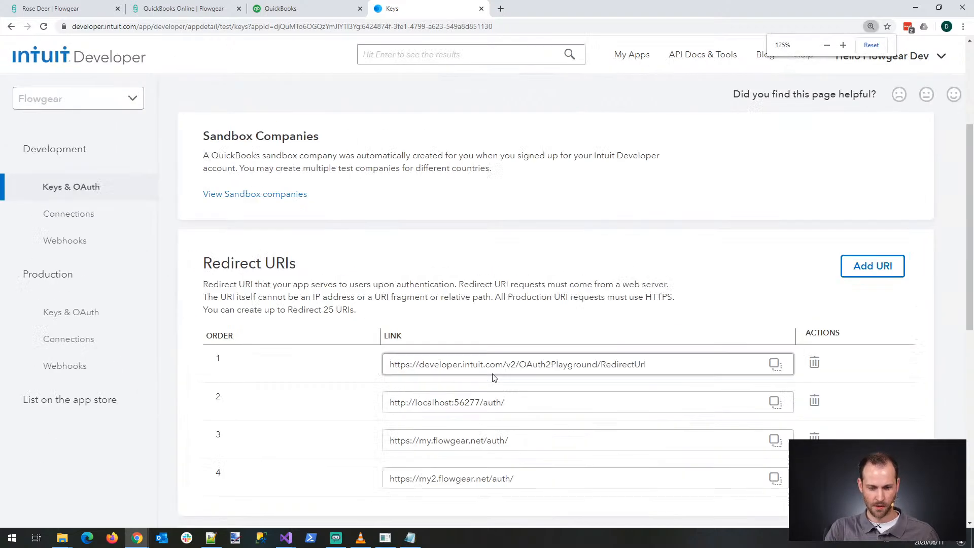
key("ctrl+plus")
key("ctrl+plus")
scroll(552, 407, "down", 4)
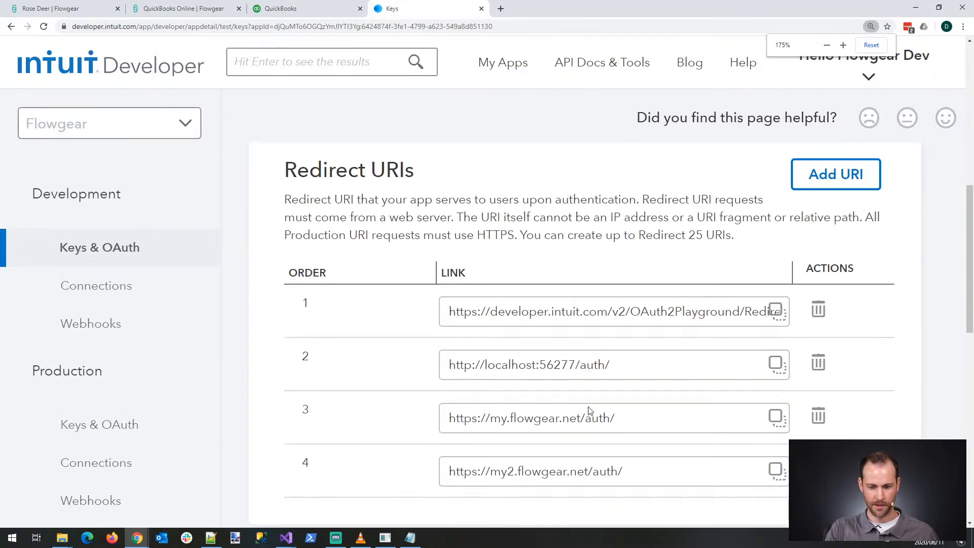
left_click_drag(638, 417, 448, 413)
left_click(651, 414)
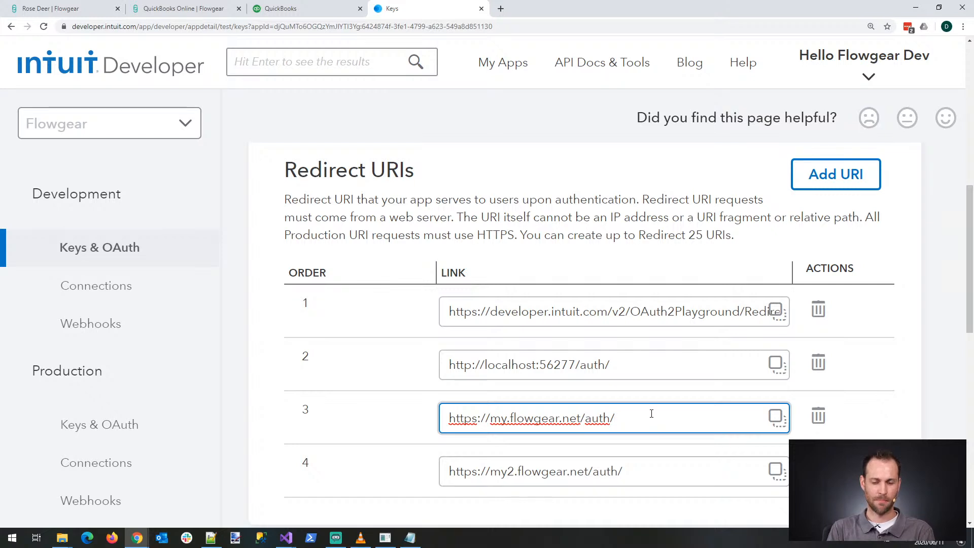
left_click_drag(646, 412, 440, 423)
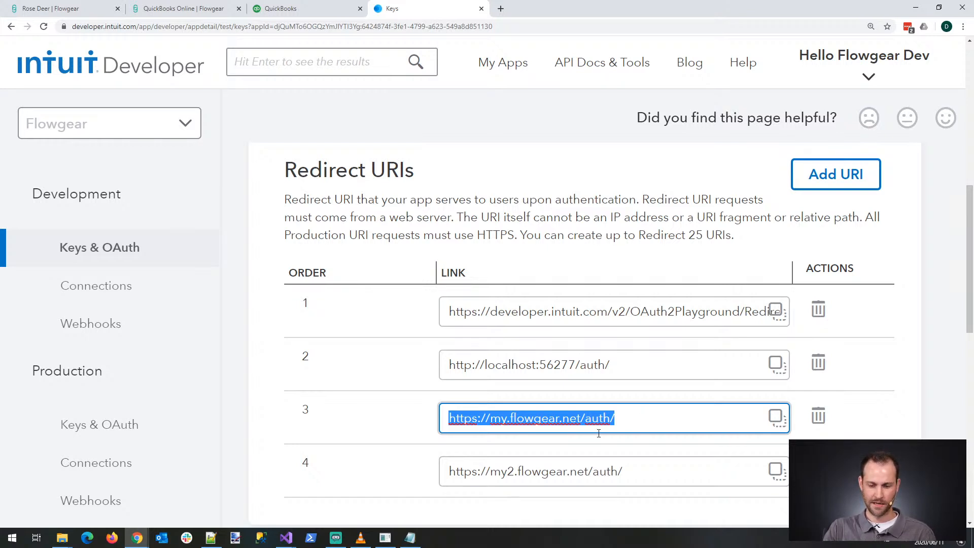
Step: Compare it with Notepad's redirect_uri value, restore zoom, and open the Sandbox connections report
left_click(409, 537)
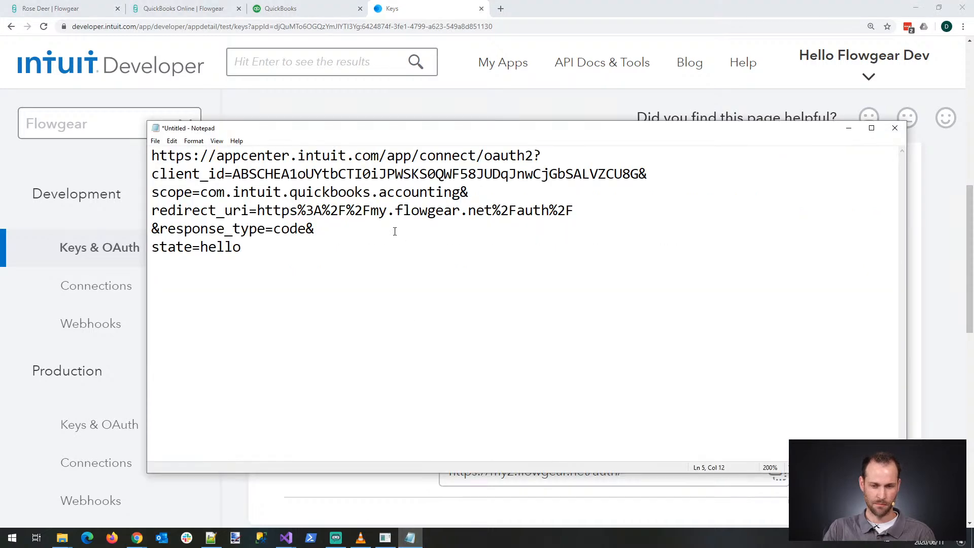
left_click_drag(260, 212, 597, 221)
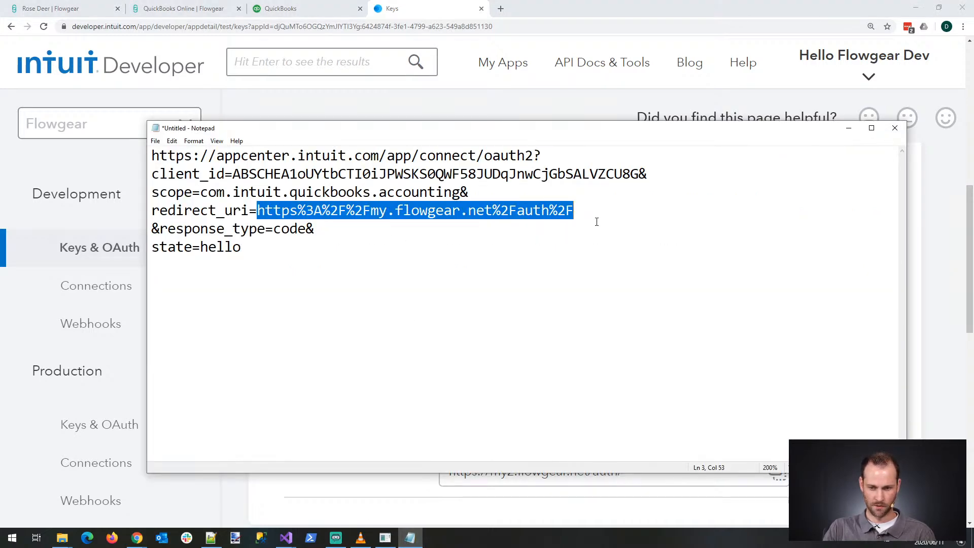
key("alt+Tab")
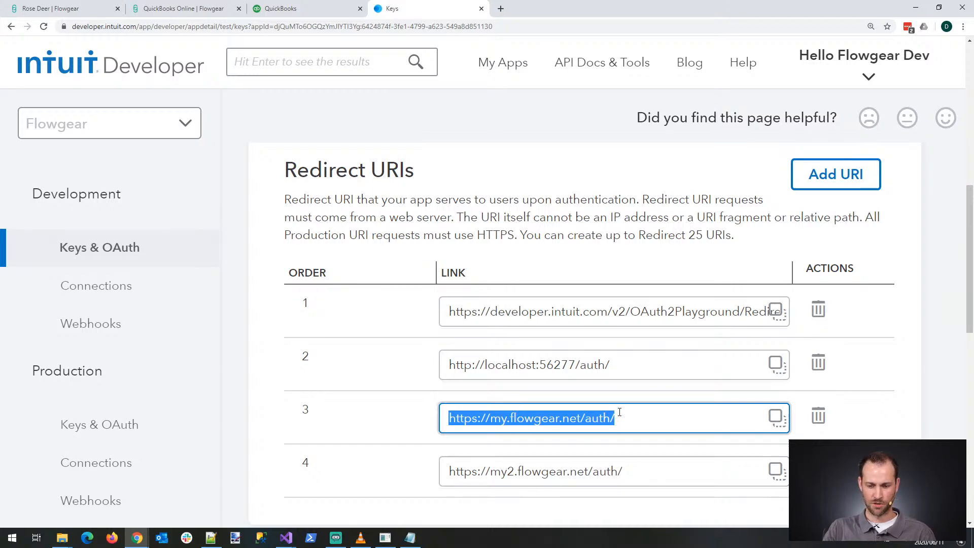
key("ctrl+minus")
key("ctrl+minus")
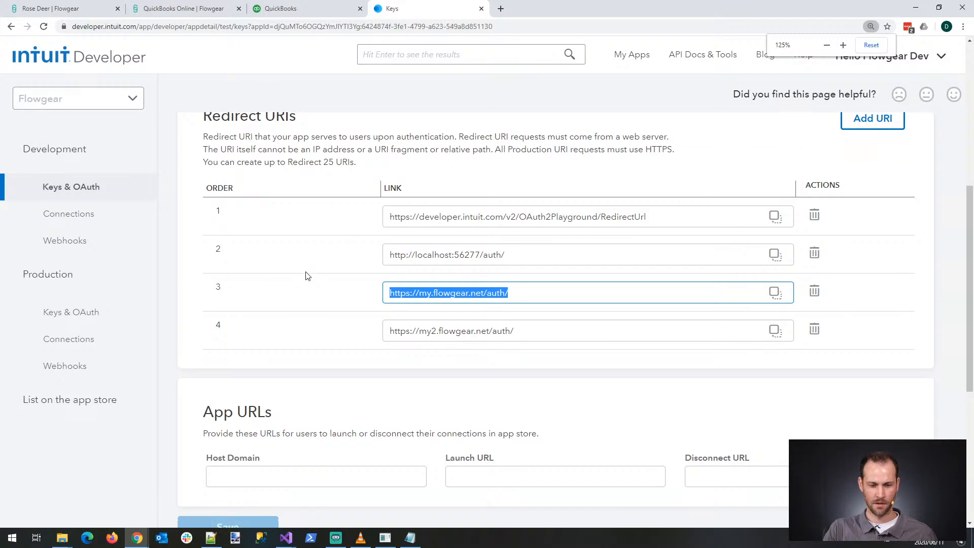
scroll(306, 276, "down", 2)
scroll(307, 276, "up", 2)
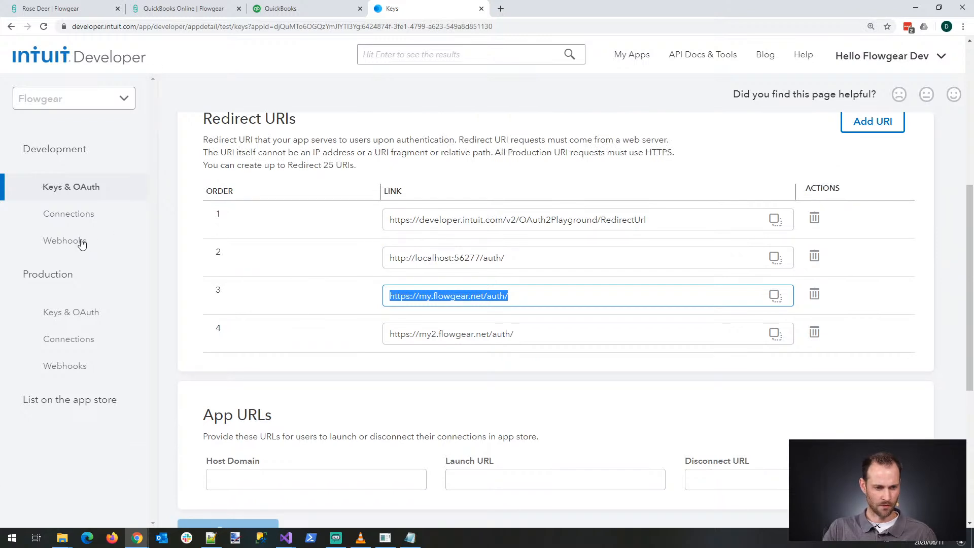
left_click(87, 217)
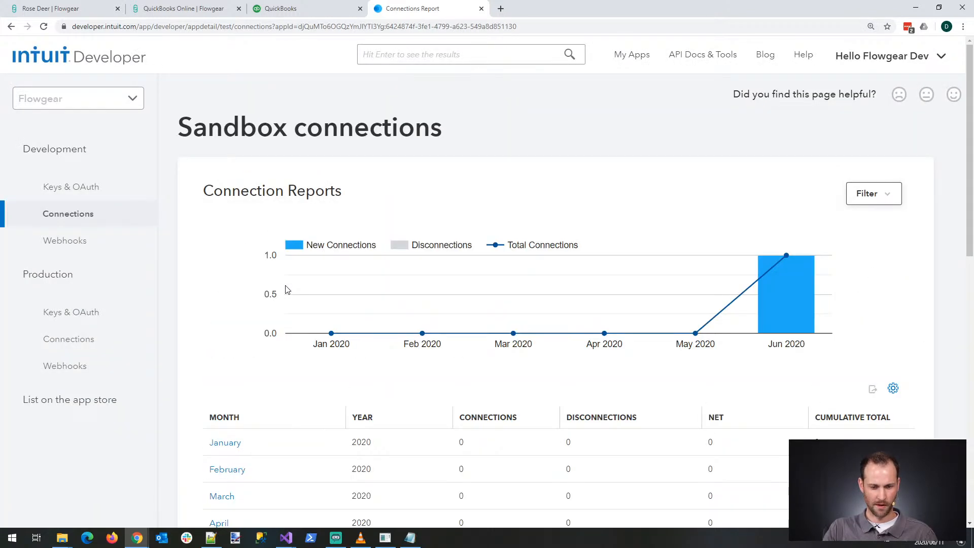
Step: Review the Sandbox connections report, then go back to the Keys & OAuth page
scroll(228, 289, "down", 1)
scroll(203, 274, "up", 1)
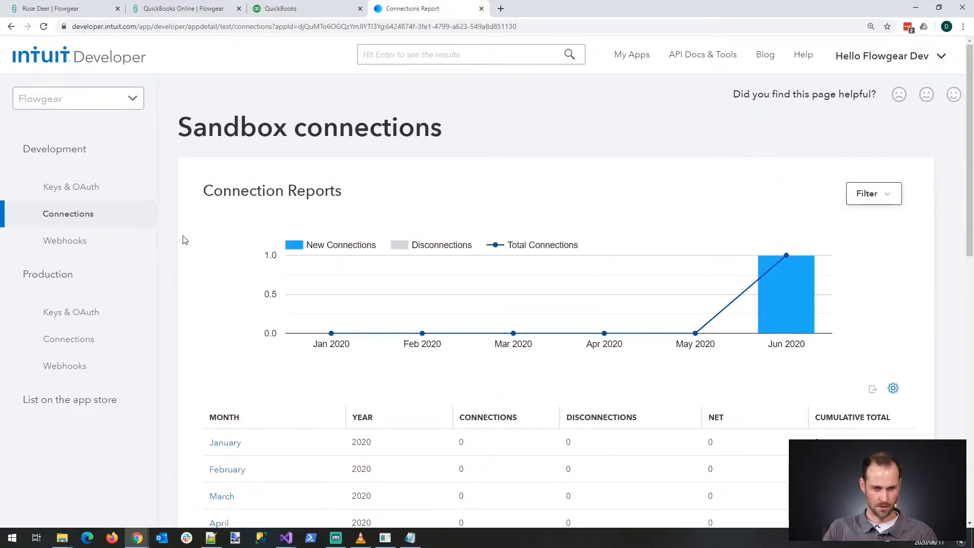
left_click(90, 189)
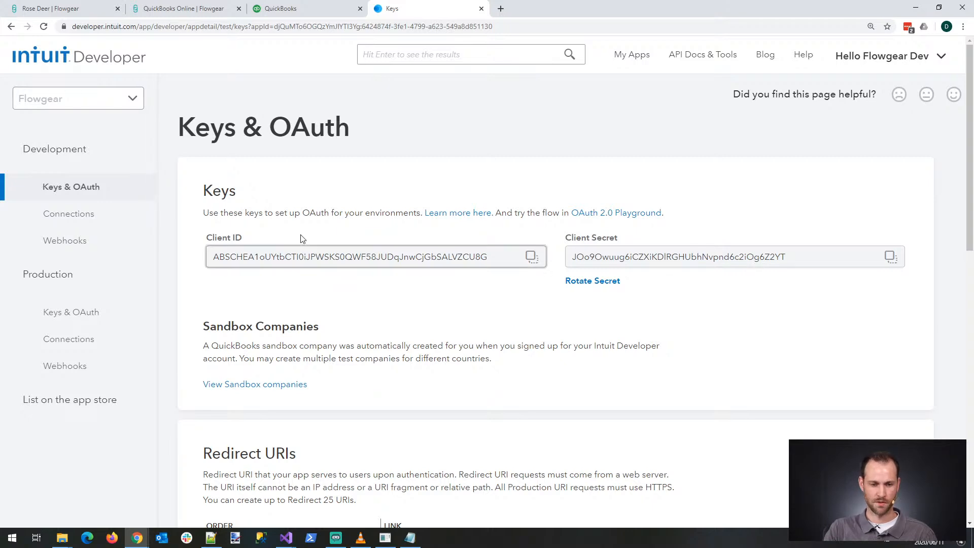
Step: Compare the app's Client ID with the URL's client_id, then resume the QuickbooksOnline debugging session
left_click(410, 538)
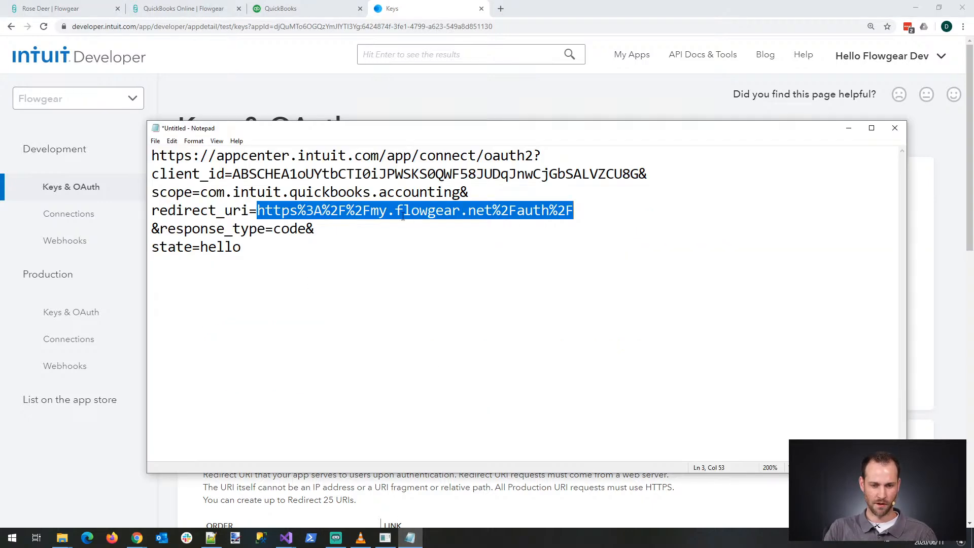
left_click_drag(234, 174, 274, 174)
mouse_move(295, 134)
left_mouse_down()
mouse_move(321, 159)
mouse_move(343, 340)
mouse_move(281, 121)
left_mouse_up()
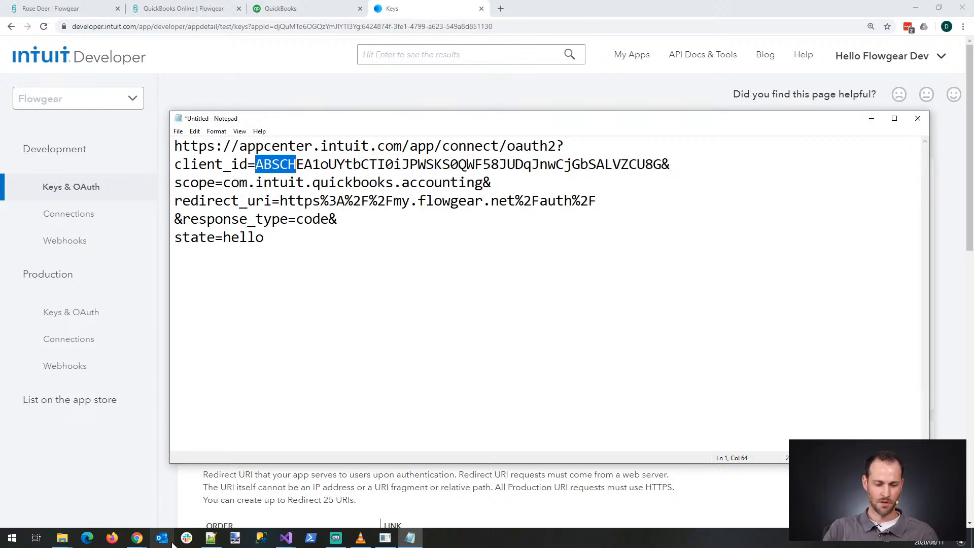
left_click(285, 537)
left_click(286, 497)
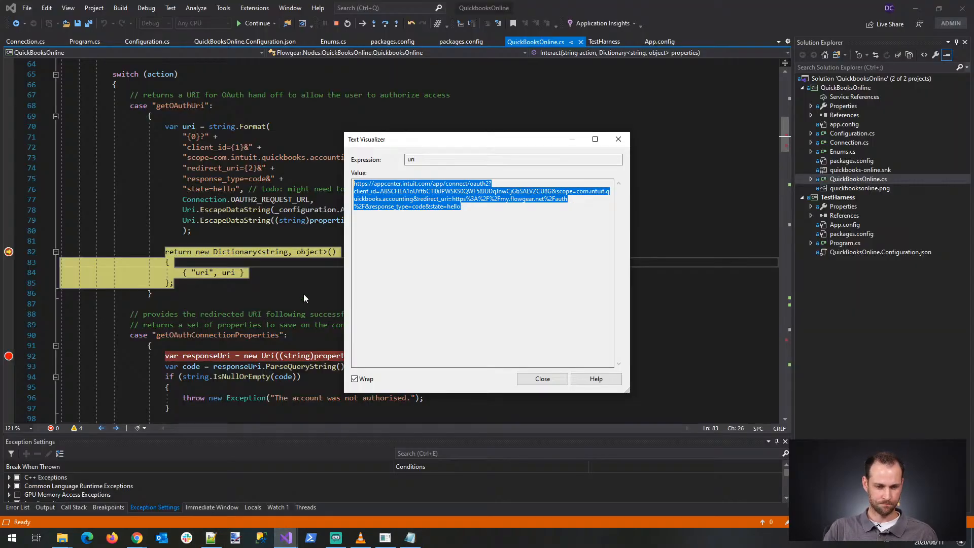
Step: Resume debugging, clear the line-82 breakpoint, and restart the QuickBooks account connection in Flowgear
key("Escape")
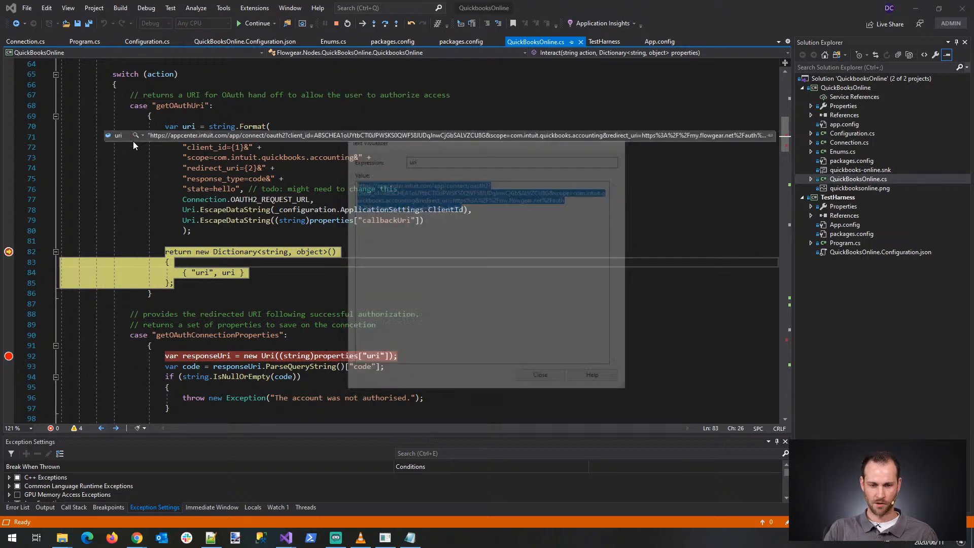
key("F5")
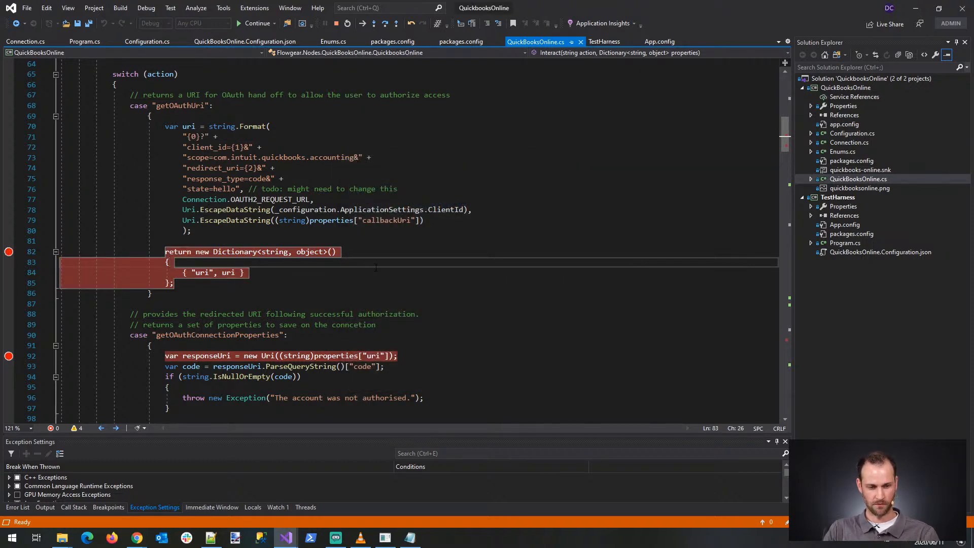
left_click(8, 252)
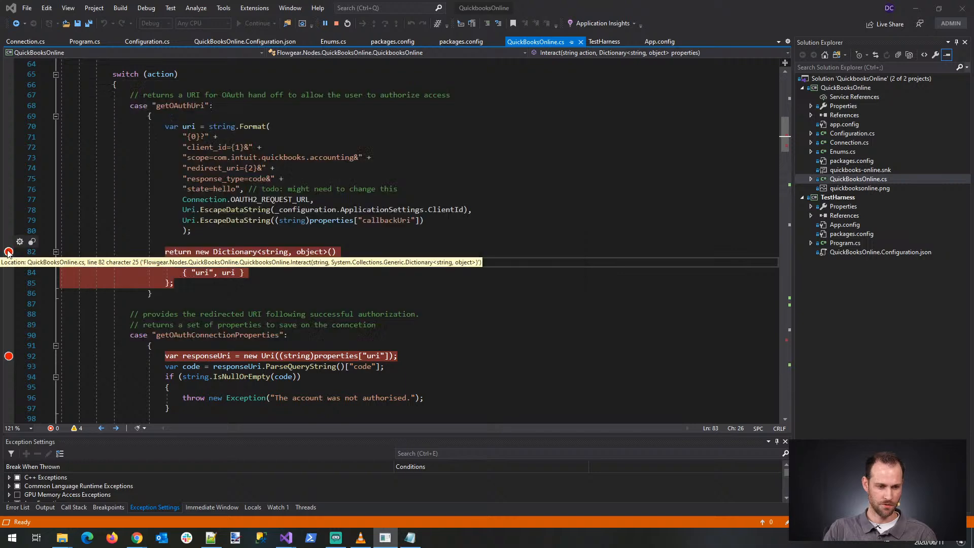
left_click(170, 507)
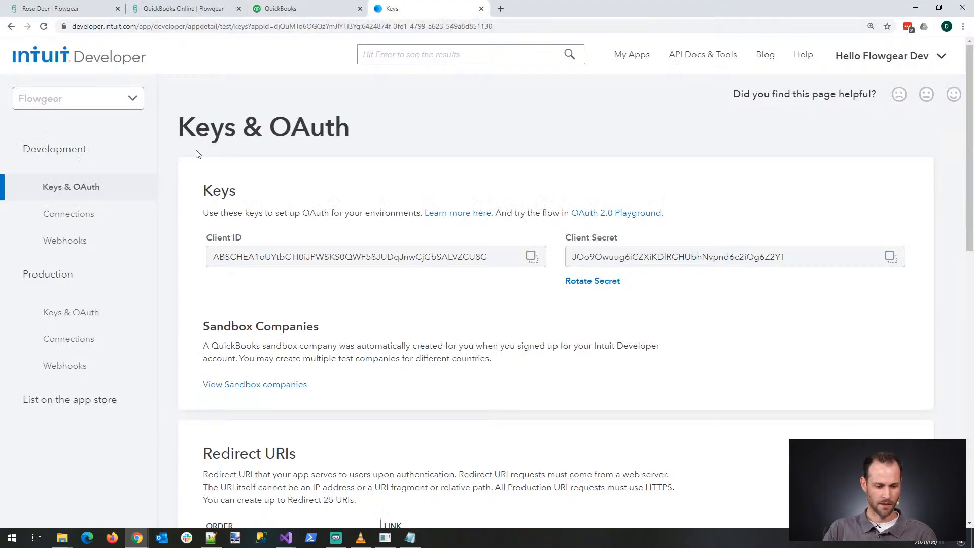
left_click(189, 10)
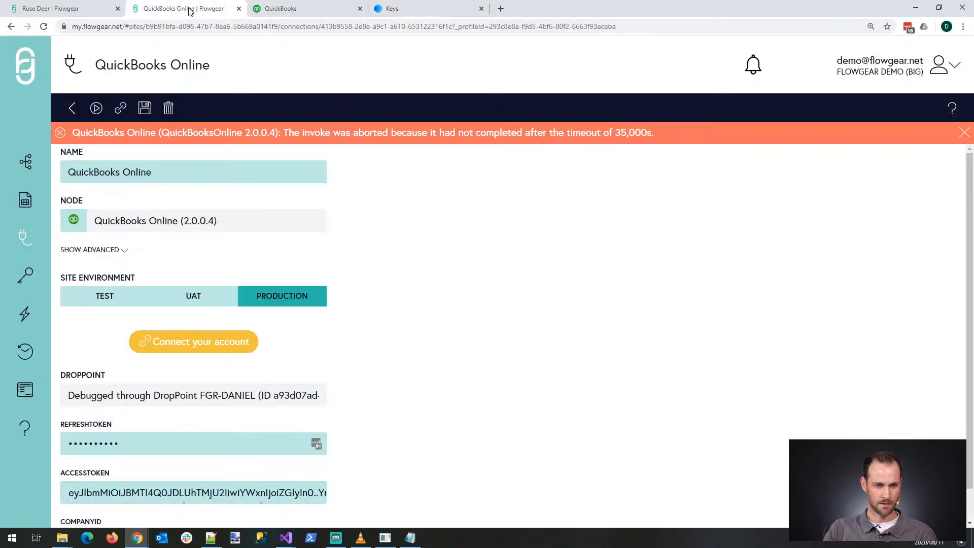
left_click(963, 133)
left_click(213, 355)
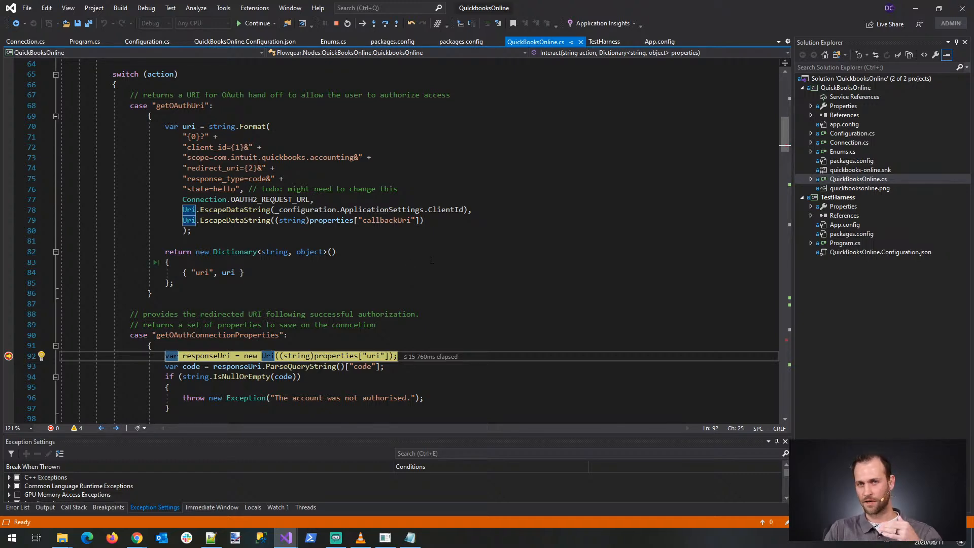
Step: Step into the redirect handler and paste the responseUri, with code, state=hello and realmId, into Notepad
scroll(431, 260, "down", 3)
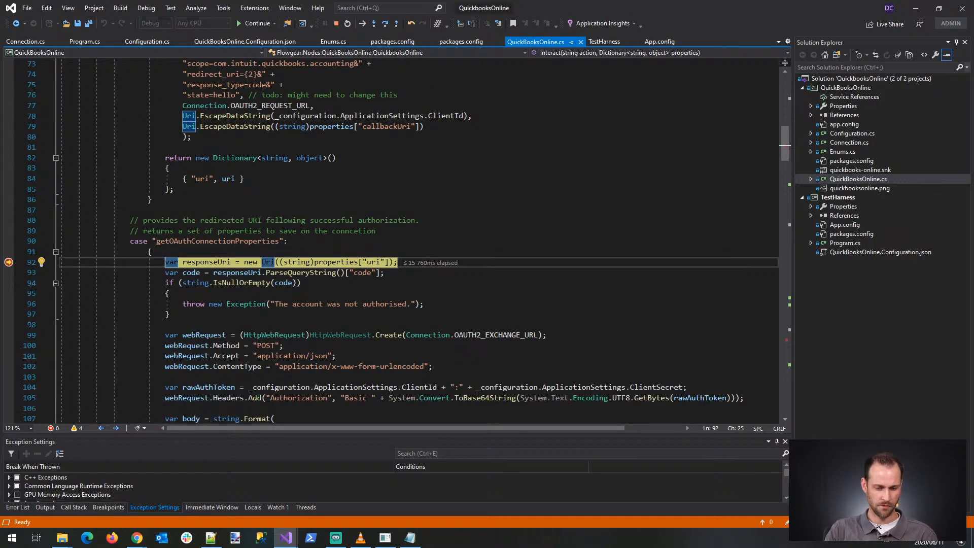
scroll(451, 215, "down", 1)
key("F10")
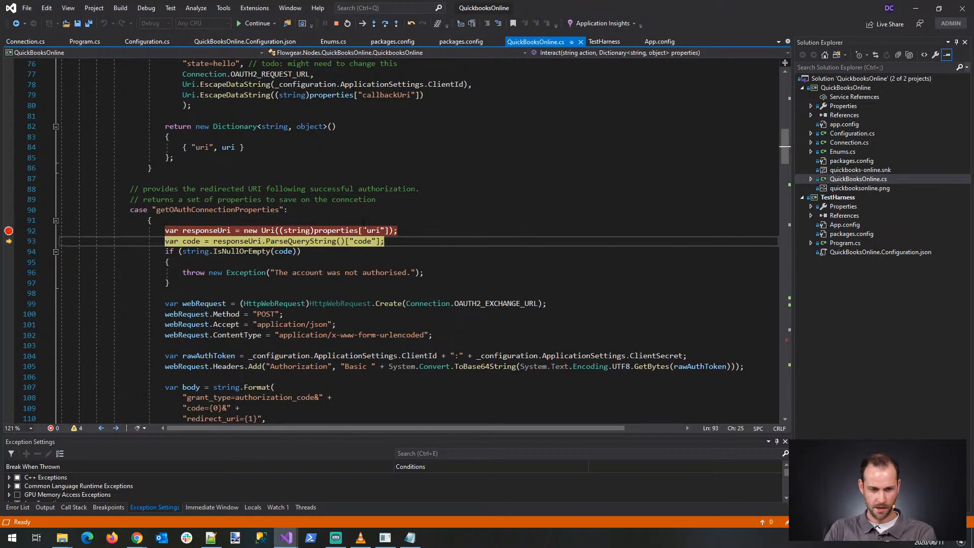
mouse_move(228, 231)
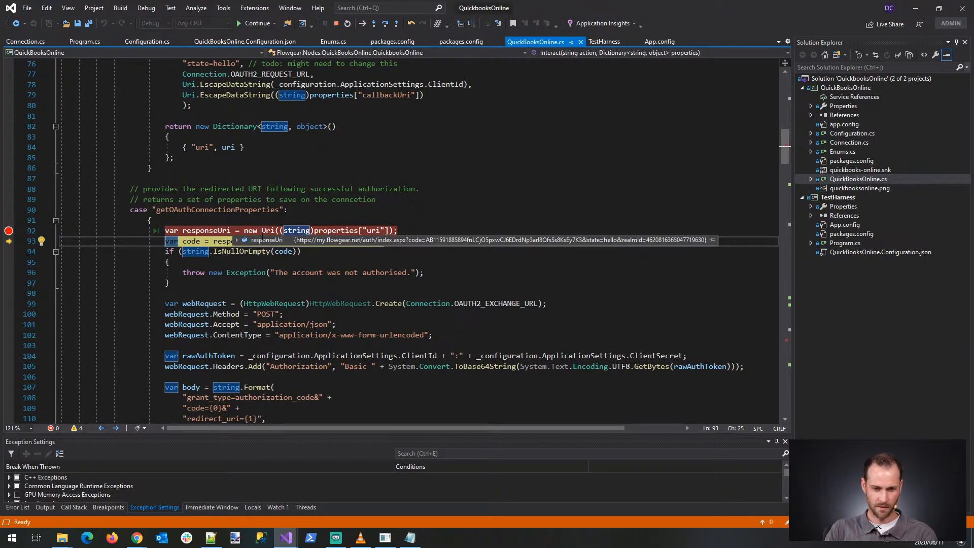
left_click(321, 240)
key("ctrl+c")
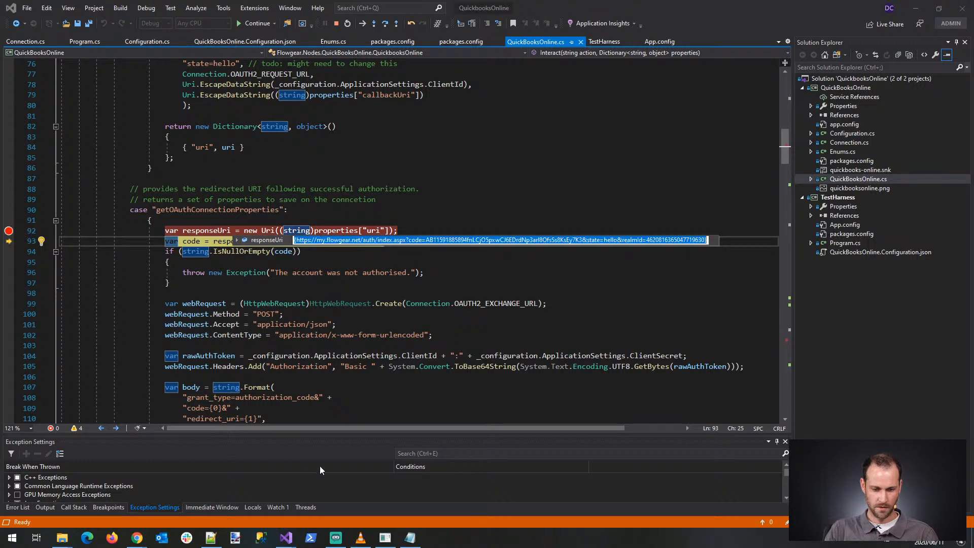
left_click(409, 537)
key("ctrl+a")
key("ctrl+v")
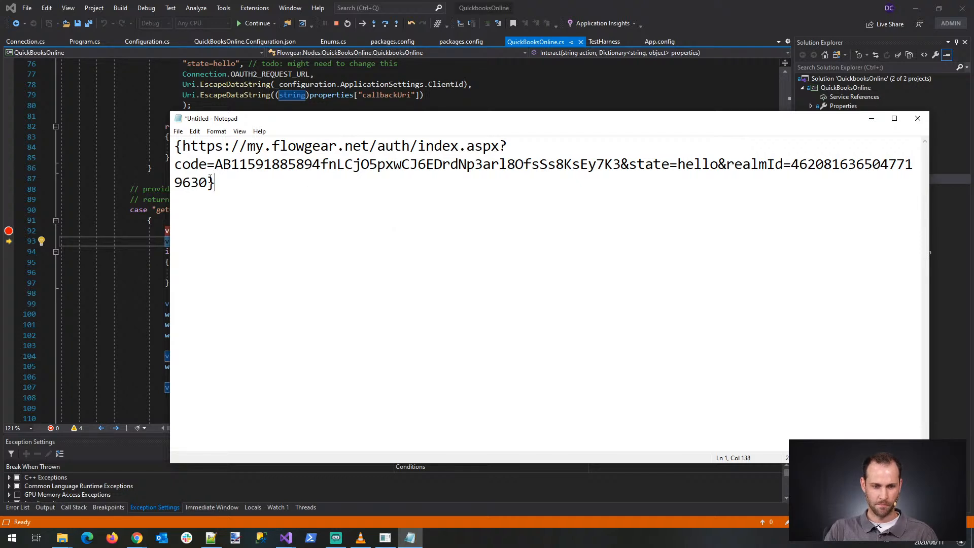
Step: Select the authorization code following code= in Notepad, then return to the paused Visual Studio debugger
mouse_move(209, 183)
left_mouse_down()
mouse_move(215, 166)
mouse_move(208, 183)
left_mouse_up()
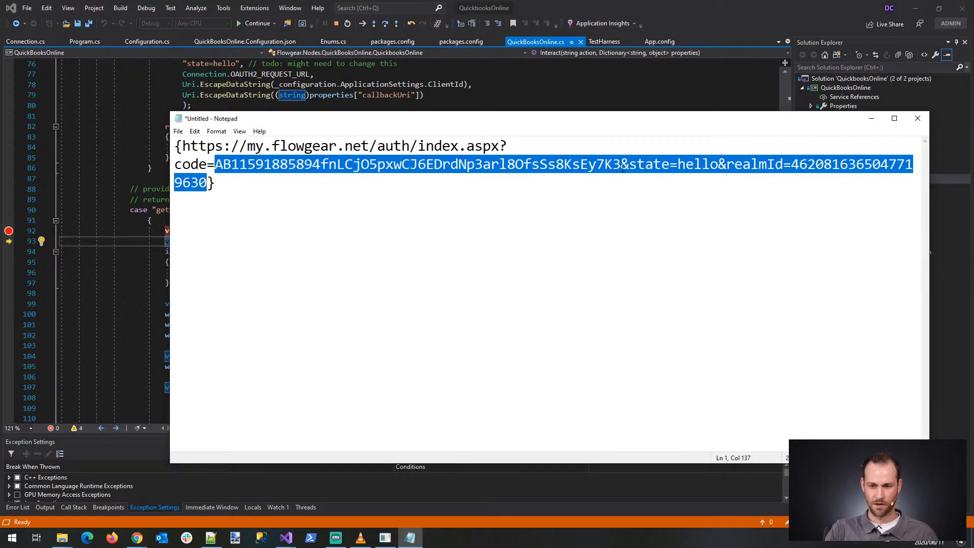
left_click_drag(620, 164, 222, 159)
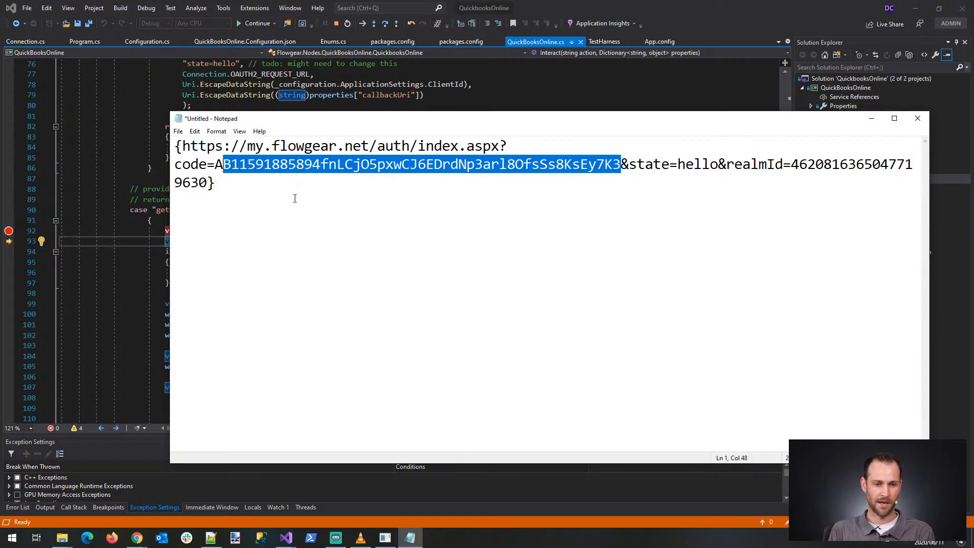
left_click(502, 45)
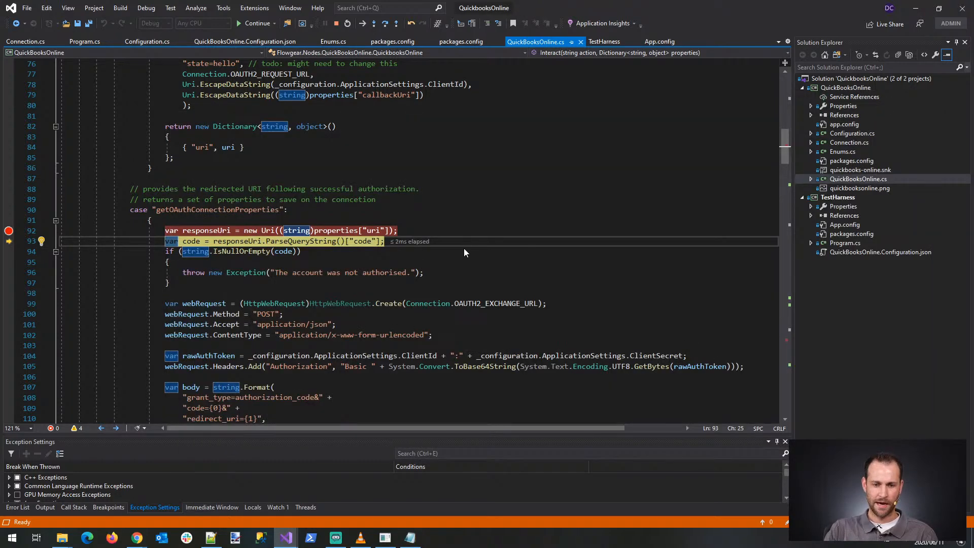
Step: Open OAUTH2_EXCHANGE_URL's value in the Text Visualizer and copy it
scroll(493, 247, "down", 2)
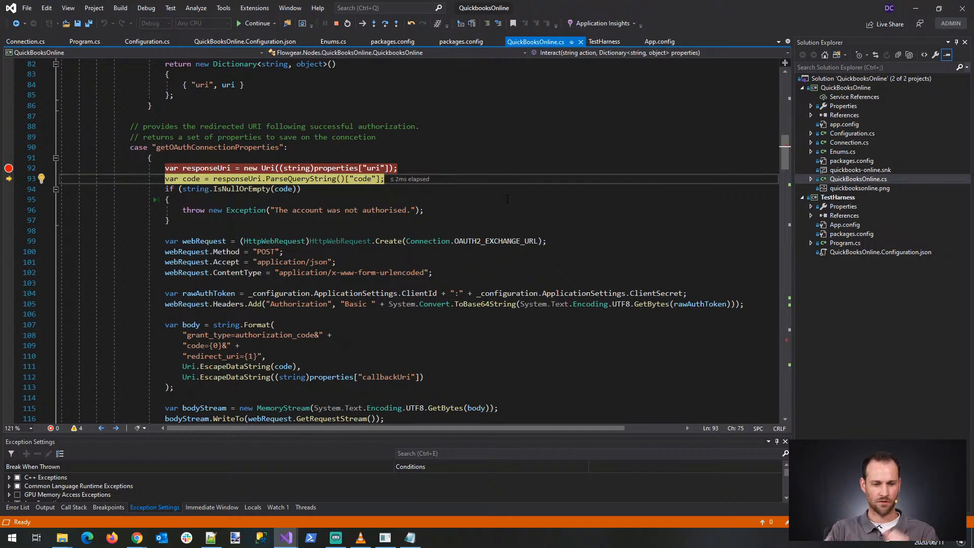
left_click(170, 199)
mouse_move(520, 242)
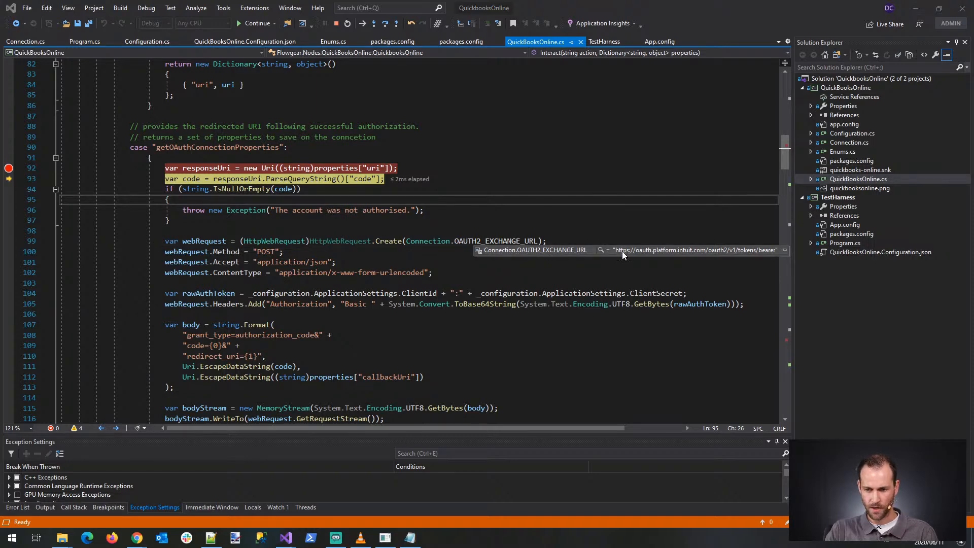
left_click(606, 250)
left_click(601, 259)
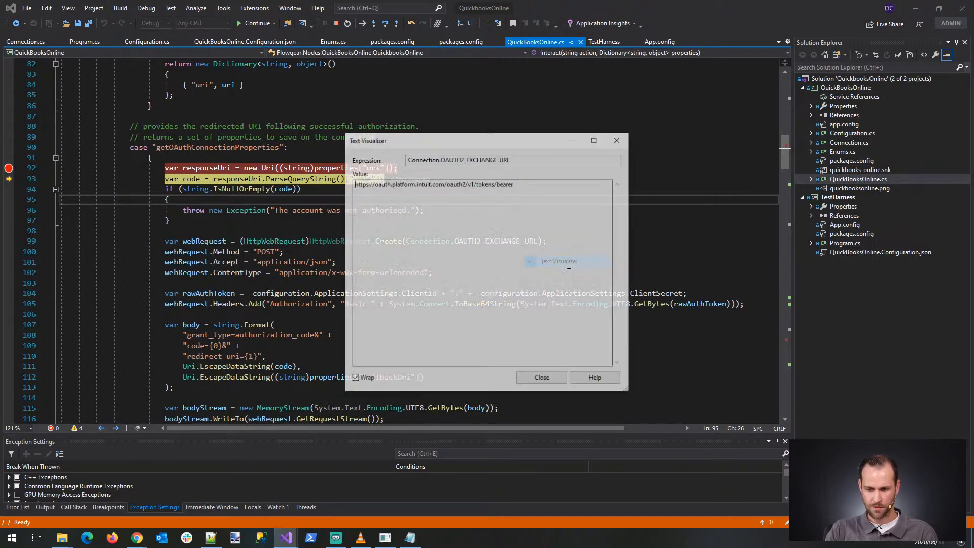
key("ctrl+c")
key("alt+Tab")
key("ctrl+a")
key("ctrl+v")
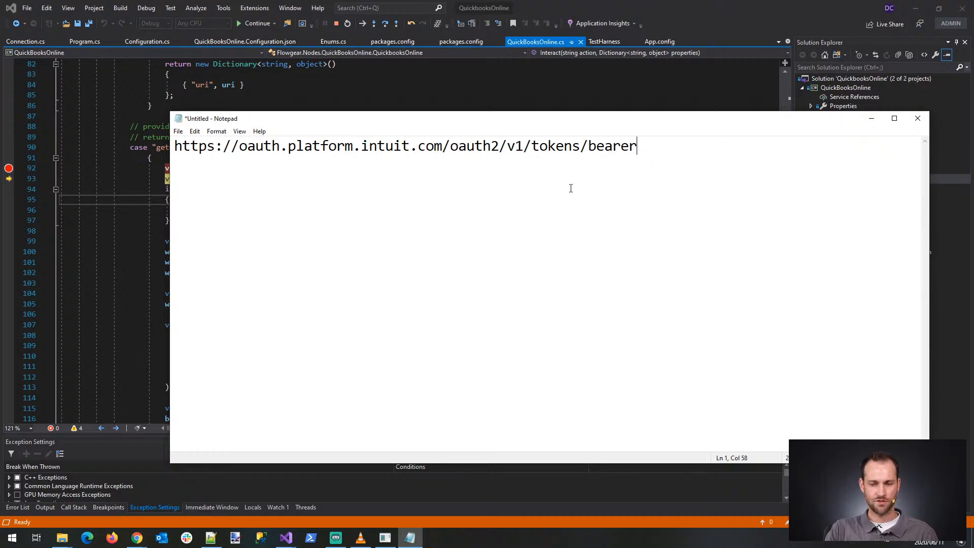
left_click_drag(653, 144, 173, 146)
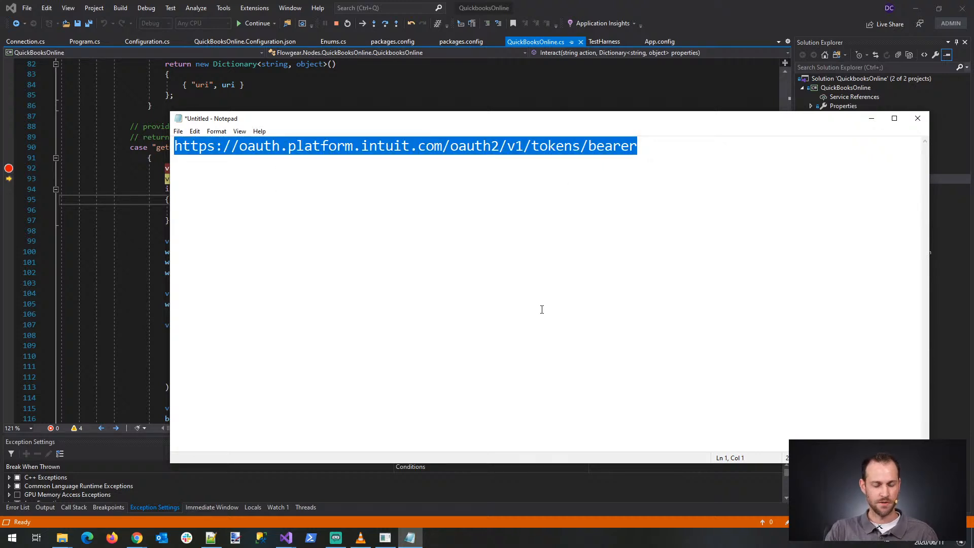
left_click(616, 5)
left_click(620, 138)
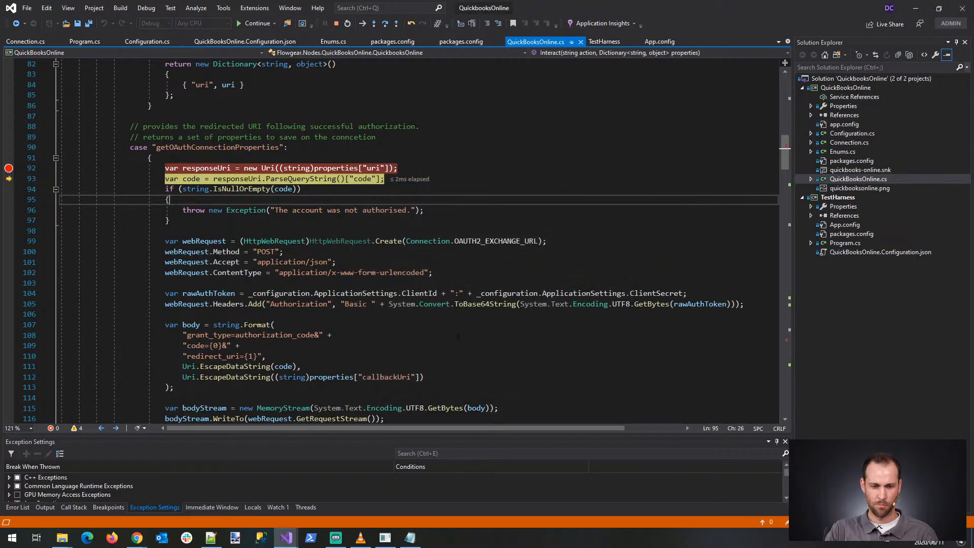
left_click(426, 261)
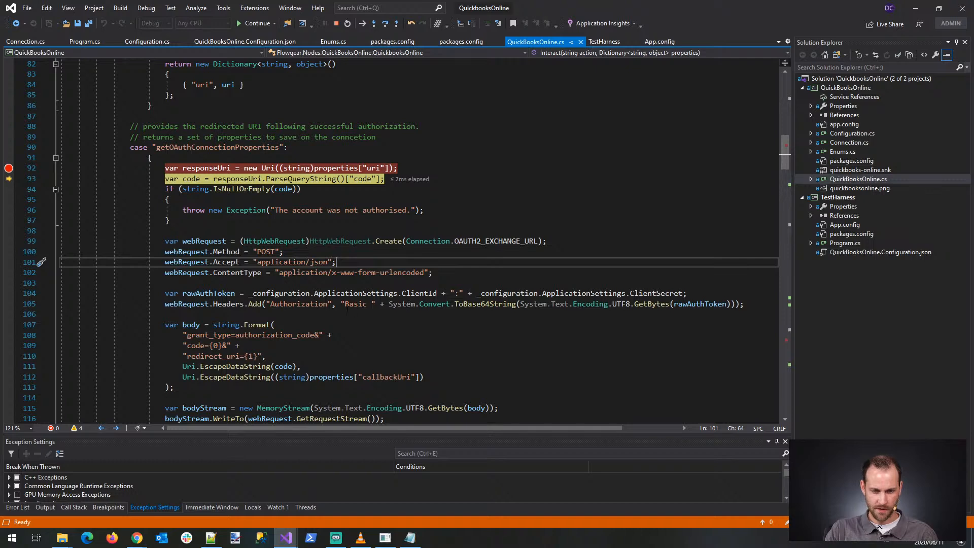
Step: Review the token request code: Basic authorization header, request body format, grant_type and code parameter
left_click_drag(340, 304, 731, 305)
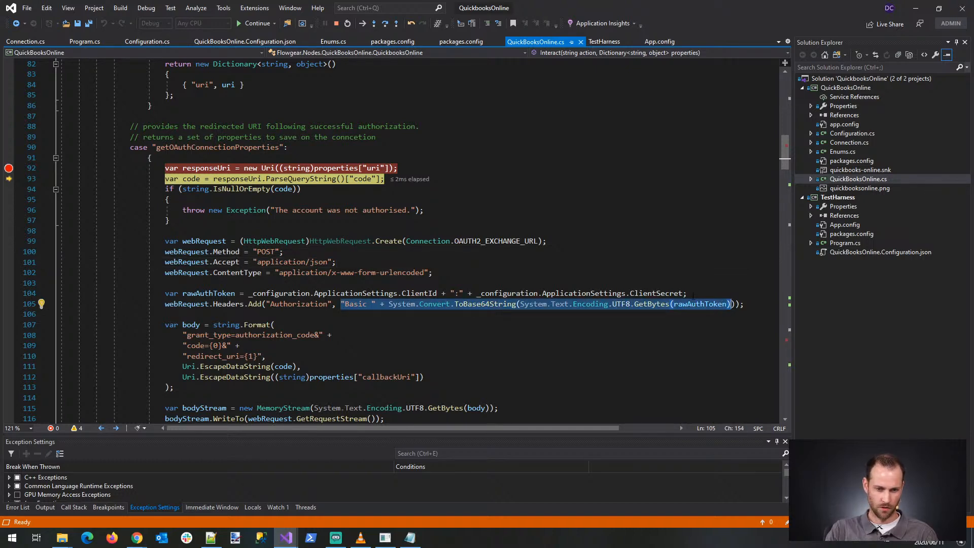
scroll(448, 265, "down", 1)
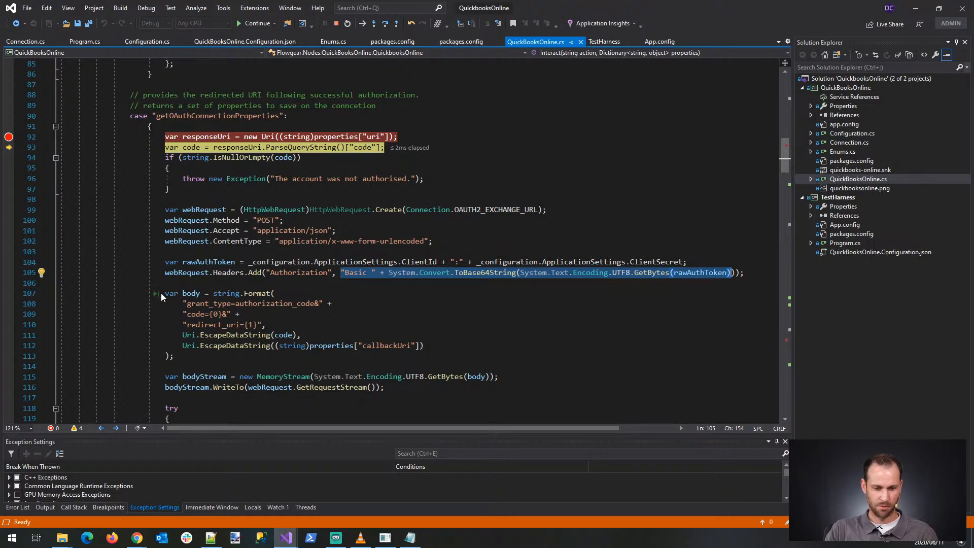
left_click(232, 284)
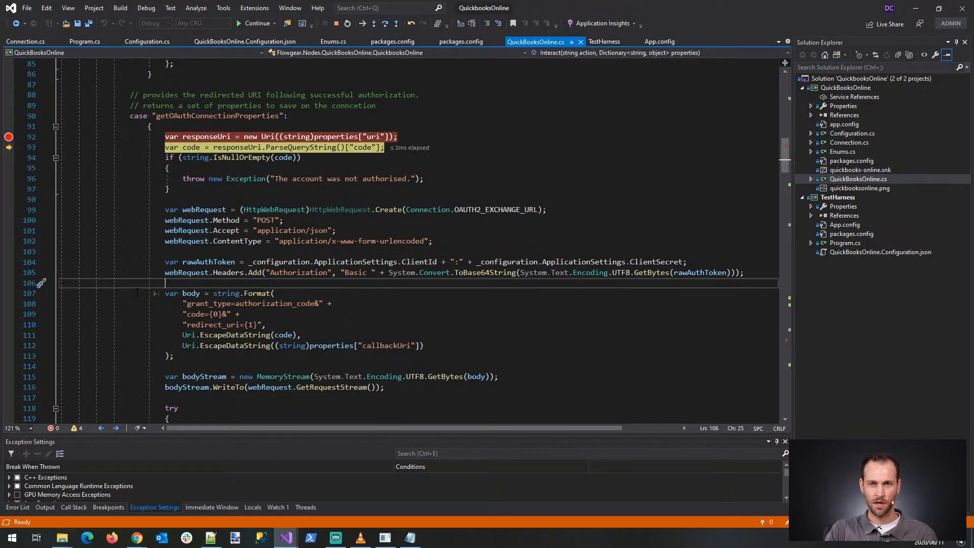
left_click_drag(134, 293, 315, 303)
left_click(333, 303)
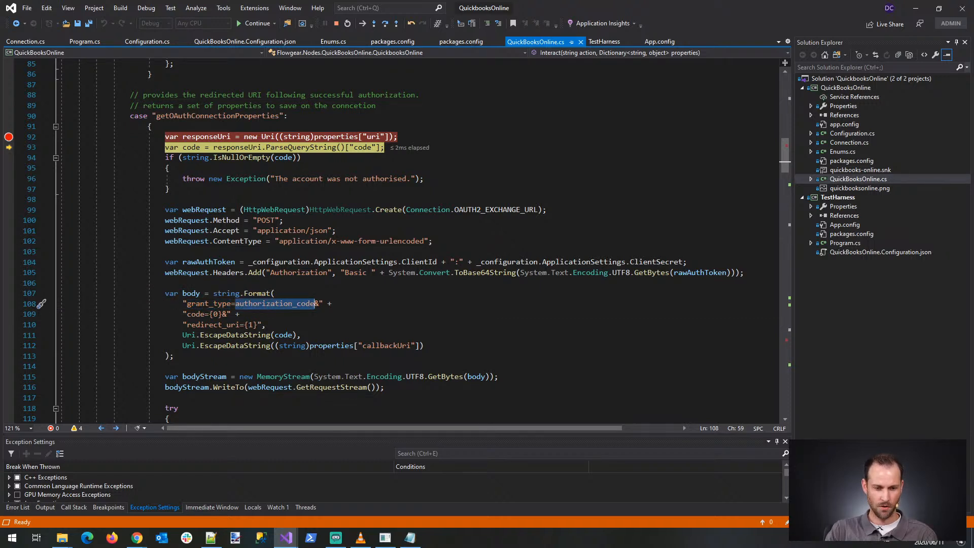
left_click_drag(187, 314, 204, 314)
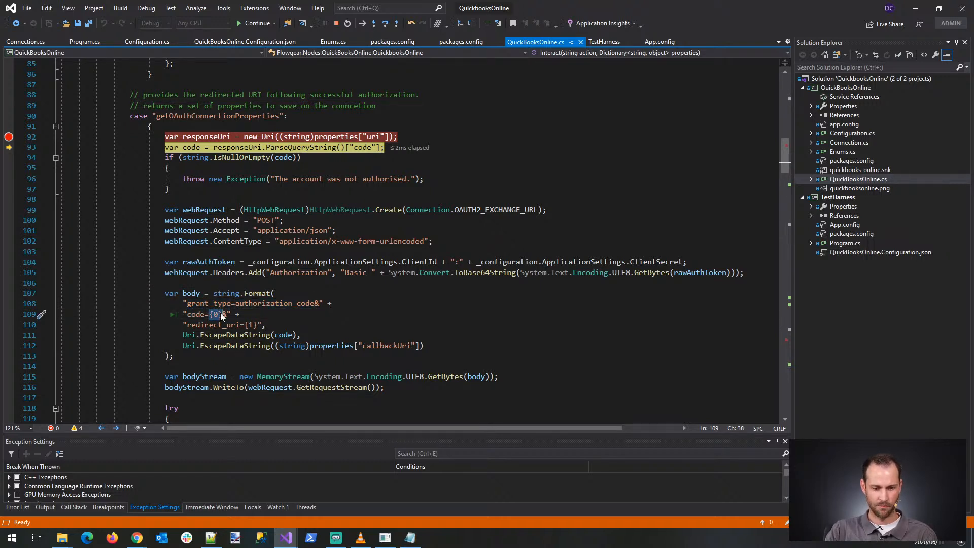
double_click(192, 147)
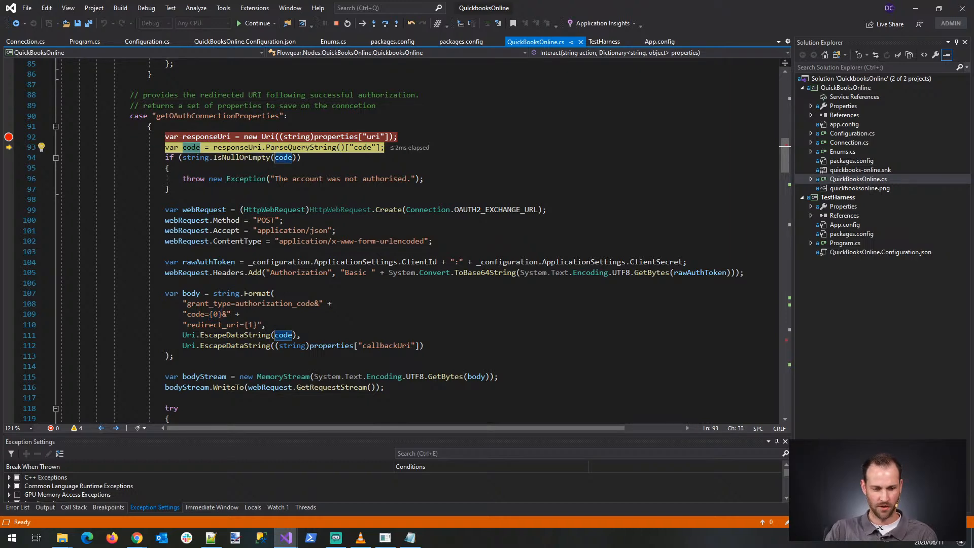
left_click(304, 314)
Step: Set a breakpoint on line 125's token-returning Dictionary statement and resume with F5
scroll(304, 313, "down", 2)
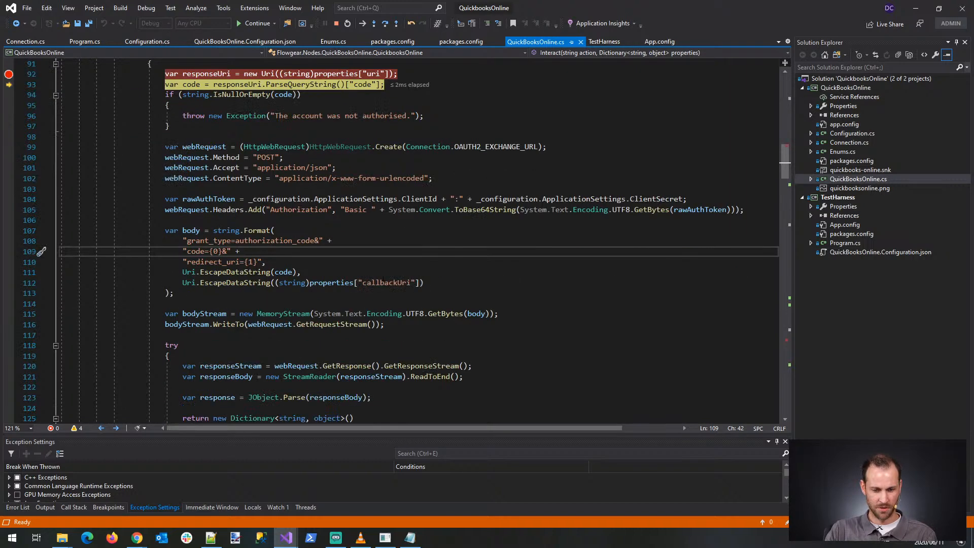
scroll(385, 265, "down", 3)
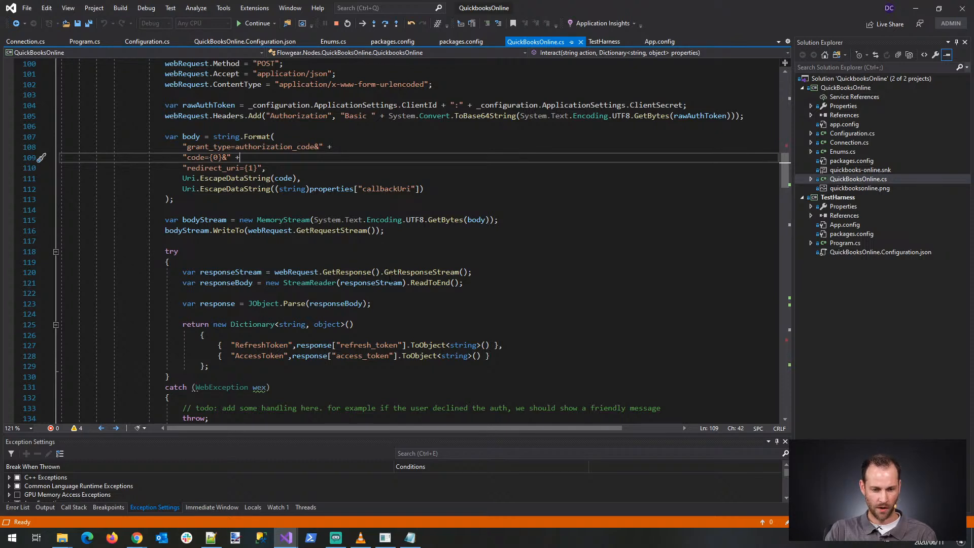
left_click(355, 293)
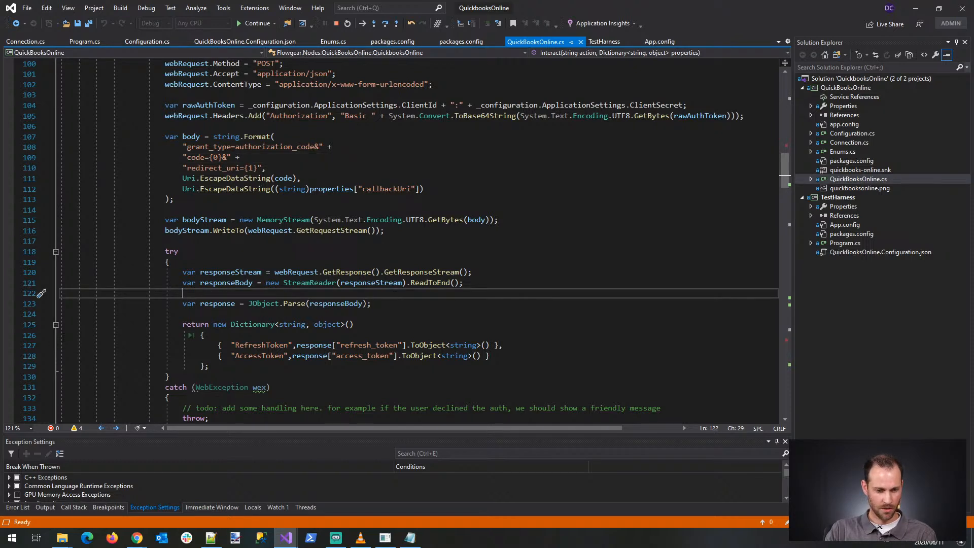
left_click(9, 327)
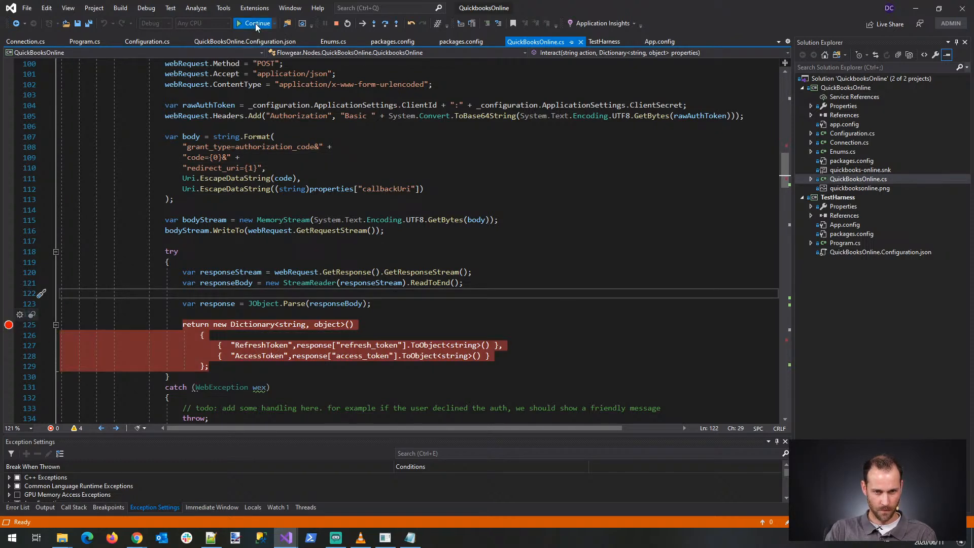
key("F5")
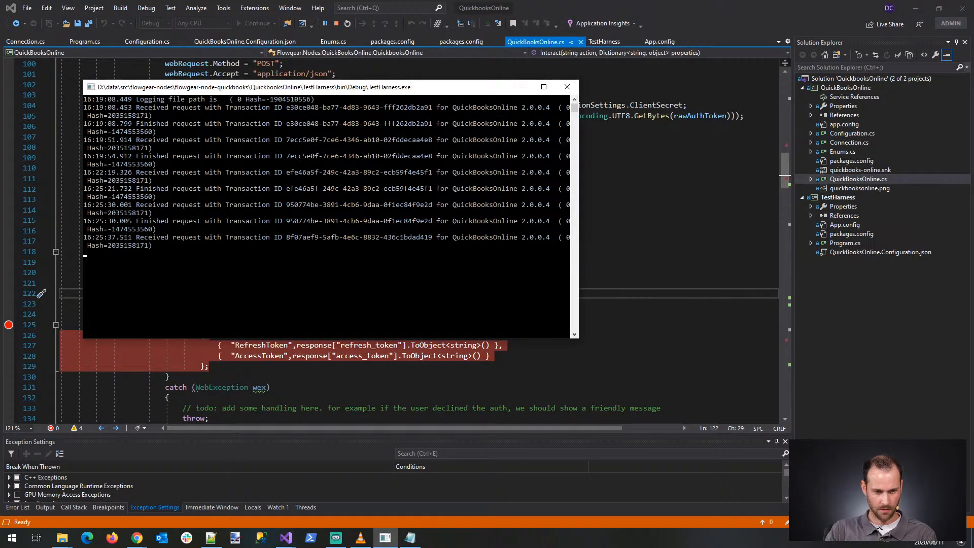
Step: Run to the breakpoint and replace Notepad's contents with the response JSON holding bearer, refresh and access tokens
left_click(668, 301)
mouse_move(206, 304)
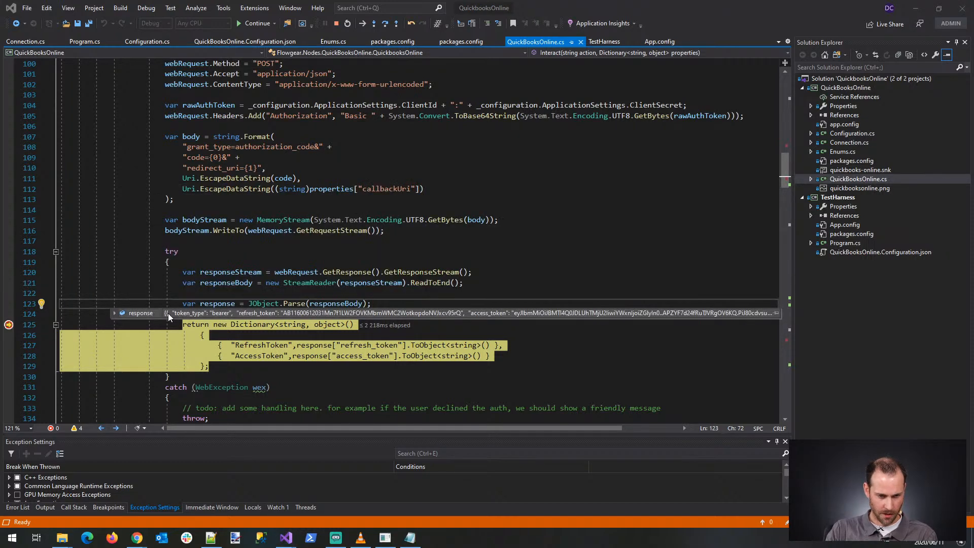
left_click(165, 312)
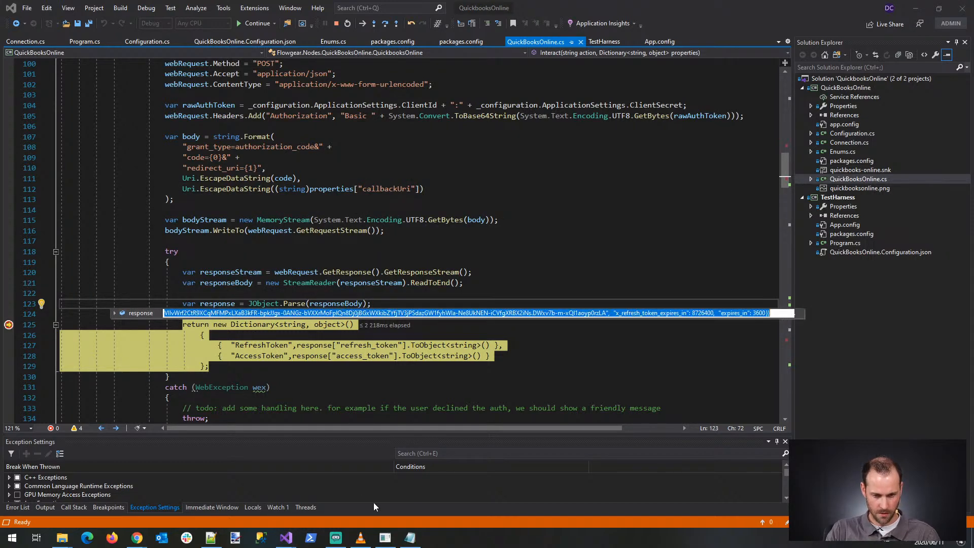
left_click(409, 538)
key("ctrl+a")
key("ctrl+v")
scroll(375, 213, "up", 3)
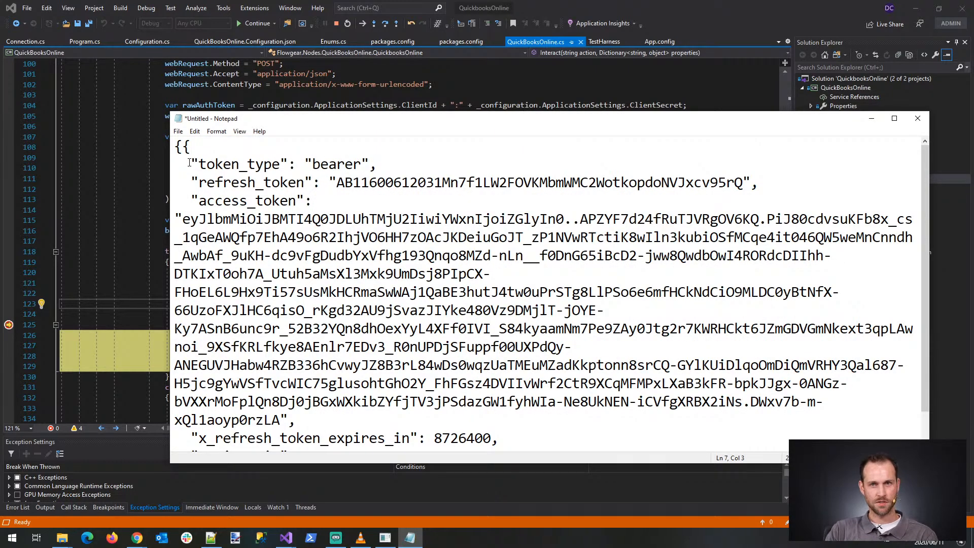
left_click_drag(191, 163, 379, 163)
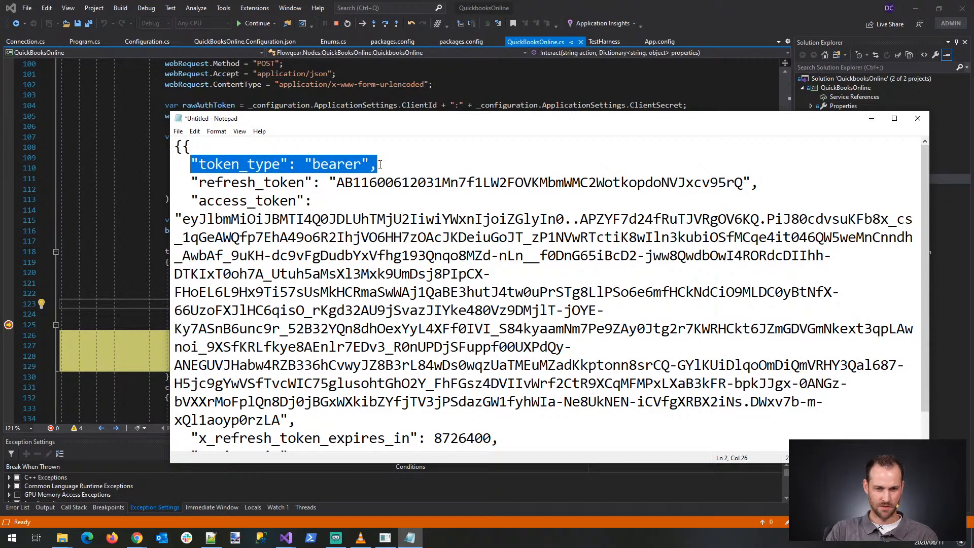
double_click(342, 164)
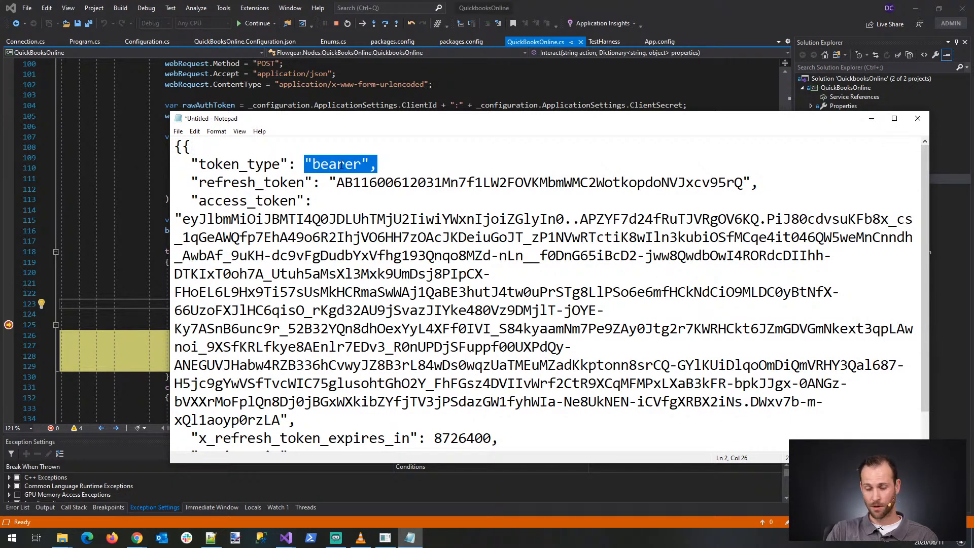
double_click(248, 183)
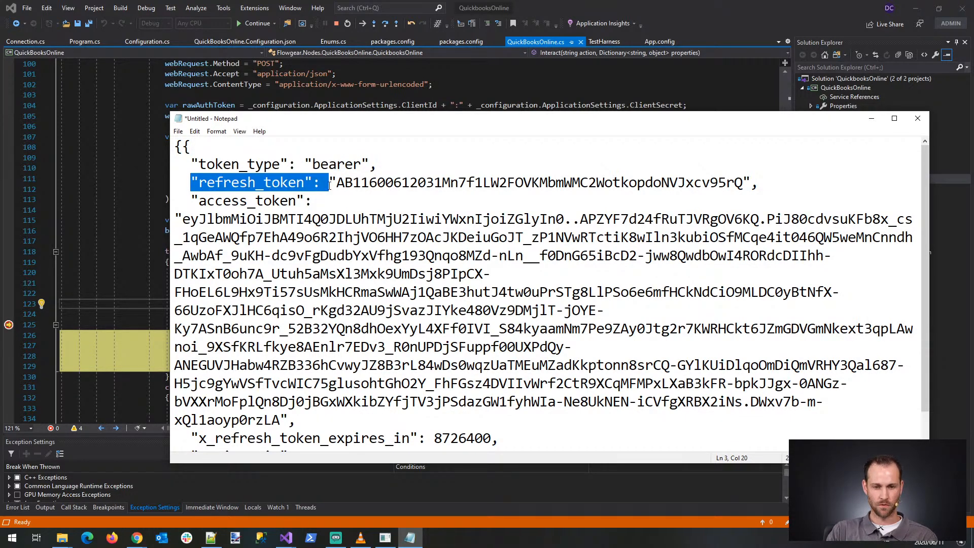
double_click(340, 183)
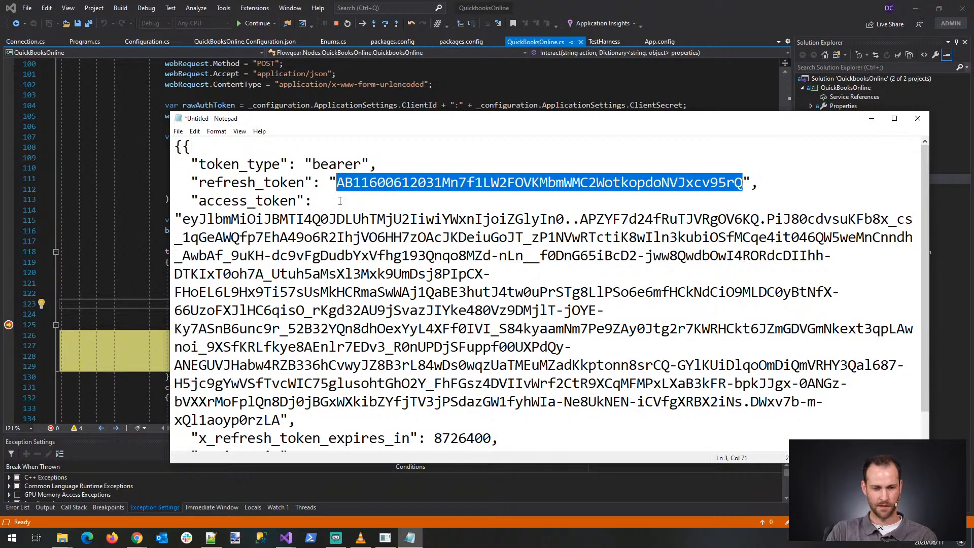
left_click_drag(184, 220, 281, 420)
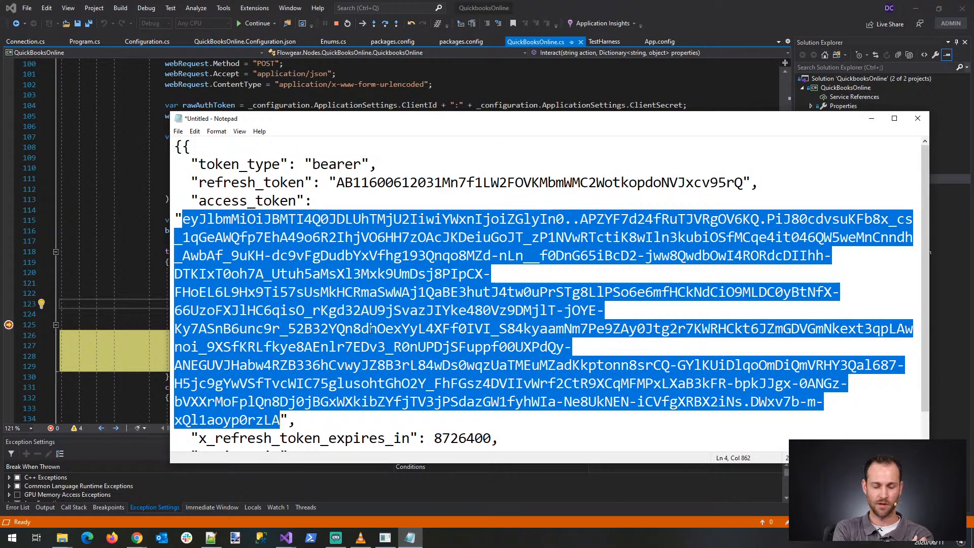
left_click(421, 145)
key("Home")
key("Return")
key("Up")
type("Au")
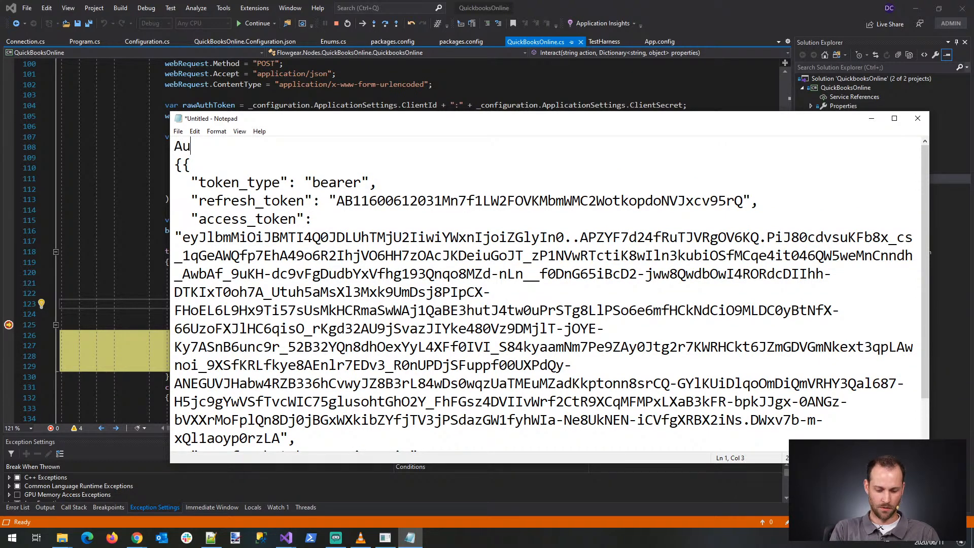
type("thoriz")
key("BackSpace")
key("BackSpace")
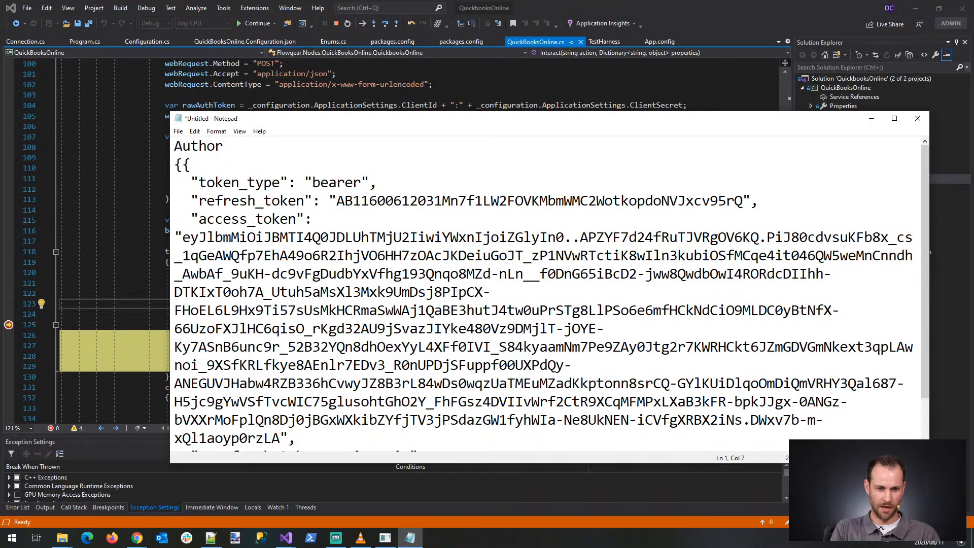
type("ization: Ber")
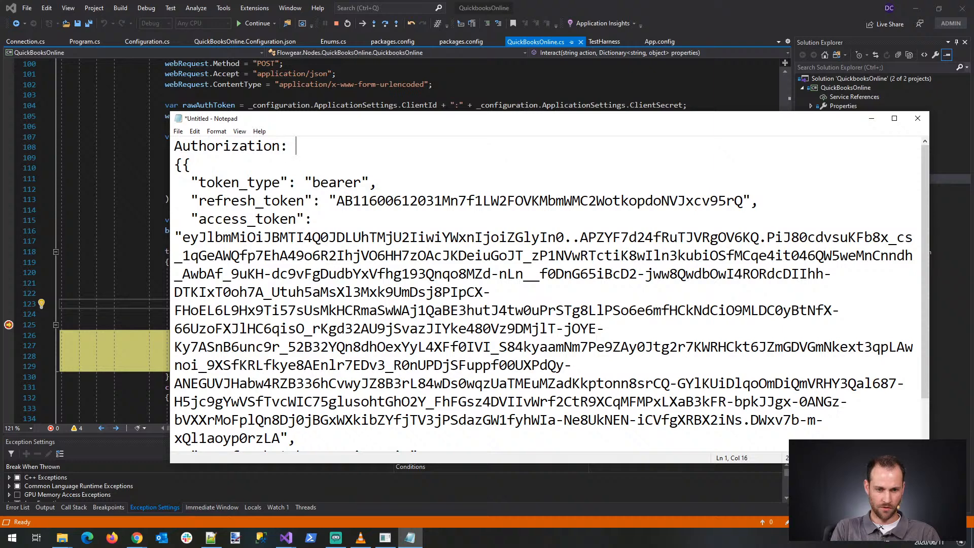
key("BackSpace")
type("arer ...")
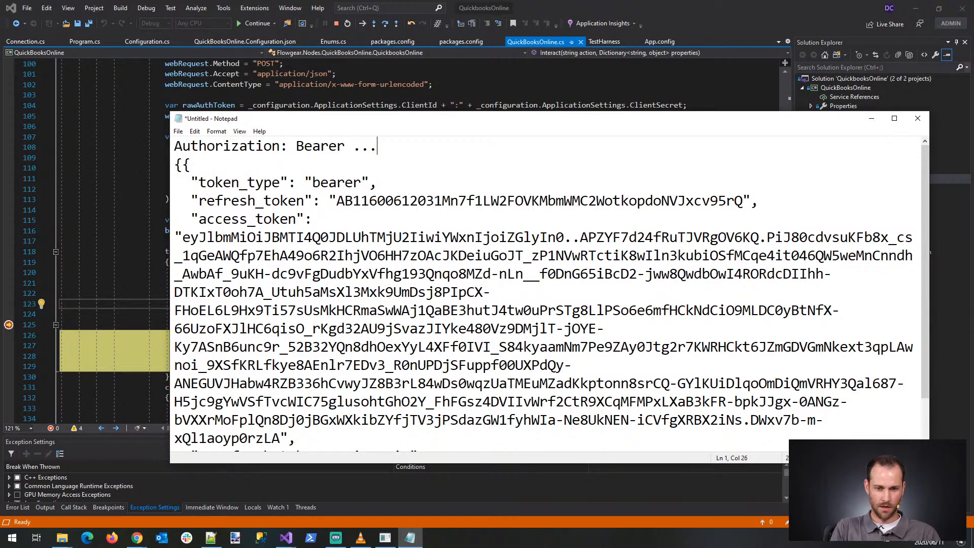
key("Return")
left_click_drag(186, 255, 323, 360)
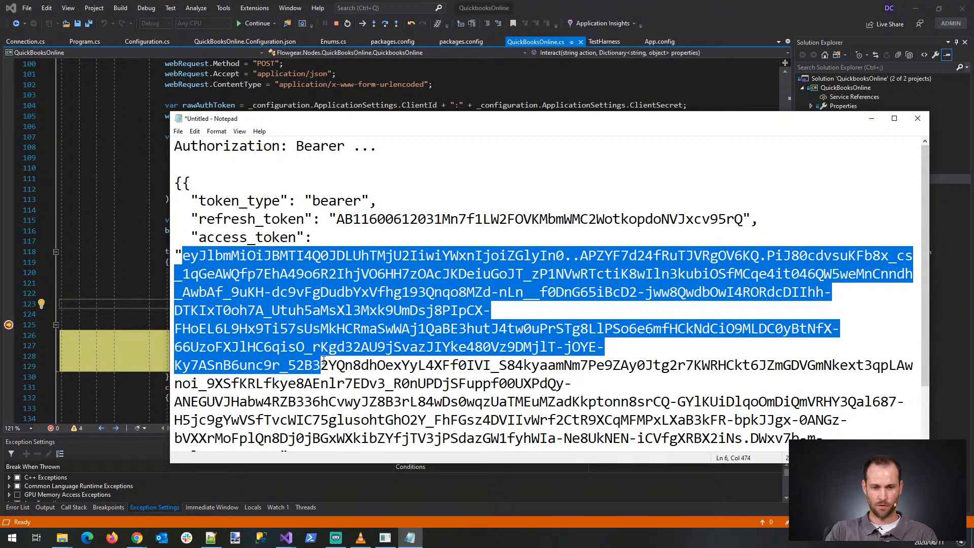
left_click(399, 154)
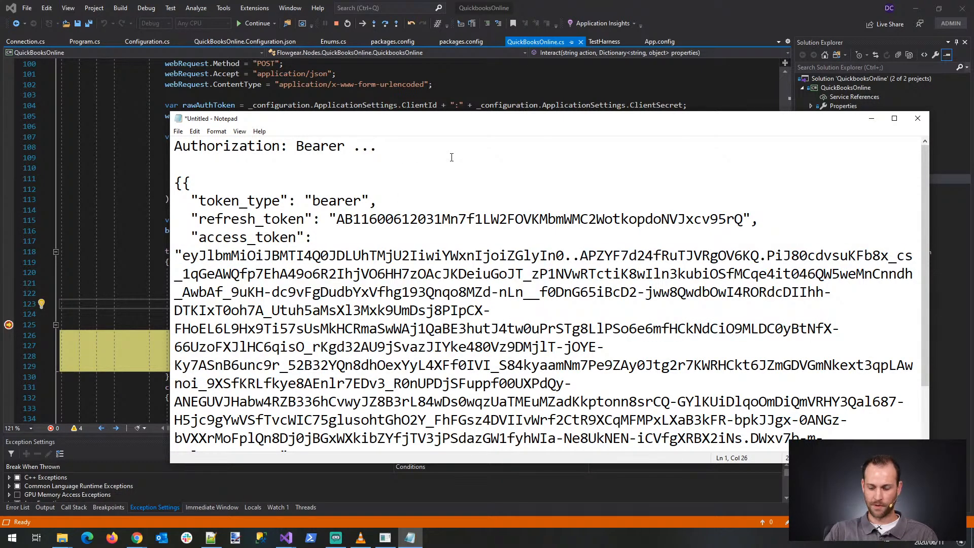
key("shift+Home")
key("Delete")
key("Delete")
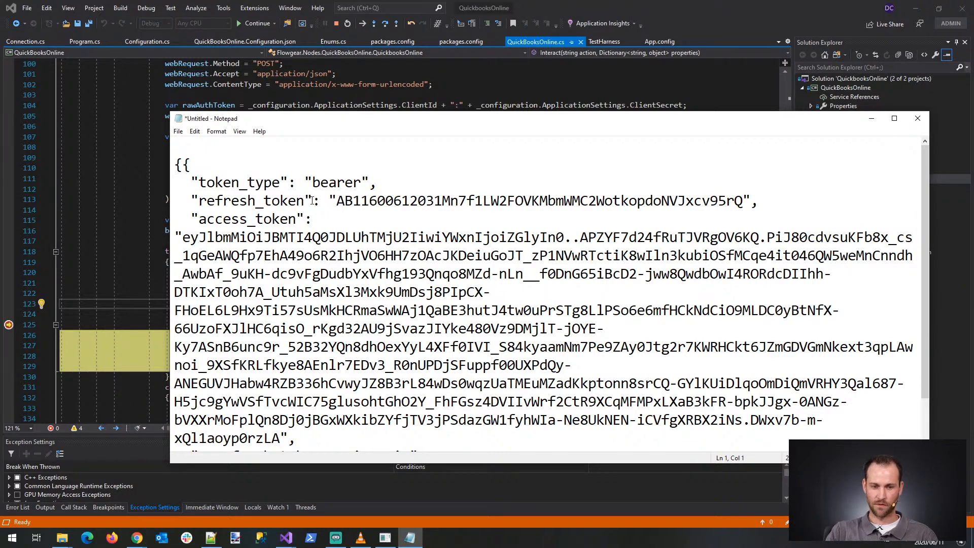
left_click_drag(335, 201, 401, 201)
left_click(368, 226)
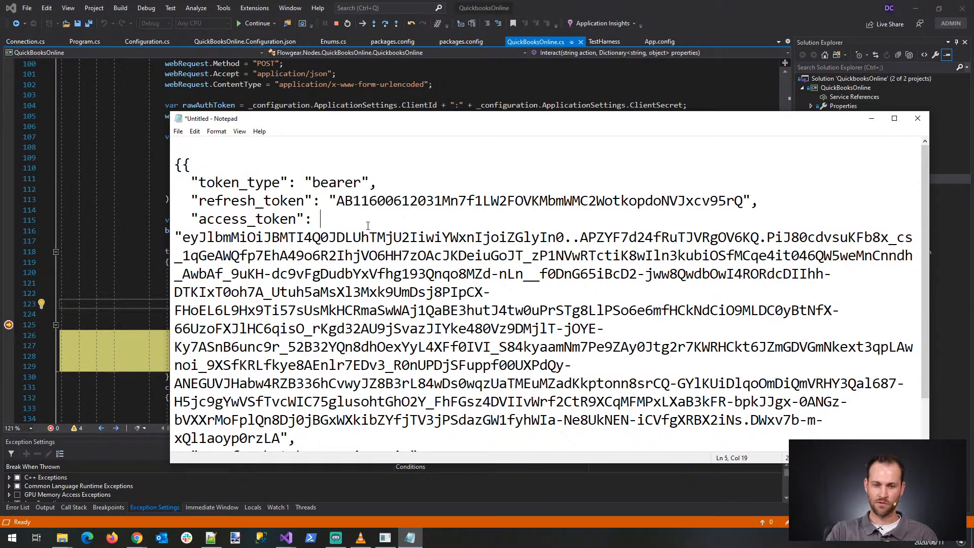
left_click_drag(181, 237, 285, 378)
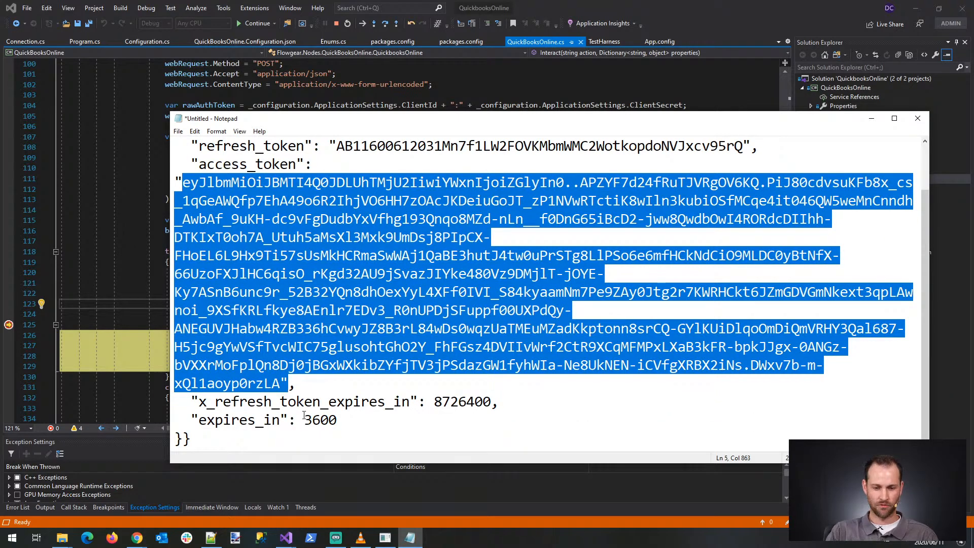
double_click(243, 425)
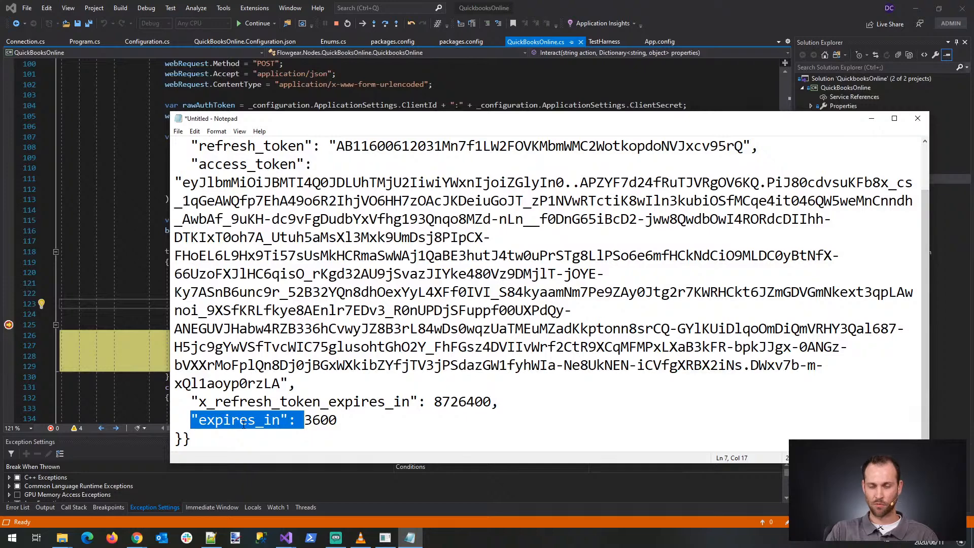
double_click(333, 421)
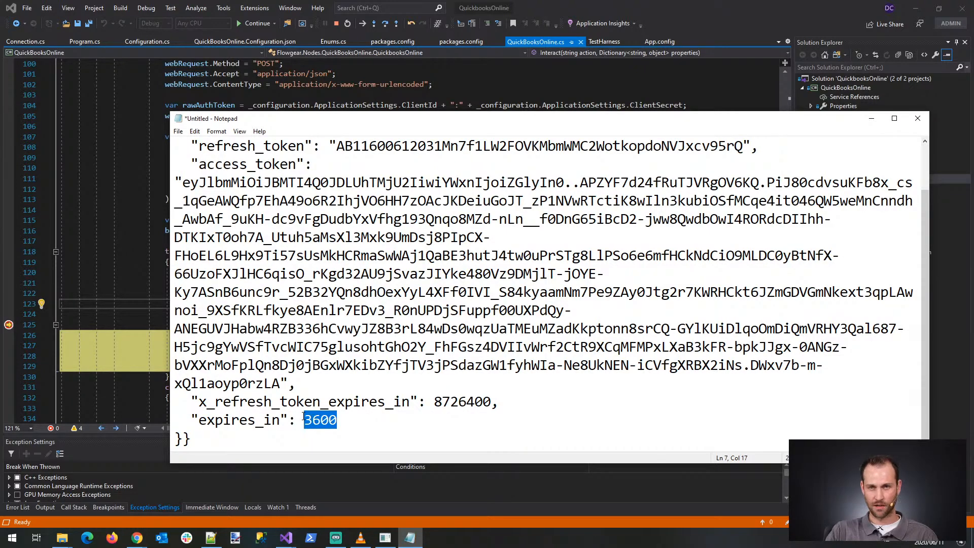
left_click_drag(182, 183, 280, 384)
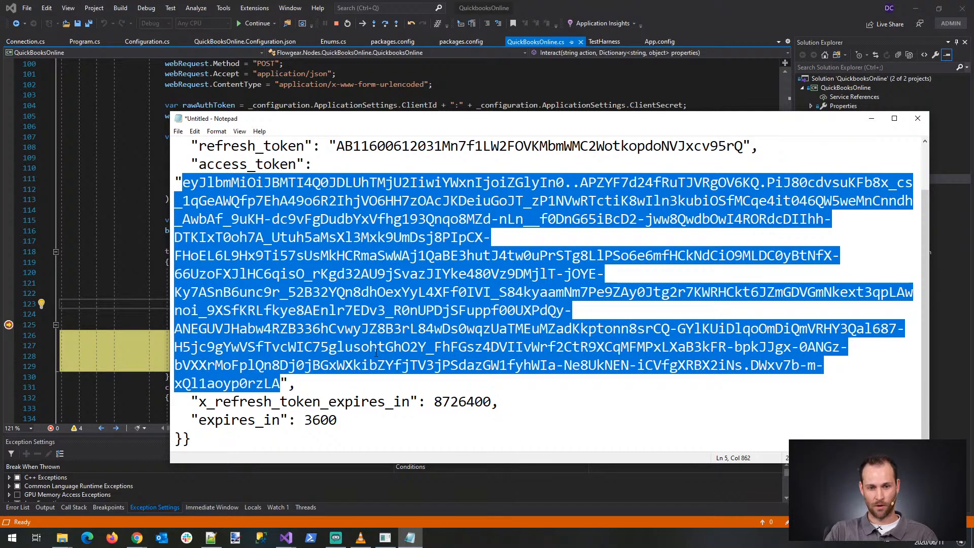
scroll(375, 353, "up", 1)
left_click_drag(336, 200, 539, 200)
left_click_drag(178, 239, 281, 439)
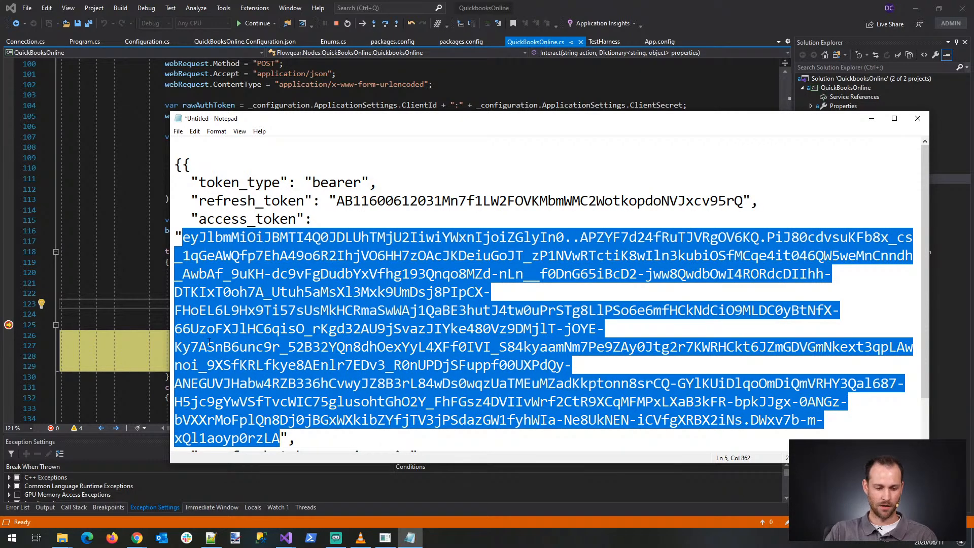
left_click(132, 288)
Step: Continue past and remove the line 125 breakpoint, then return to Flowgear's QuickBooks Online connection page
key("F5")
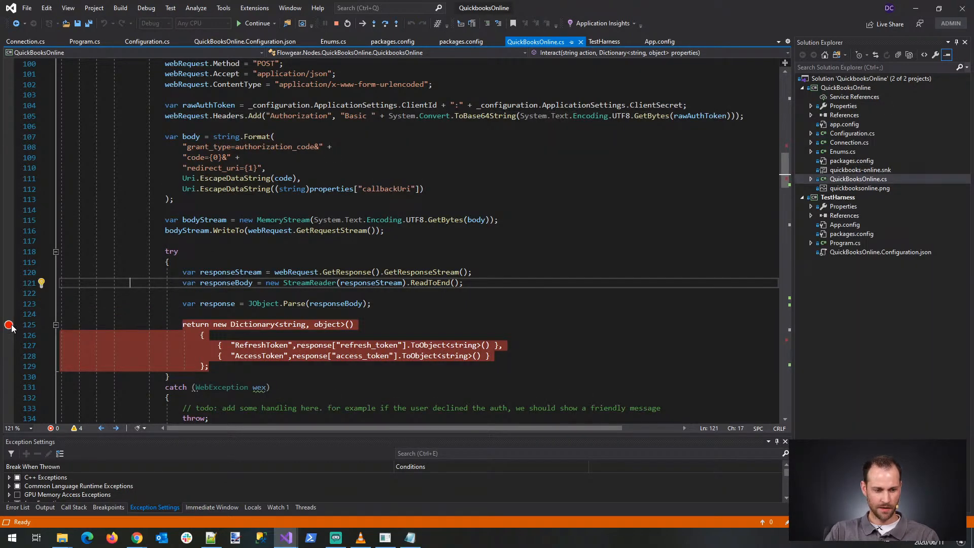
left_click(9, 325)
mouse_move(137, 537)
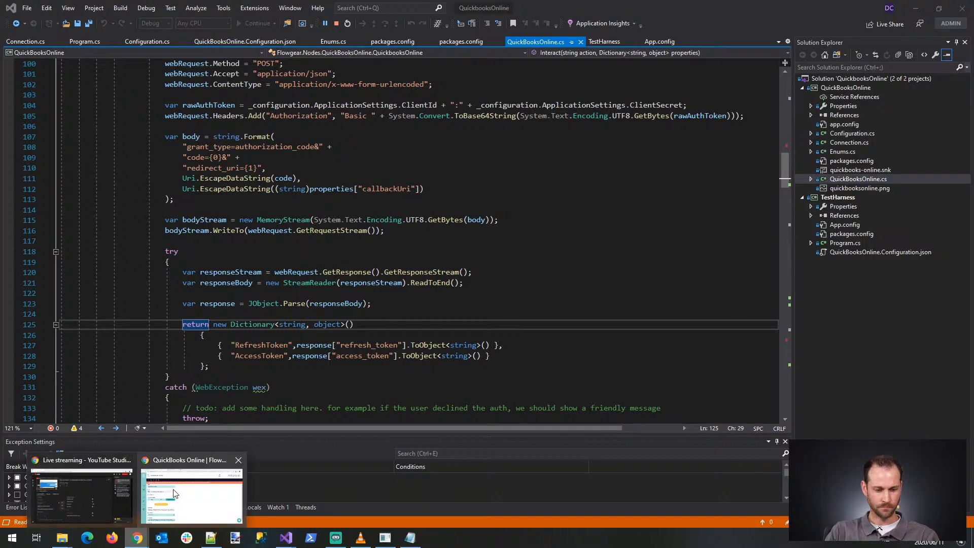
left_click(175, 494)
scroll(369, 312, "down", 1)
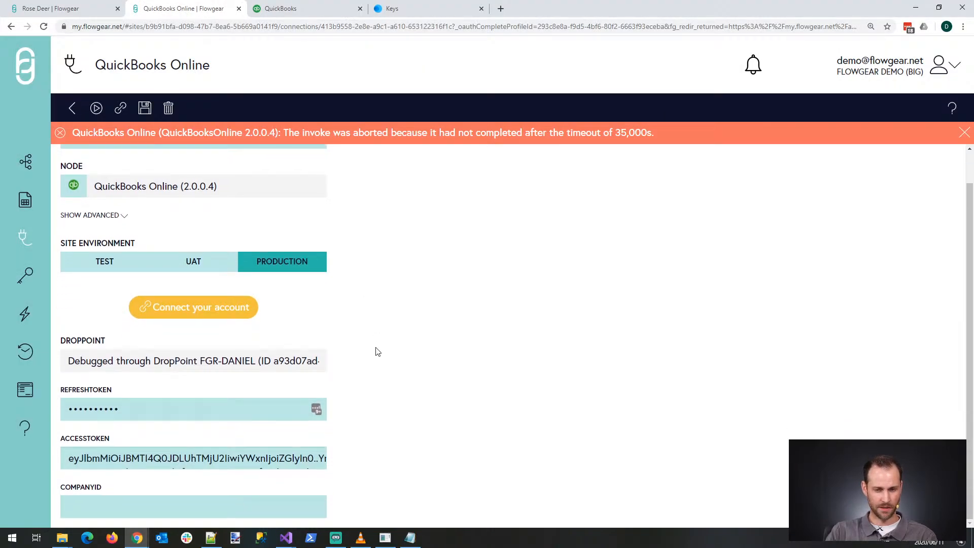
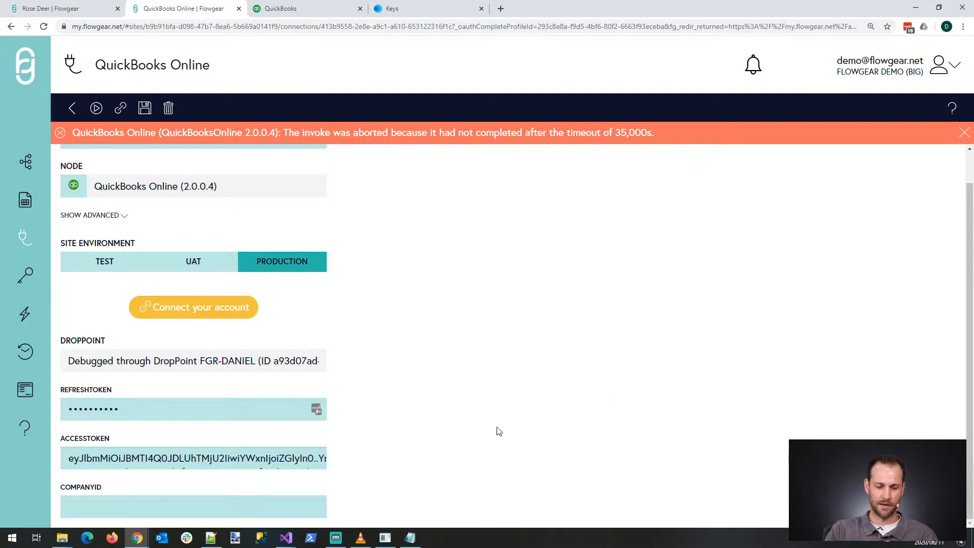
Step: Switch from Flowgear to the running QuickbooksOnline Visual Studio debugging session
left_click(290, 542)
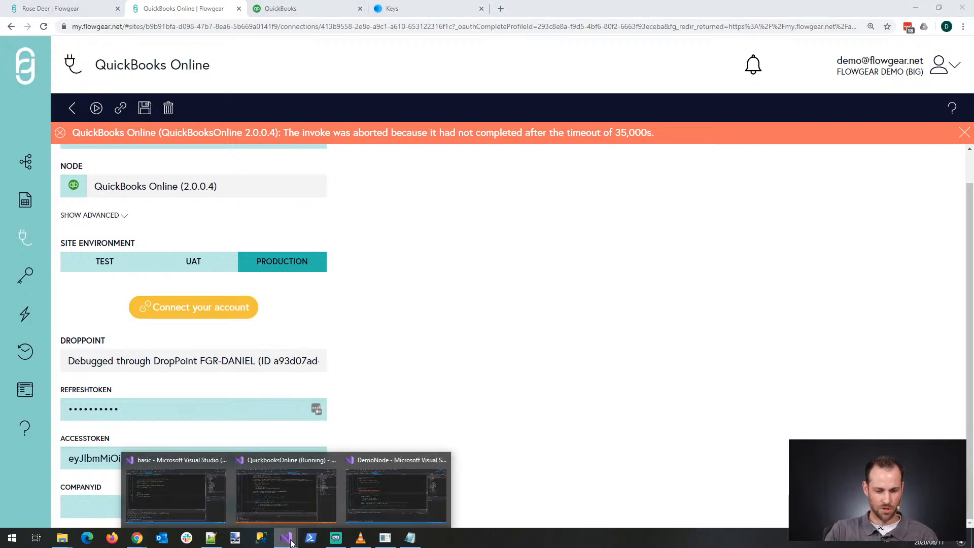
left_click(286, 492)
Step: Review the Invoke method's handleInvoke calls and its TokenExpiredException catch
scroll(395, 238, "down", 10)
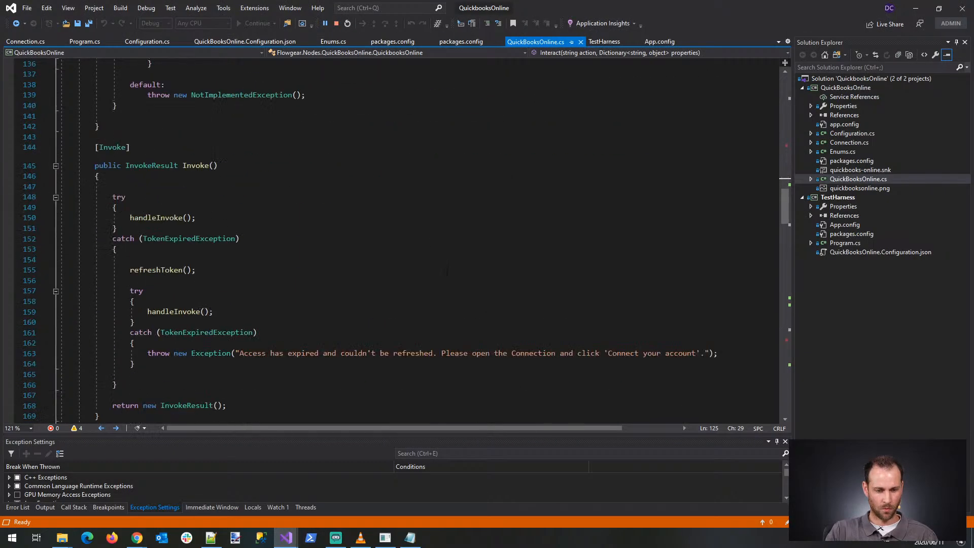
scroll(396, 238, "up", 5)
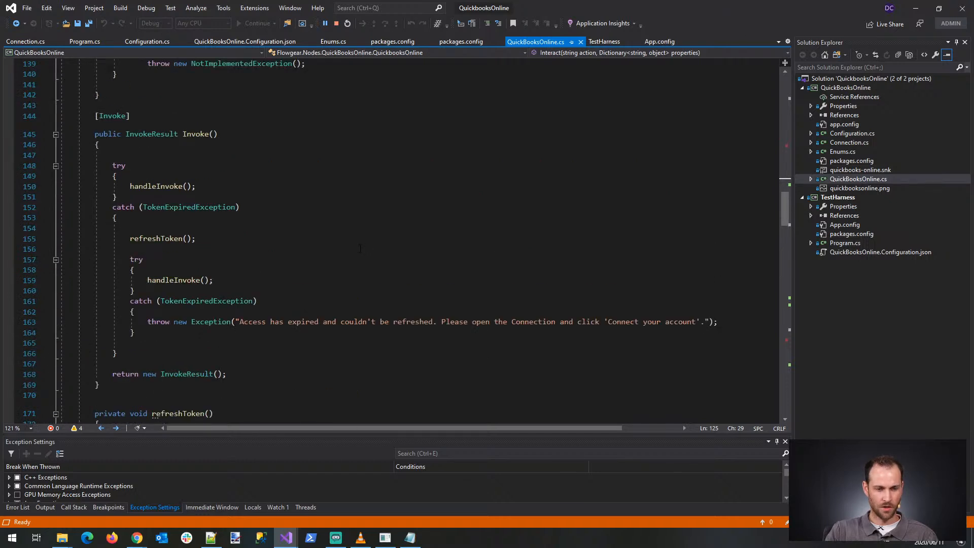
left_click_drag(77, 115, 245, 143)
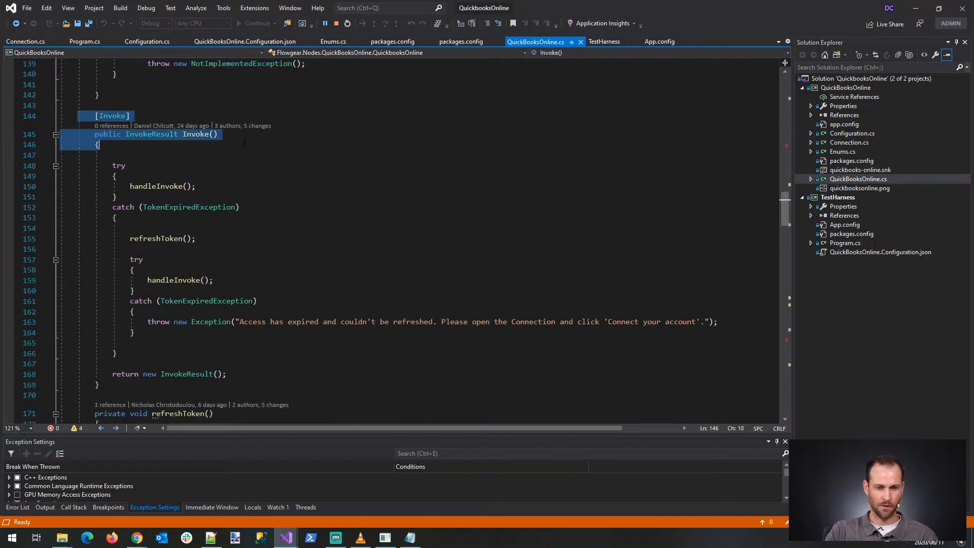
left_click(248, 145)
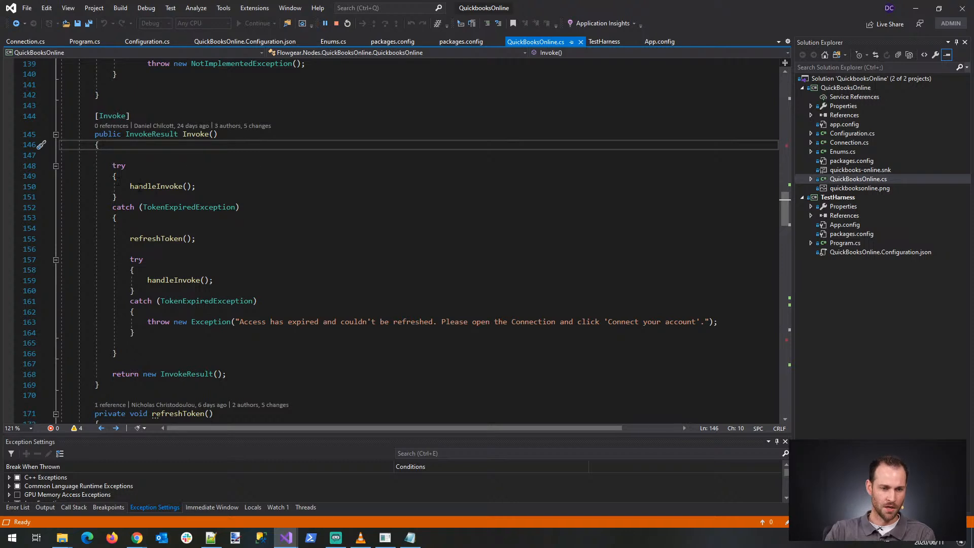
double_click(139, 187)
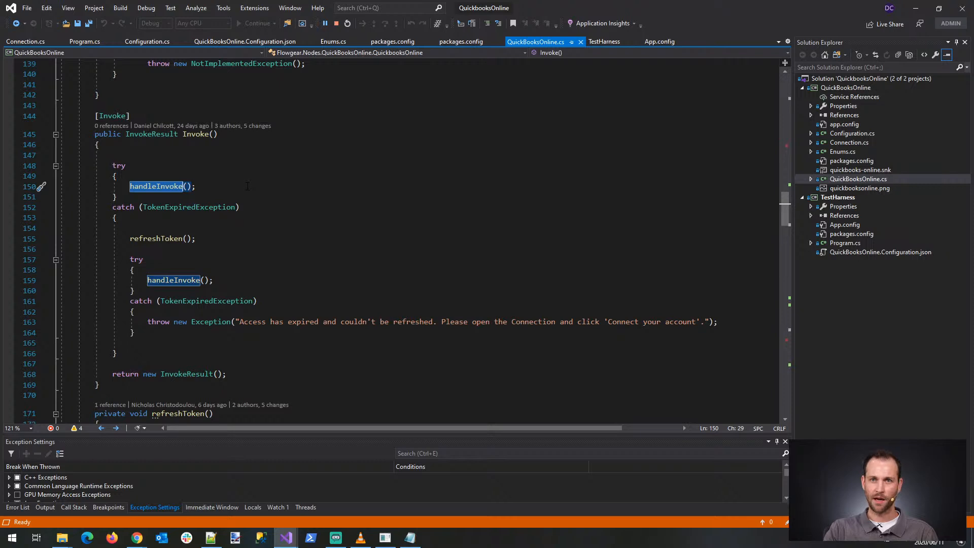
left_click(234, 207)
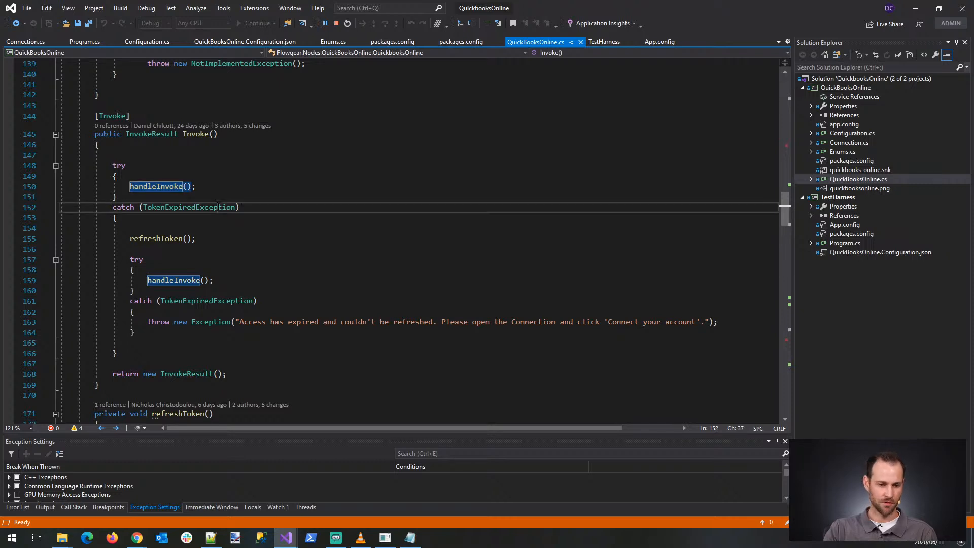
left_click(172, 208)
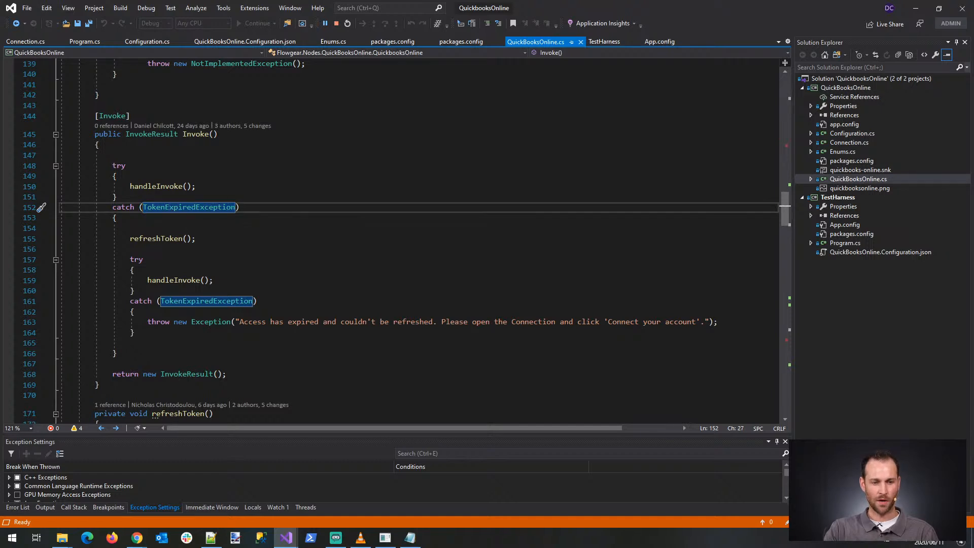
left_click(169, 186)
left_click(214, 207)
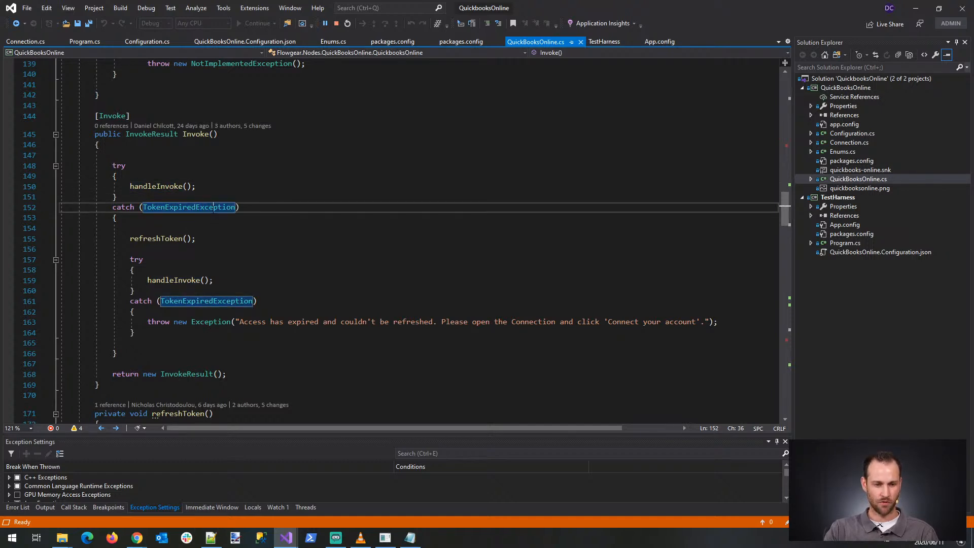
Step: View TokenExpiredException's definition and its Exception base class, then close Connection.cs
key("F12")
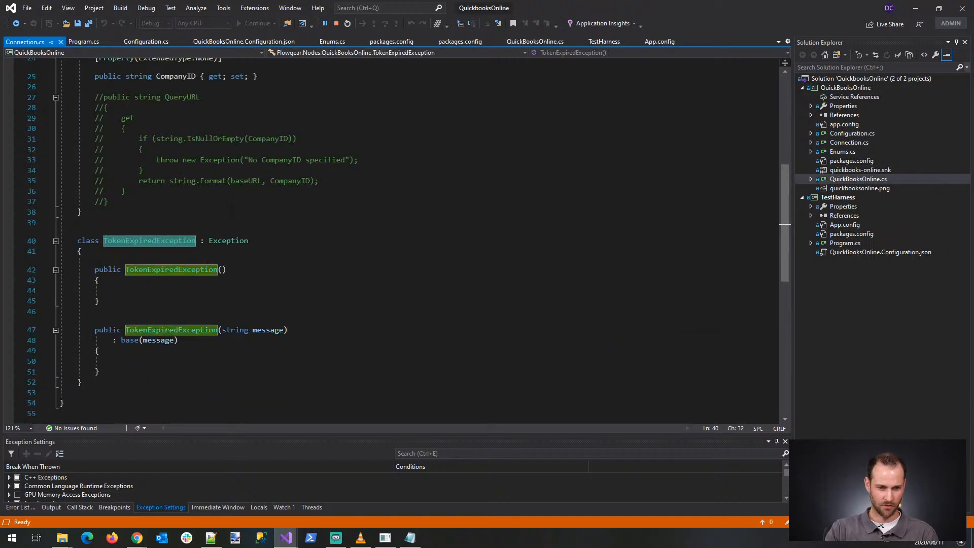
left_click(221, 224)
left_click_drag(187, 241, 249, 240)
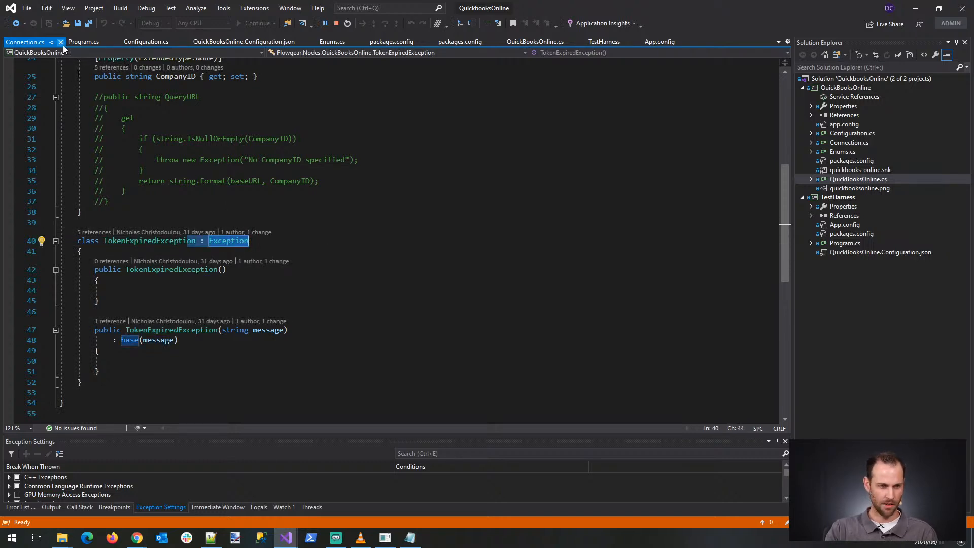
key("ctrl+F4")
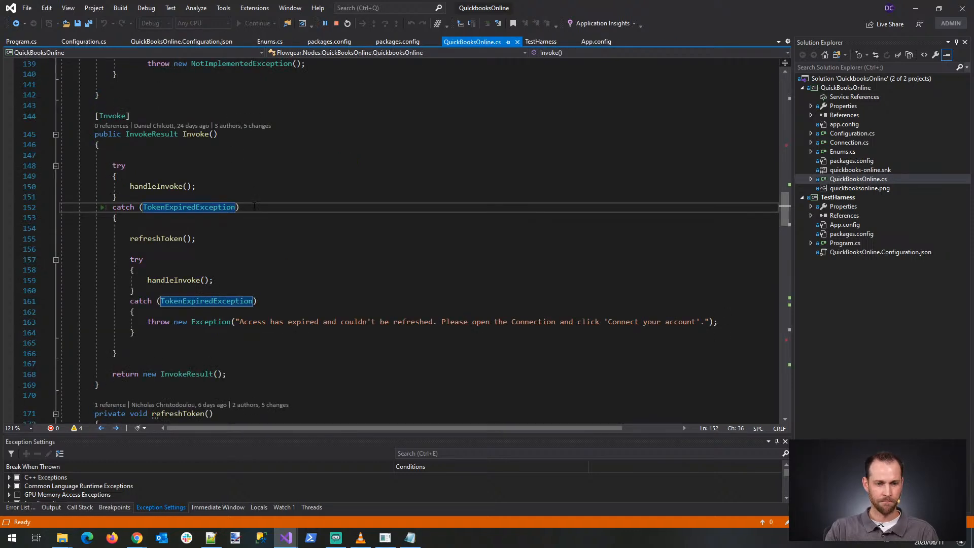
Step: Go to the handleInvoke definition and search the entire solution for TokenExpiredException
left_click_drag(86, 166, 117, 354)
left_click(310, 242)
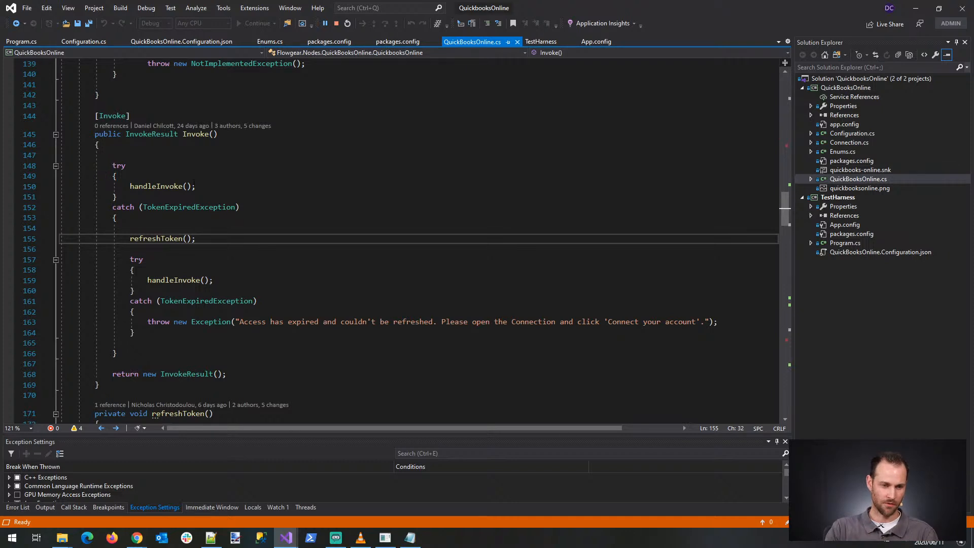
left_click(167, 206)
left_click(164, 186)
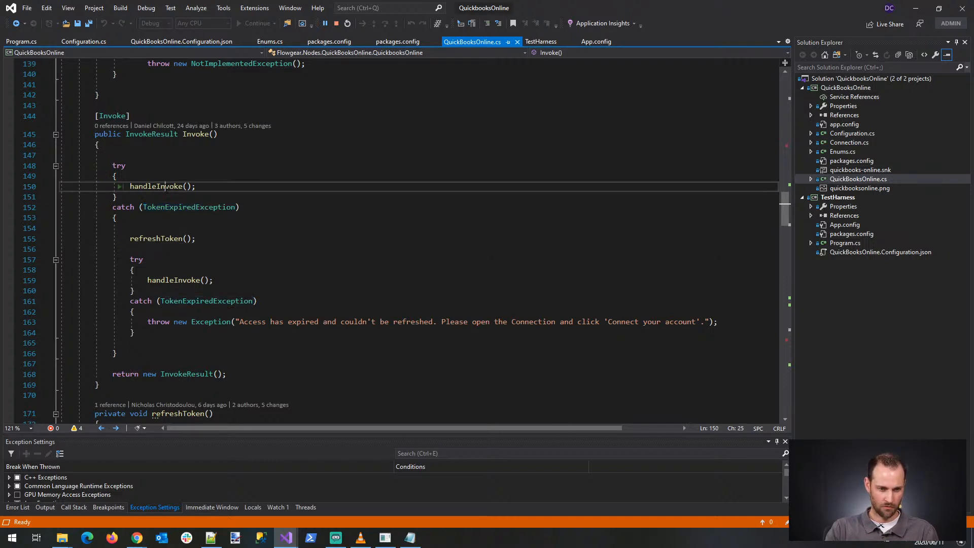
key("F12")
key("ctrl+f")
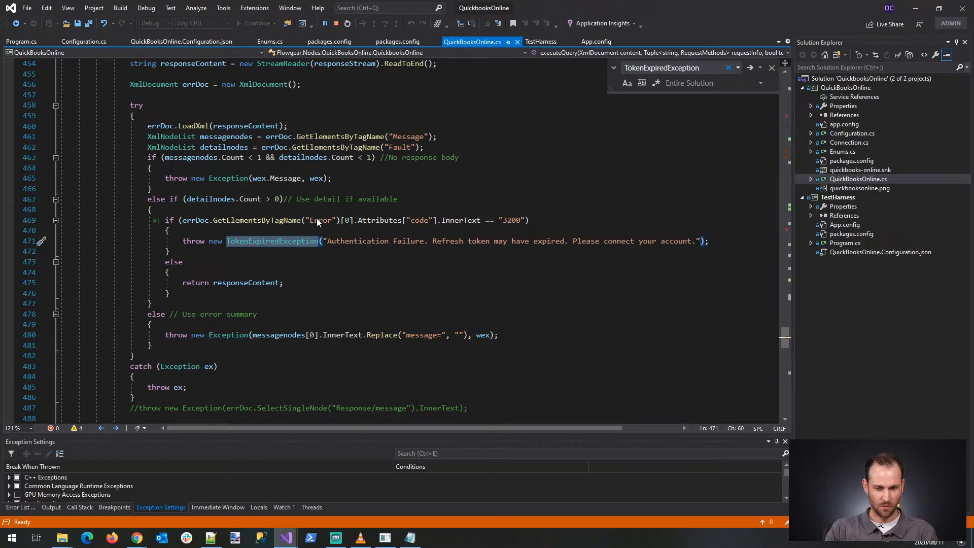
Step: Examine the errDoc check that throws TokenExpiredException when the Error code is 3200
left_click(203, 220)
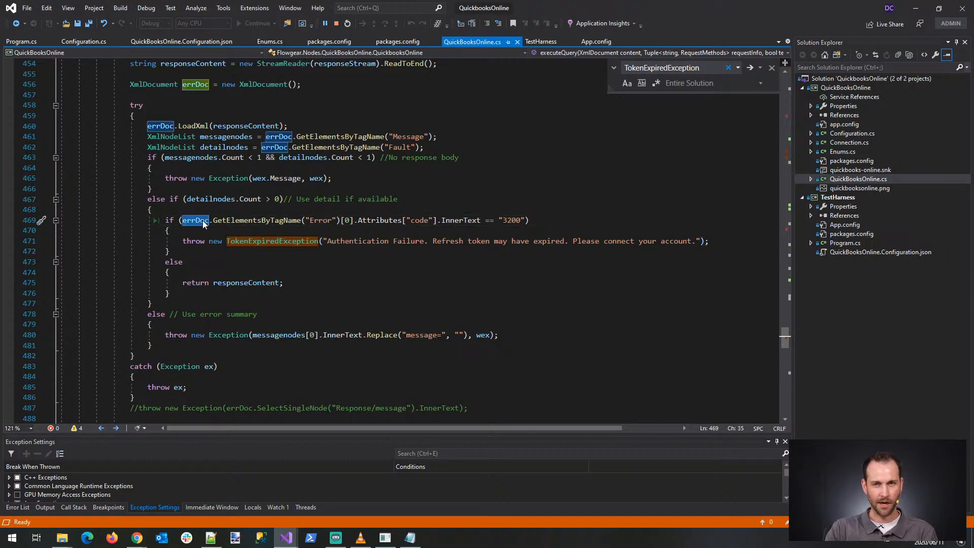
double_click(320, 221)
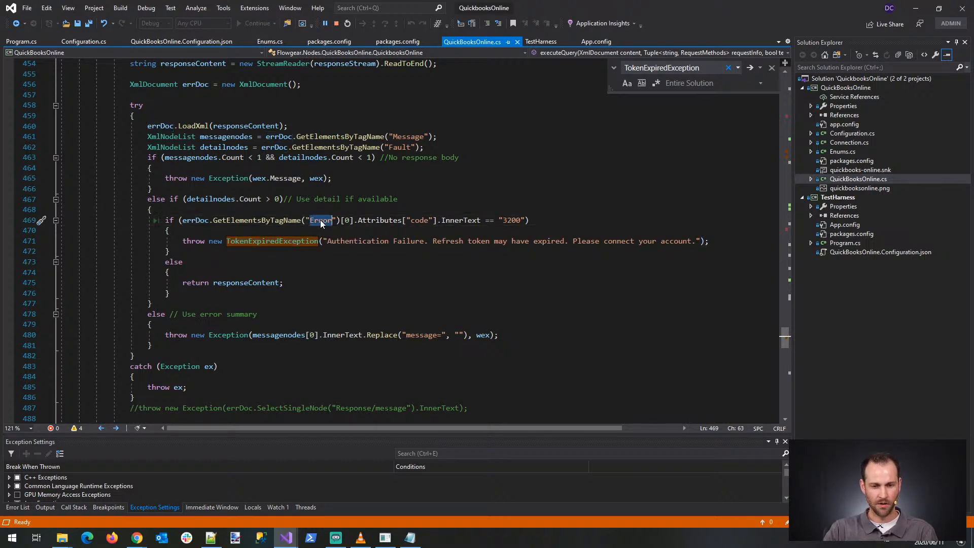
double_click(420, 220)
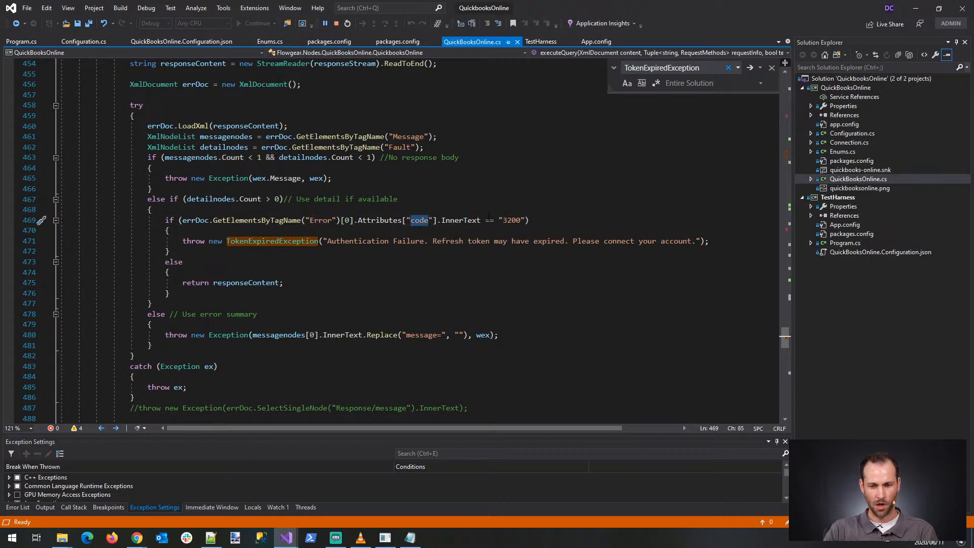
double_click(511, 220)
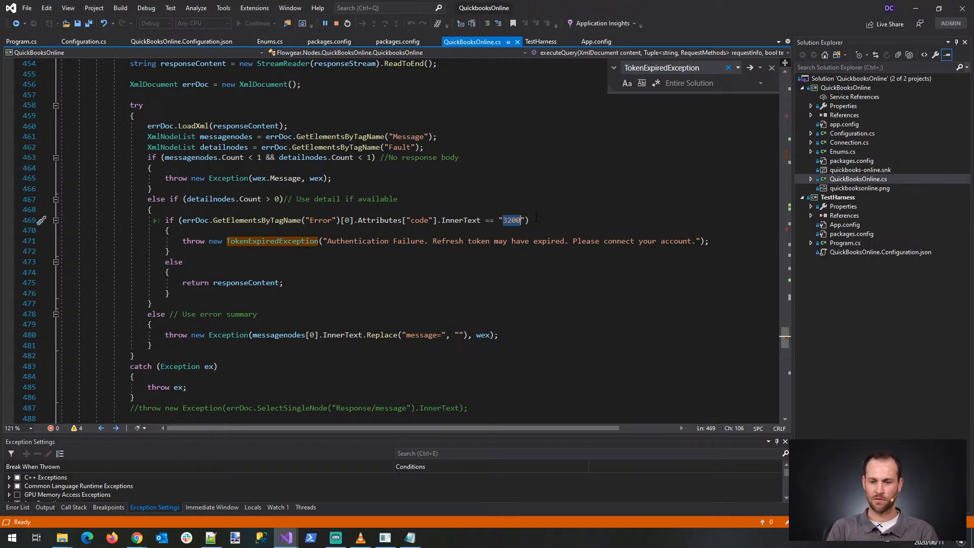
double_click(274, 241)
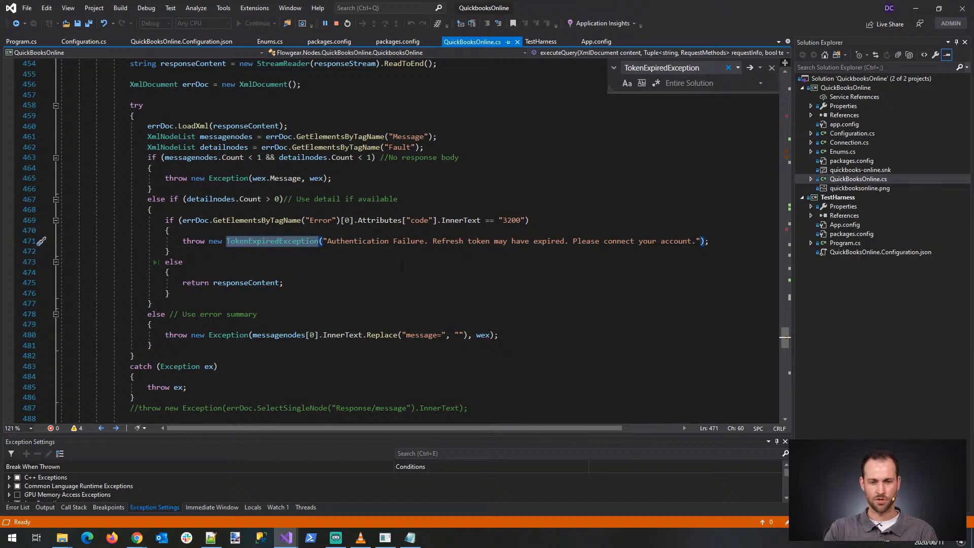
Step: List executeQuery's callers, jump to the line 402 call, and close QuickBooksOnline.cs
scroll(402, 267, "up", 20)
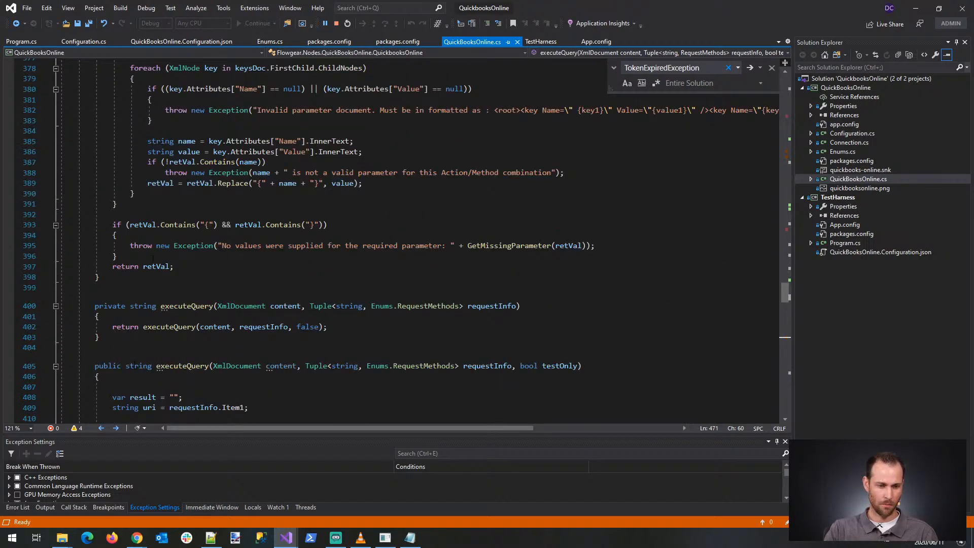
left_click(111, 357)
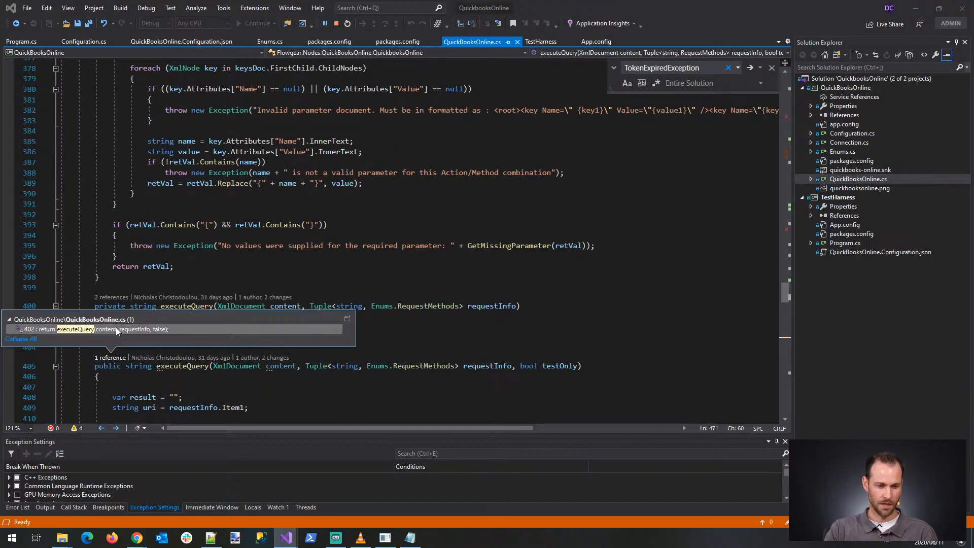
double_click(116, 329)
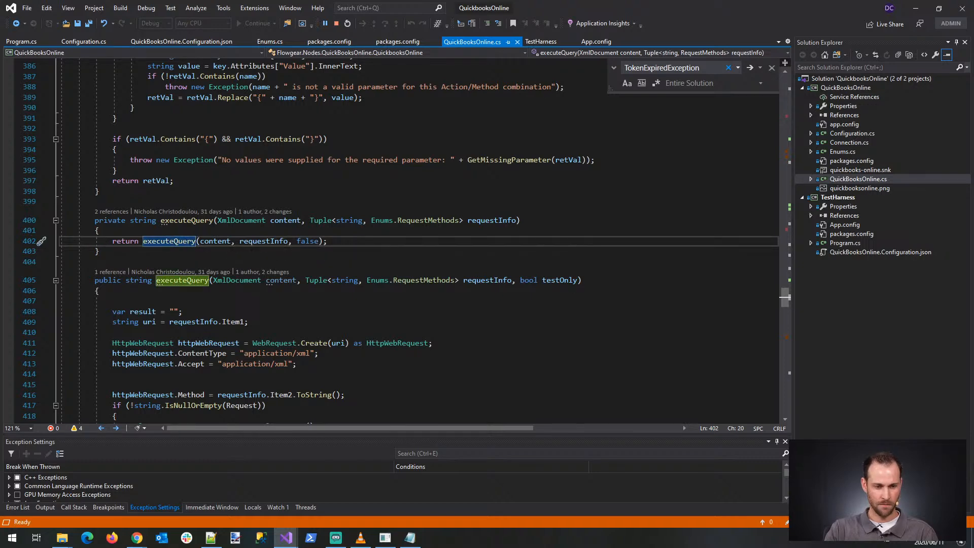
left_click(517, 42)
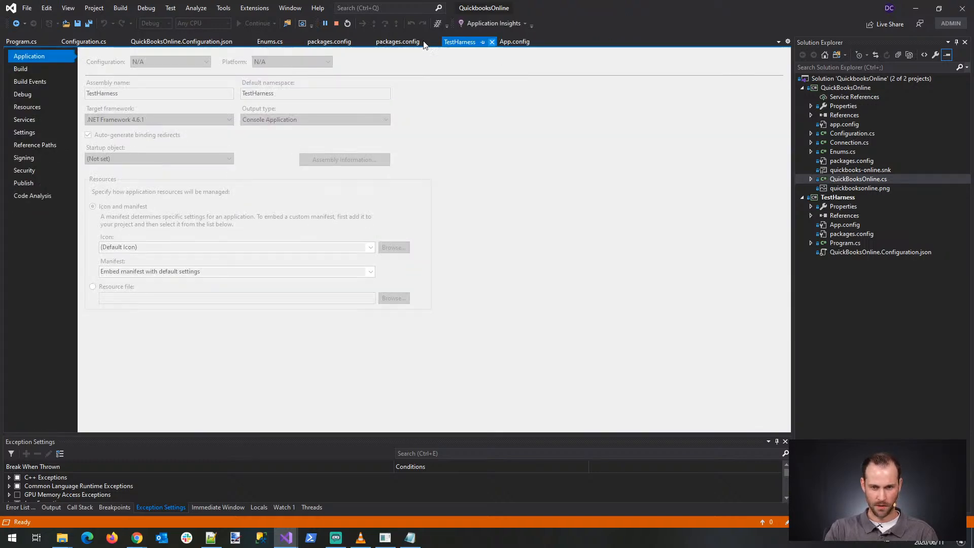
Step: Reopen QuickBooksOnline.cs and jump to the Invoke() method
double_click(892, 179)
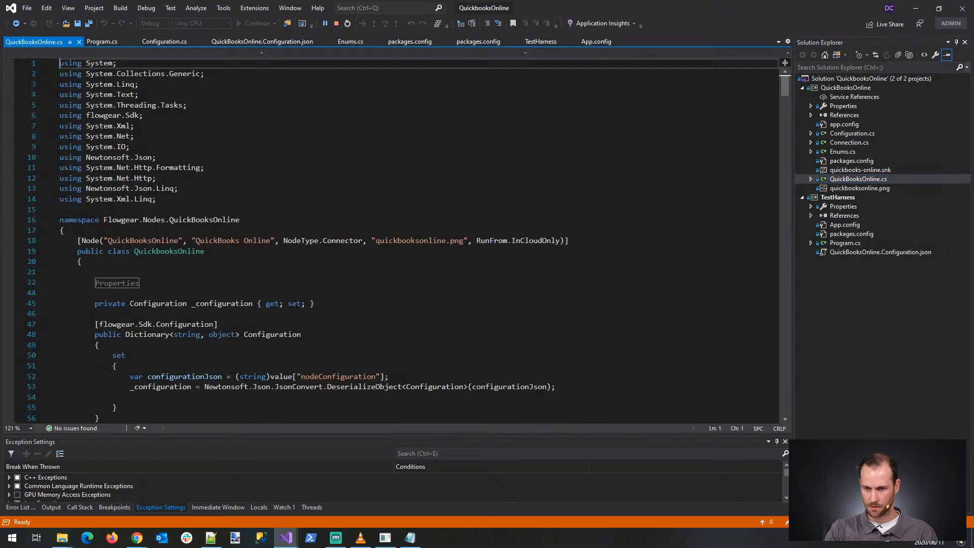
left_click(597, 53)
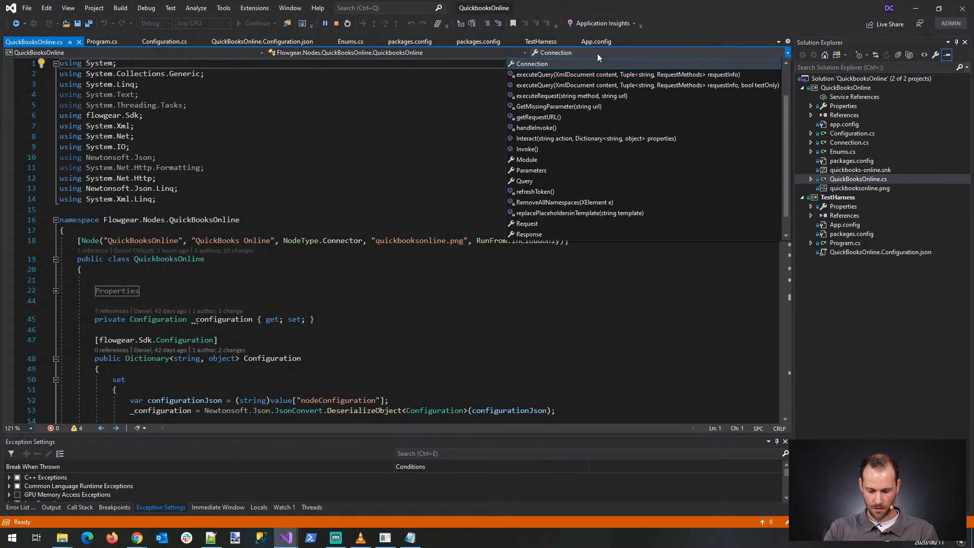
left_click(537, 148)
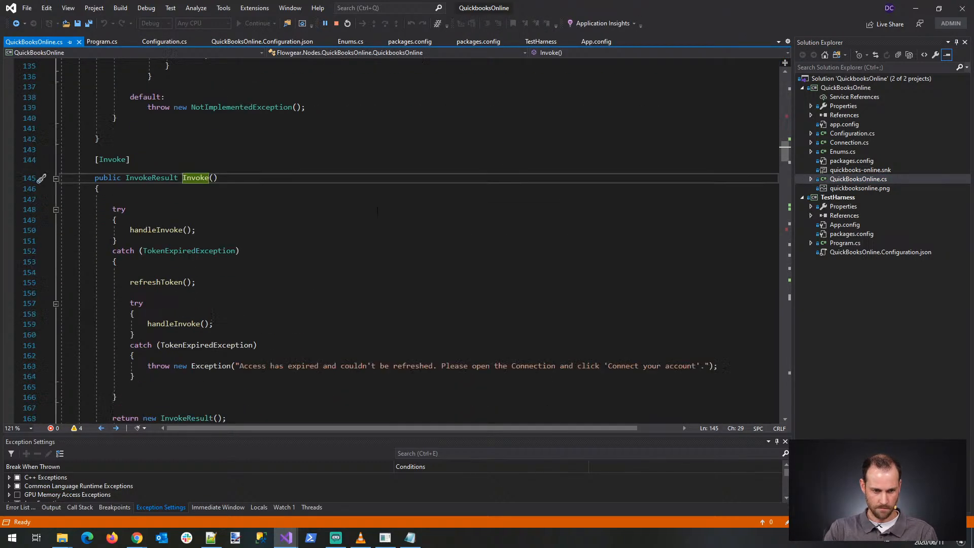
scroll(378, 211, "down", 3)
Step: Review Invoke's catch blocks: the refreshToken call on line 155 and the retried handleInvoke on line 159
double_click(165, 158)
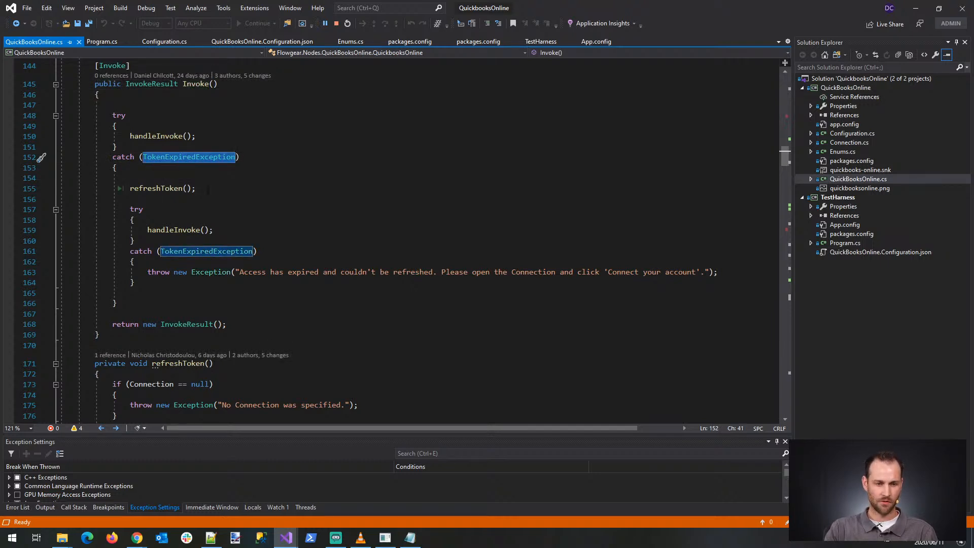
left_click_drag(208, 188, 121, 191)
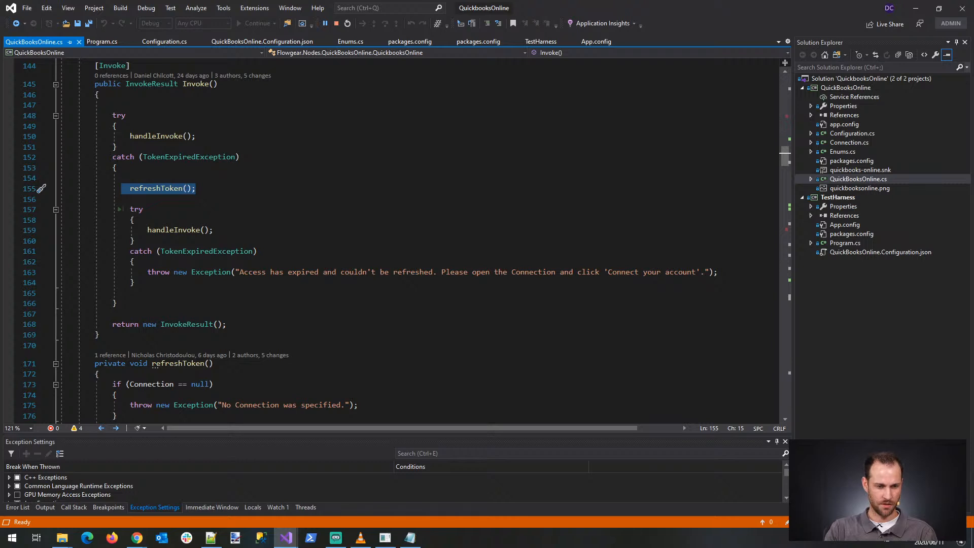
left_click(275, 195)
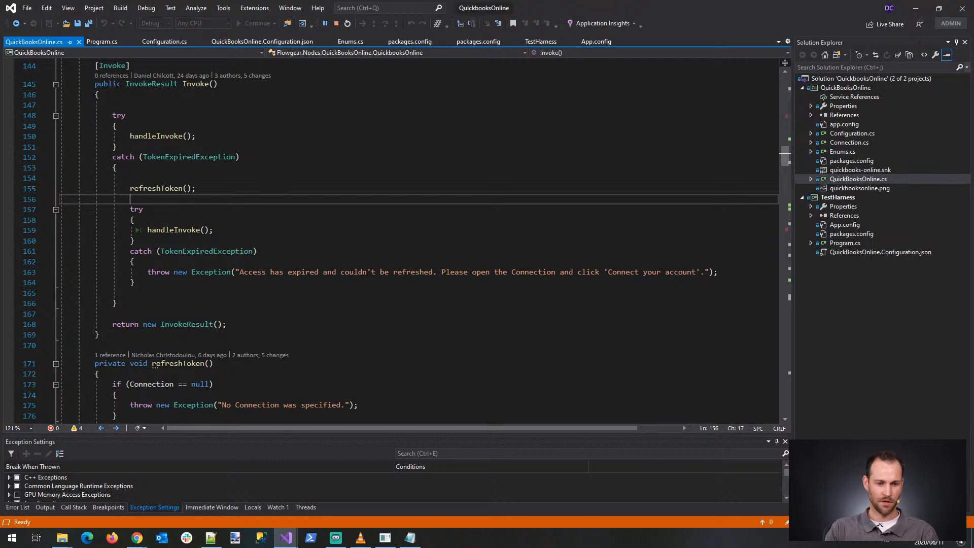
left_click_drag(127, 231, 215, 231)
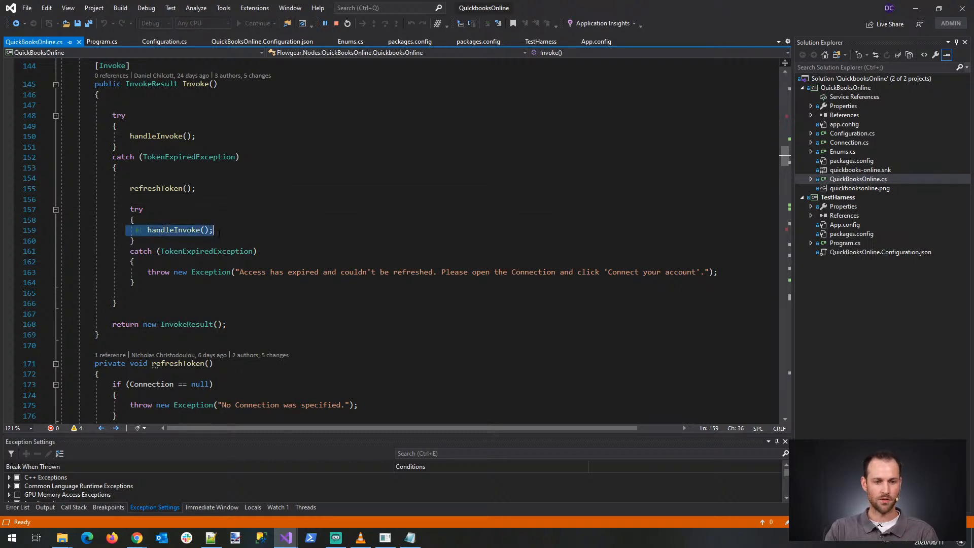
left_click(224, 230)
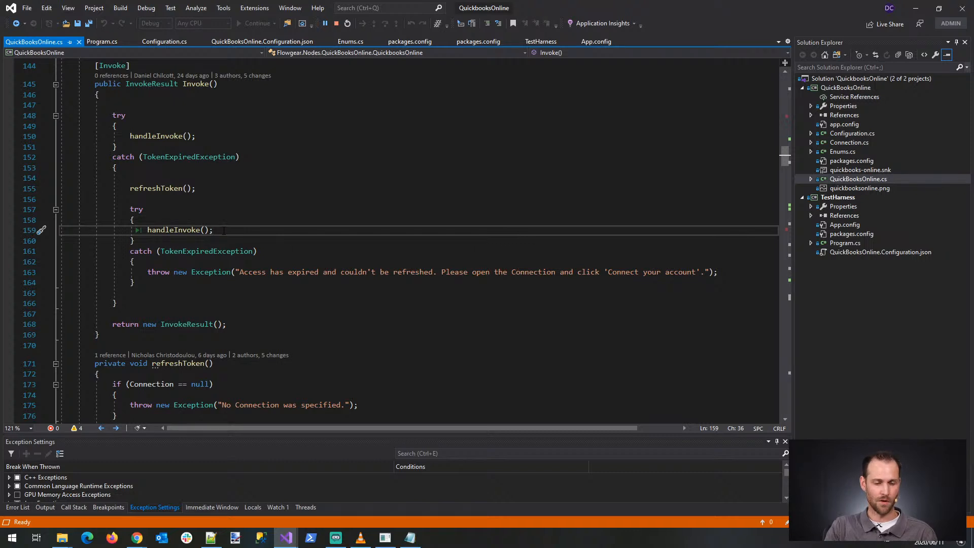
double_click(205, 251)
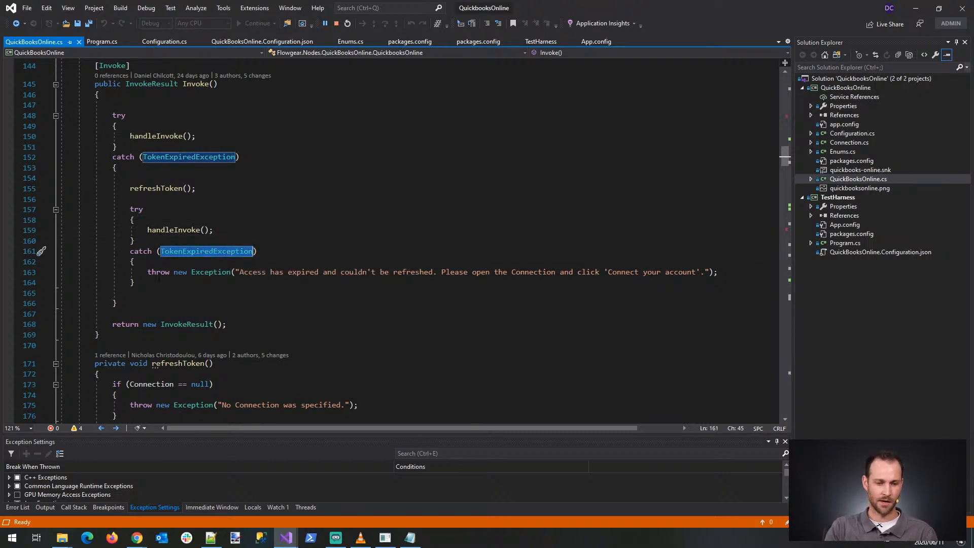
left_click(274, 272)
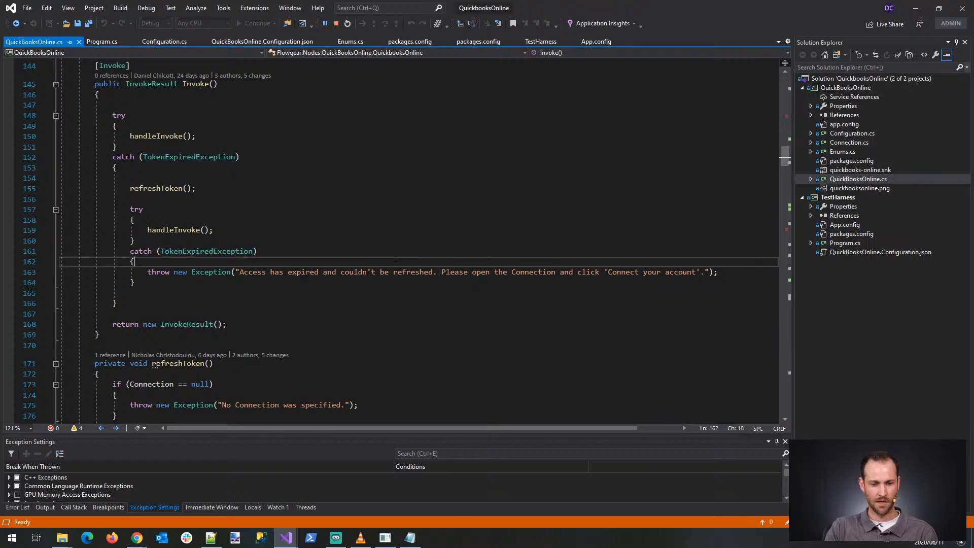
left_click_drag(275, 272, 377, 272)
left_click(413, 241)
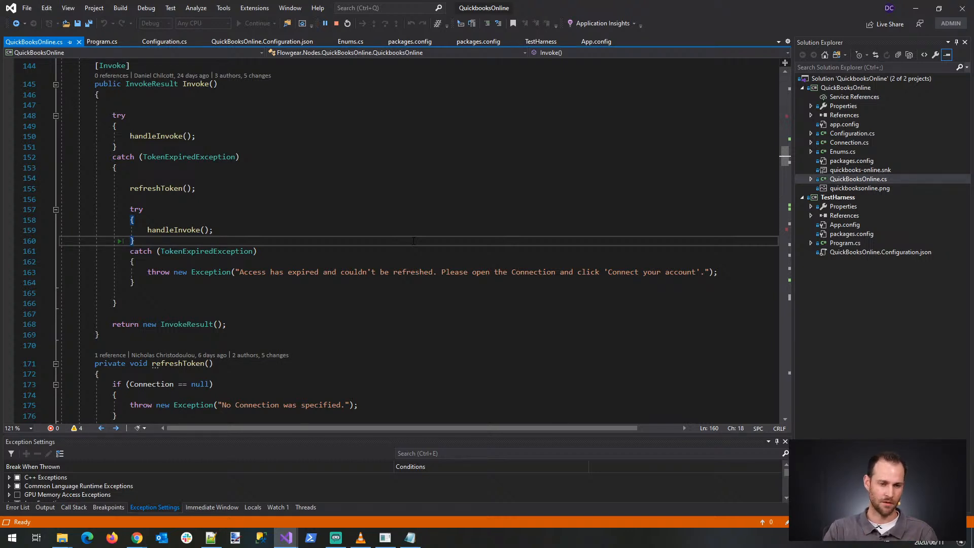
left_click(385, 232)
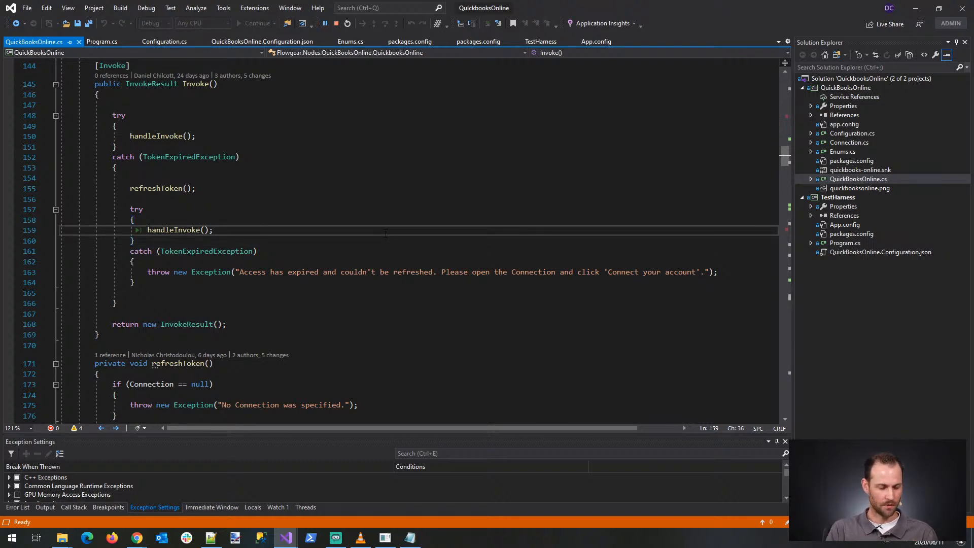
left_click(187, 230)
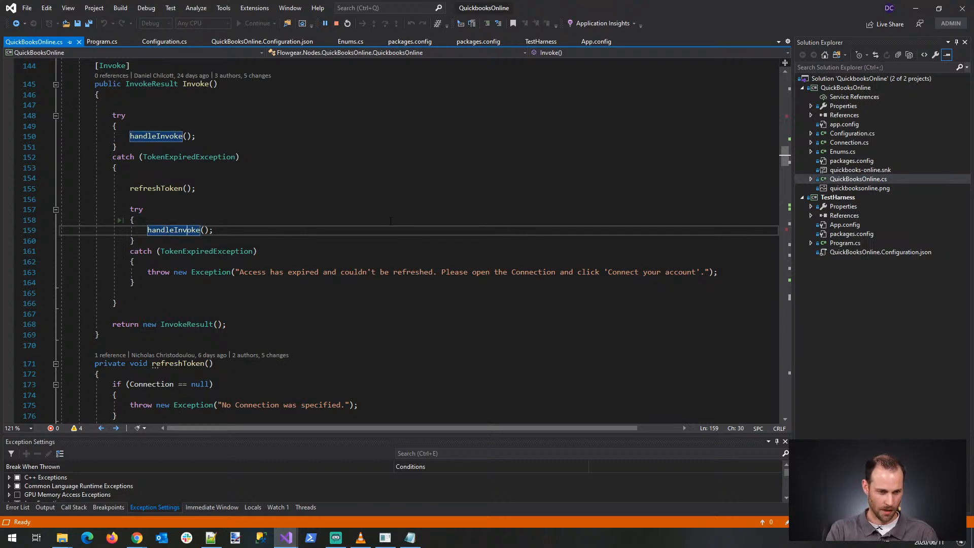
Step: Go to refreshToken and inspect its Callback call with action lockAndGetConnection
left_click(159, 188)
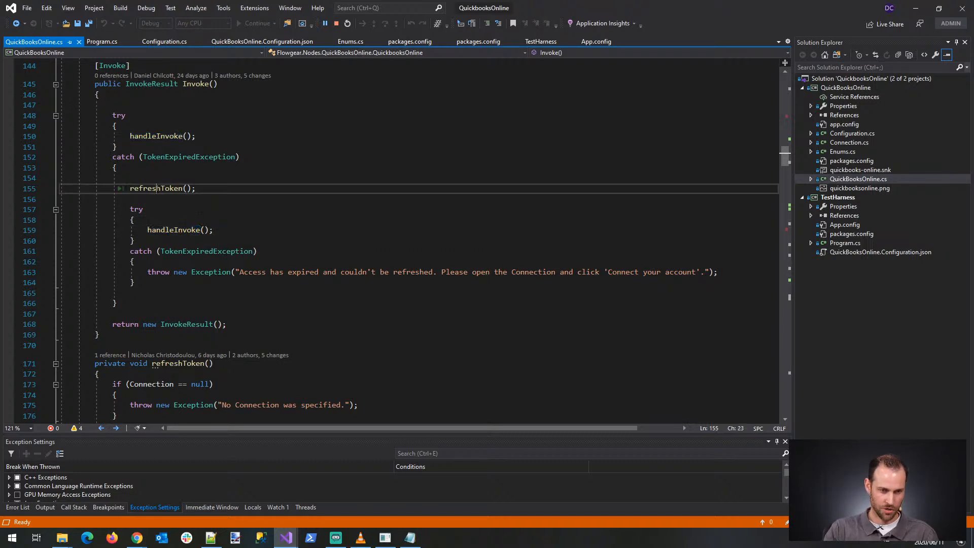
key("F12")
left_click(327, 283)
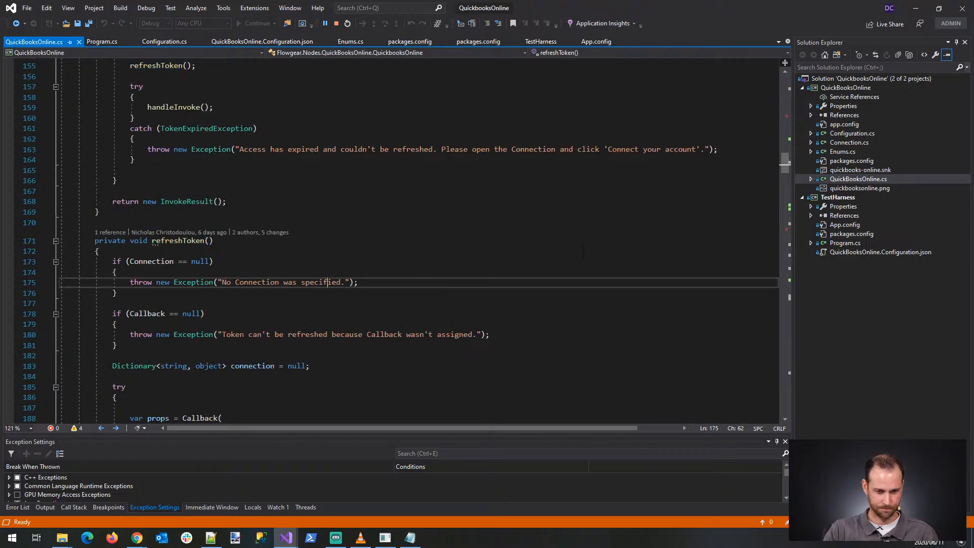
scroll(327, 283, "down", 3)
scroll(327, 282, "down", 2)
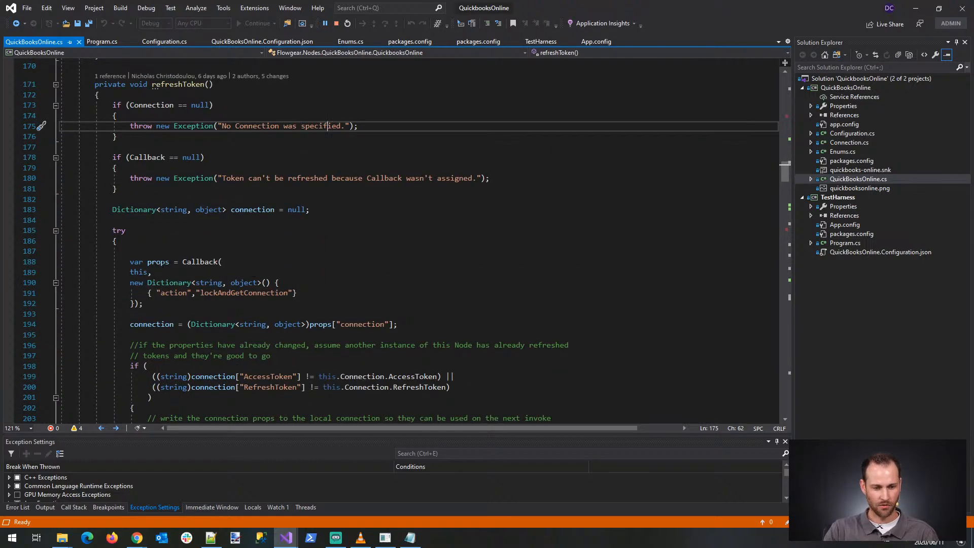
left_click_drag(104, 262, 144, 303)
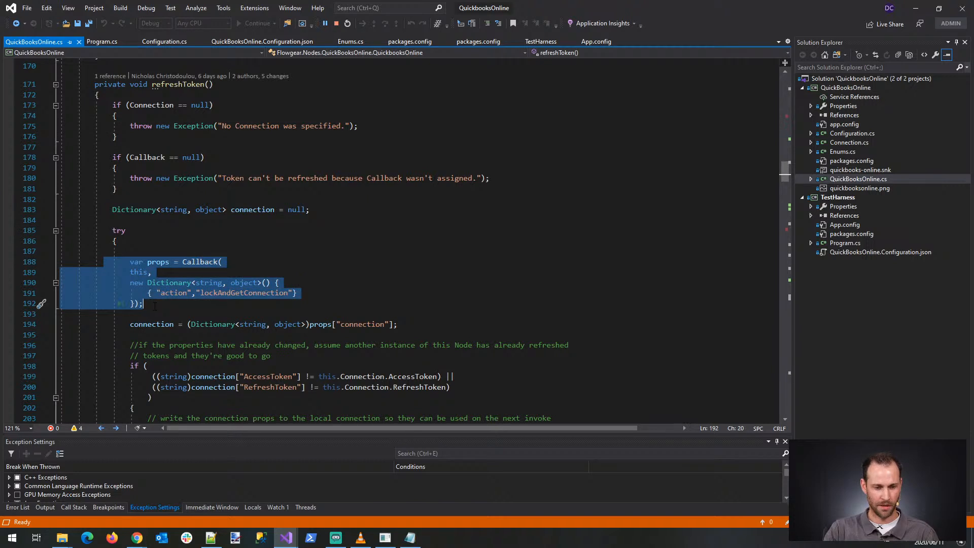
double_click(193, 263)
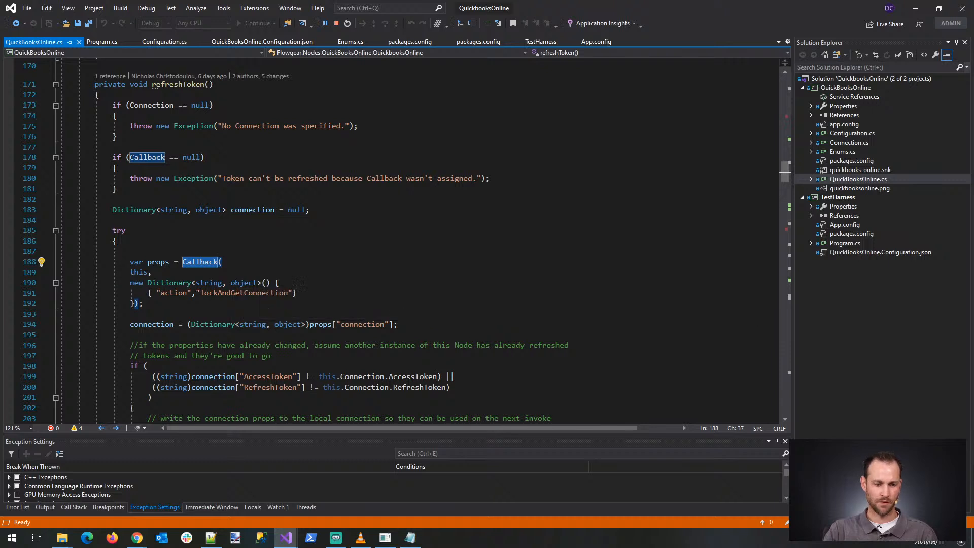
double_click(178, 293)
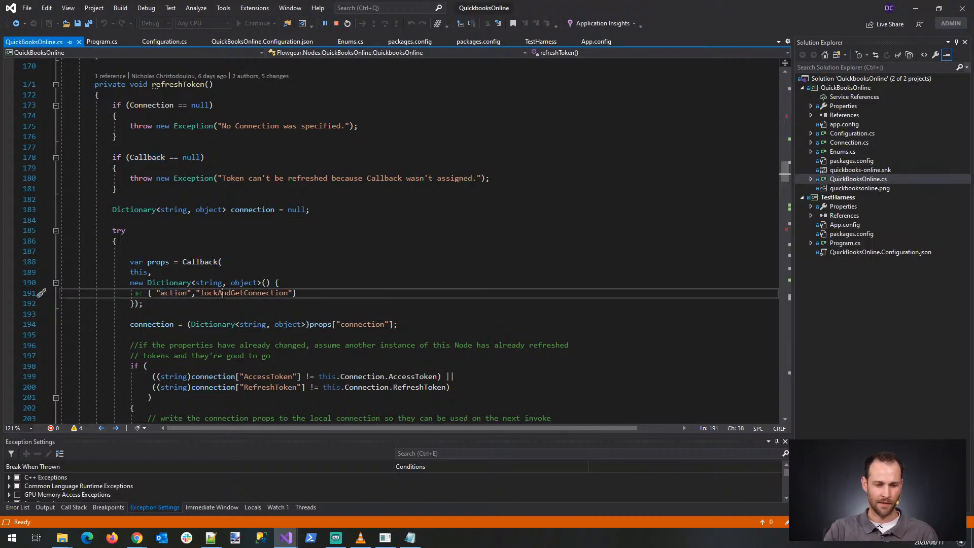
double_click(222, 294)
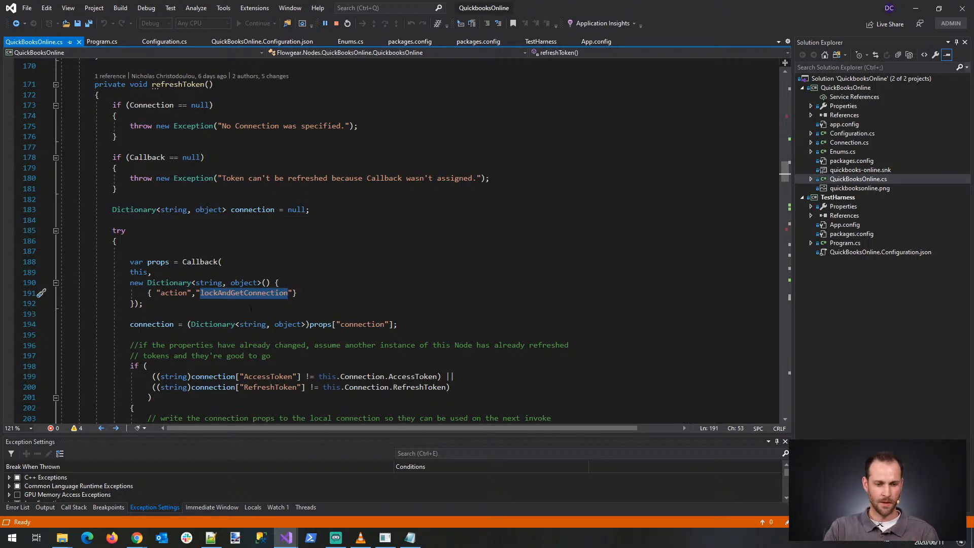
left_click(200, 262)
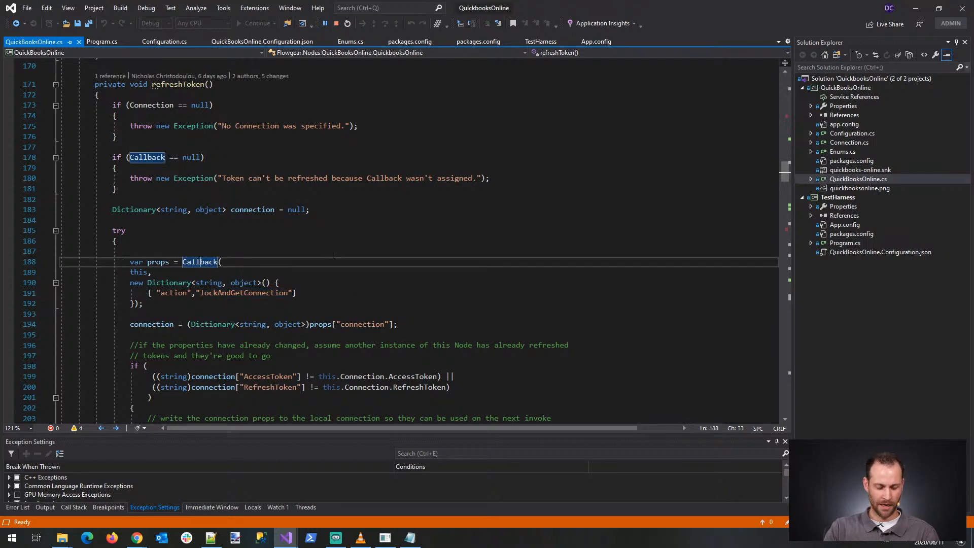
Step: Inspect the Callback event's PrivilegedCallback declaration
key("F12")
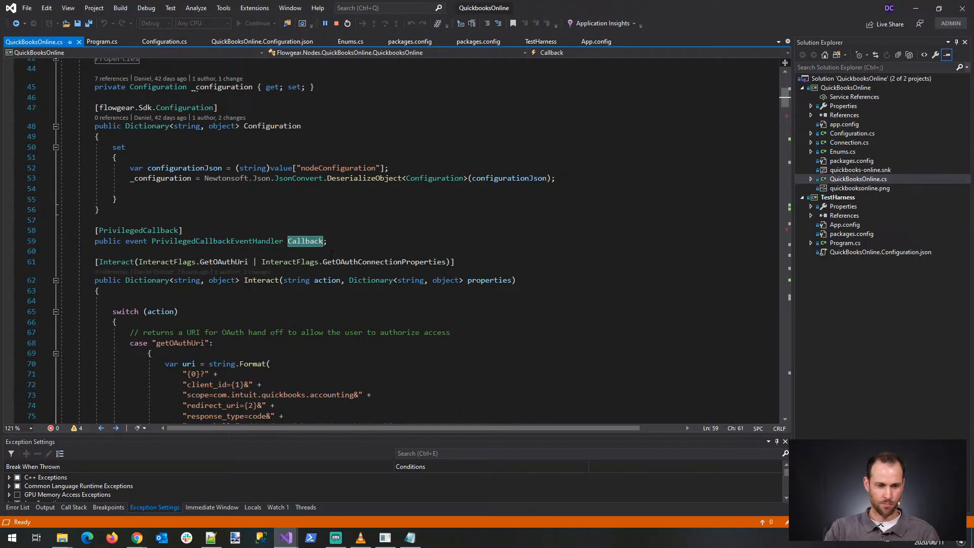
left_click_drag(90, 231, 332, 246)
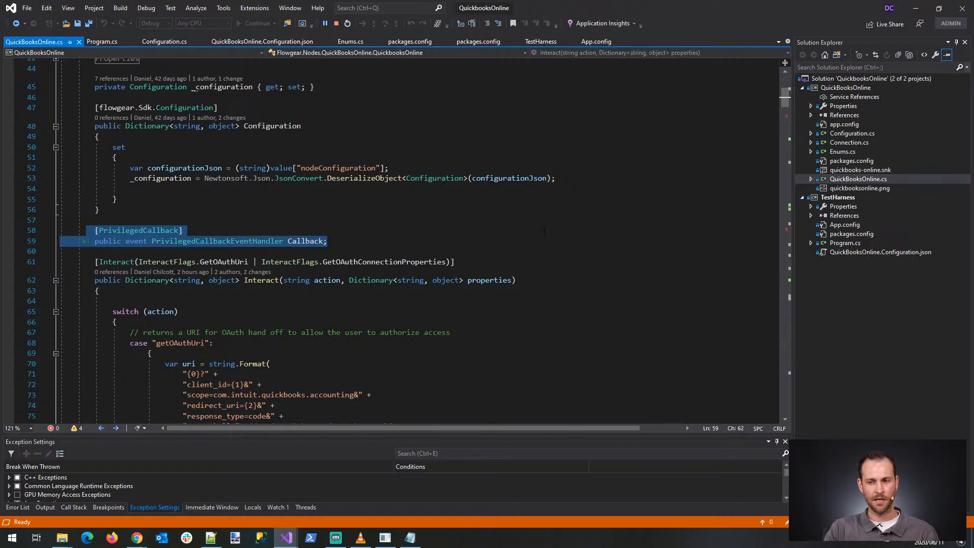
left_click_drag(784, 104, 783, 200)
left_click(644, 53)
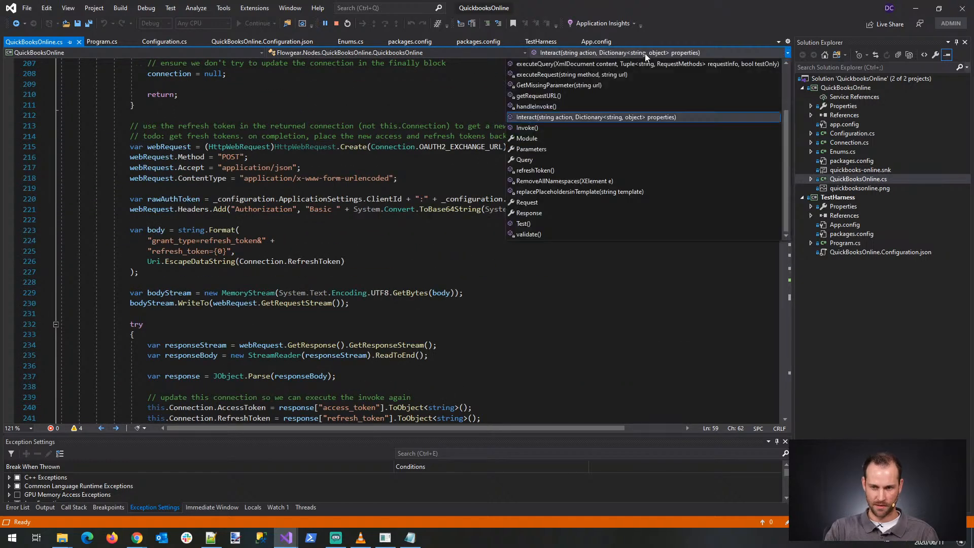
left_click(403, 135)
Step: Search for 'refresht', return to refreshToken, and indent the Callback argument lines 189–192
key("ctrl+f")
type("refresht")
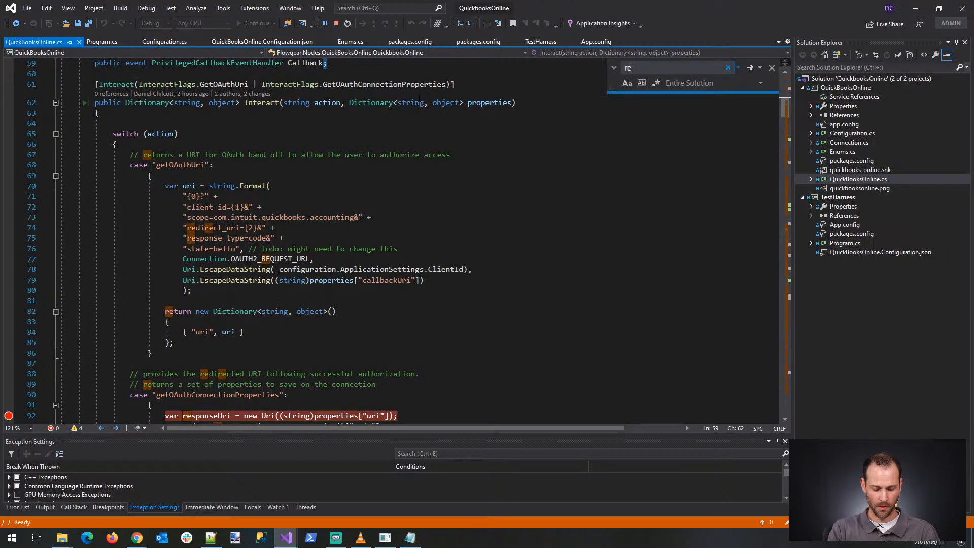
left_click(648, 53)
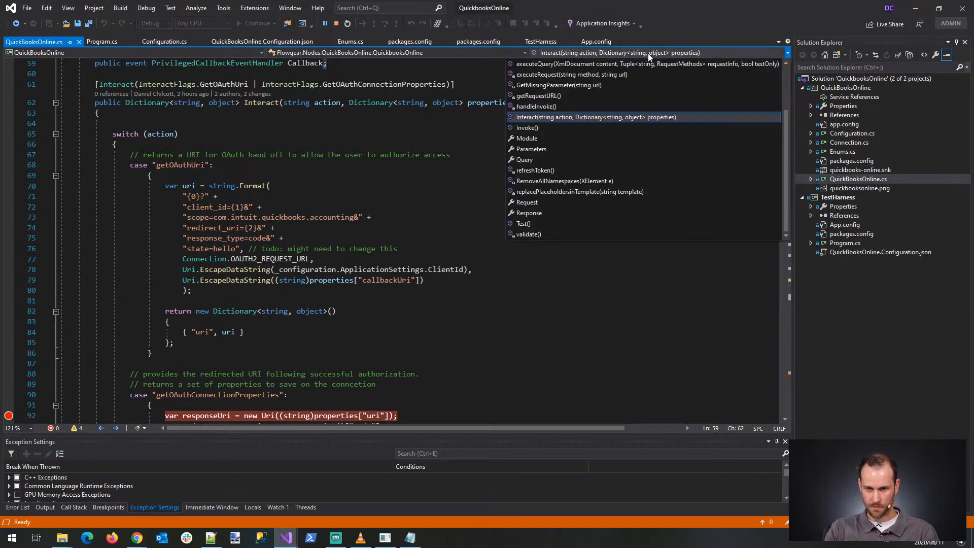
left_click(606, 129)
left_click(167, 348)
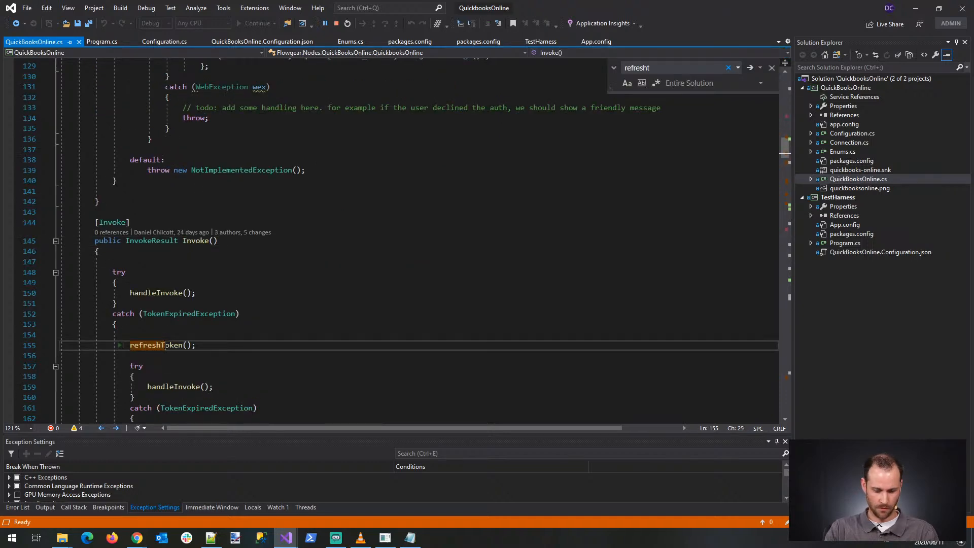
key("F12")
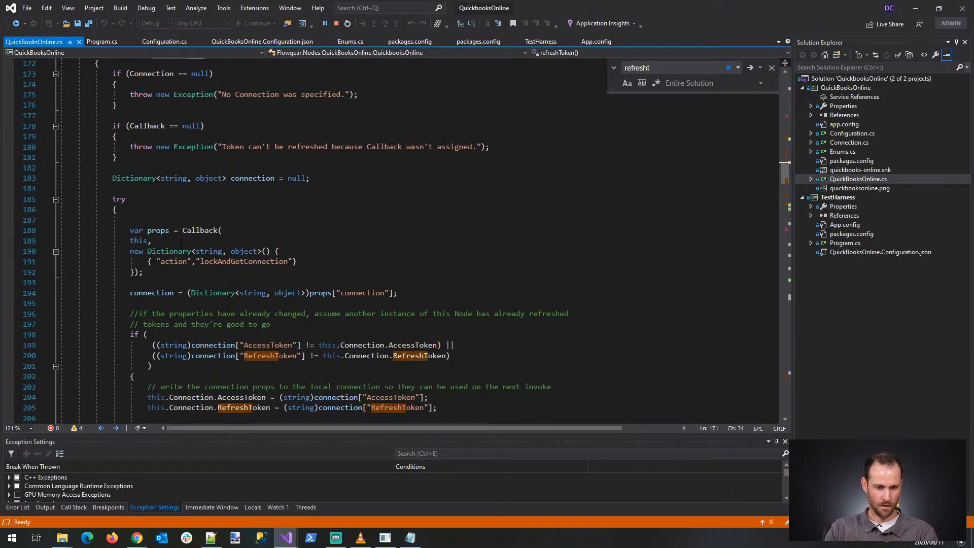
left_click_drag(125, 241, 147, 273)
key("Tab")
Step: Highlight uses of props and the connection variable read from it on line 194
left_click(166, 231)
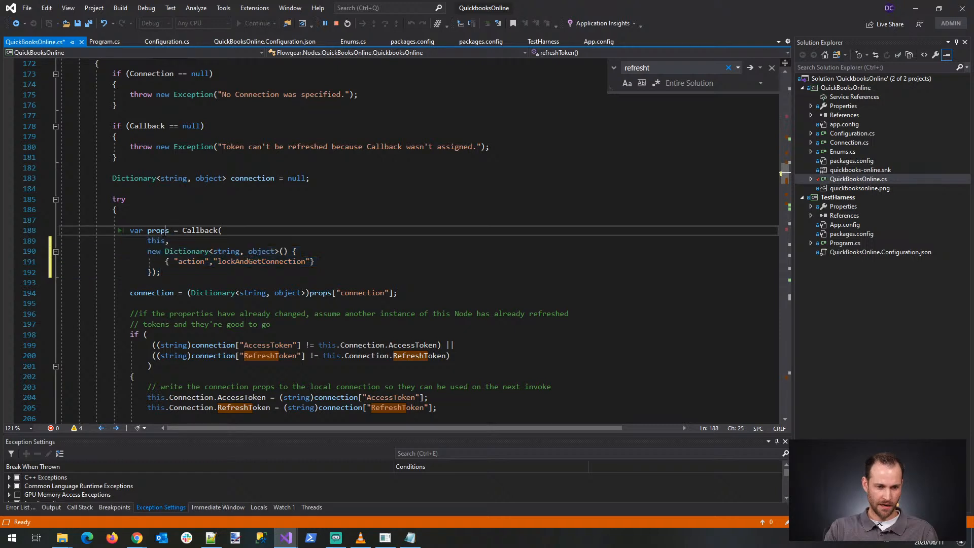
double_click(161, 231)
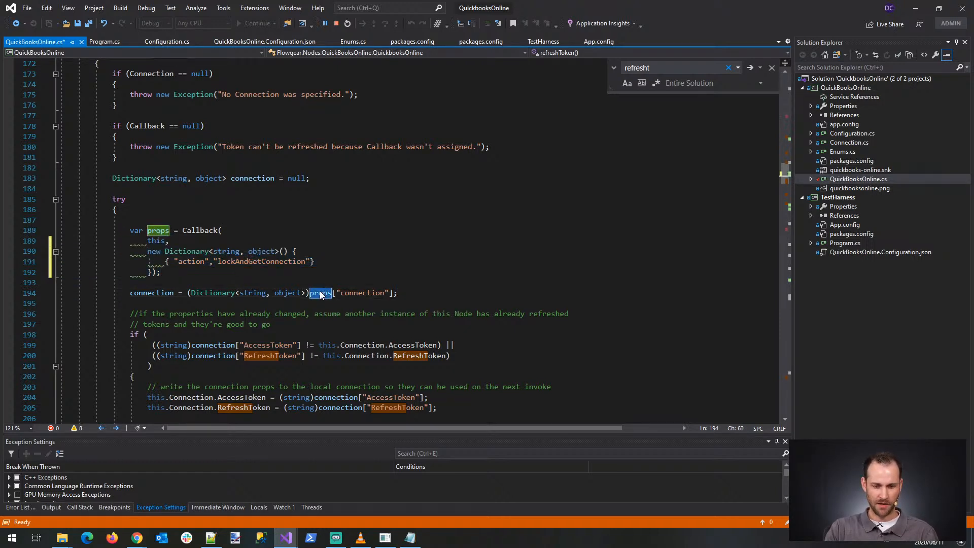
double_click(361, 292)
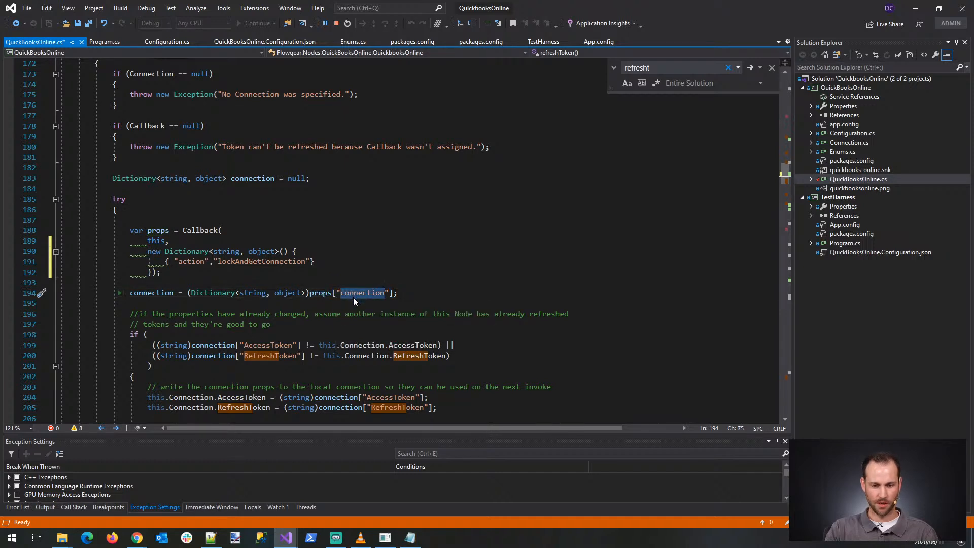
double_click(148, 292)
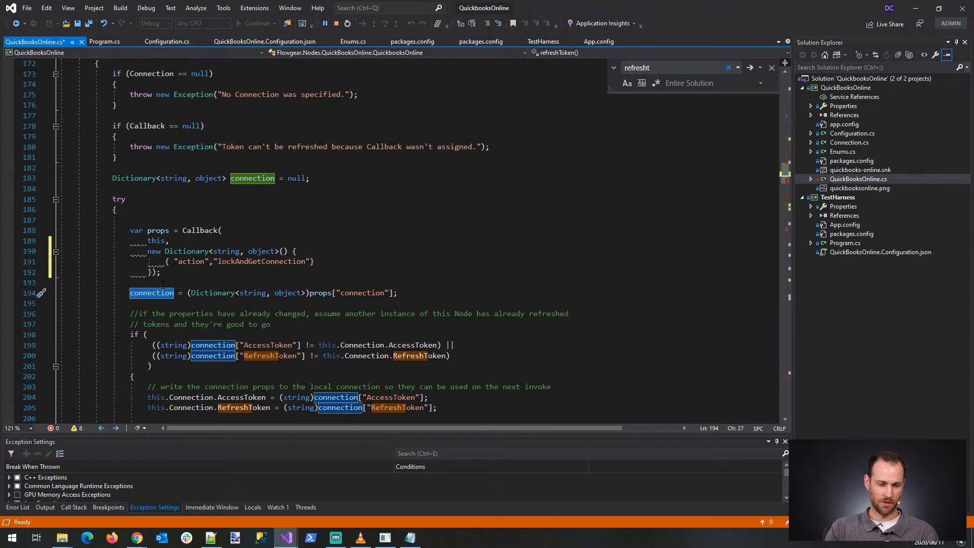
Step: Check the RefreshToken and AccessToken fields on the Flowgear QuickBooks Online connection page
mouse_move(137, 537)
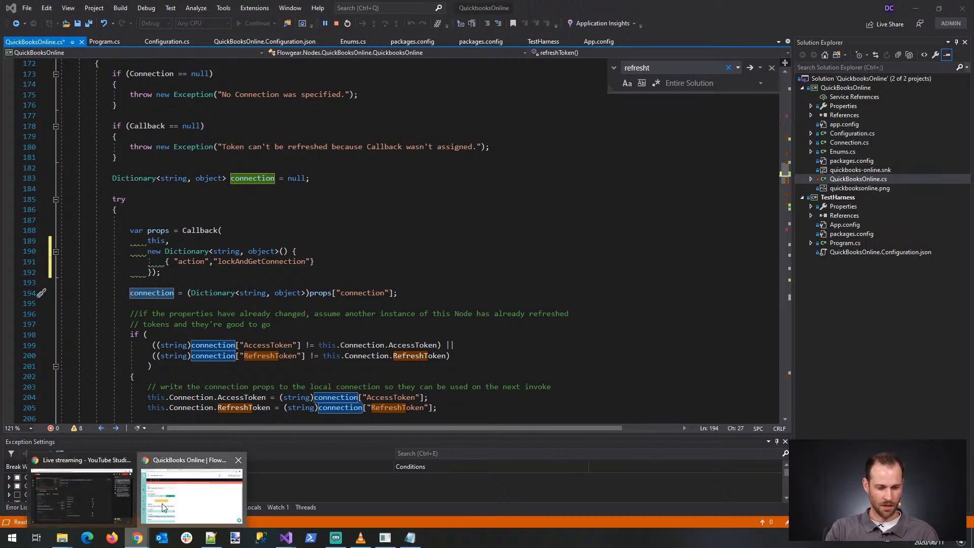
left_click(163, 507)
double_click(75, 392)
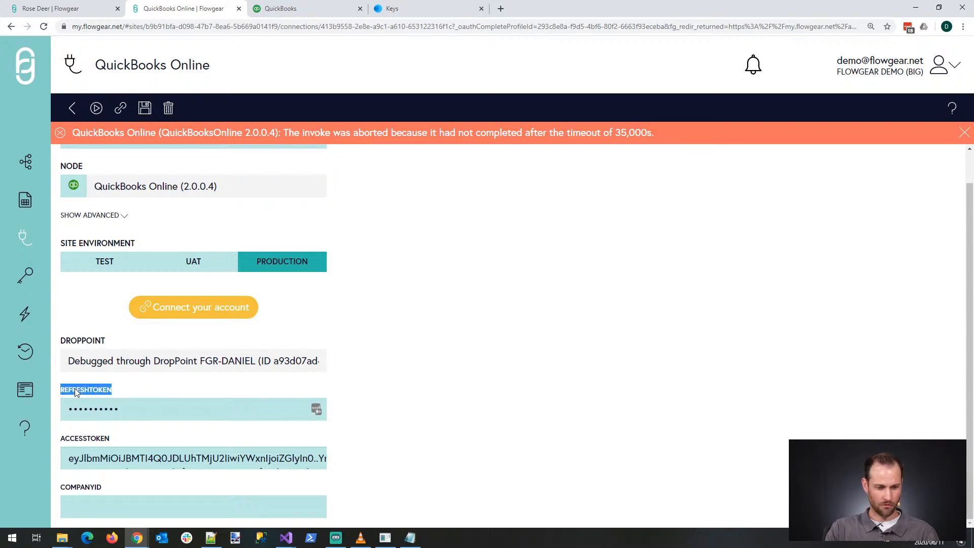
double_click(95, 438)
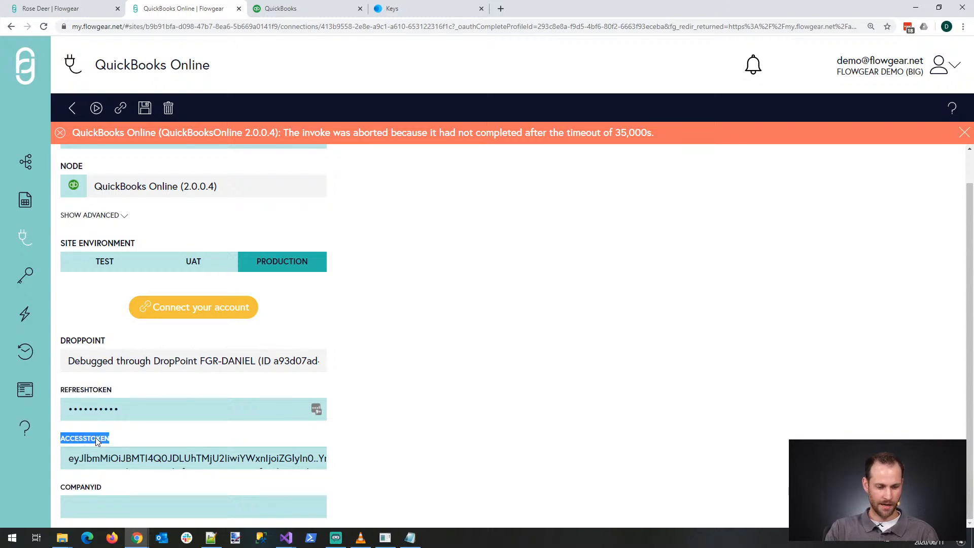
left_click(914, 10)
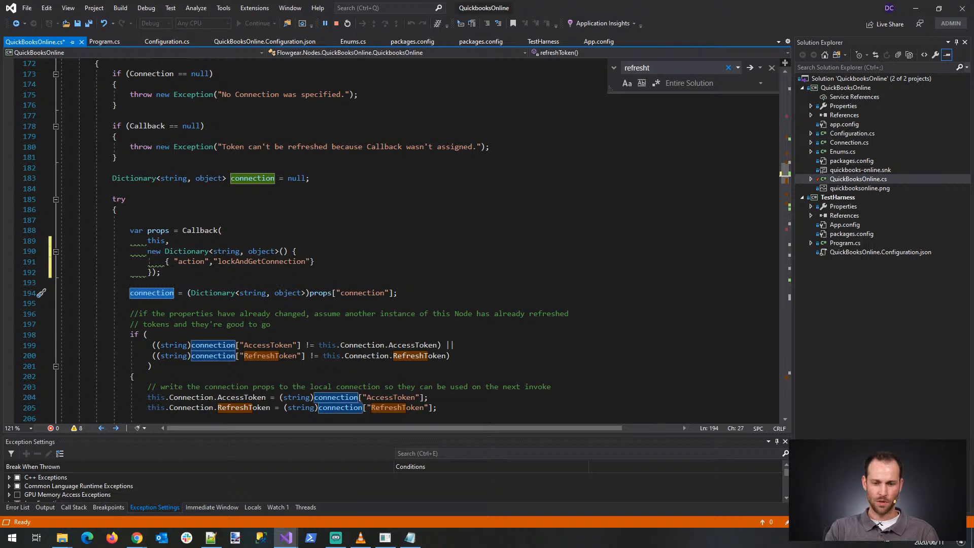
Step: Type a partial 'this.Connection.acc' line above the connection assignment, then delete it and its blank line
key("ctrl+Return")
type("this.")
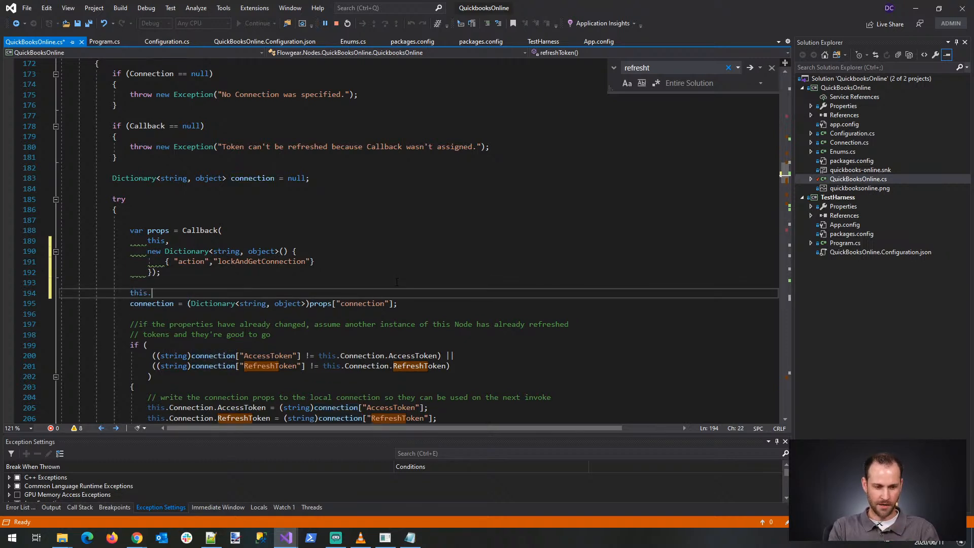
type("Connection.acc")
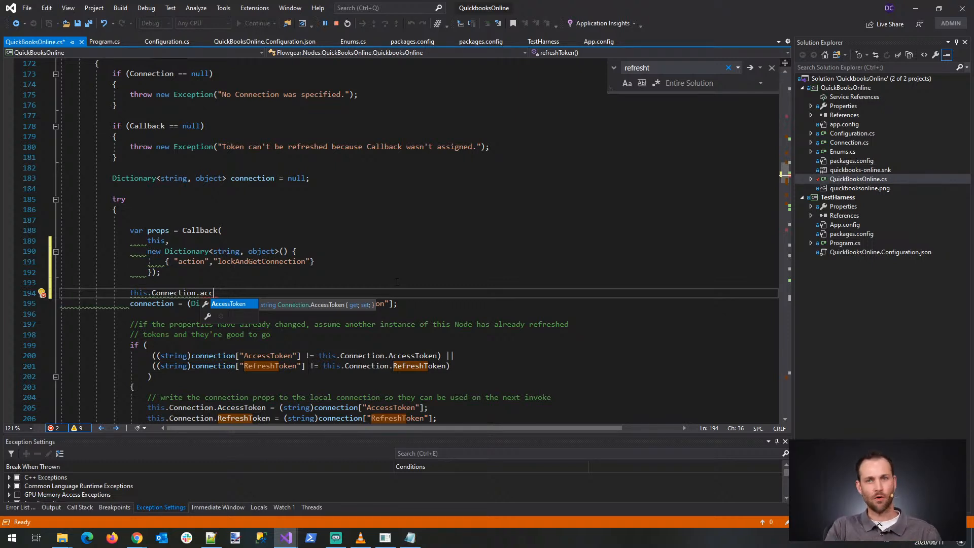
left_click_drag(223, 274, 121, 231)
left_click(328, 294)
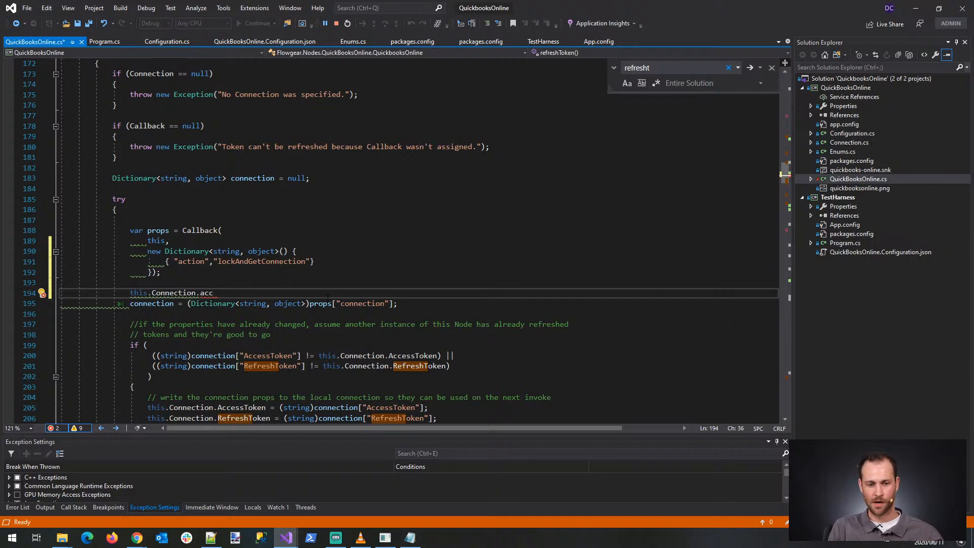
key("shift+Home")
key("shift+Home")
key("Delete")
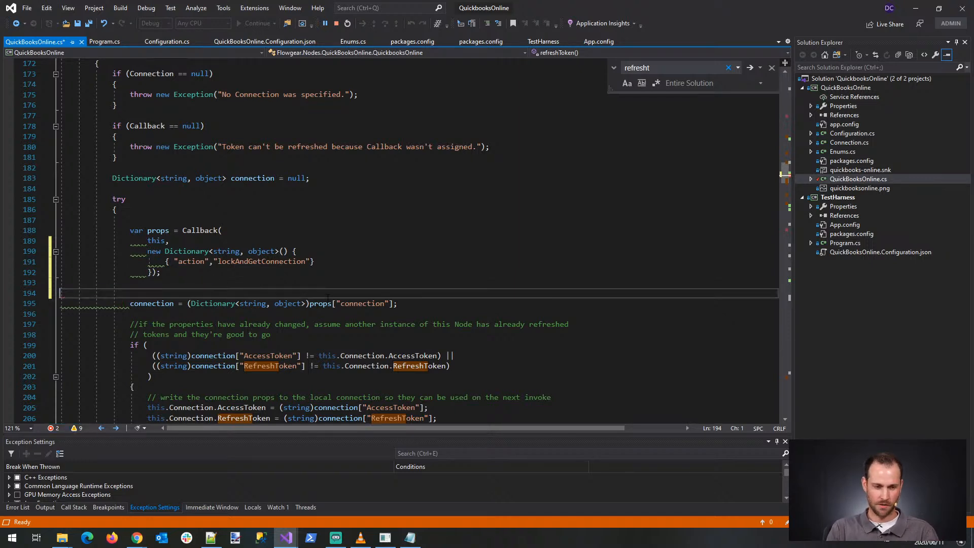
key("Delete")
double_click(162, 293)
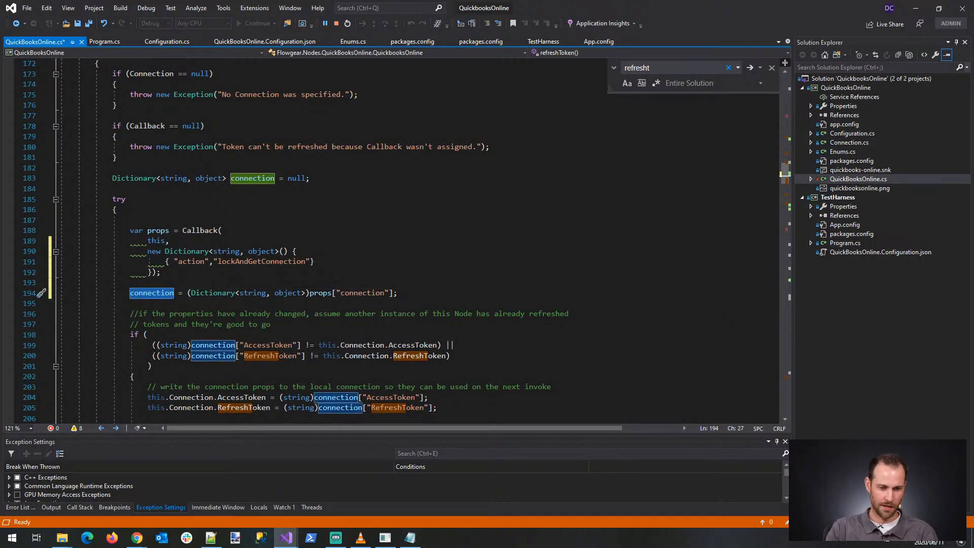
left_click_drag(130, 334, 152, 366)
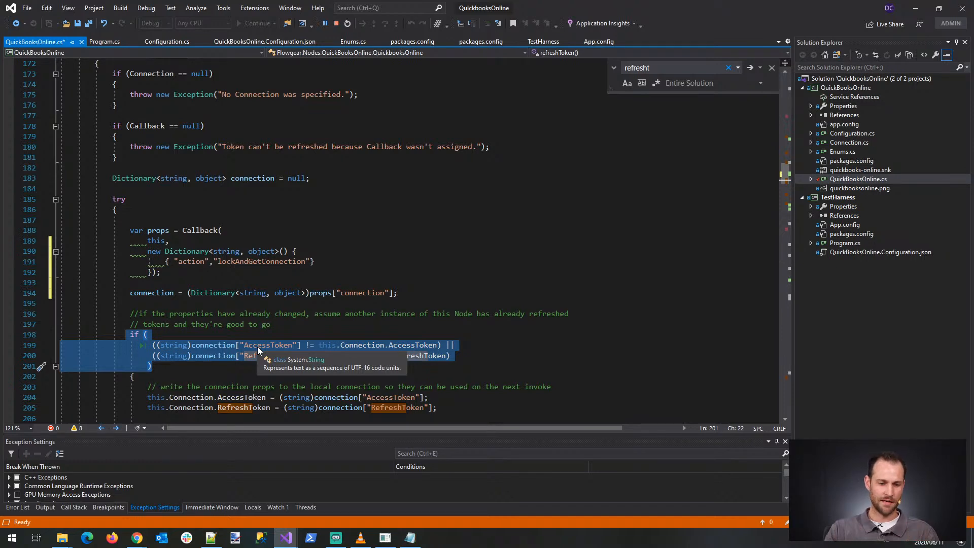
left_click(248, 367)
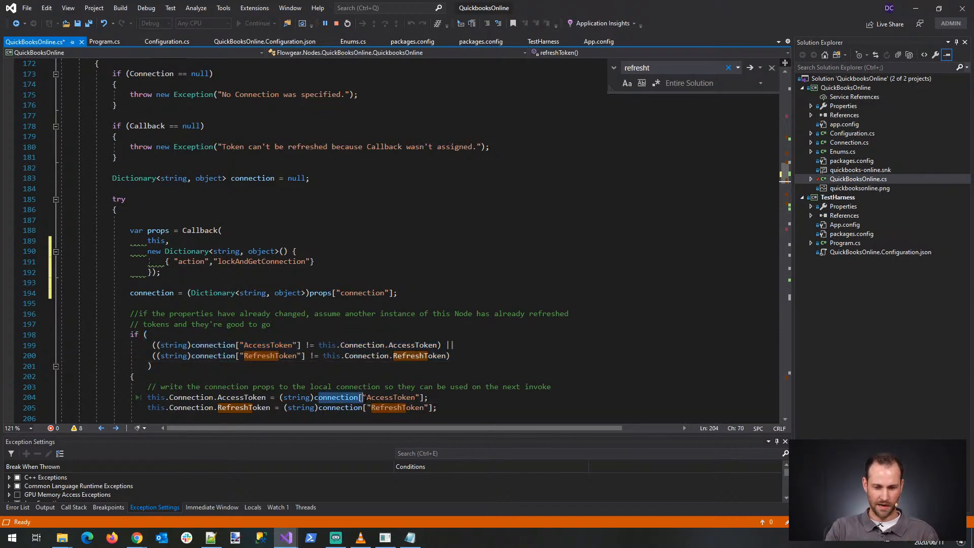
double_click(378, 397)
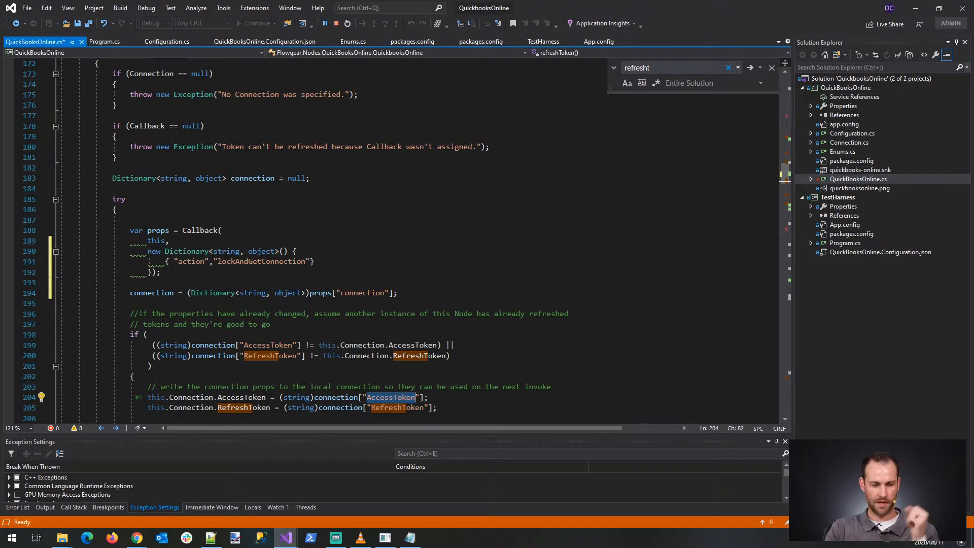
double_click(248, 398)
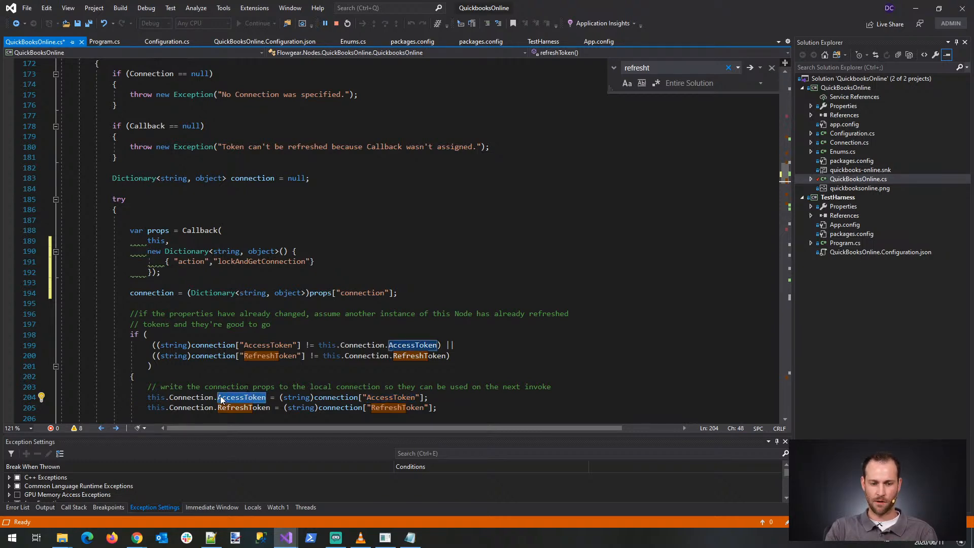
scroll(248, 394, "down", 3)
left_click_drag(135, 366, 178, 367)
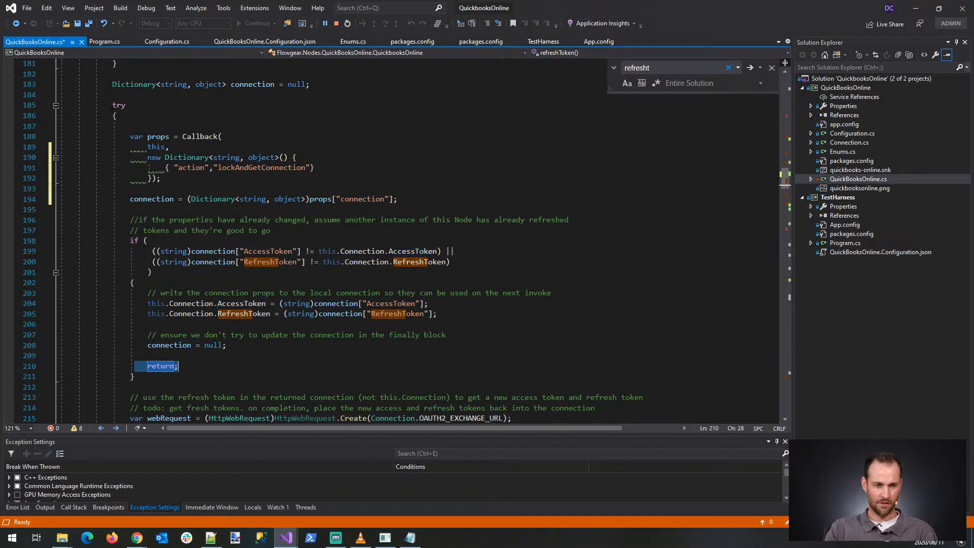
left_click(116, 116)
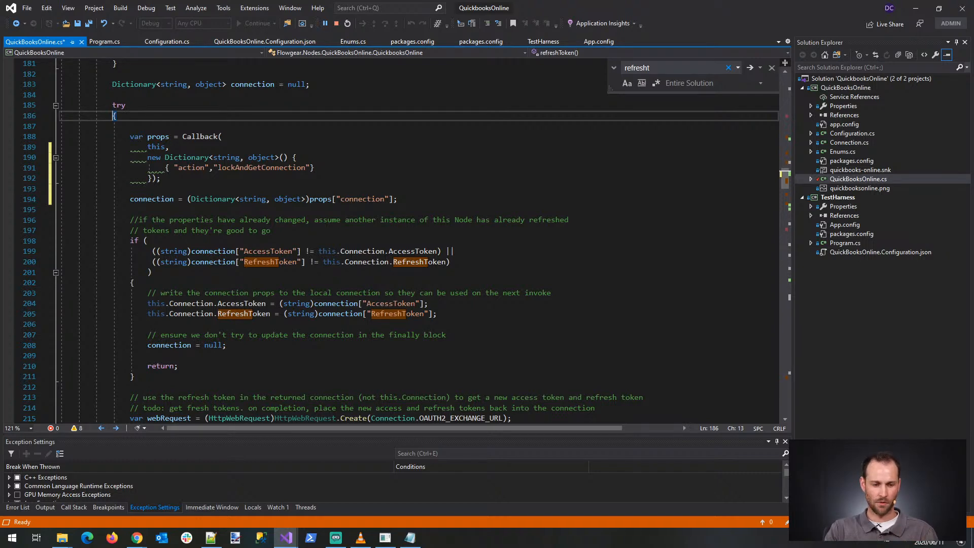
left_click(245, 365)
left_click(245, 358)
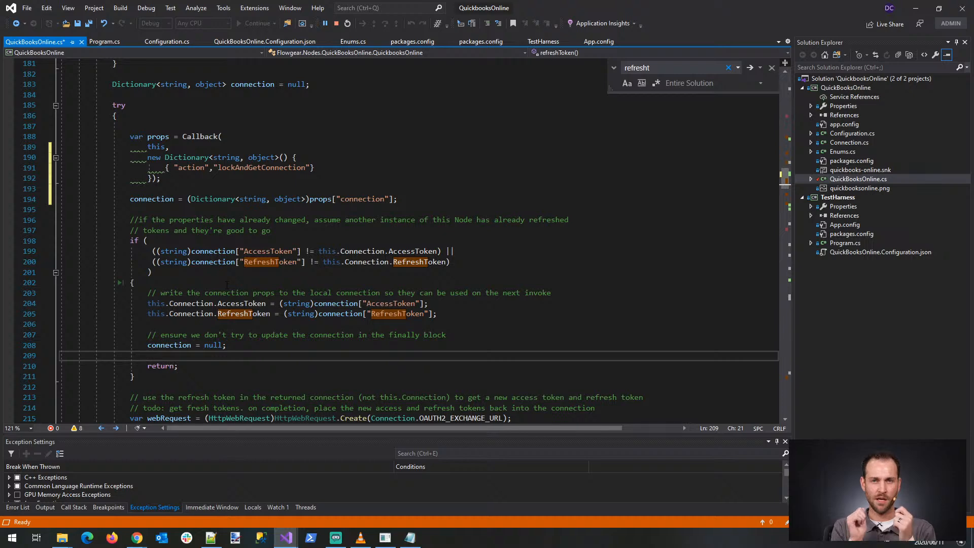
scroll(229, 272, "down", 4)
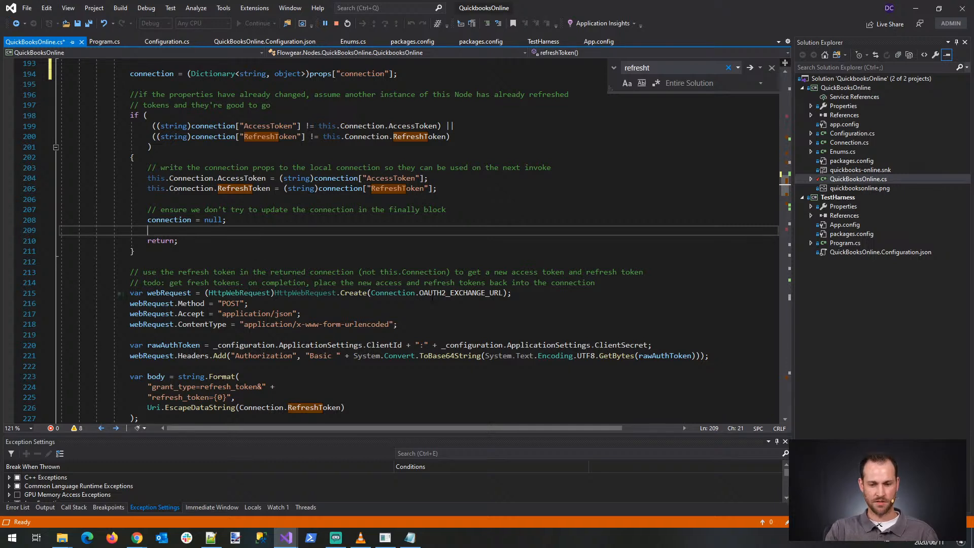
mouse_move(447, 293)
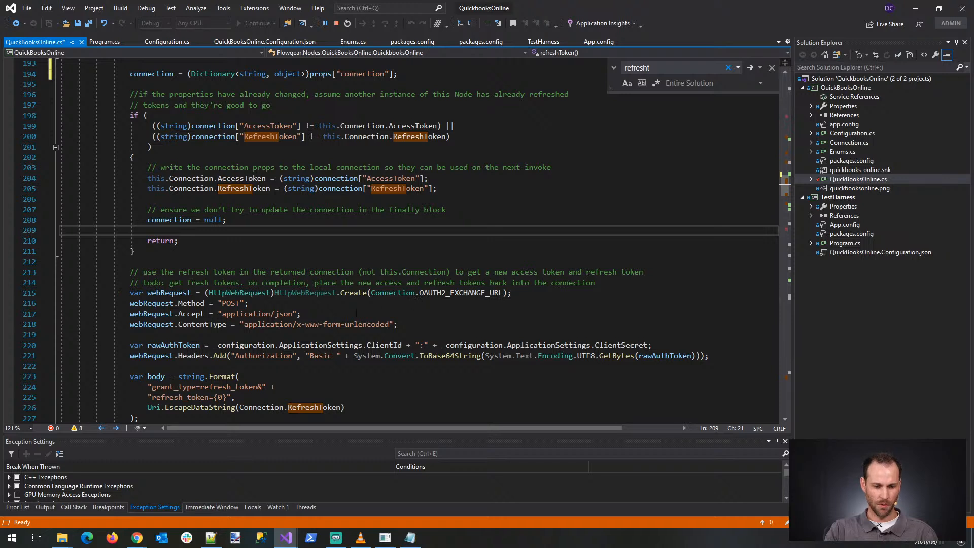
left_click(288, 381)
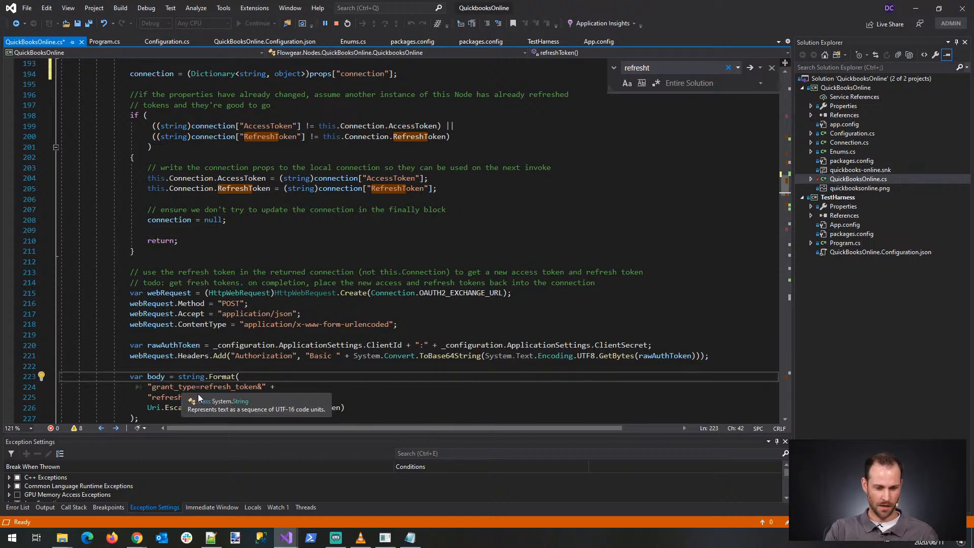
left_click_drag(199, 387, 259, 386)
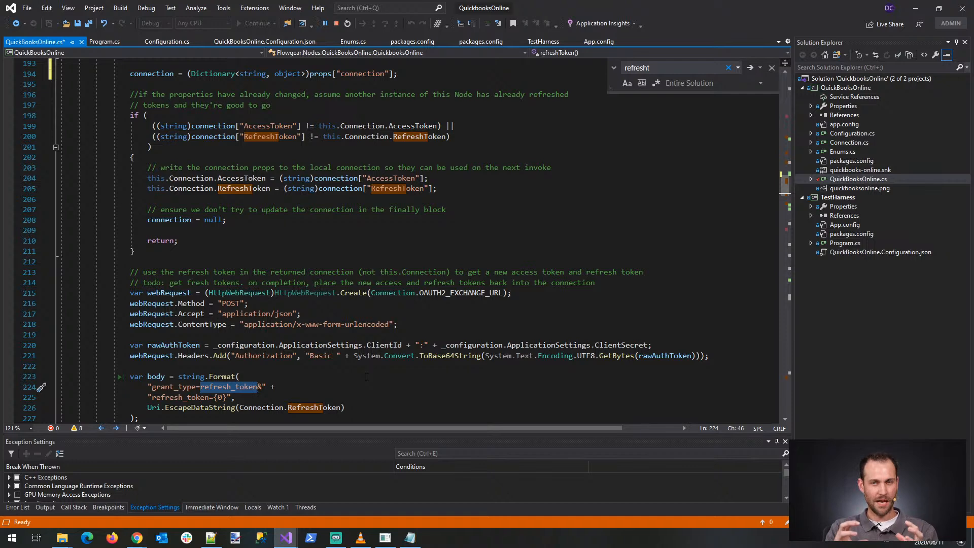
scroll(366, 377, "down", 2)
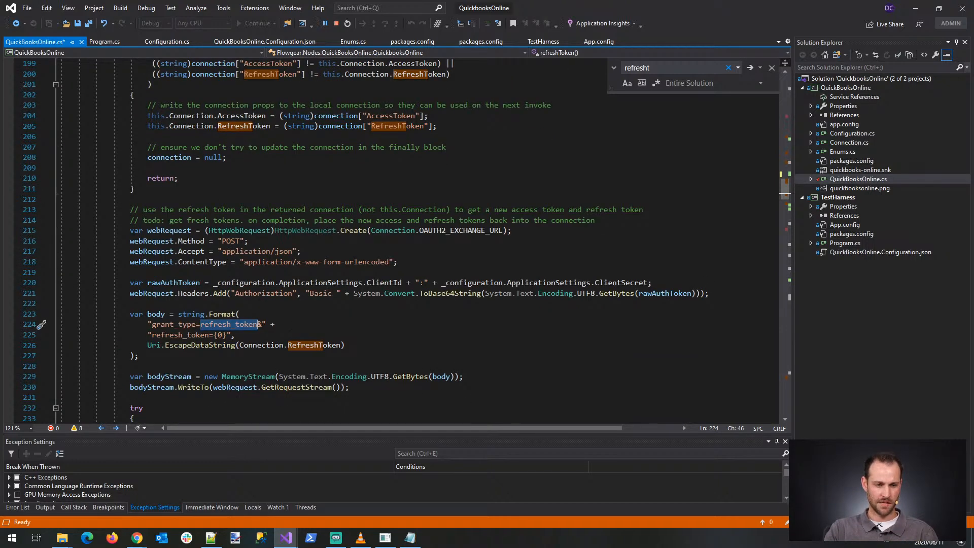
left_click_drag(118, 231, 467, 387)
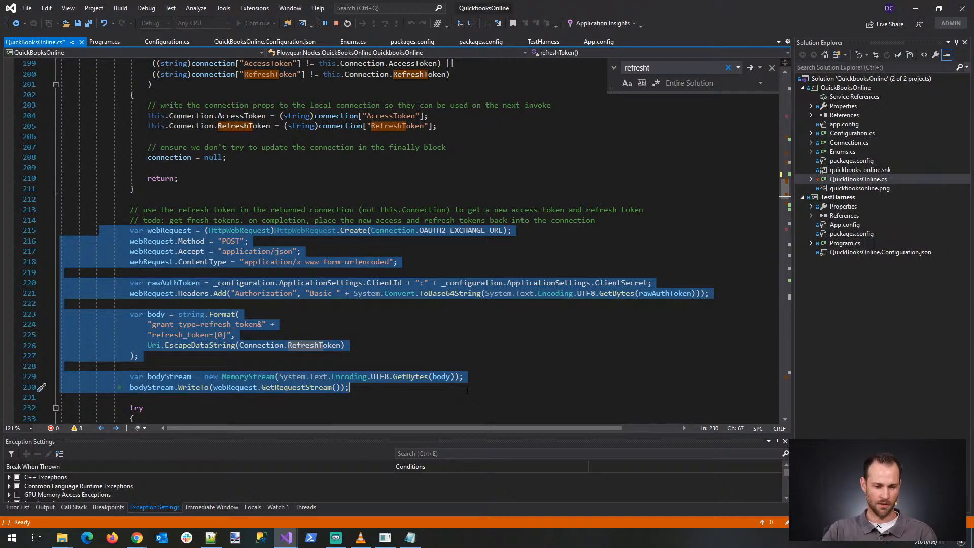
left_click(460, 362)
scroll(460, 362, "down", 4)
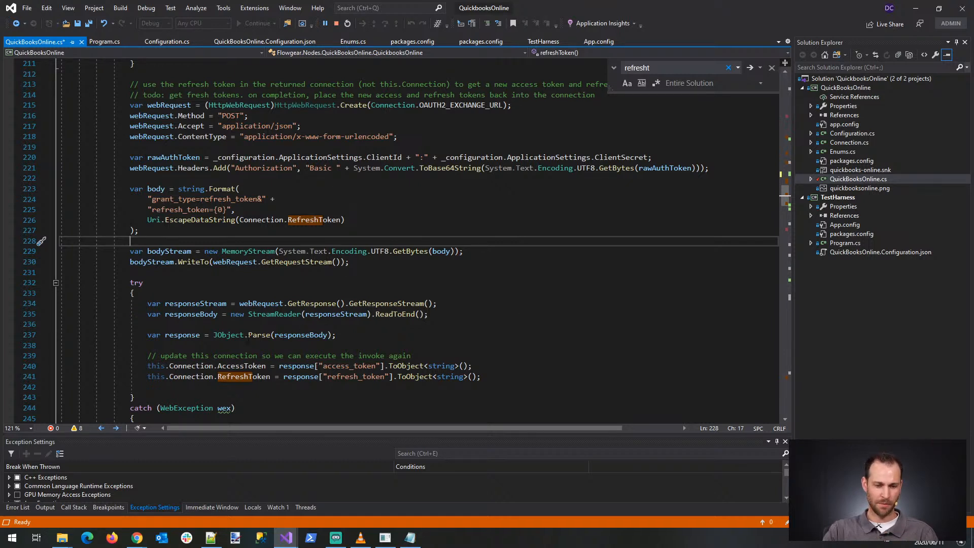
left_click_drag(213, 335, 337, 334)
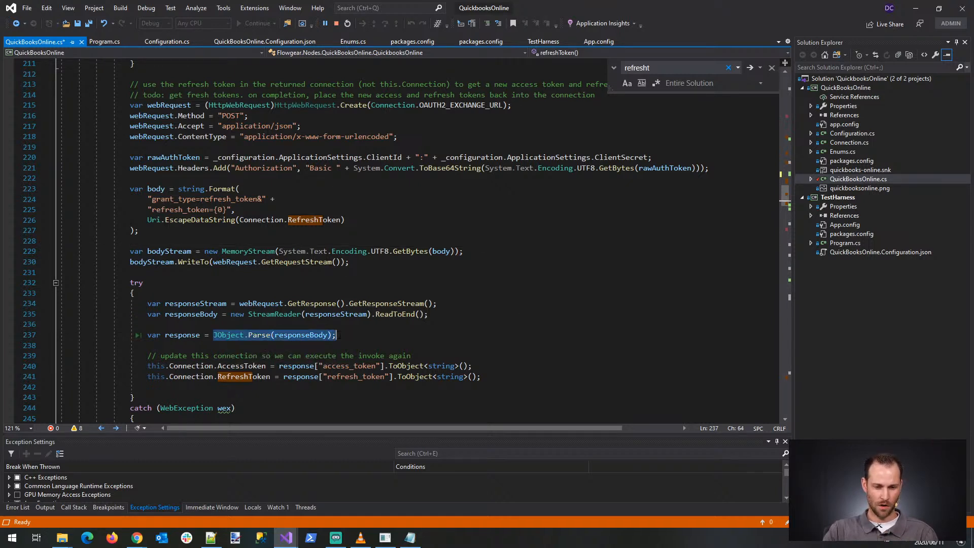
double_click(227, 332)
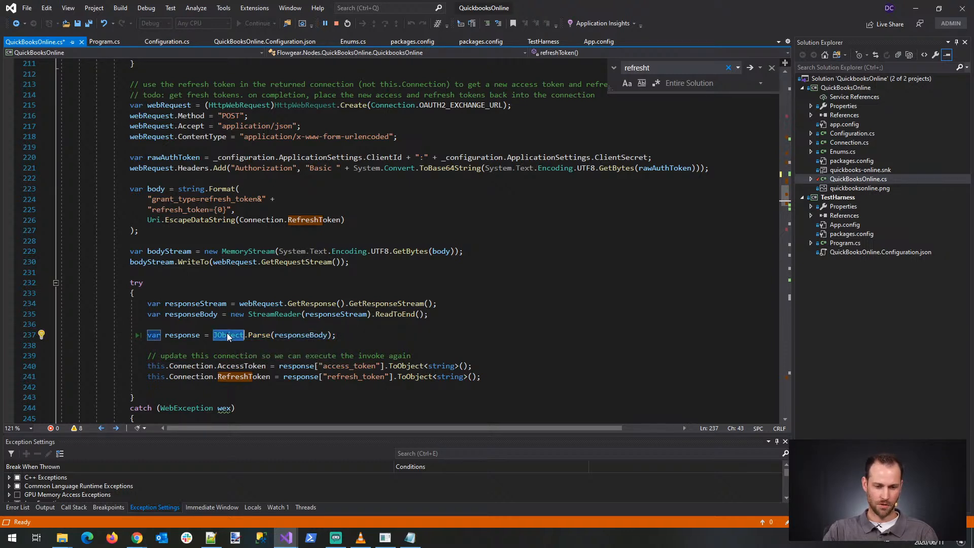
left_click_drag(317, 366, 379, 366)
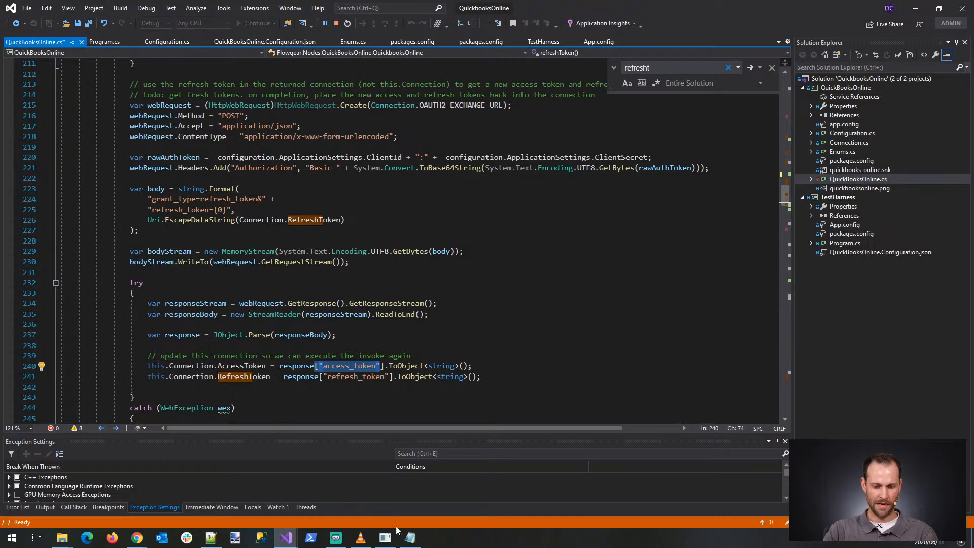
left_click(409, 537)
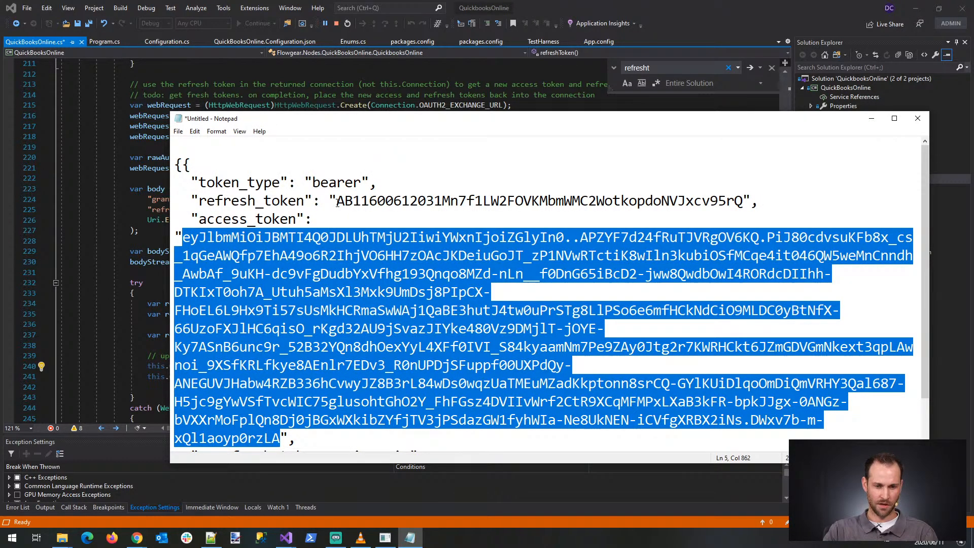
left_click_drag(338, 203, 751, 202)
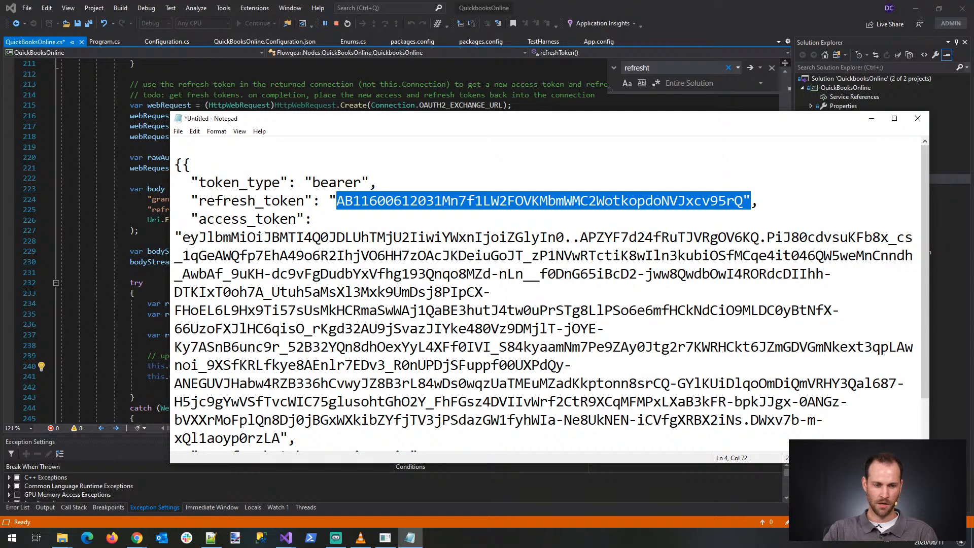
left_click_drag(183, 238, 280, 439)
left_click(550, 4)
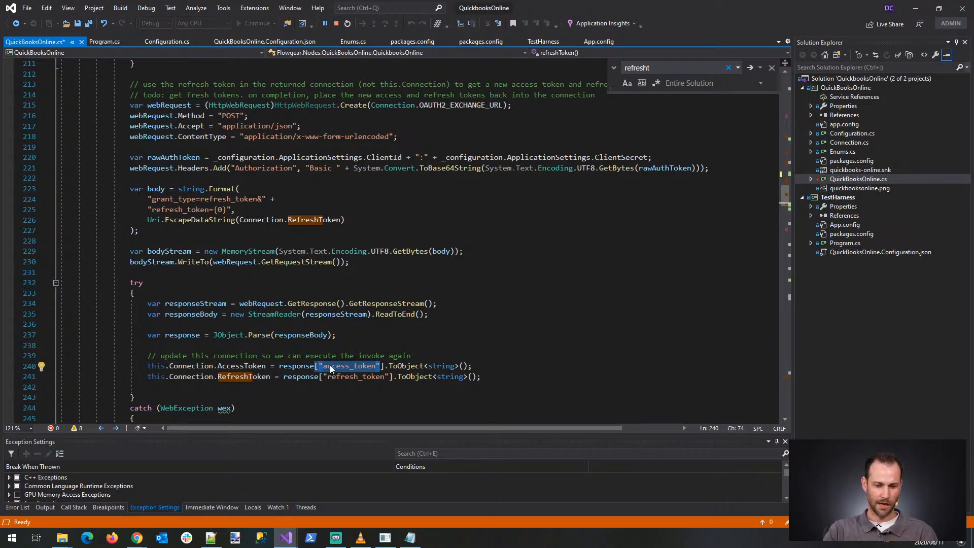
double_click(241, 366)
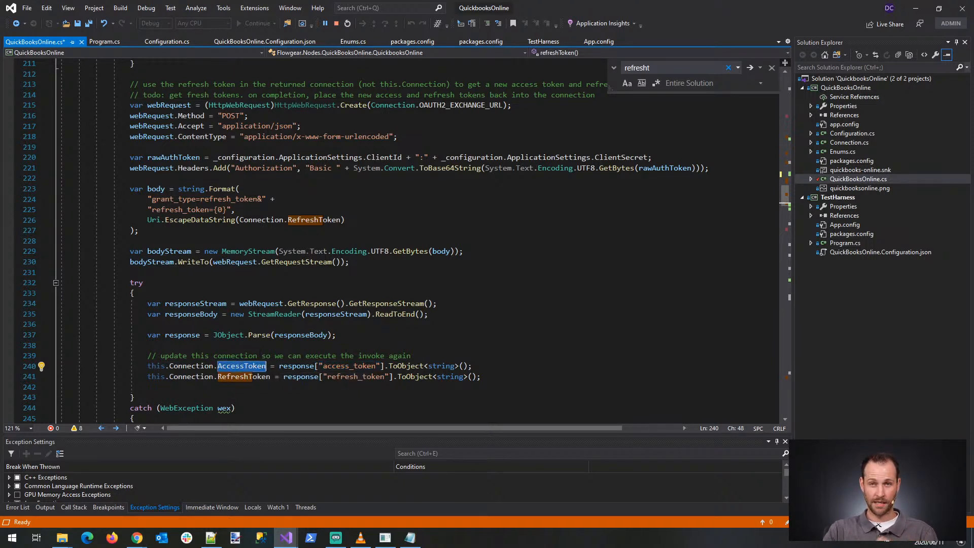
scroll(367, 241, "down", 4)
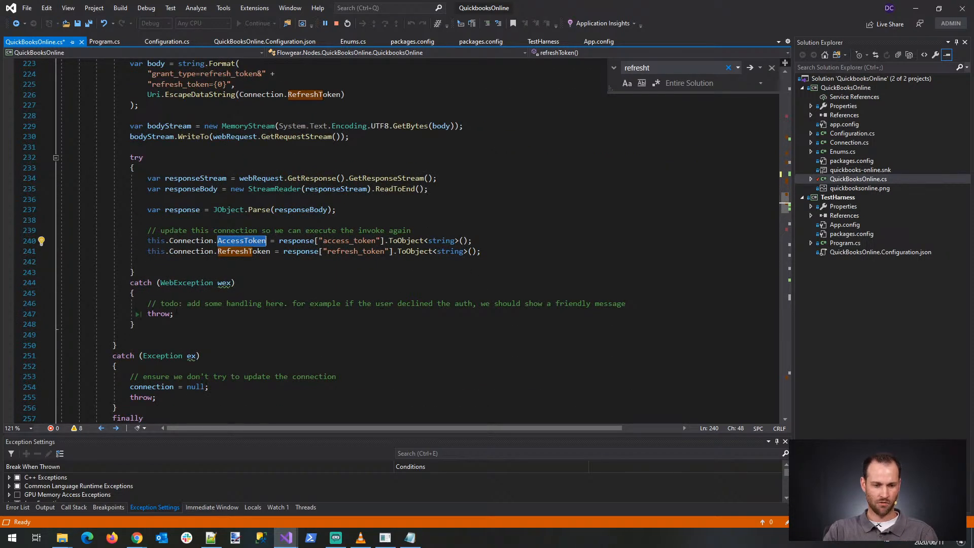
left_click_drag(127, 314, 190, 314)
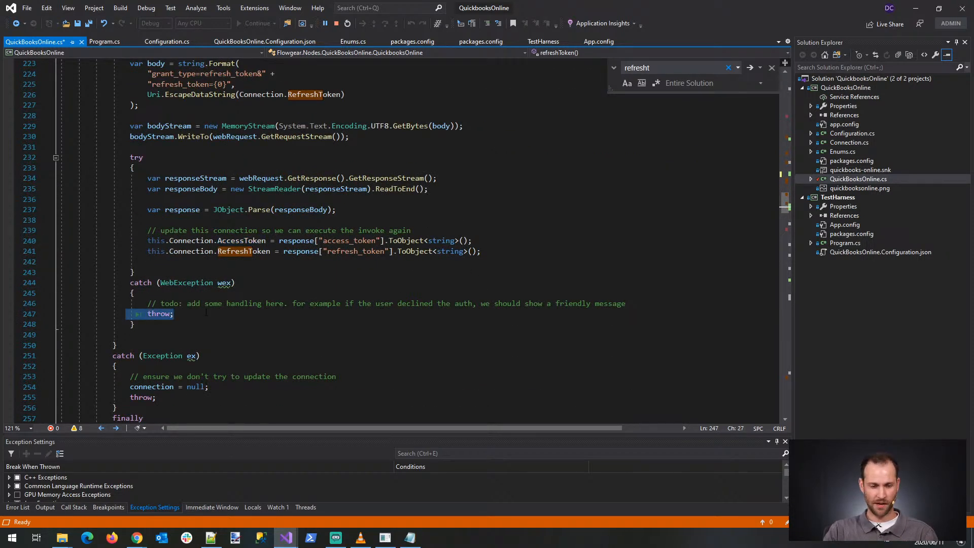
scroll(230, 297, "down", 4)
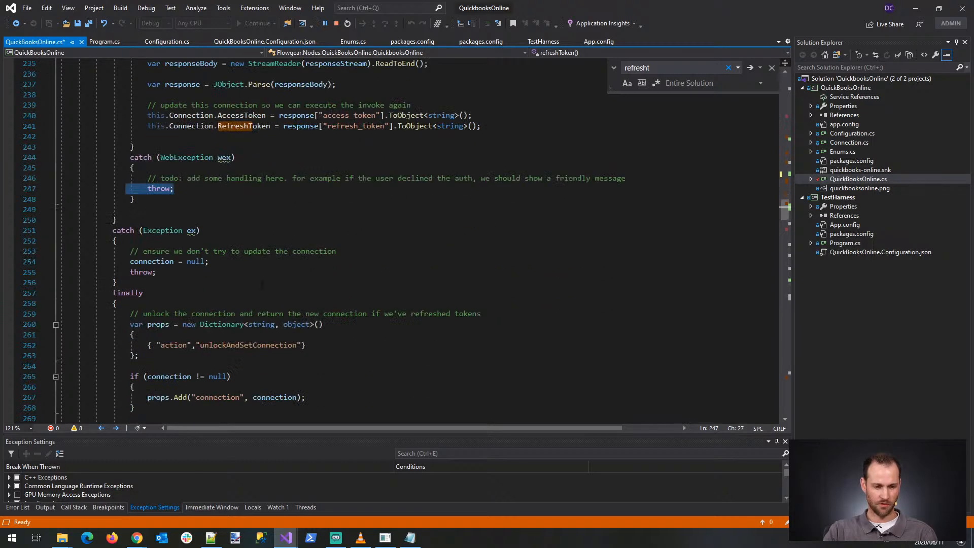
scroll(395, 239, "down", 2)
double_click(219, 282)
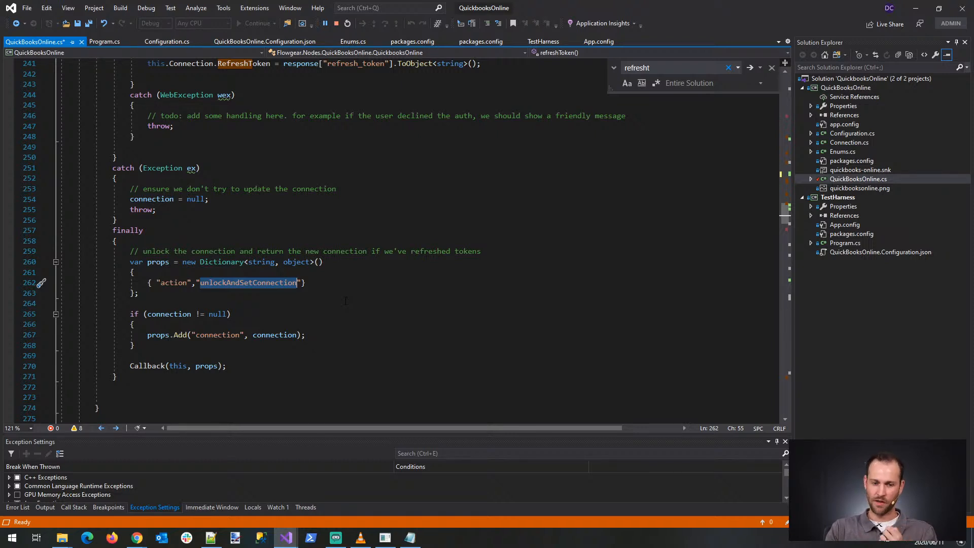
double_click(274, 335)
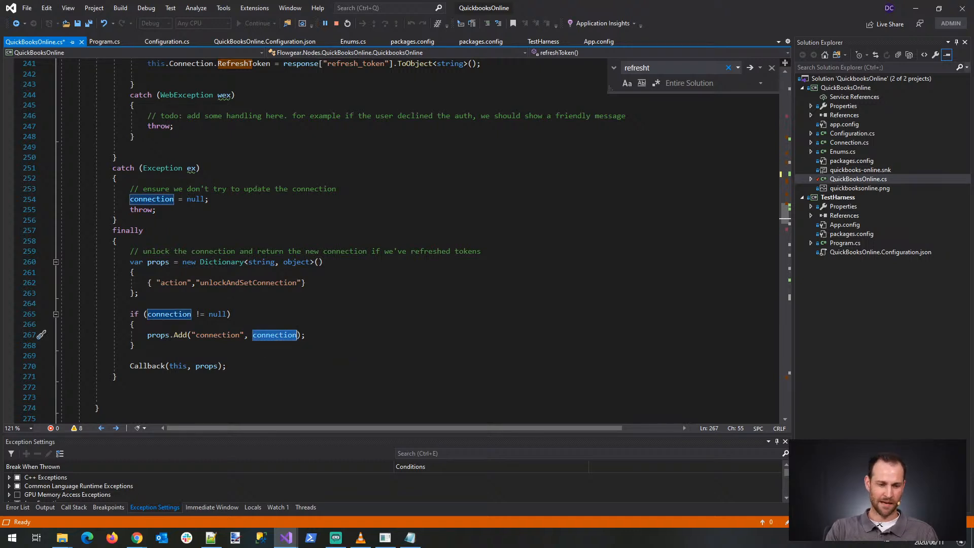
left_click_drag(109, 366, 306, 355)
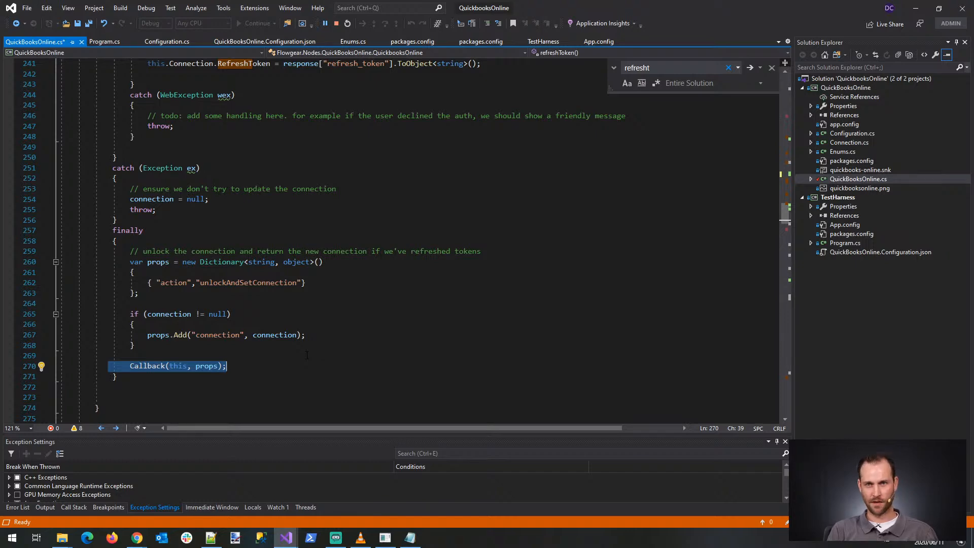
left_click(137, 538)
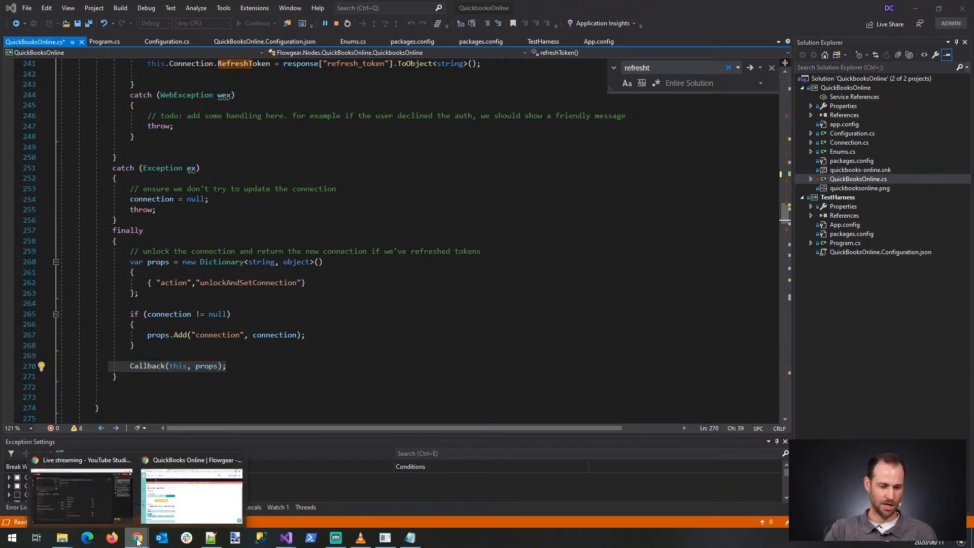
Step: Glance at the Flowgear QuickBooks Online page, then switch to the DemoNode Visual Studio window
left_click(187, 506)
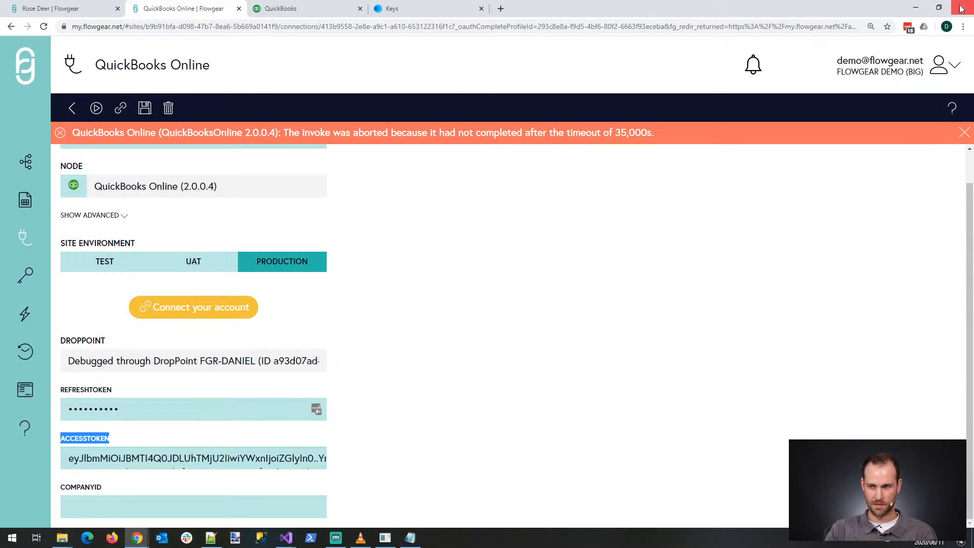
left_click(917, 9)
left_click(307, 283)
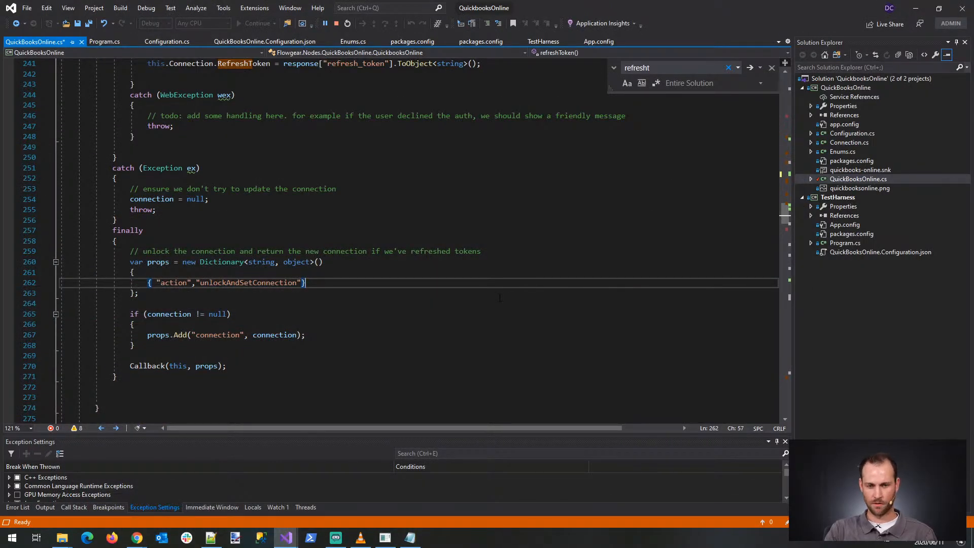
left_click(447, 209)
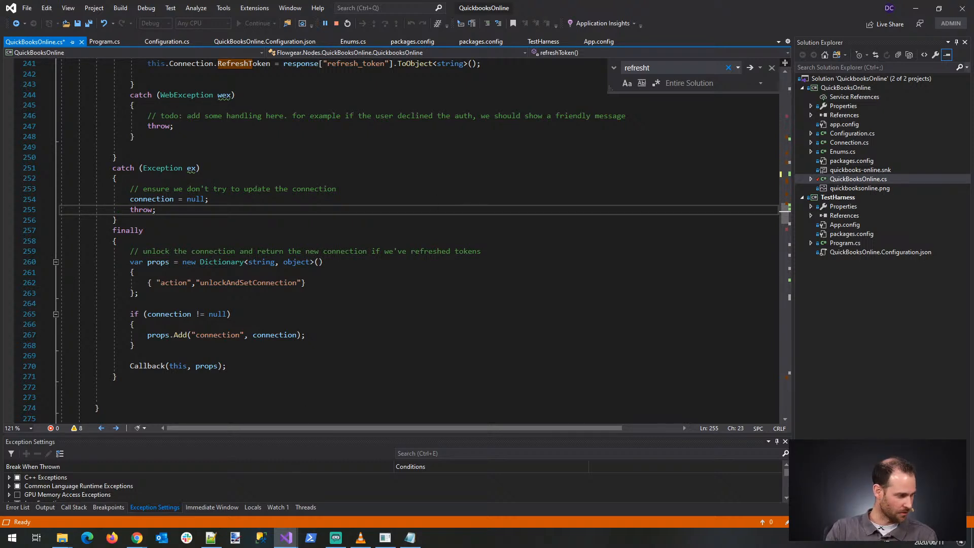
key("alt+Tab")
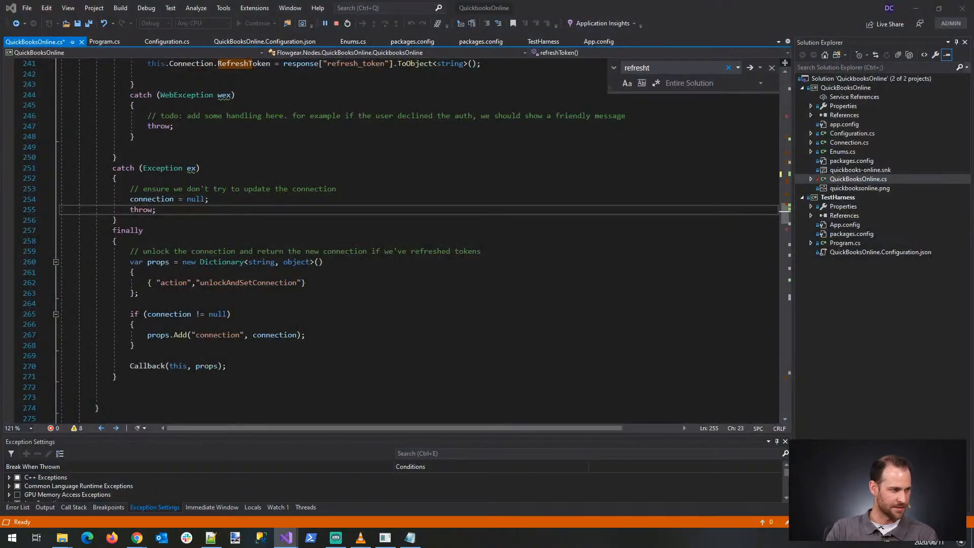
key("alt+Tab")
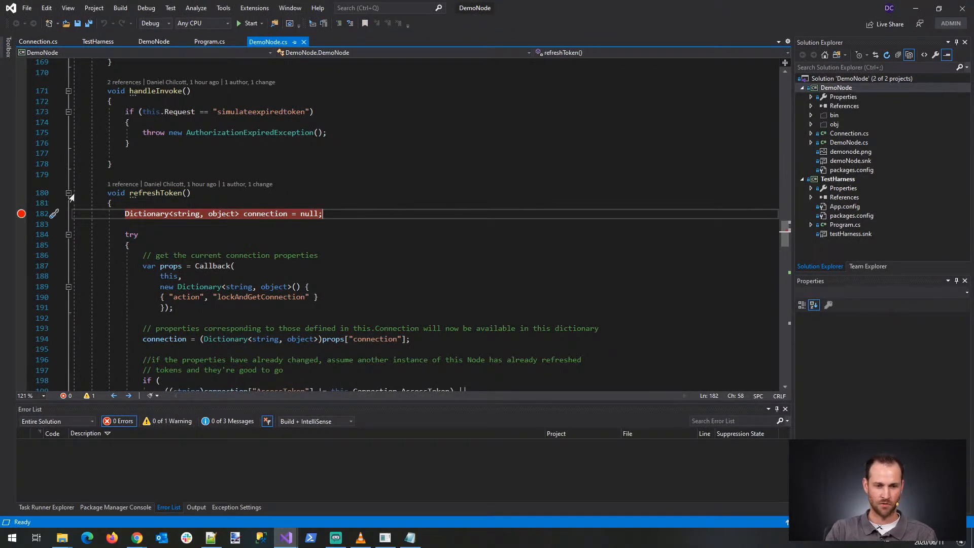
Step: Review DemoNode's Invoke retry: handleInvoke, AuthorizationExpiredException, and the refreshToken() call on line 145
left_click(319, 157)
scroll(320, 157, "up", 14)
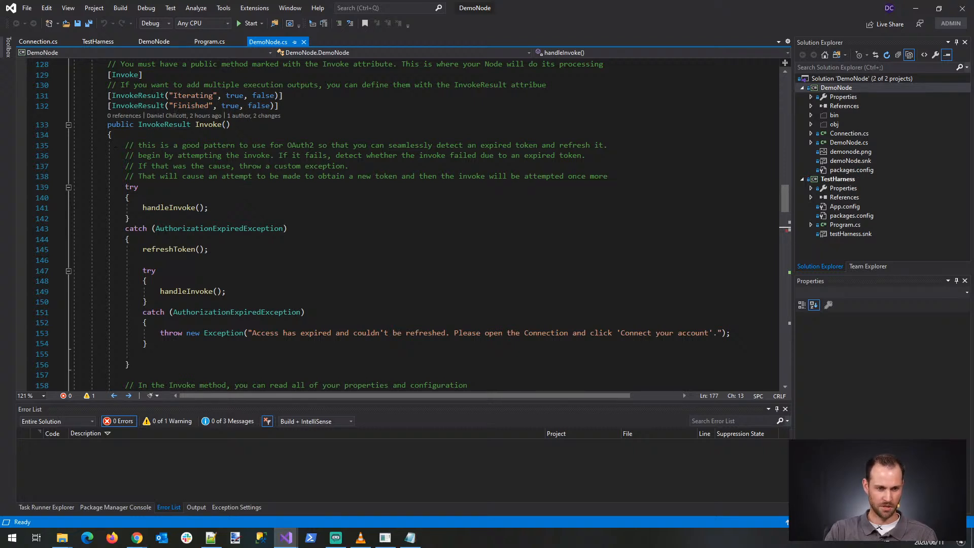
left_click_drag(123, 187, 174, 193)
double_click(169, 207)
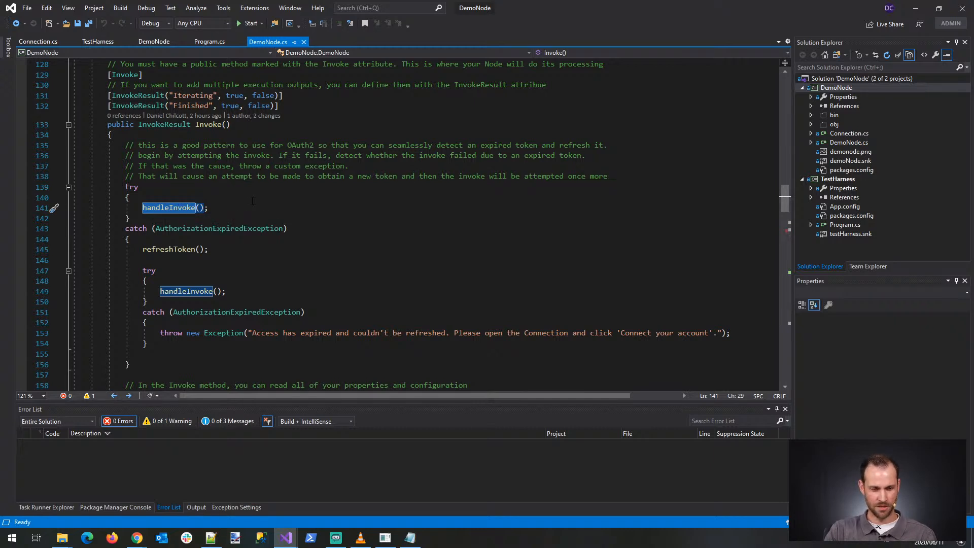
double_click(225, 229)
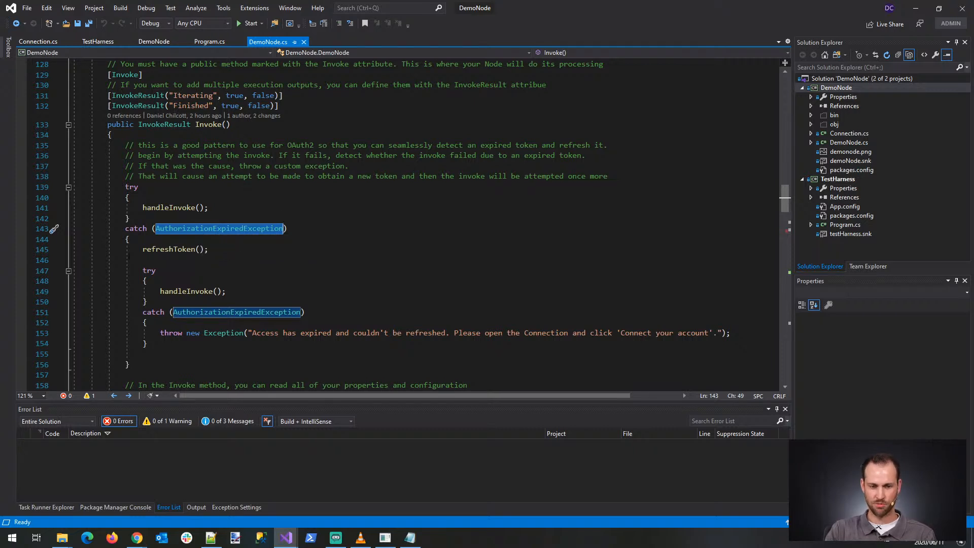
left_click_drag(140, 249, 209, 249)
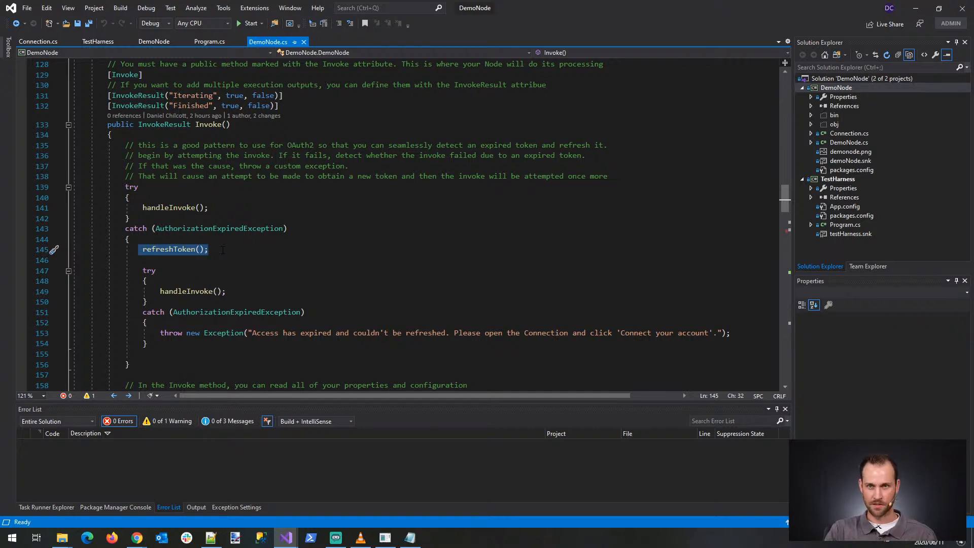
left_click(202, 290)
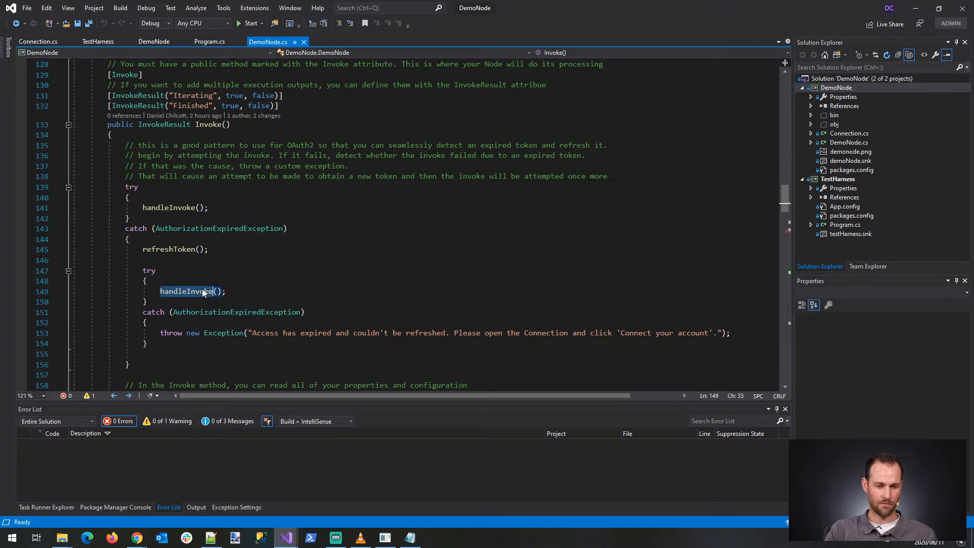
key("Up")
Step: Inspect the Interact method signature on line 69, then open TestHarness Program.cs
scroll(415, 224, "down", 3)
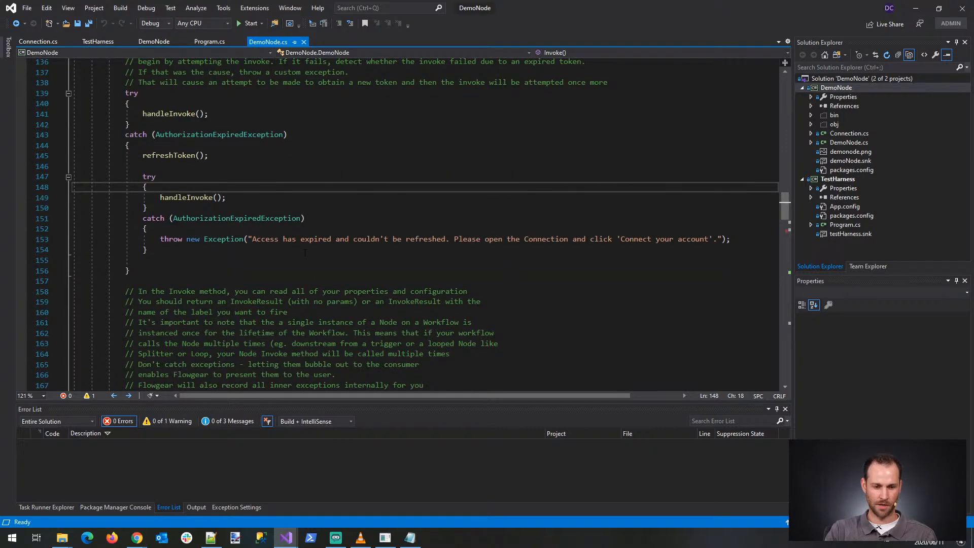
scroll(305, 247, "up", 5)
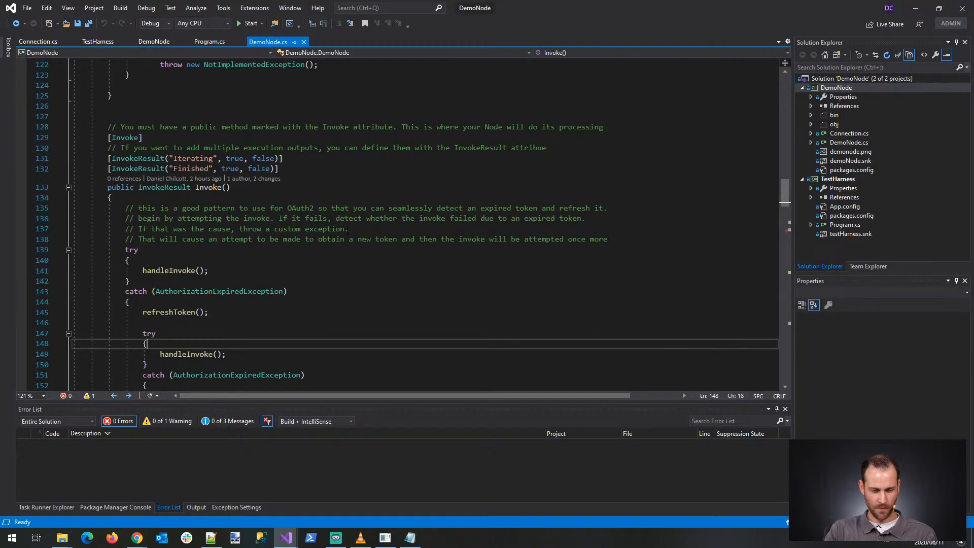
scroll(440, 166, "up", 20)
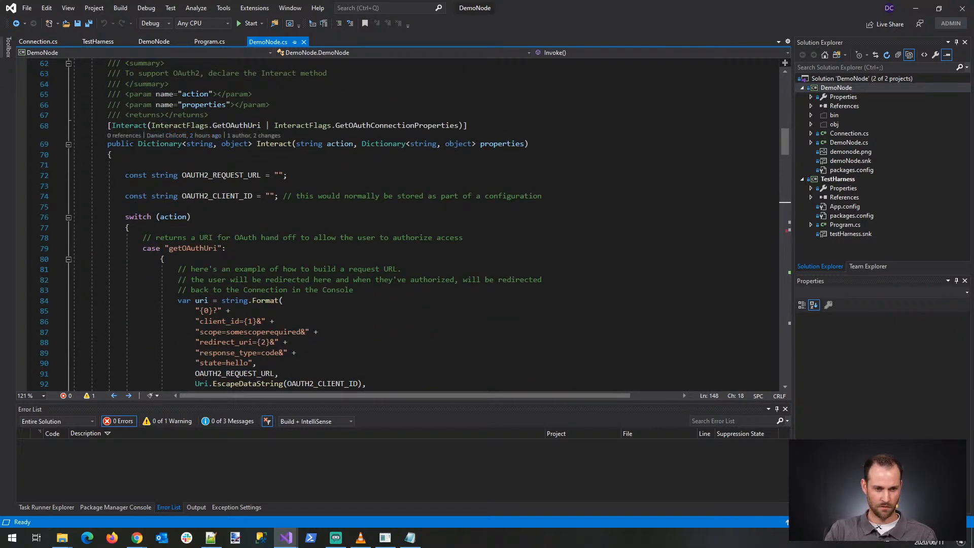
left_click(93, 143)
left_click_drag(92, 144, 323, 143)
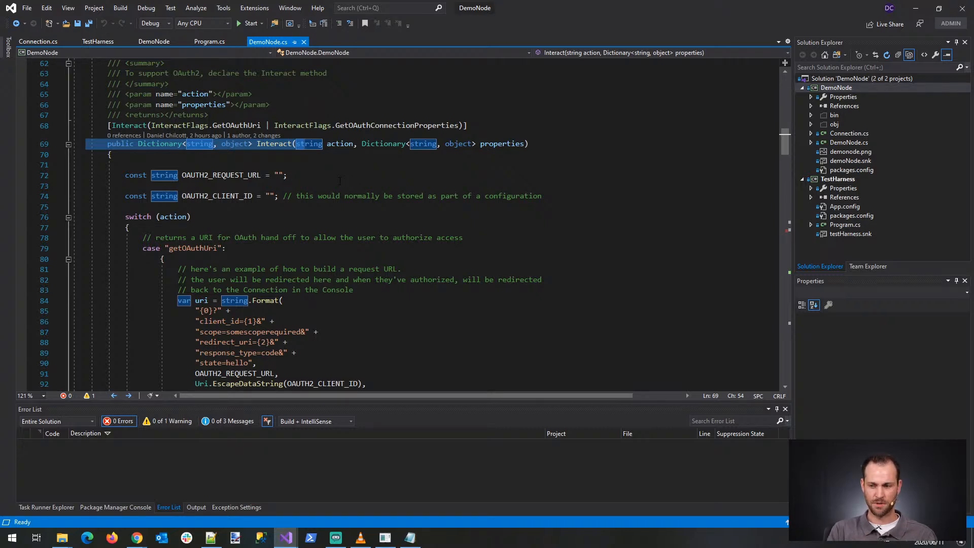
double_click(831, 224)
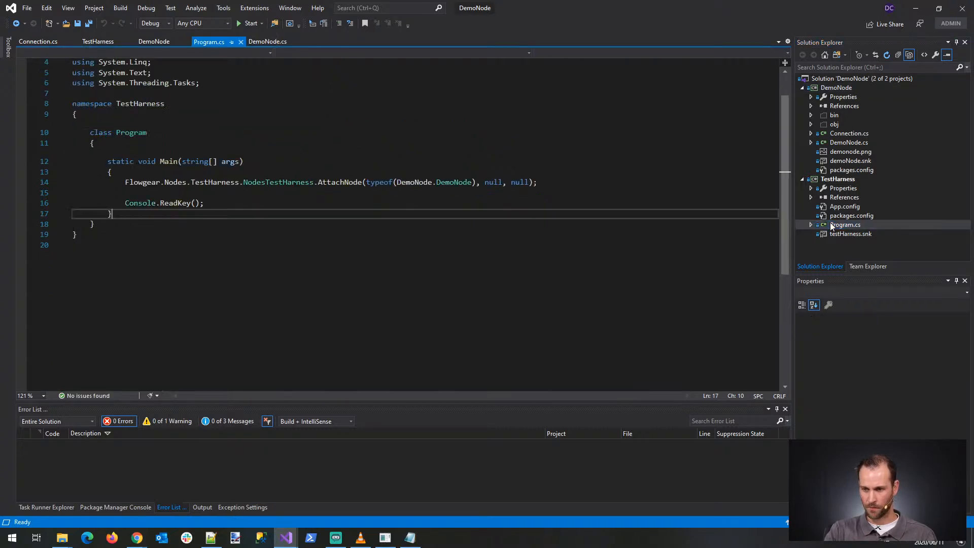
Step: Look at the AttachNode call on line 14, then reopen DemoNode.cs at the refreshToken declaration
left_click_drag(123, 182, 550, 182)
left_click(547, 171)
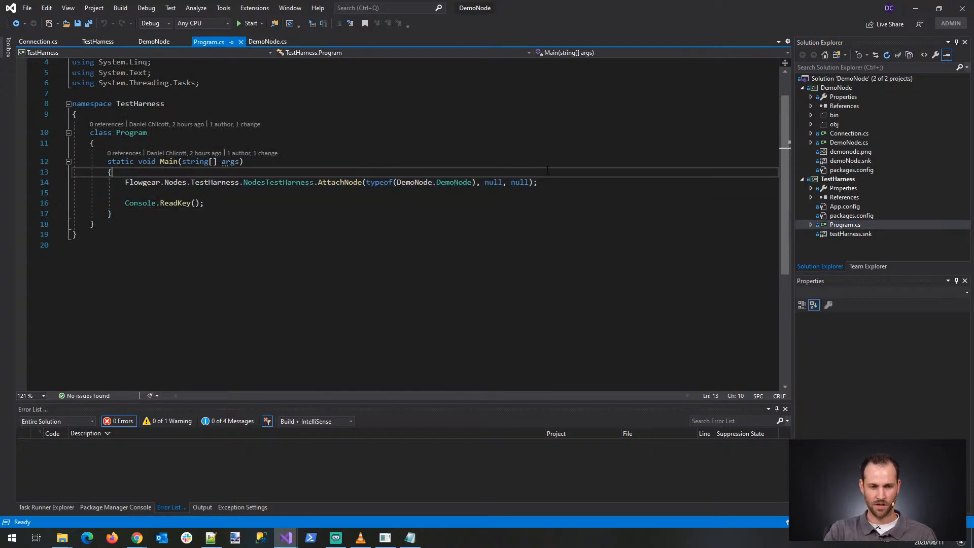
double_click(844, 142)
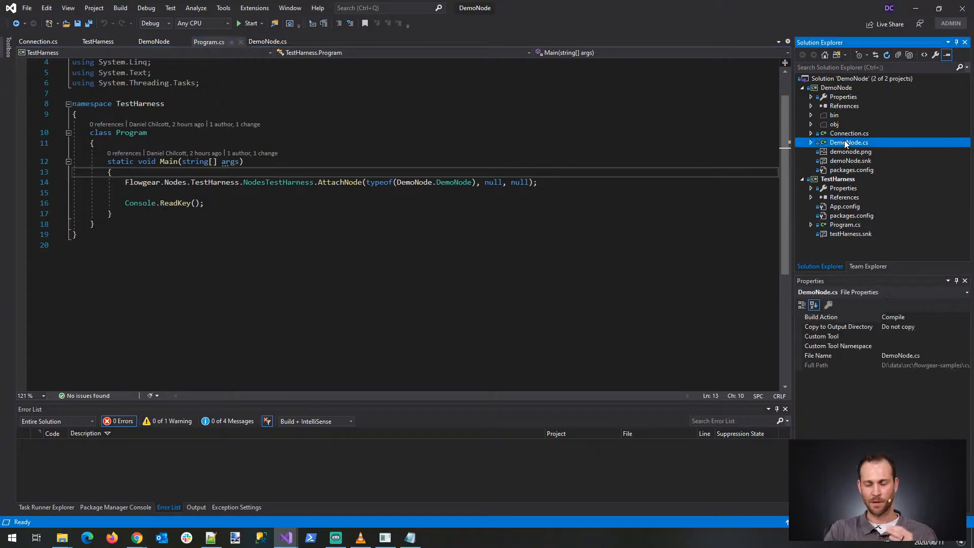
scroll(399, 223, "down", 10)
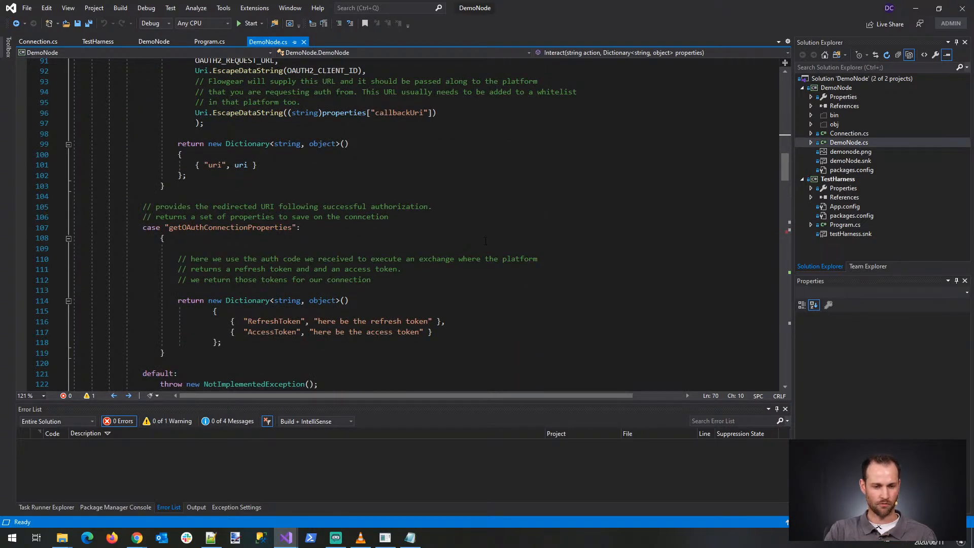
scroll(485, 241, "down", 17)
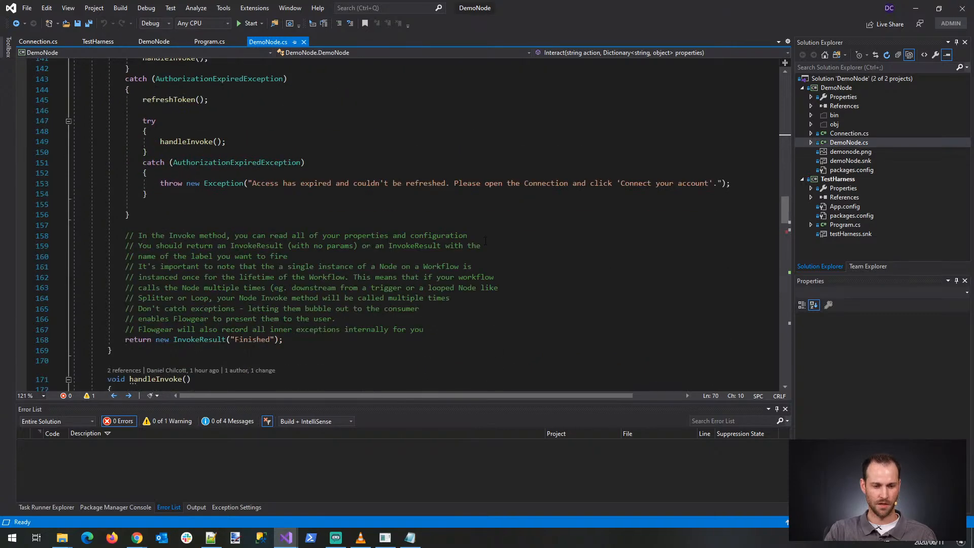
scroll(485, 241, "down", 8)
scroll(485, 241, "down", 3)
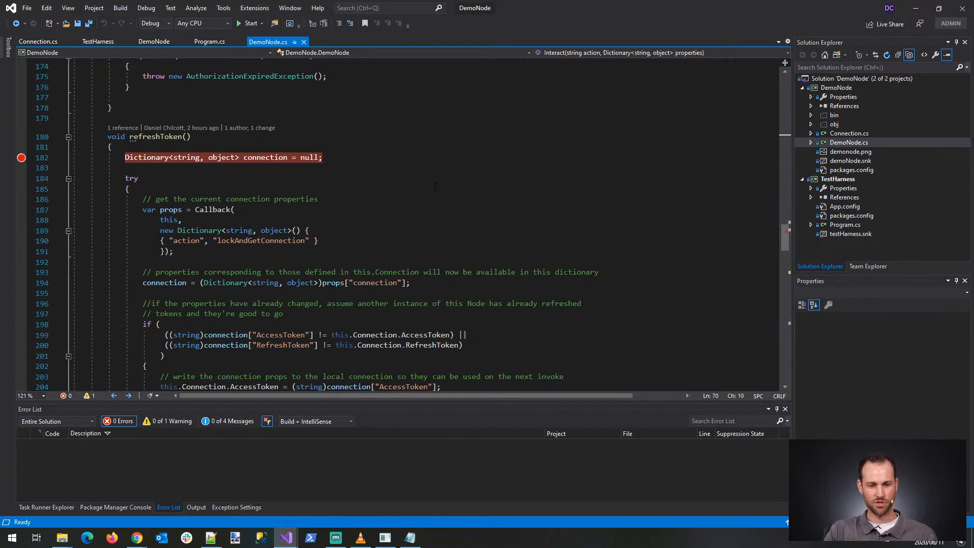
left_click(397, 135)
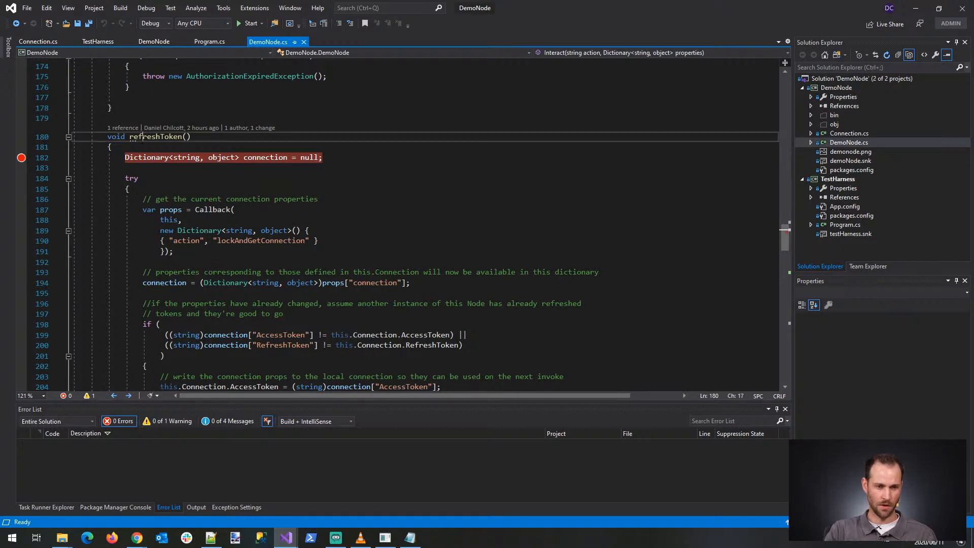
Step: Surround the refreshToken declaration with #if DEBUG, #else and #endif directives
key("Up")
key("Return")
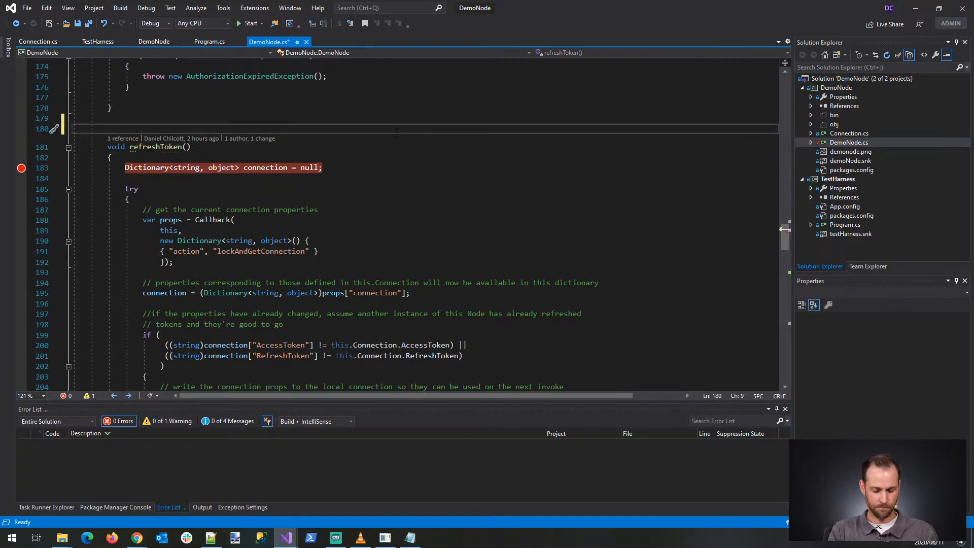
type("#if DEBUG")
key("Escape")
key("Down")
key("Down")
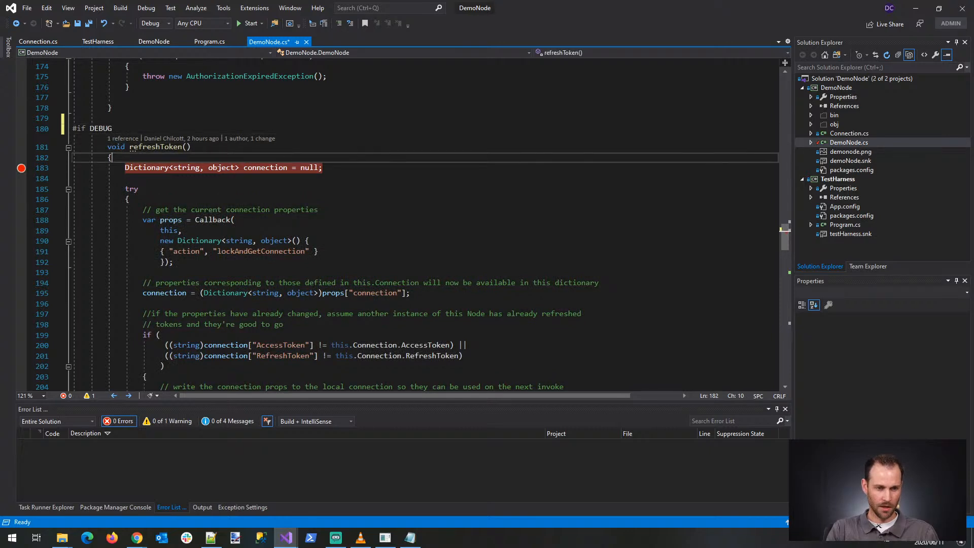
key("Up")
key("Up")
key("Return")
type("#el")
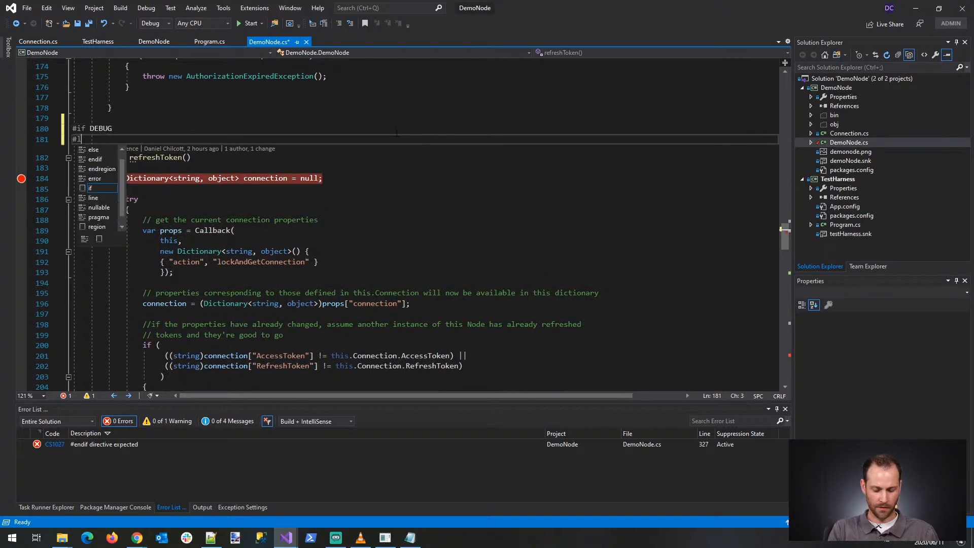
type("se")
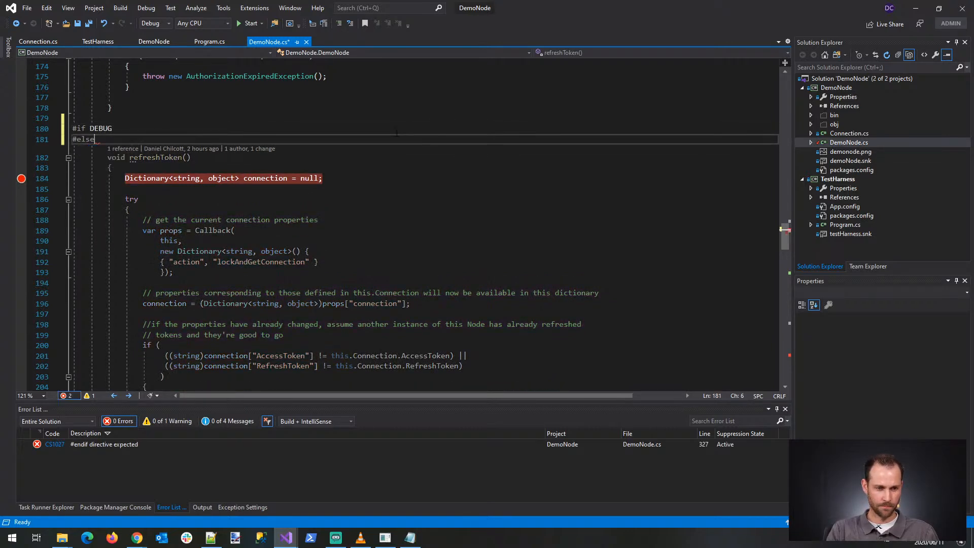
key("Down")
key("Down")
key("Up")
key("End")
key("Return")
type("#elnd")
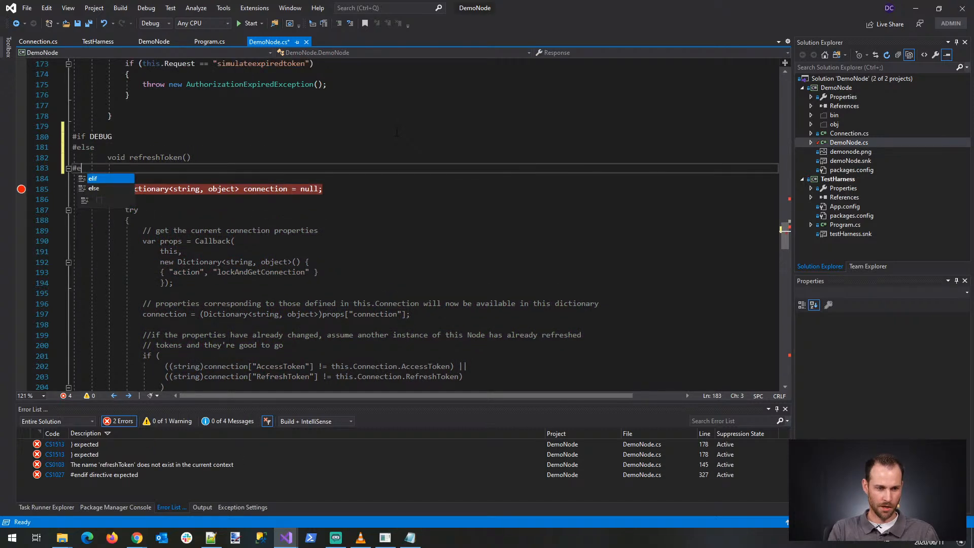
key("BackSpace")
key("BackSpace")
key("BackSpace")
type("nd")
key("Tab")
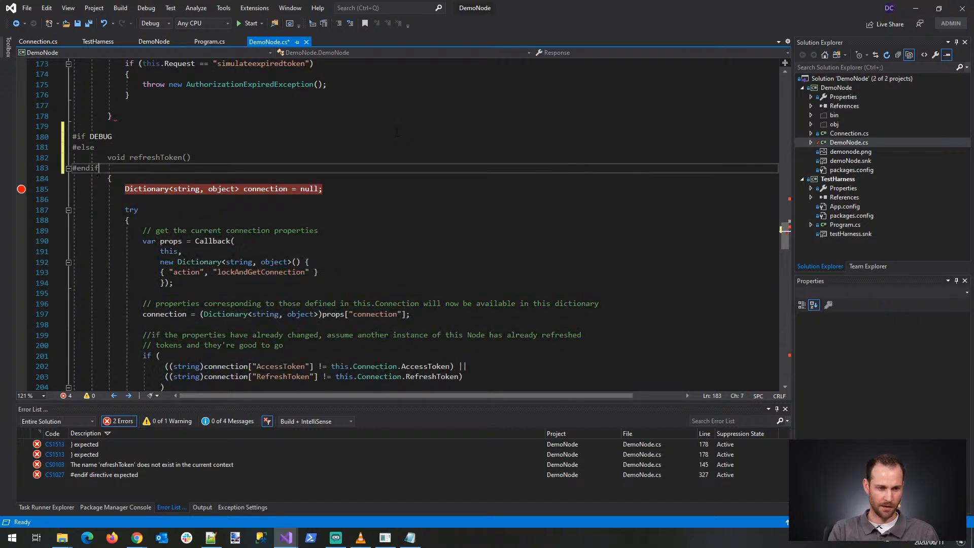
Step: Add 'Public void refreshToken()' under #if DEBUG as the debug-only declaration
key("Up")
key("Up")
key("Up")
key("End")
key("Return")
type("Public void ")
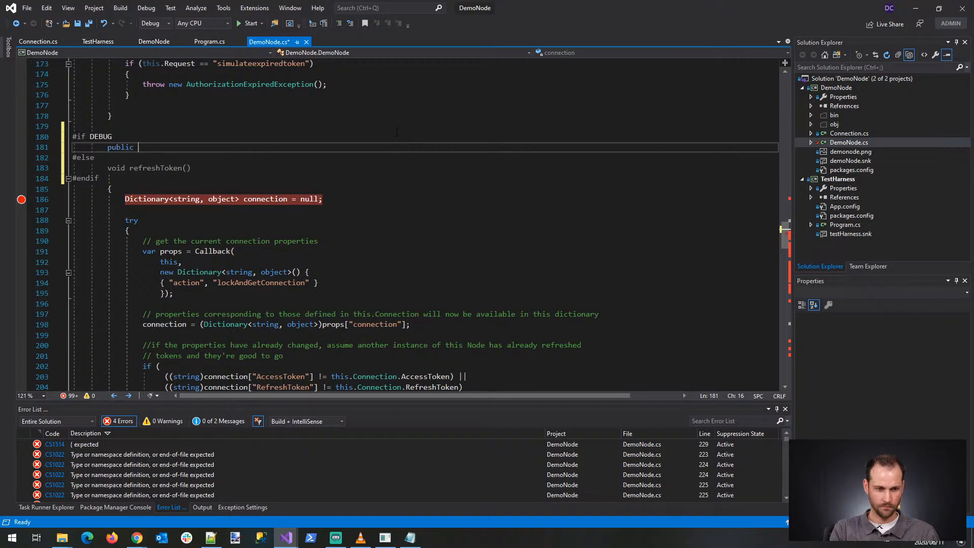
type("refreshToken()")
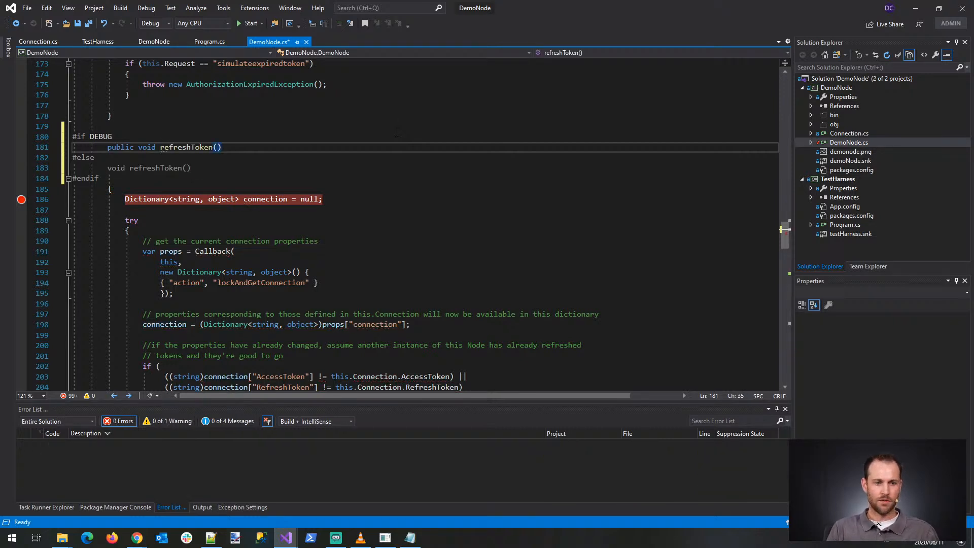
left_click(116, 146)
Step: In Program.cs Main, add a new DemoNode.DemoNode().refreshToken(); statement
left_click(829, 228)
left_click(431, 194)
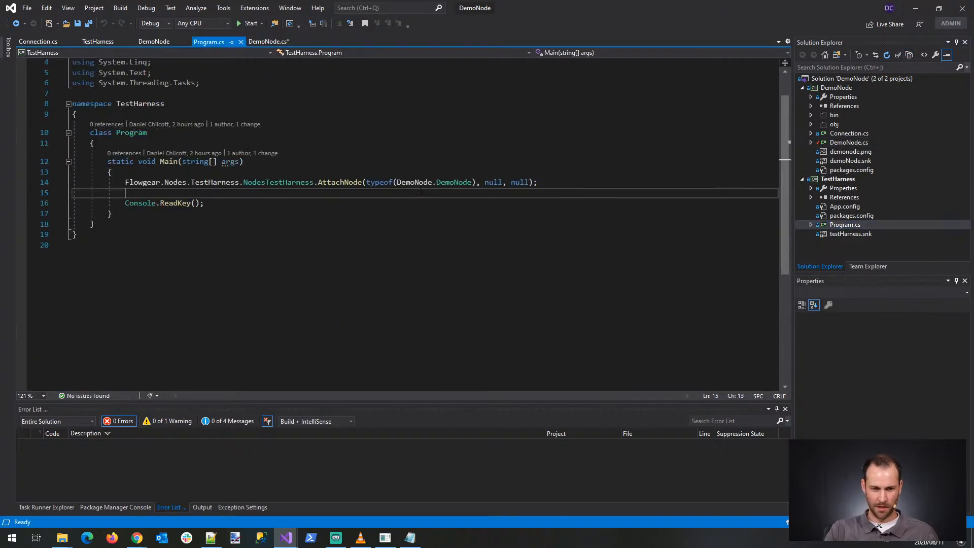
key("Up")
key("Up")
key("Return")
type("new DemoNode.")
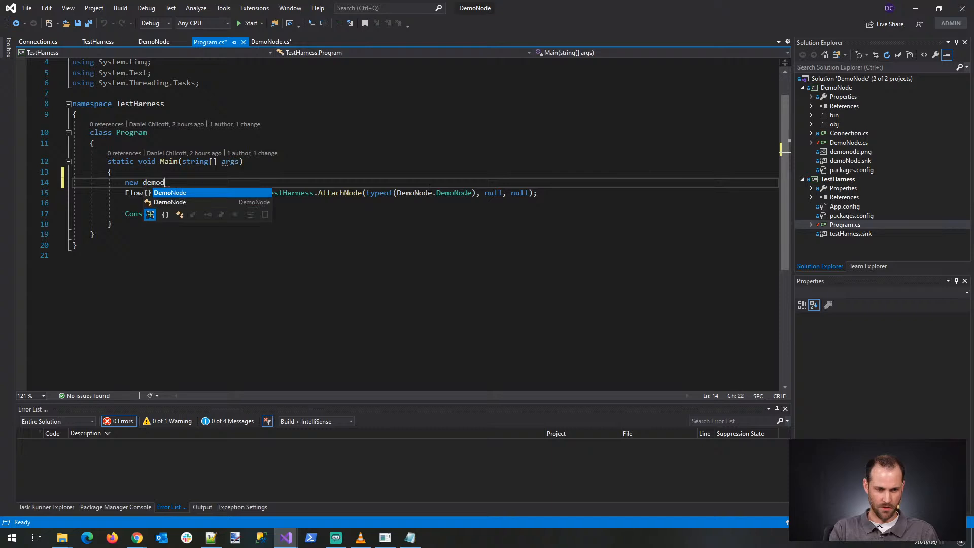
key("Tab")
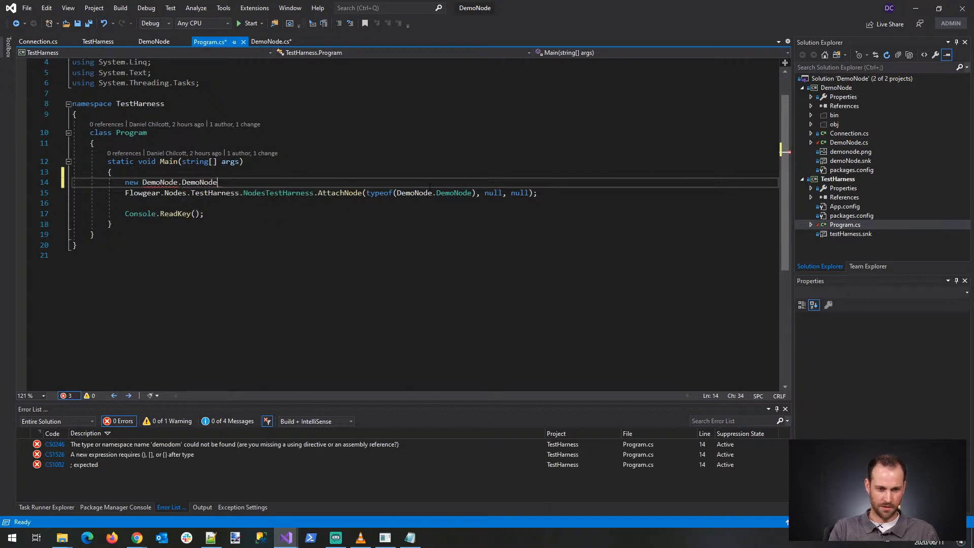
type("().refreshToken();")
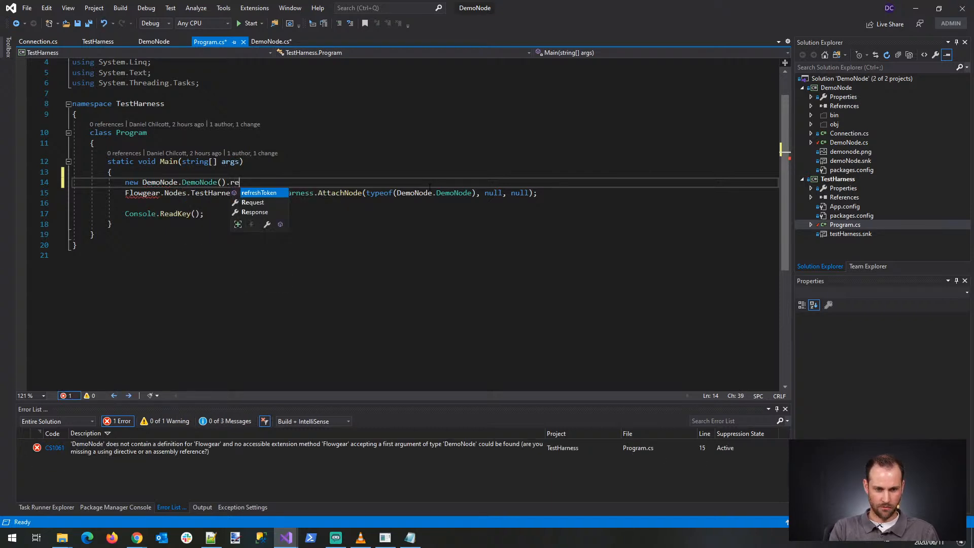
key("Return")
Step: Restructure it into var node = new DemoNode.DemoNode(); followed by node.refreshToken();
key("Up")
key("Return")
key("Up")
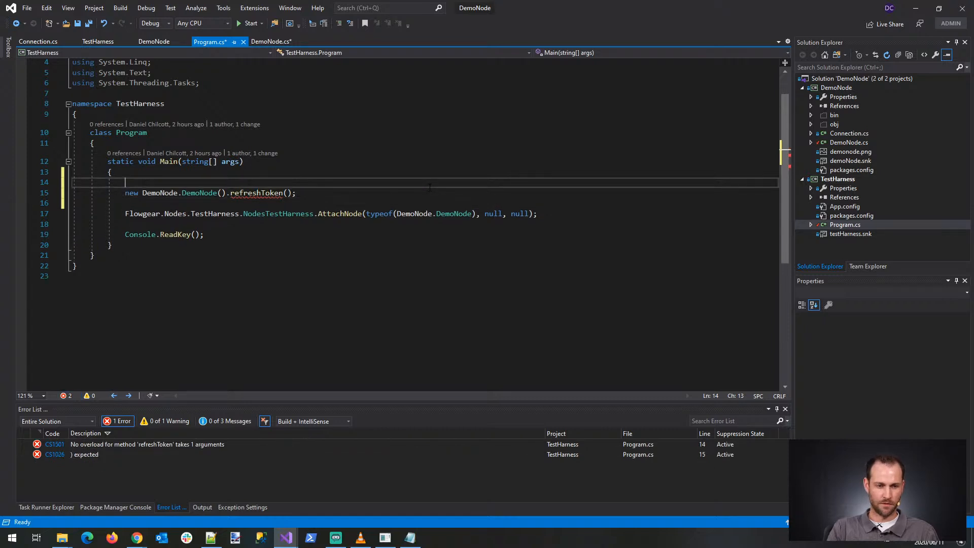
type("var node=")
key("Delete")
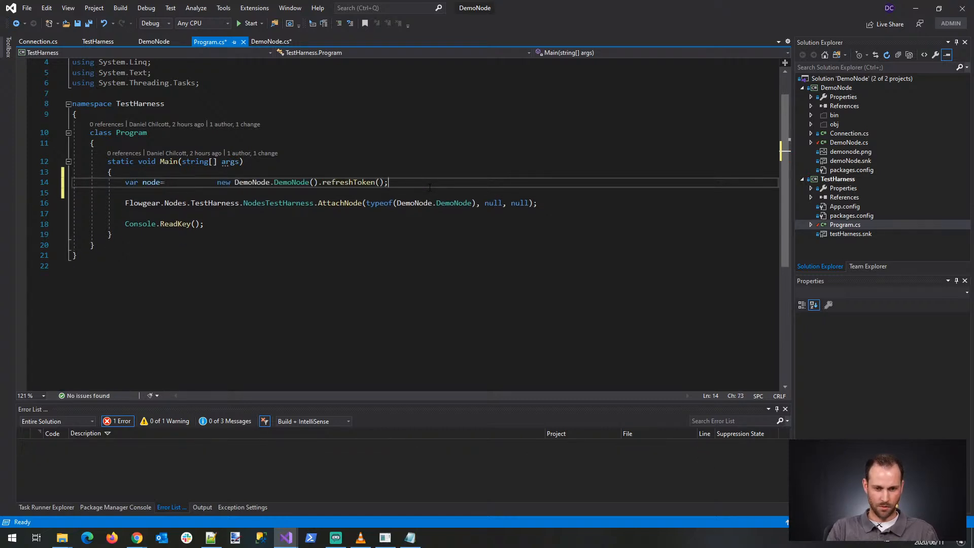
key("ctrl+Left")
key("ctrl+Left")
type(";")
key("Return")
key("Return")
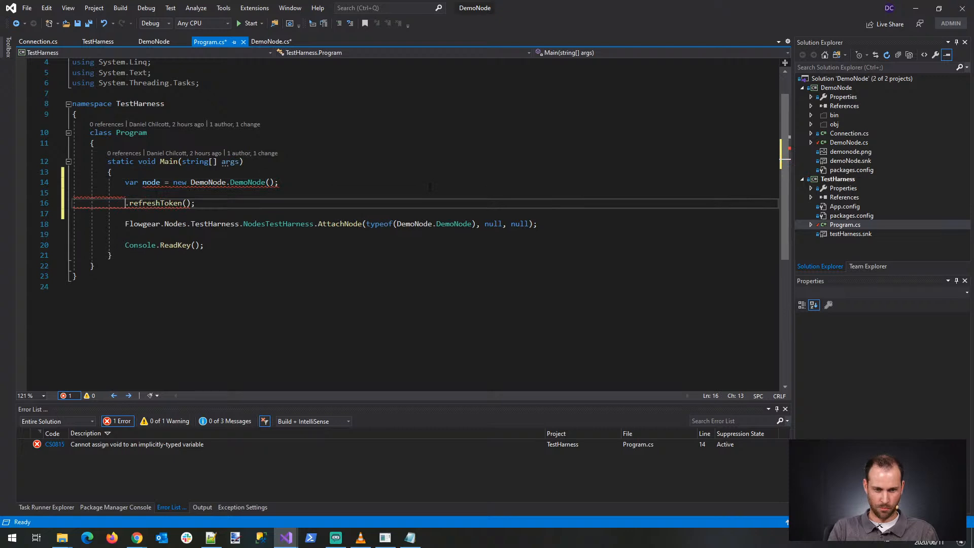
type("node")
key("Up")
type("n")
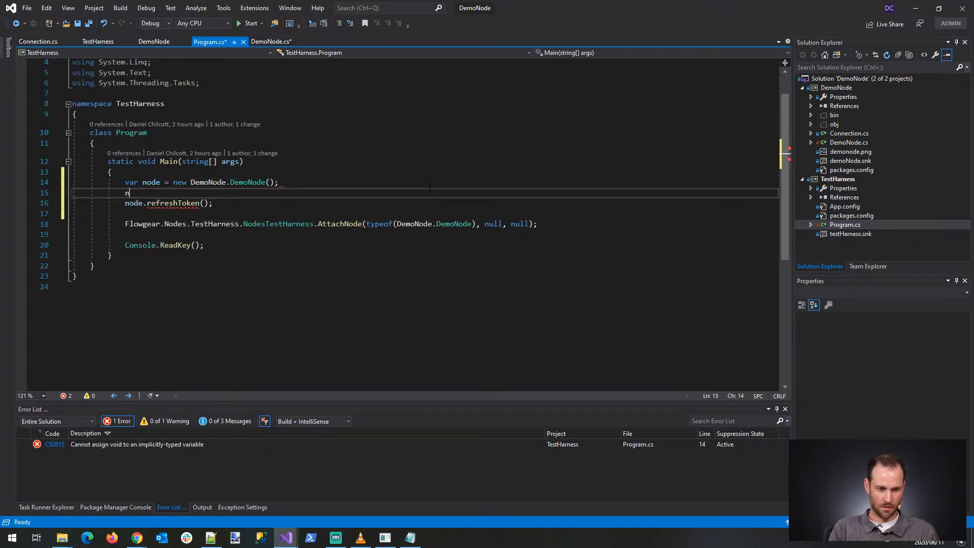
type("ode.c")
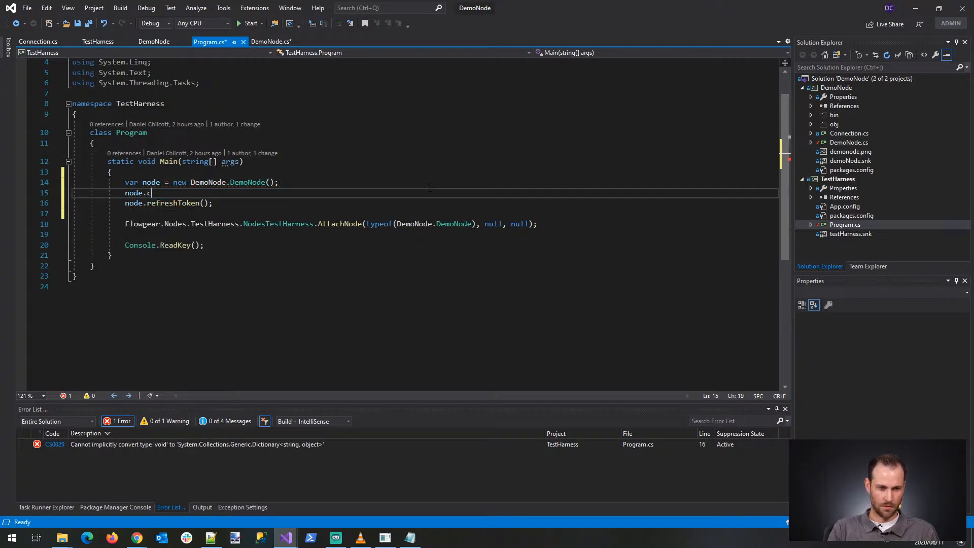
type("onnection = new DemoNode.Connection();")
key("Return")
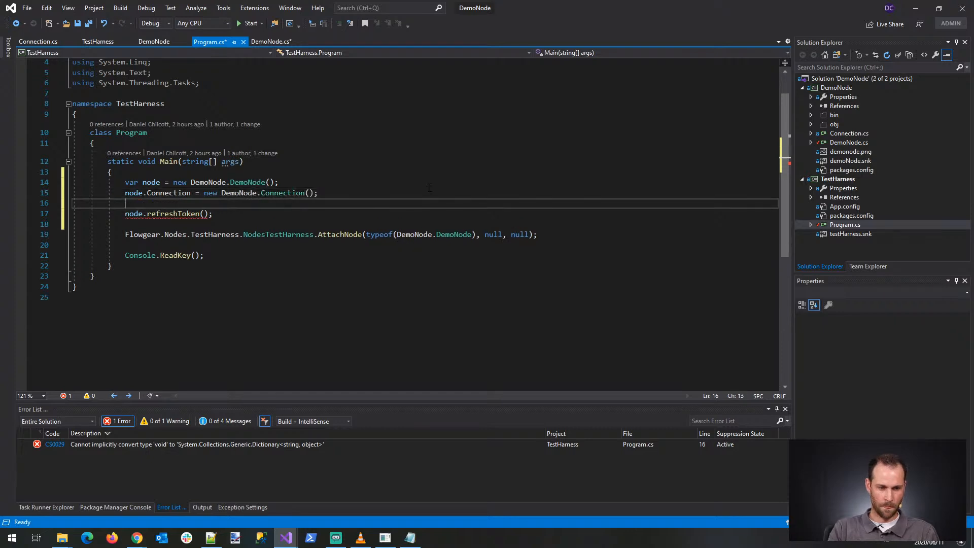
type("node.Connection")
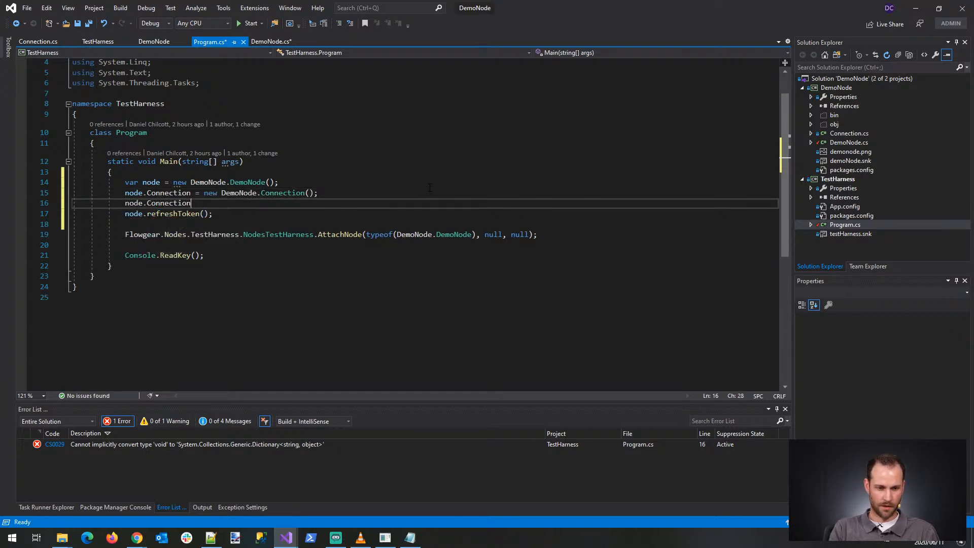
type(".AccessToken = \"a")
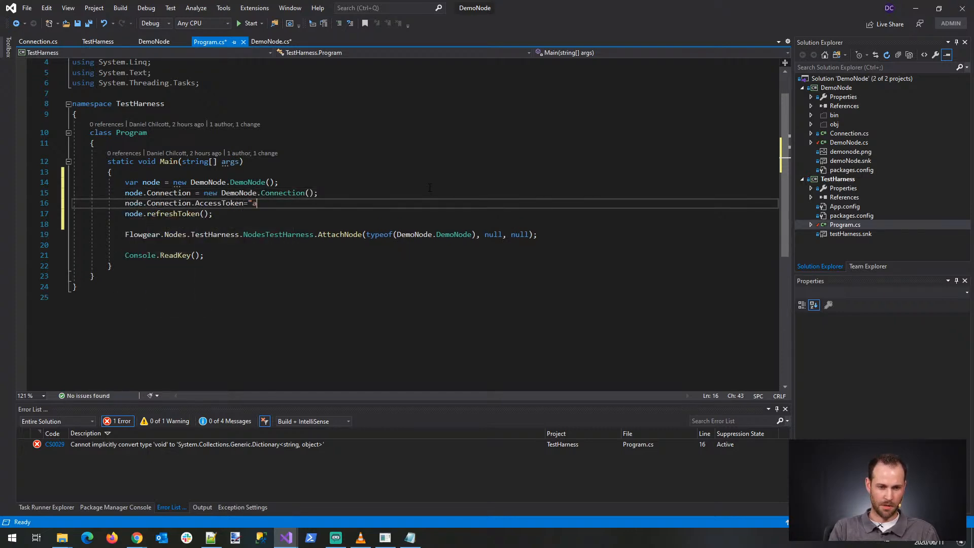
type("sd\";")
key("Down")
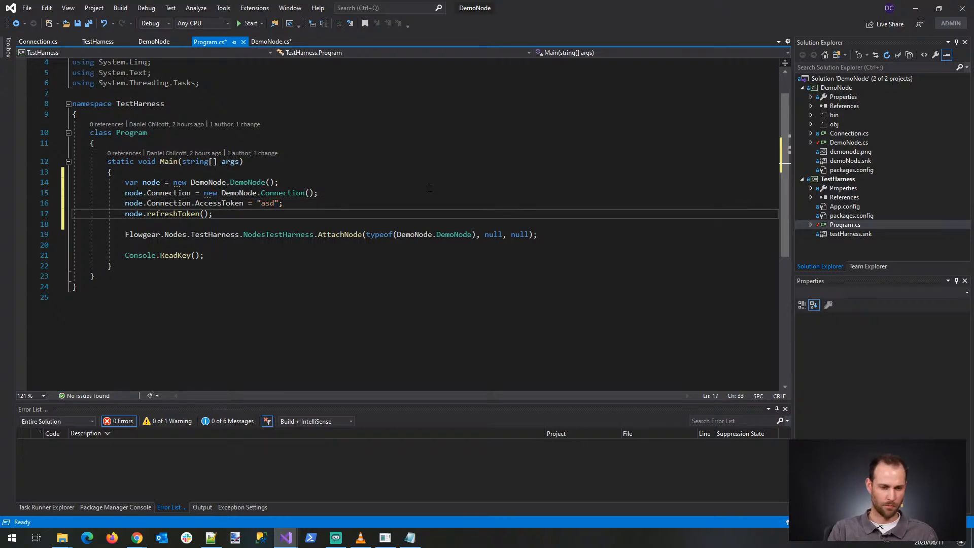
Step: Duplicate the AccessToken line and change the copy to set RefreshToken instead
key("Up")
key("shift+Home")
key("ctrl+c")
key("End")
key("Return")
key("ctrl+v")
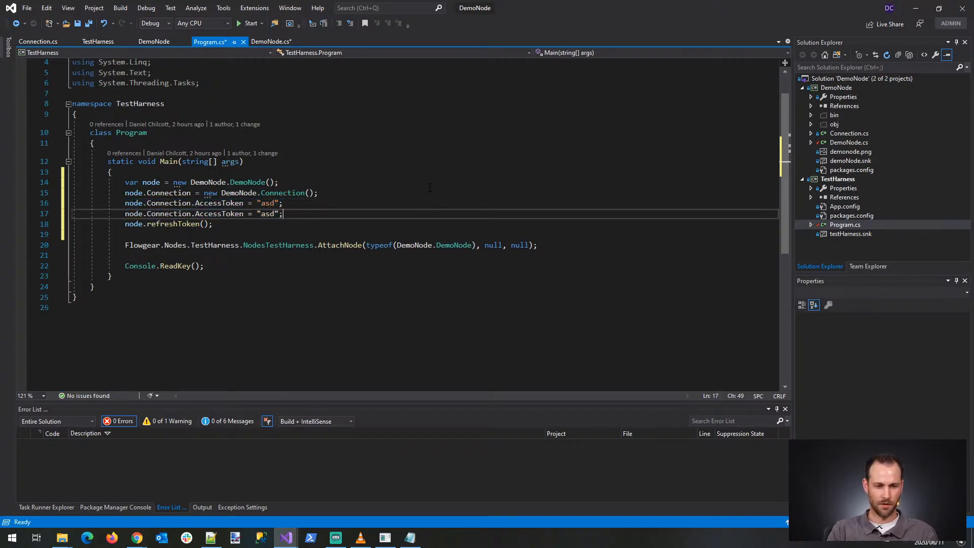
key("Left")
key("Left")
key("ctrl+Left")
key("ctrl+Left")
key("ctrl+shift+Right")
type("RefreshToken")
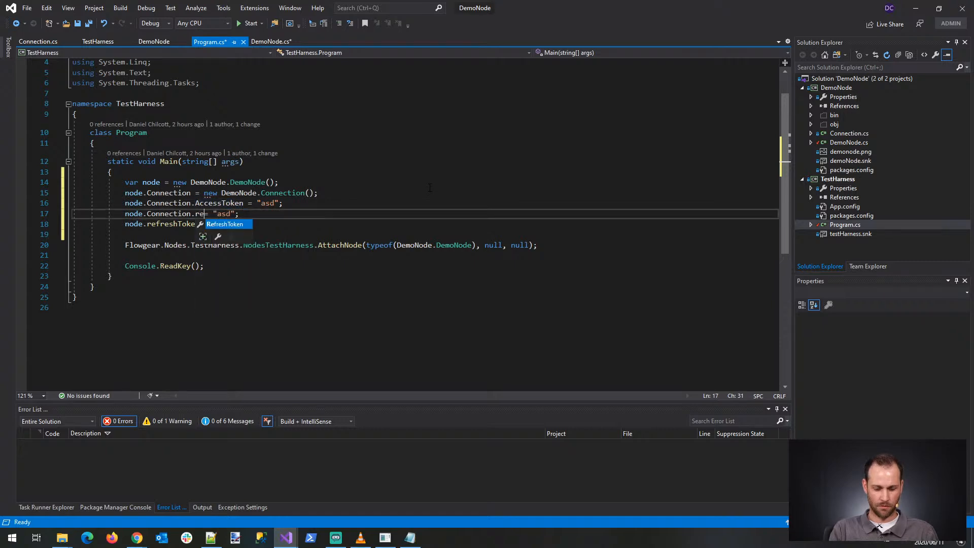
key("End")
key("Down")
key("shift+Home")
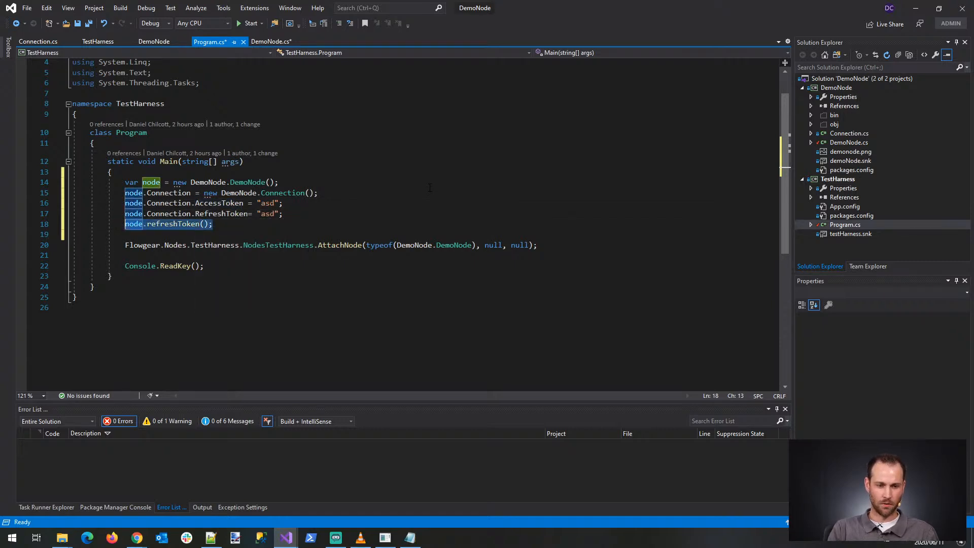
key("Up")
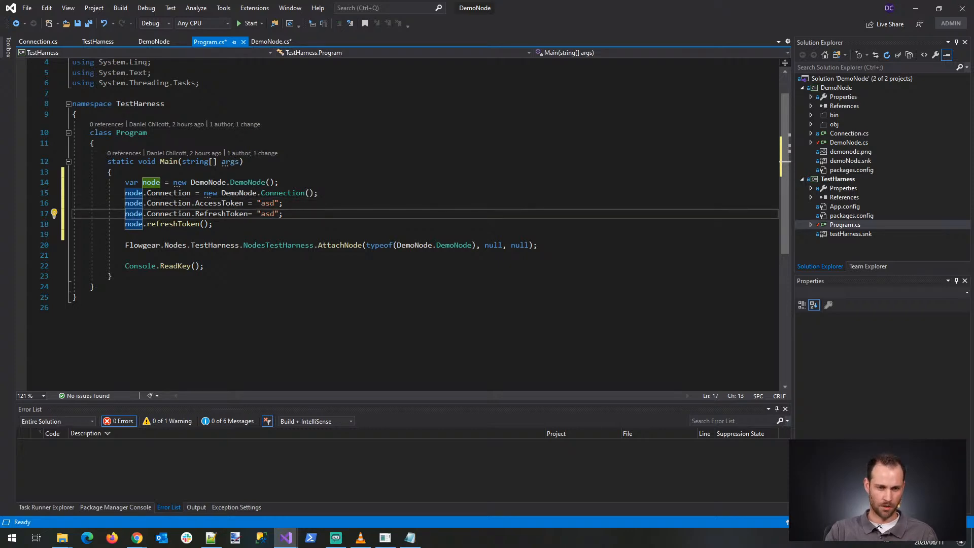
Step: Inspect the Callback call inside refreshToken in DemoNode.cs
left_click(273, 43)
left_click(492, 252)
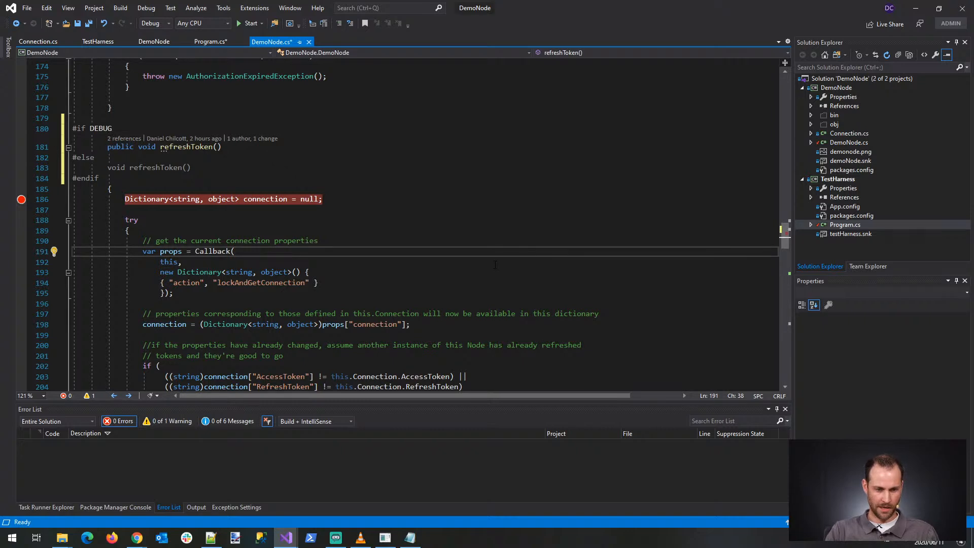
key("Up")
key("Up")
key("Down")
key("Down")
key("shift+Home")
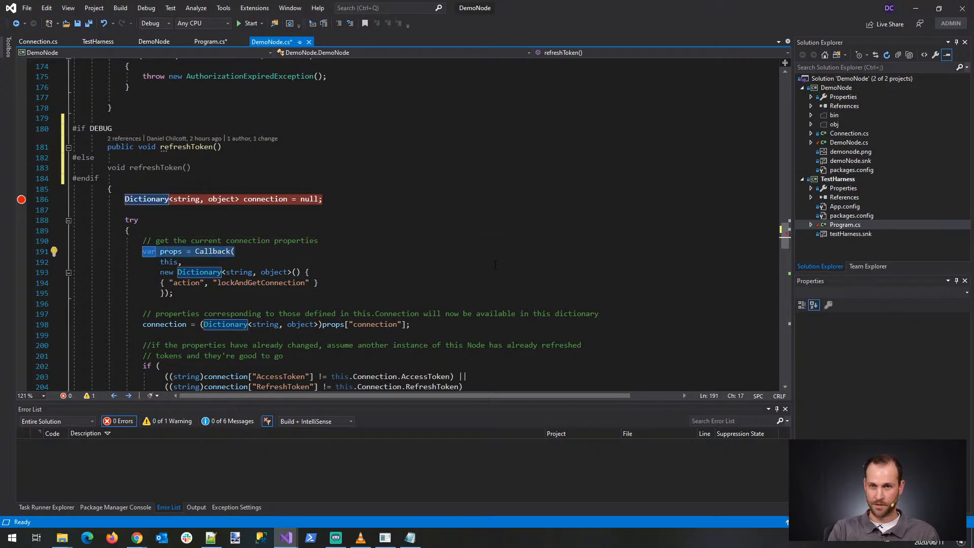
Step: In Program.cs, subscribe node.Callback to a generated Node_Callback and replace its throw with request["action"]
left_click(213, 43)
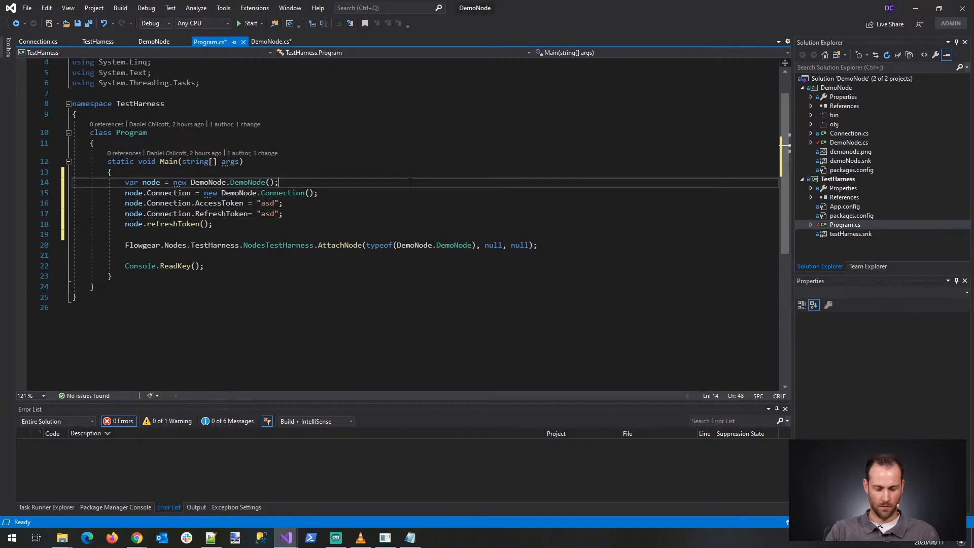
key("Down")
type("node.Callback+=")
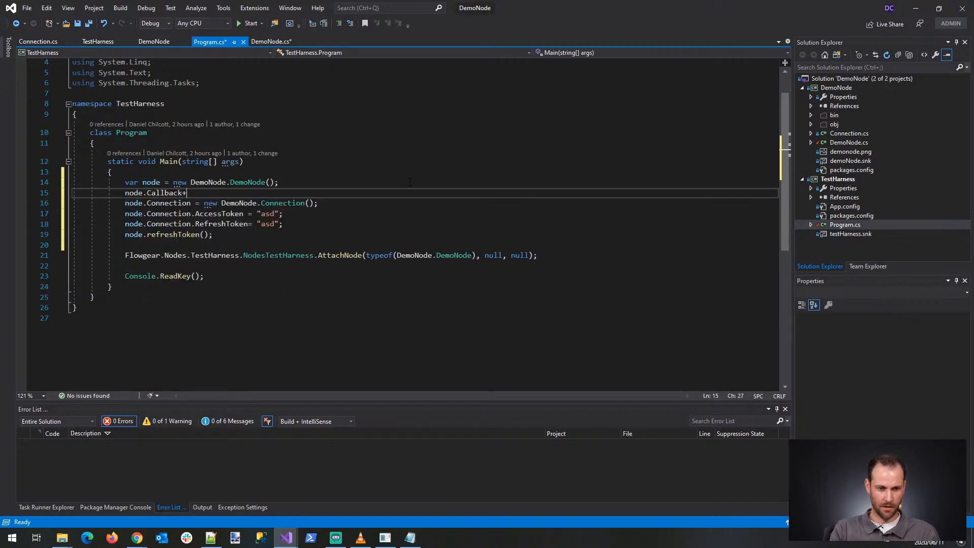
key("Tab")
key("Down")
key("Down")
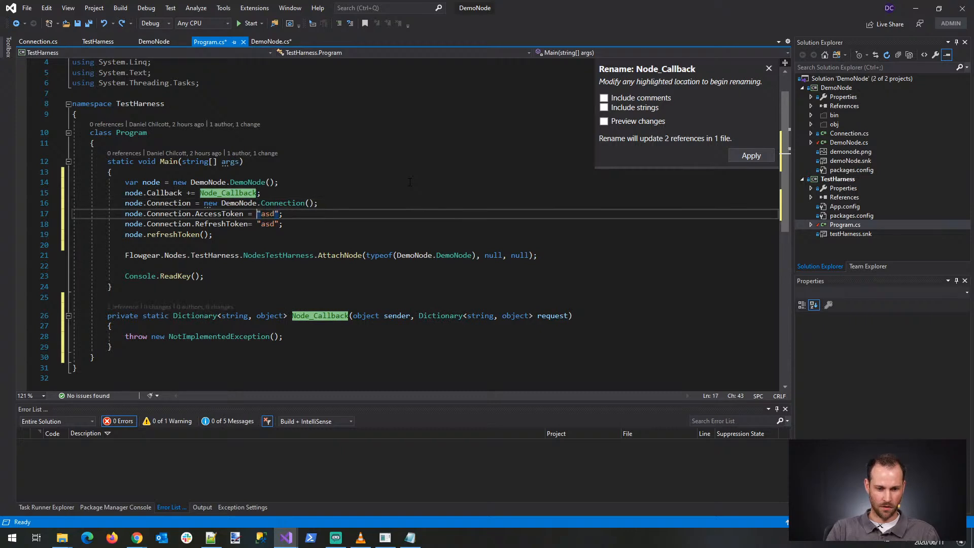
left_click(320, 336)
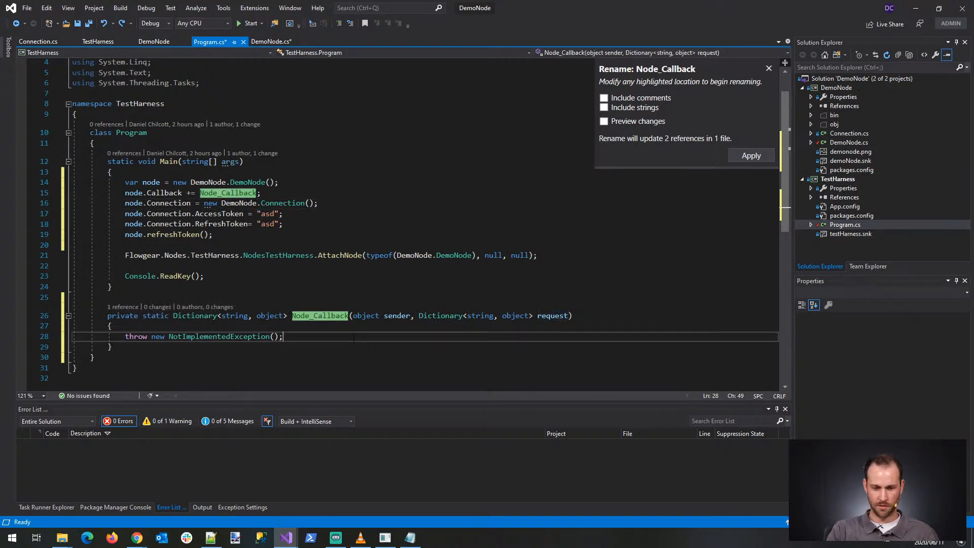
key("shift+Home")
type("req")
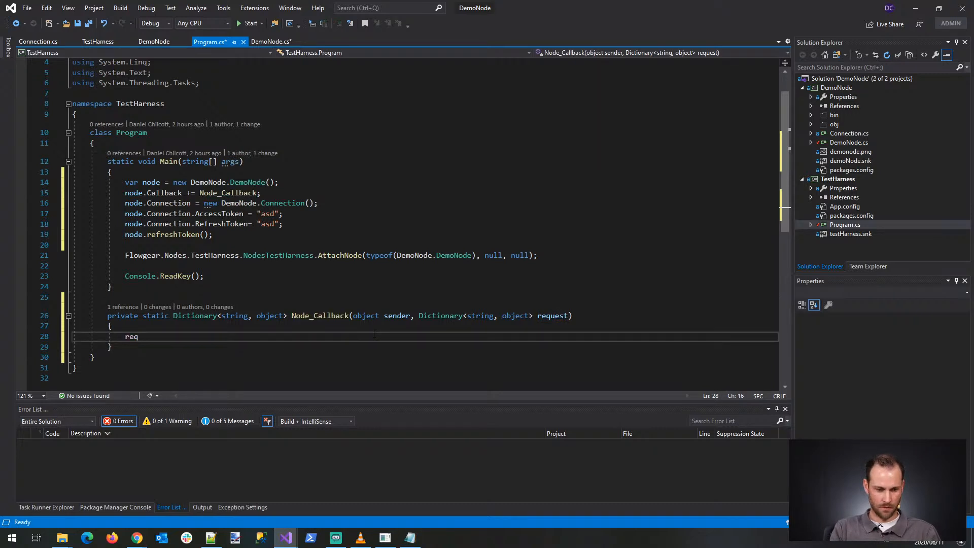
type("uest[")
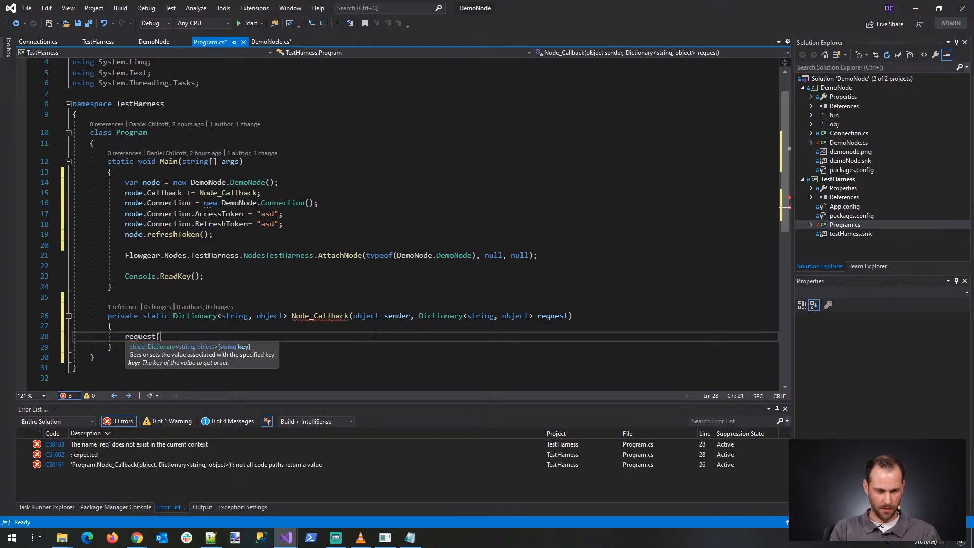
type("\"action\"]")
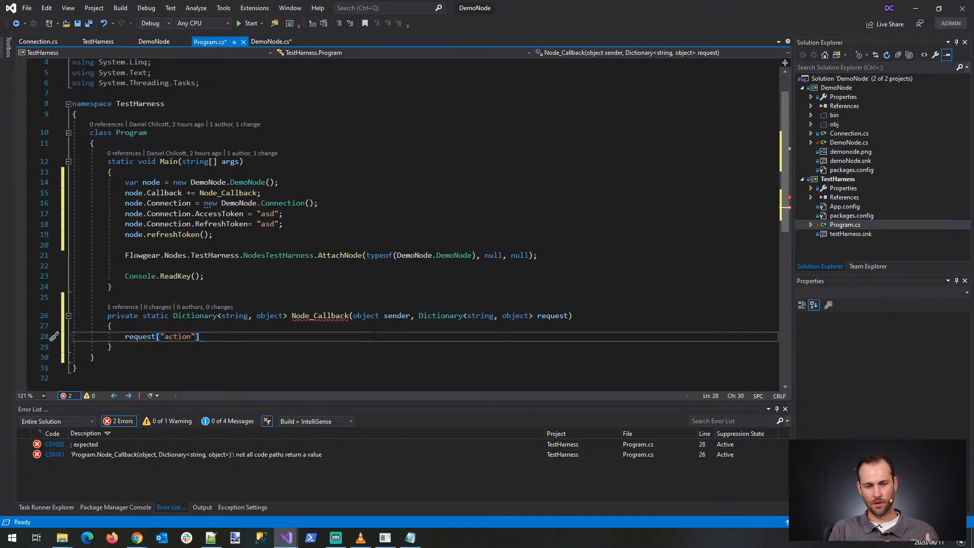
Step: In DemoNode.cs, highlight the refreshToken block where Callback fetches the connection properties
left_click(269, 41)
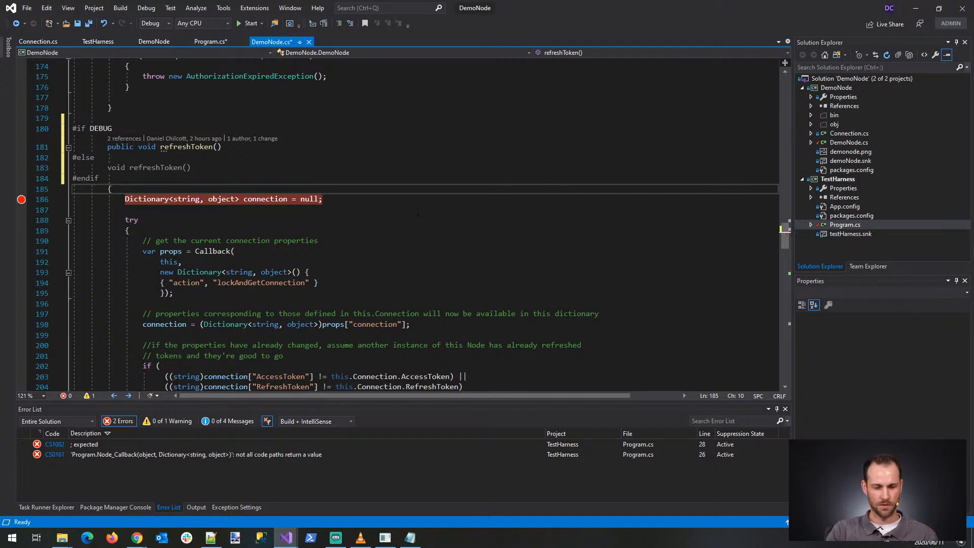
left_click_drag(134, 240, 228, 298)
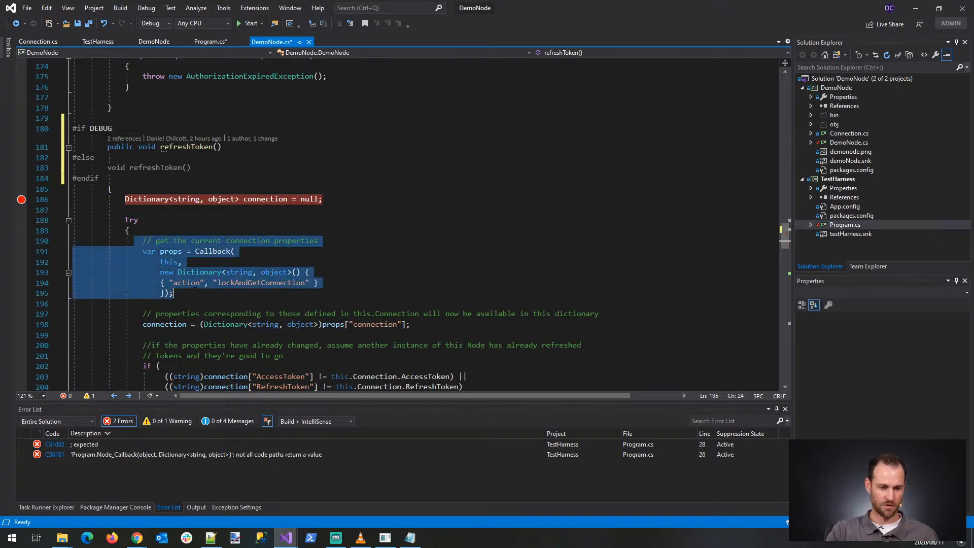
left_click(229, 298)
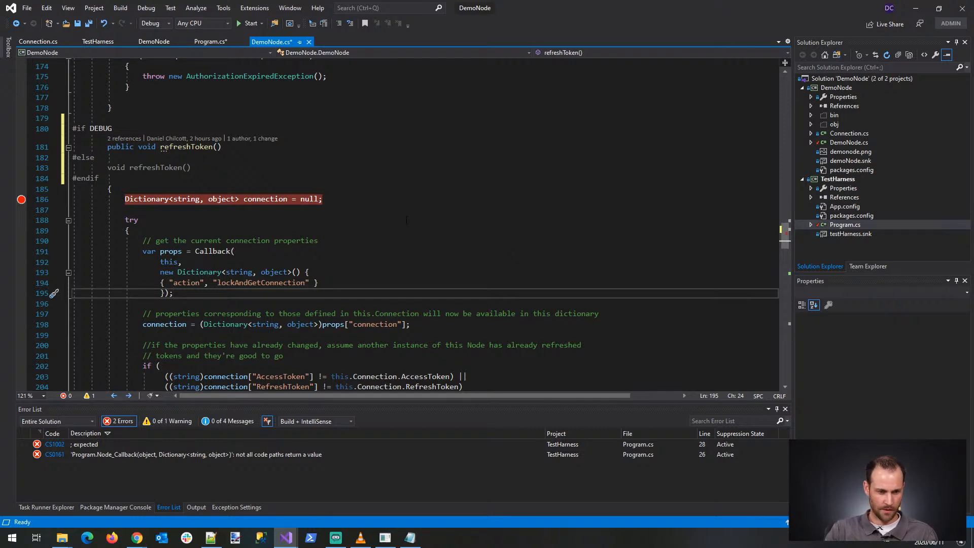
Step: Undo the recent DEBUG conditional edits to refreshToken
key("ctrl+z")
key("ctrl+z")
key("ctrl+z")
key("ctrl+z")
key("ctrl+z")
key("ctrl+z")
key("ctrl+z")
key("ctrl+z")
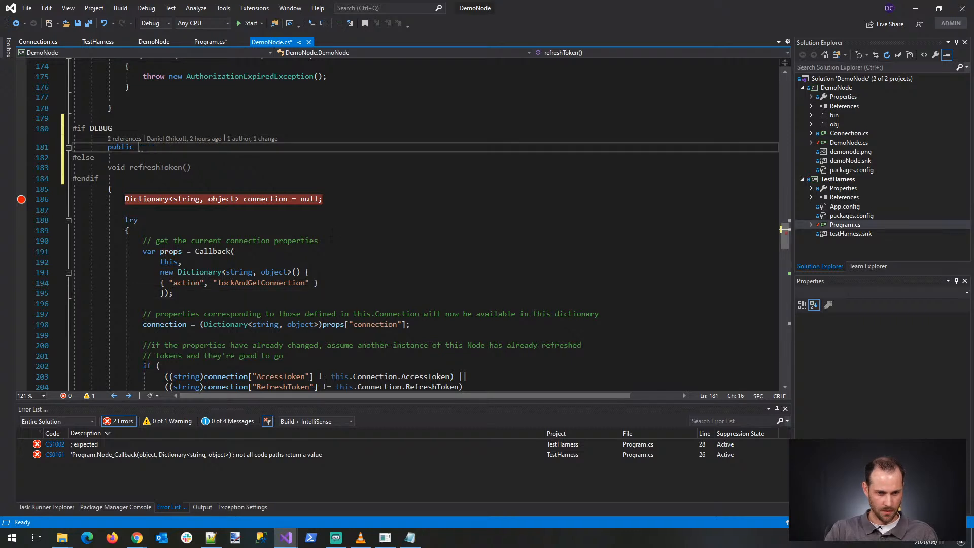
key("ctrl+z")
key("ctrl+z")
key("ctrl+z")
key("ctrl+z")
key("ctrl+z")
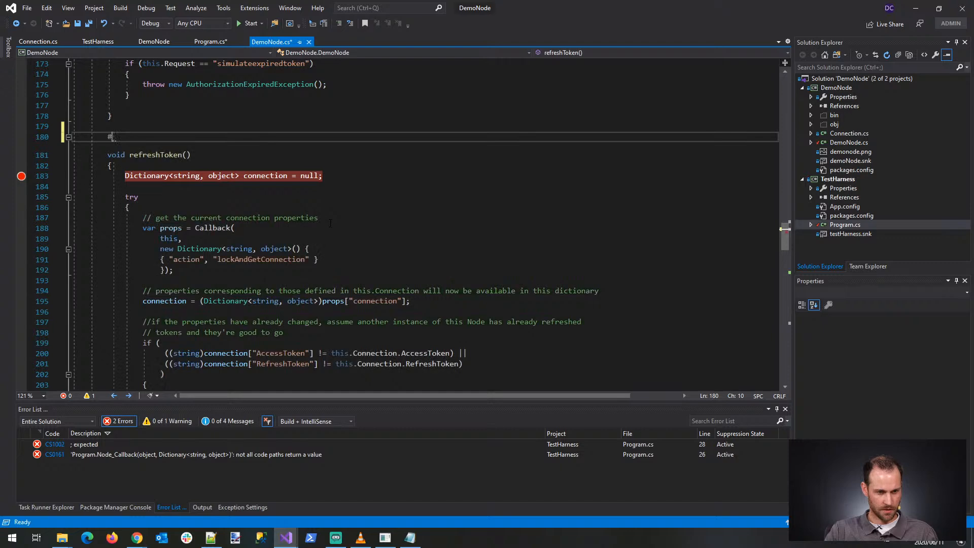
key("ctrl+z")
key("ctrl+z")
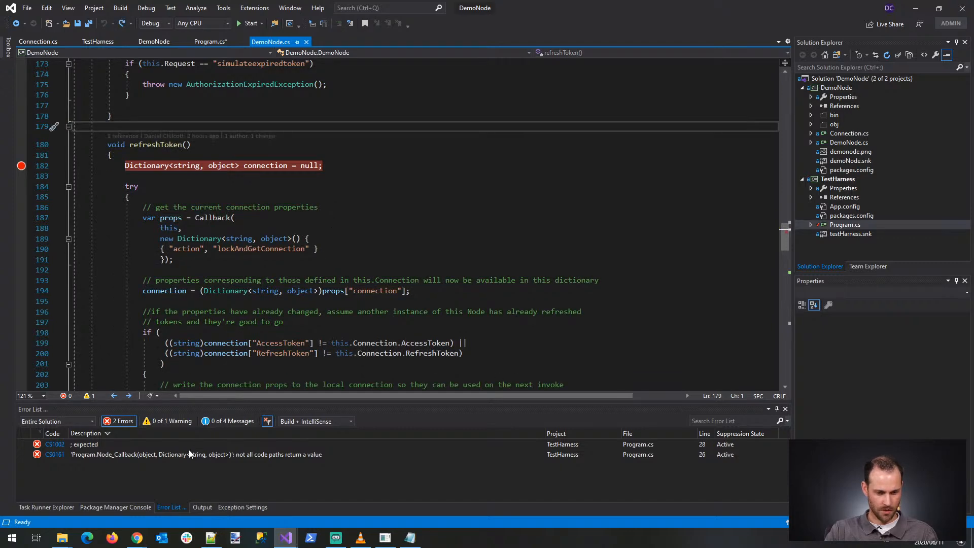
Step: Comment out the node setup lines in Main and delete the Node_Callback method
double_click(189, 453)
left_click_drag(73, 91, 124, 155)
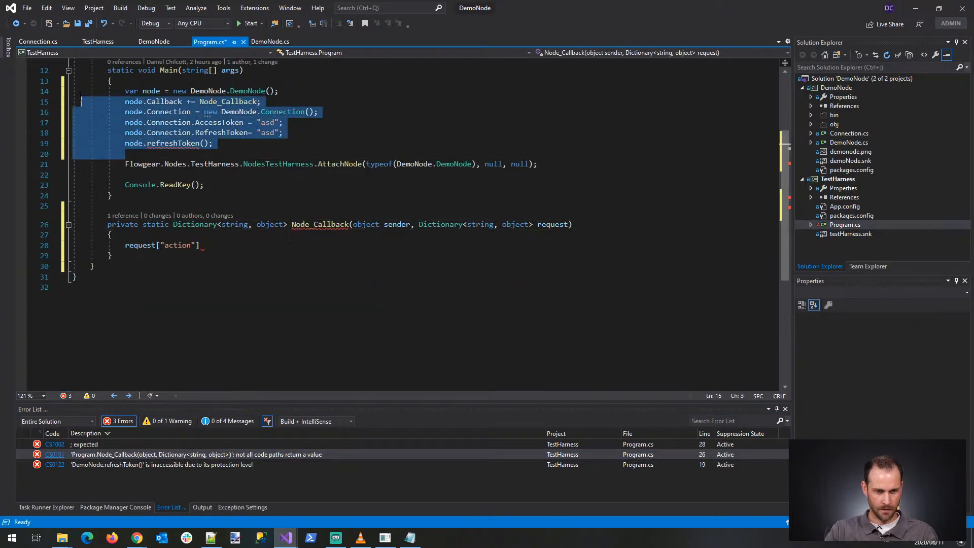
key("ctrl+k")
key("ctrl+c")
left_click(116, 266)
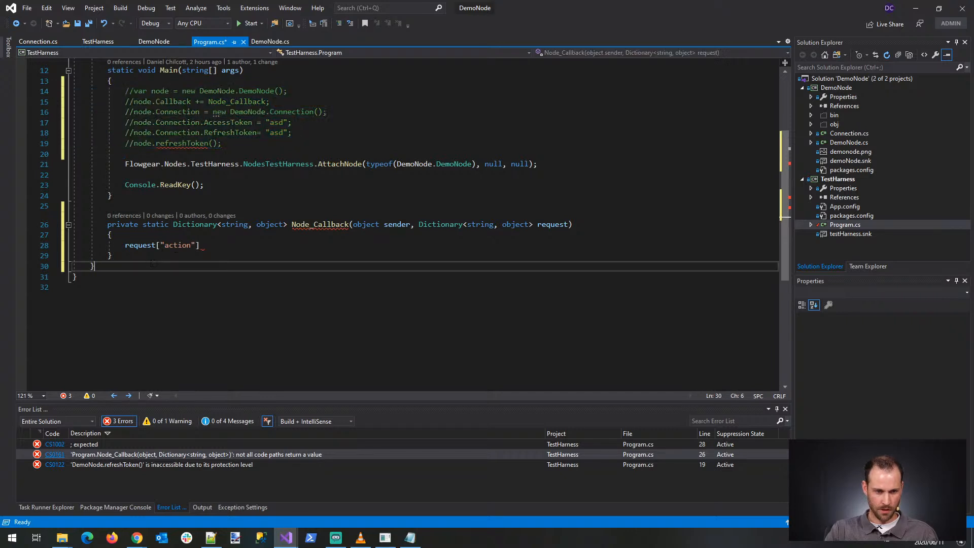
left_click_drag(114, 256, 94, 222)
key("Delete")
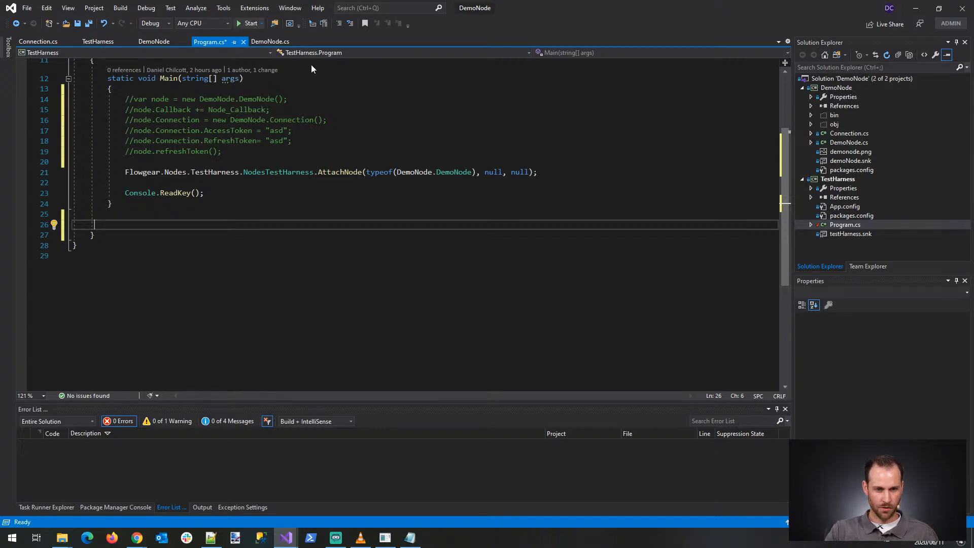
Step: Close the running TestHarness console and start debugging again
left_click(388, 545)
left_click(567, 87)
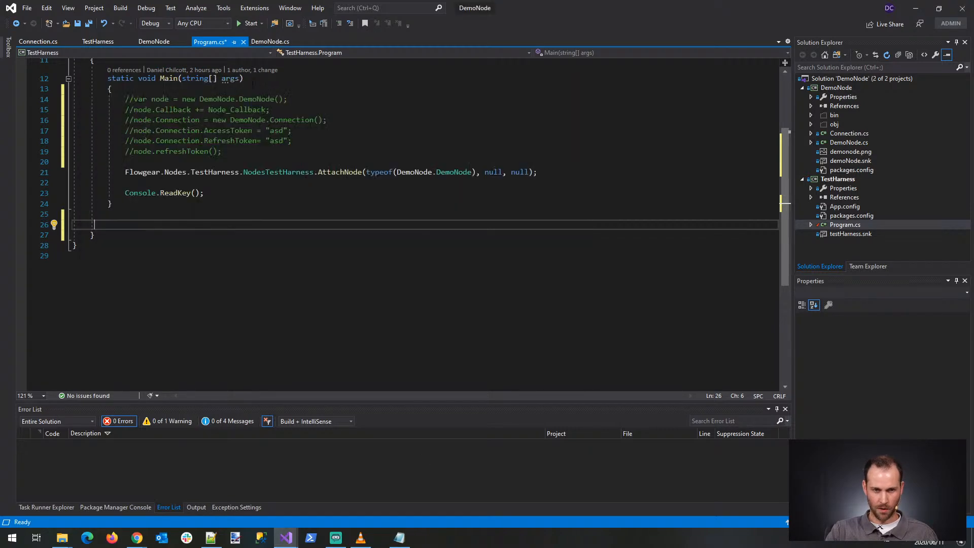
left_click(238, 23)
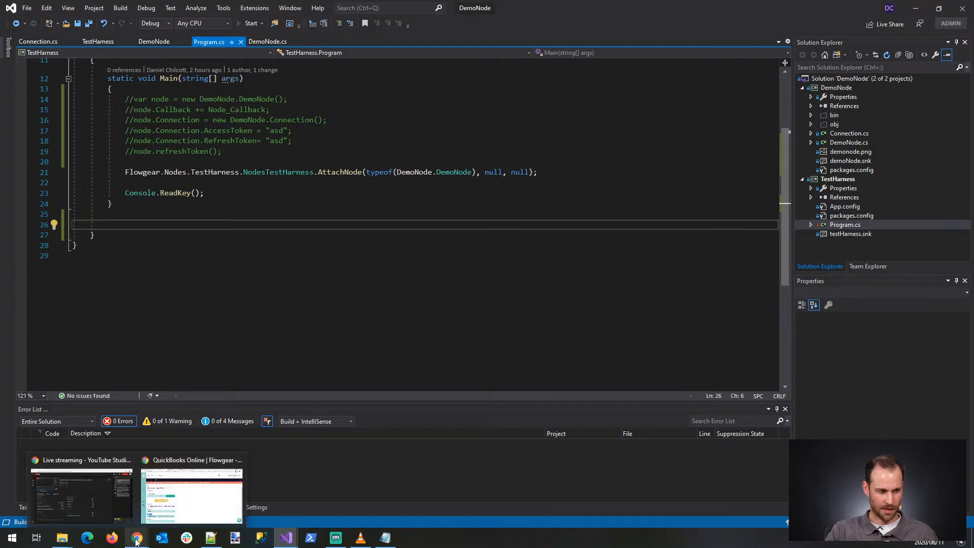
Step: In the Rose Deer workflow, delete the QuickBooks Online node
mouse_move(136, 541)
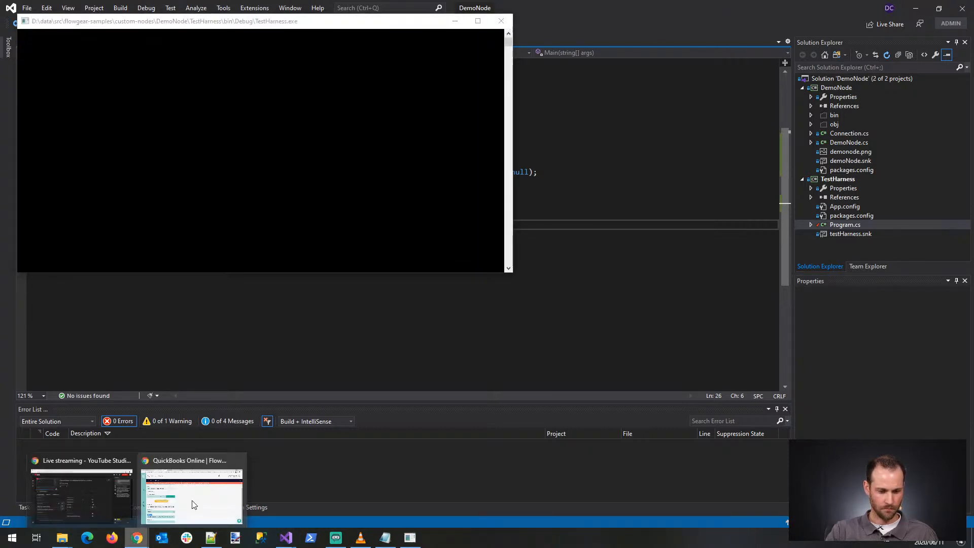
left_click(207, 489)
left_click(99, 8)
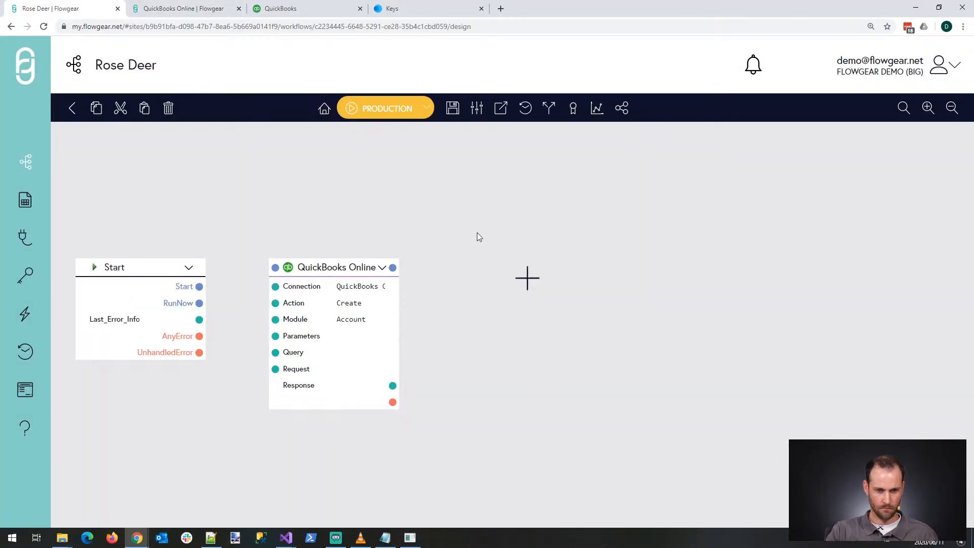
left_click(378, 195)
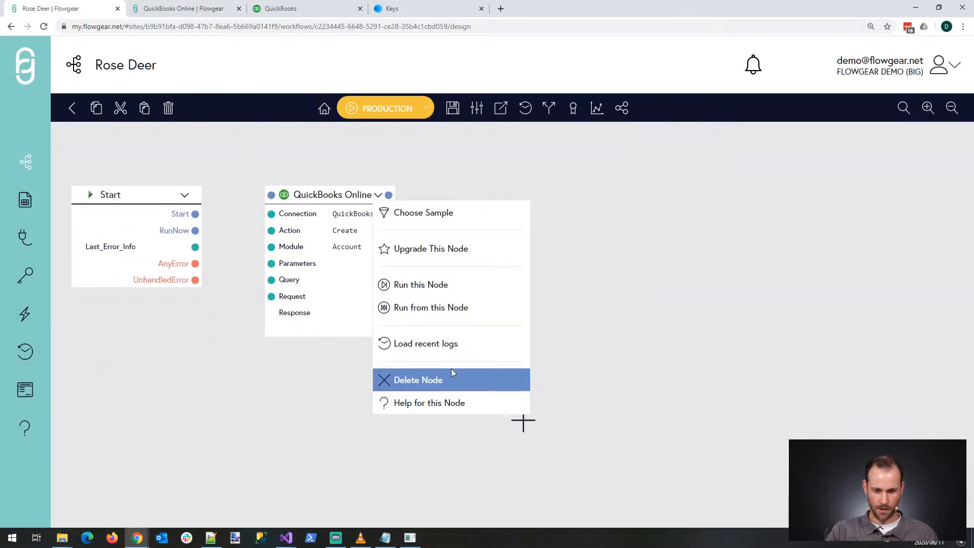
left_click(451, 378)
Step: Add the live-debugged Demo Node through a Debug a Node DropPoint
left_click(332, 207)
left_click(588, 186)
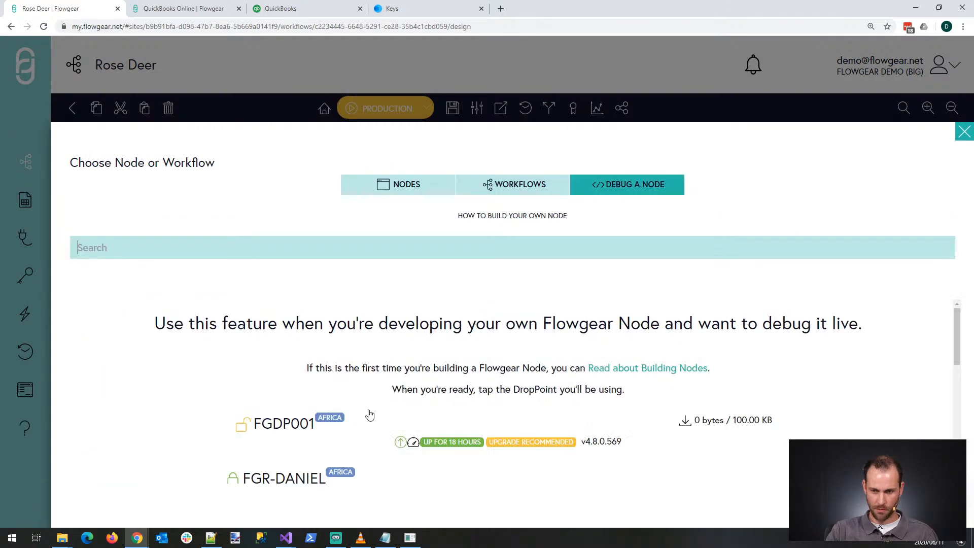
scroll(354, 417, "down", 1)
left_click(342, 439)
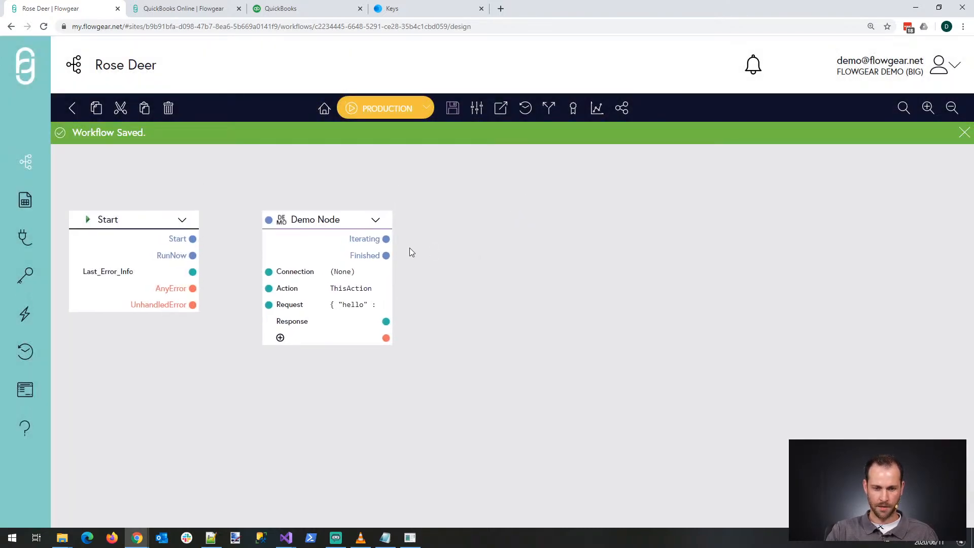
Step: See that dynamic samples need a connection, then create a new Connection for the Demo Node
left_click(375, 219)
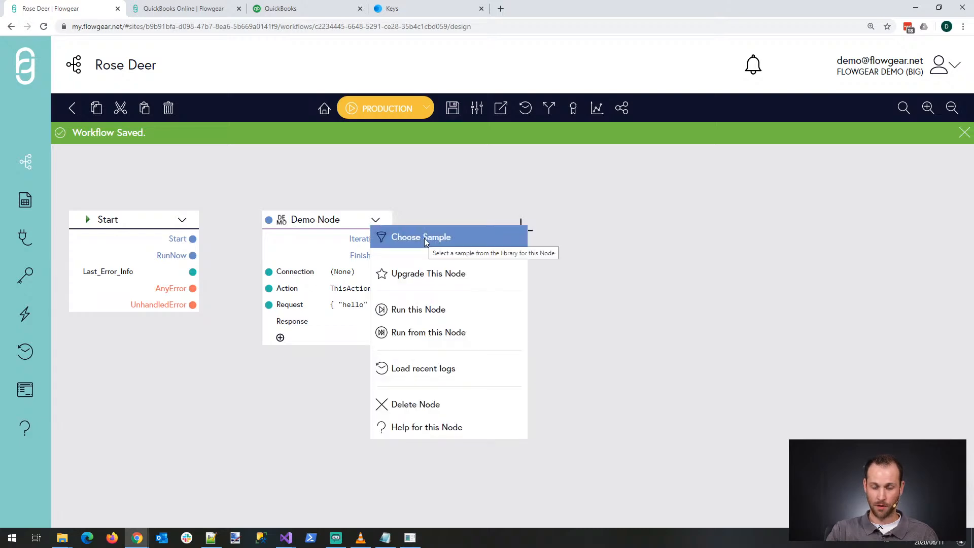
left_click(424, 238)
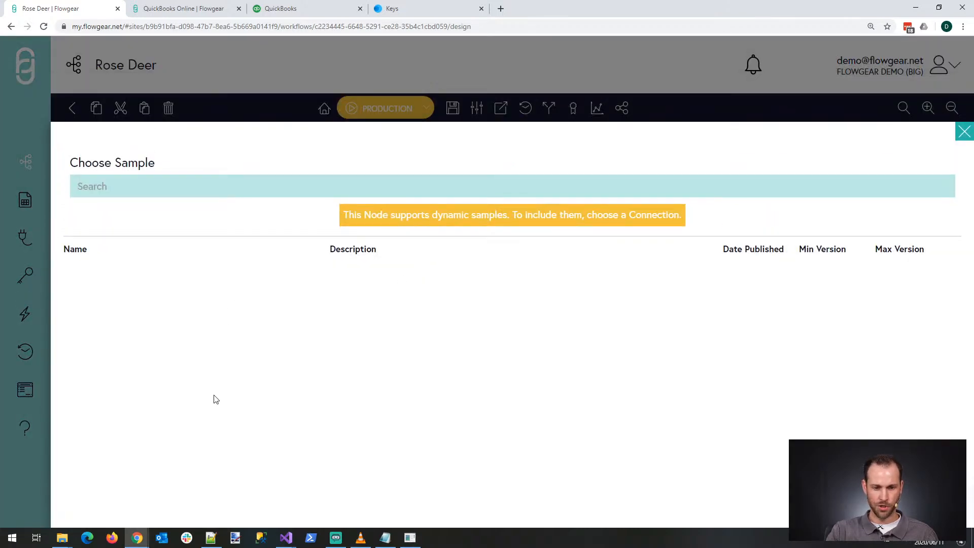
left_click_drag(390, 215, 619, 263)
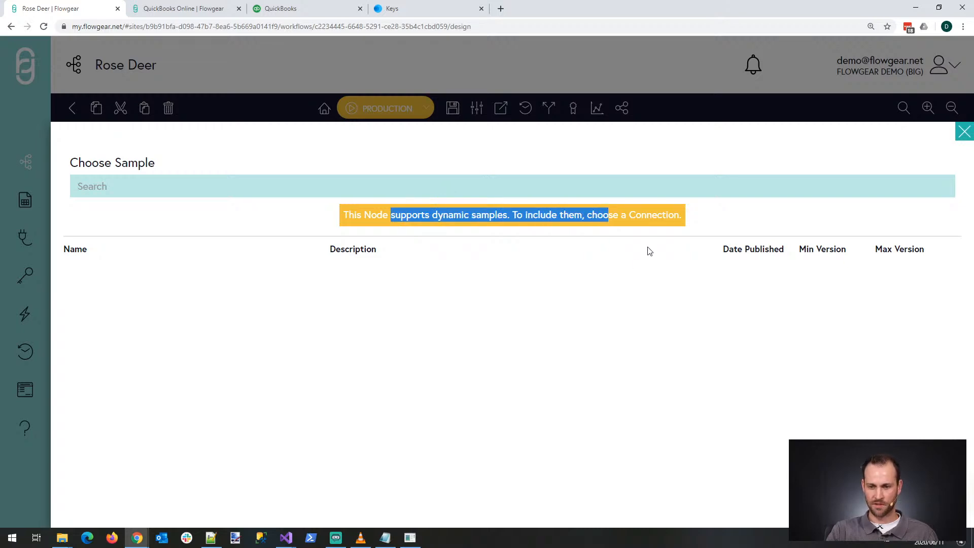
left_click(964, 133)
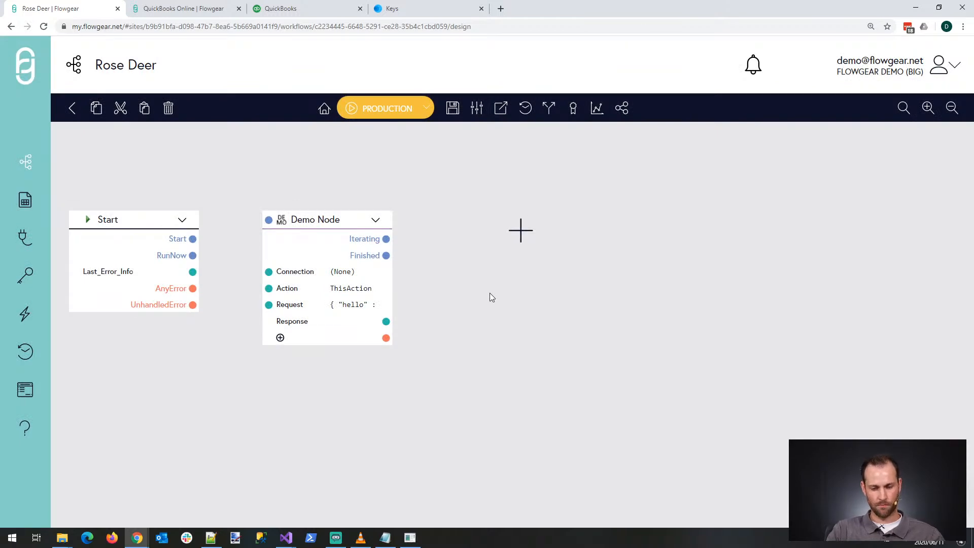
left_click(379, 274)
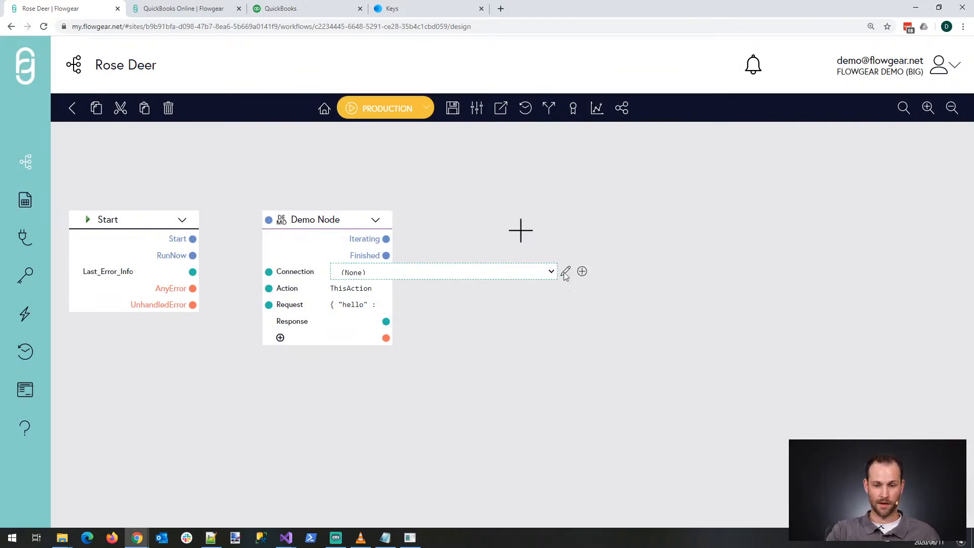
left_click(583, 273)
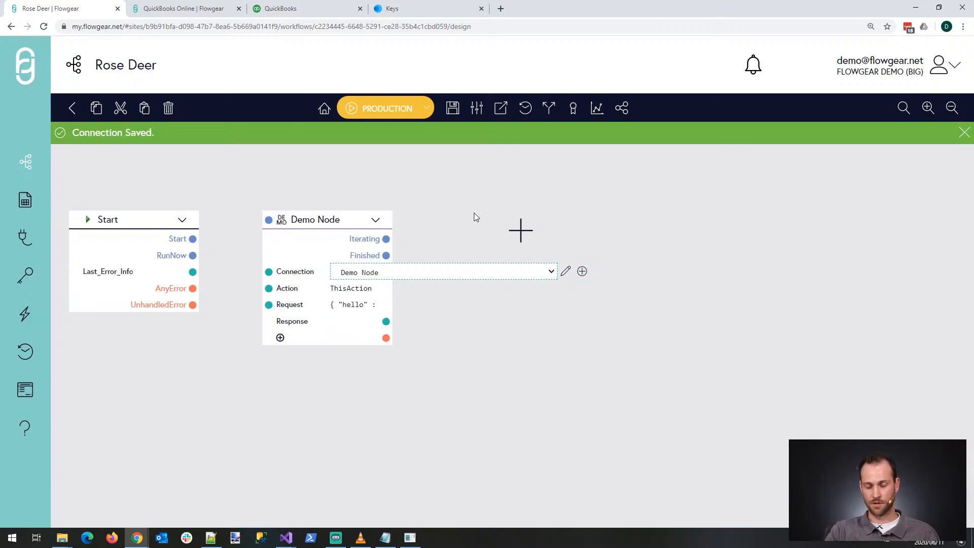
Step: Use Choose Sample to load the first sample, then the second sample, into the Request
left_click(375, 220)
left_click(400, 236)
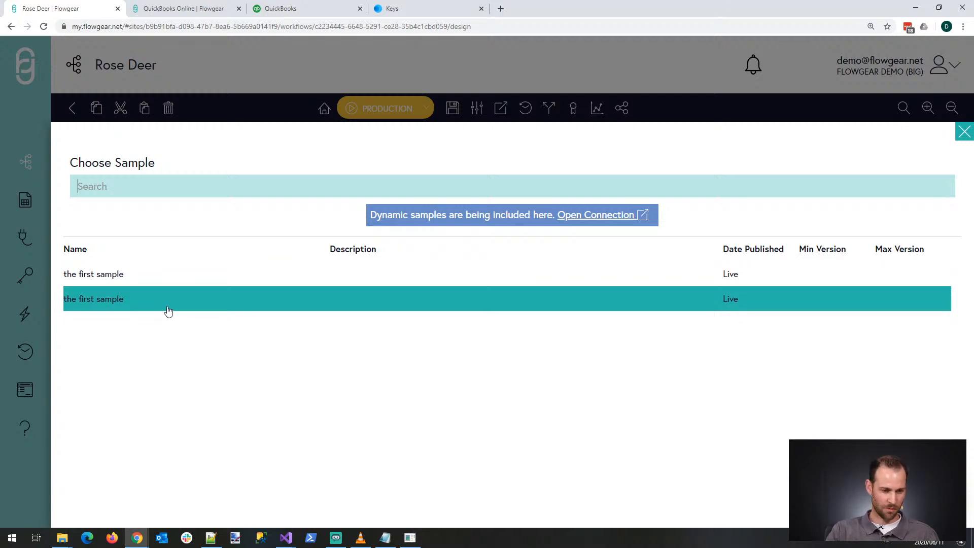
left_click(175, 274)
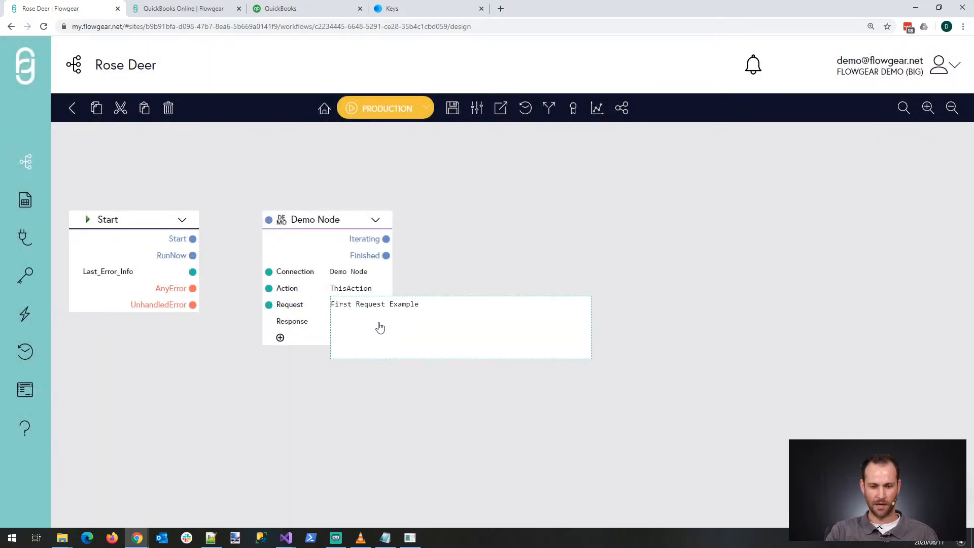
left_click(376, 220)
left_click(395, 236)
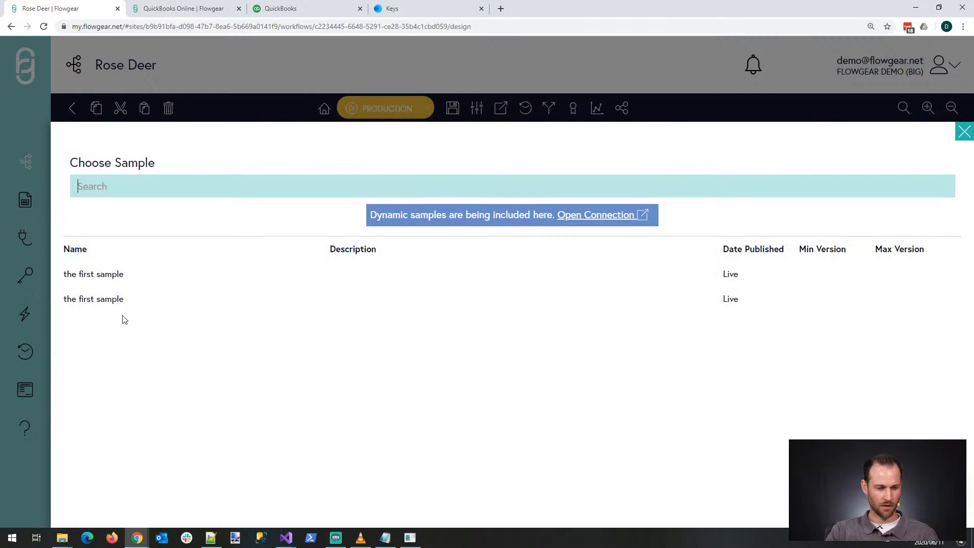
left_click(123, 304)
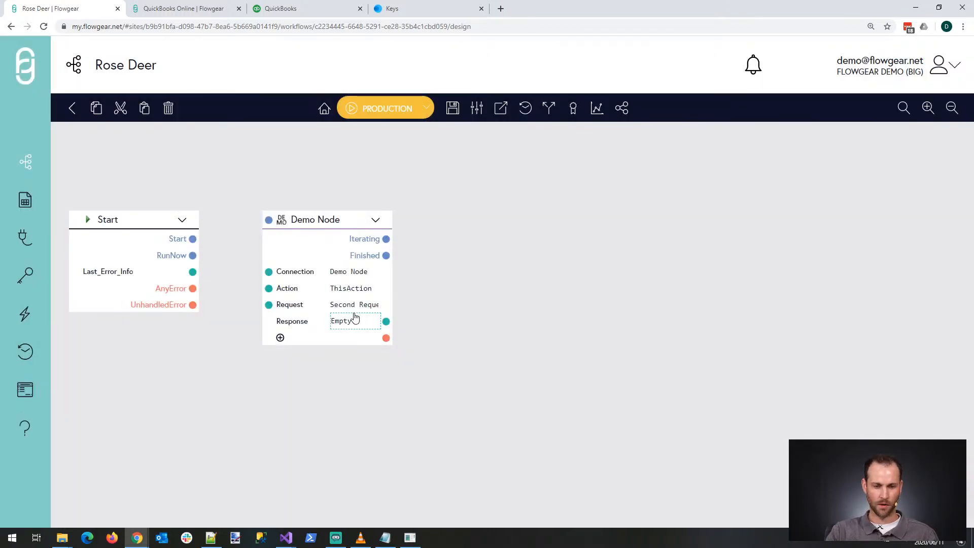
mouse_move(359, 313)
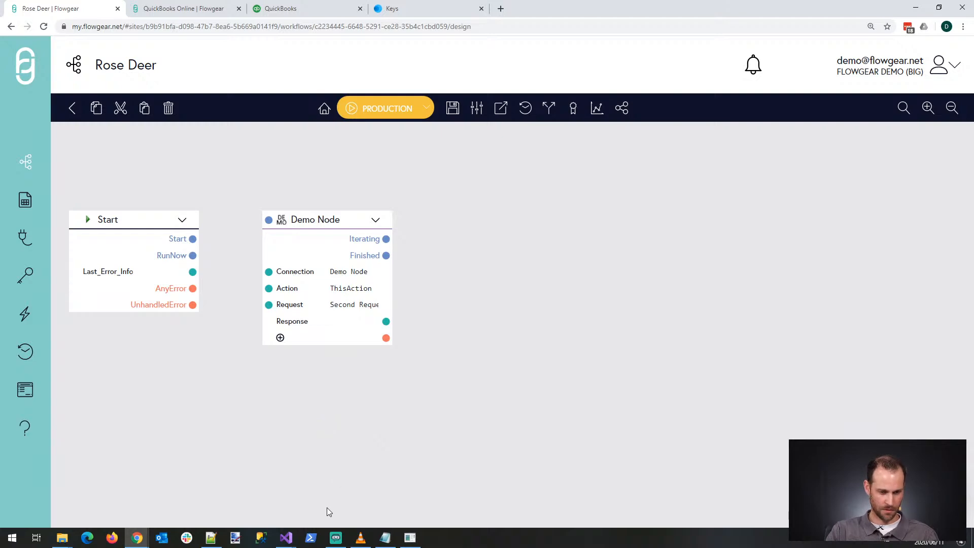
left_click(286, 538)
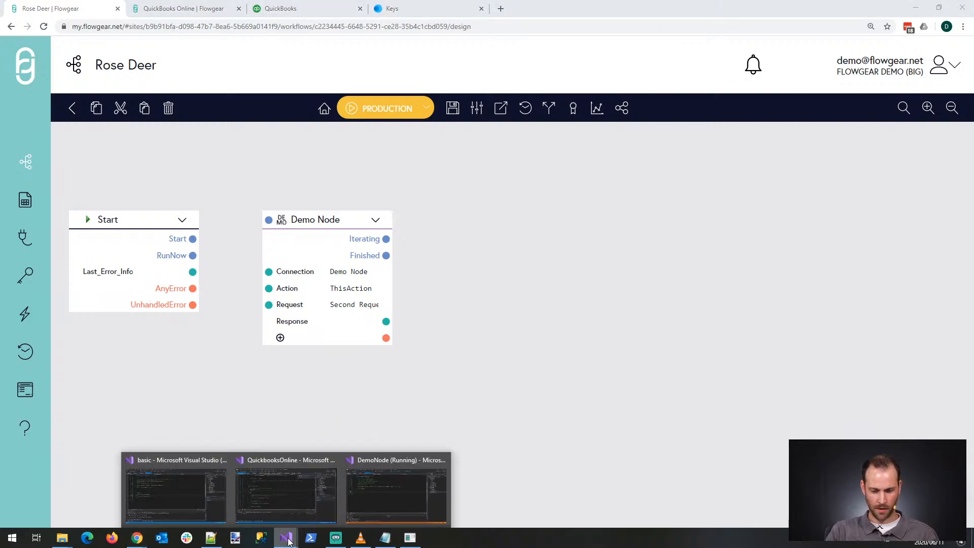
Step: Back in Visual Studio, jump to the ListSamples method in DemoNode.cs
left_click(404, 502)
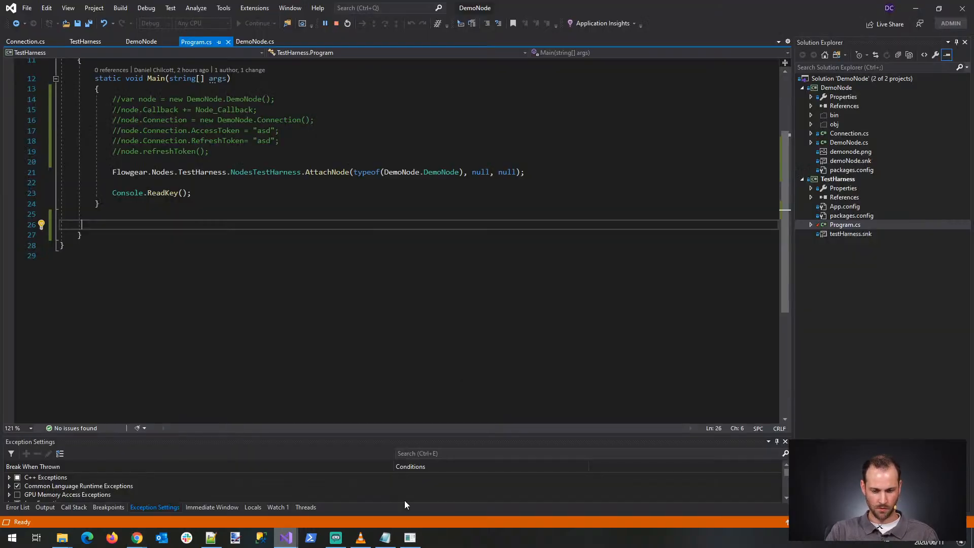
left_click(255, 41)
left_click(607, 53)
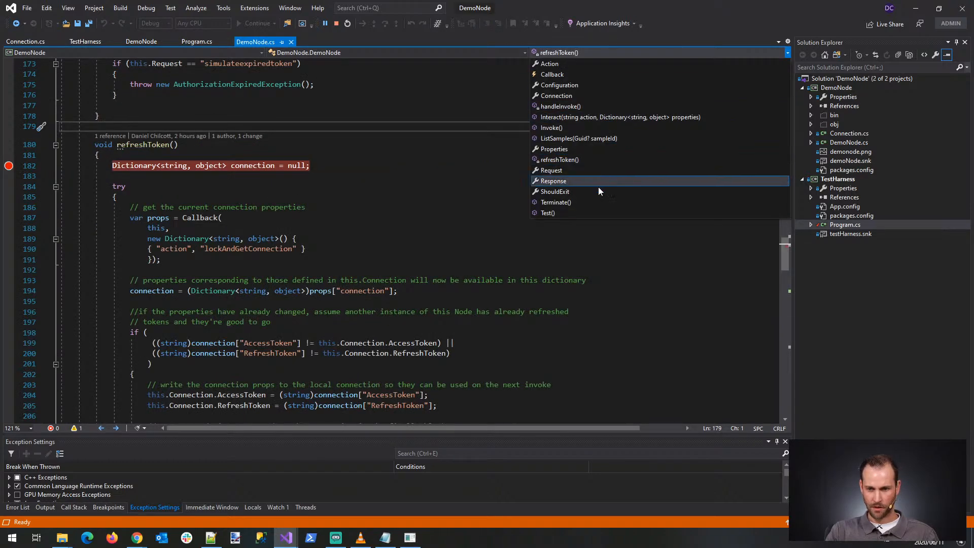
left_click(601, 138)
Step: Examine the [ListSamples] attribute, NodeSample return type and Guid? sampleId parameter
left_click_drag(87, 240, 301, 241)
double_click(154, 239)
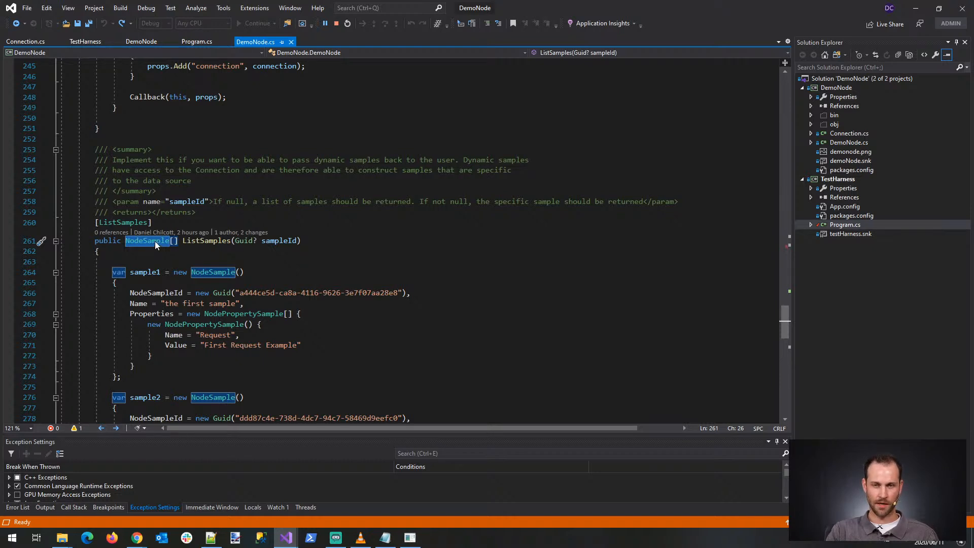
double_click(189, 242)
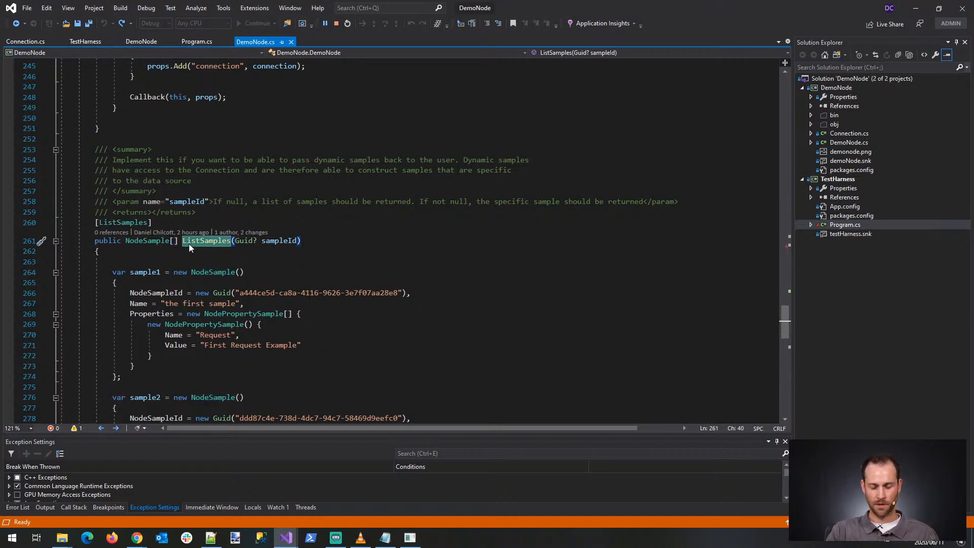
double_click(108, 242)
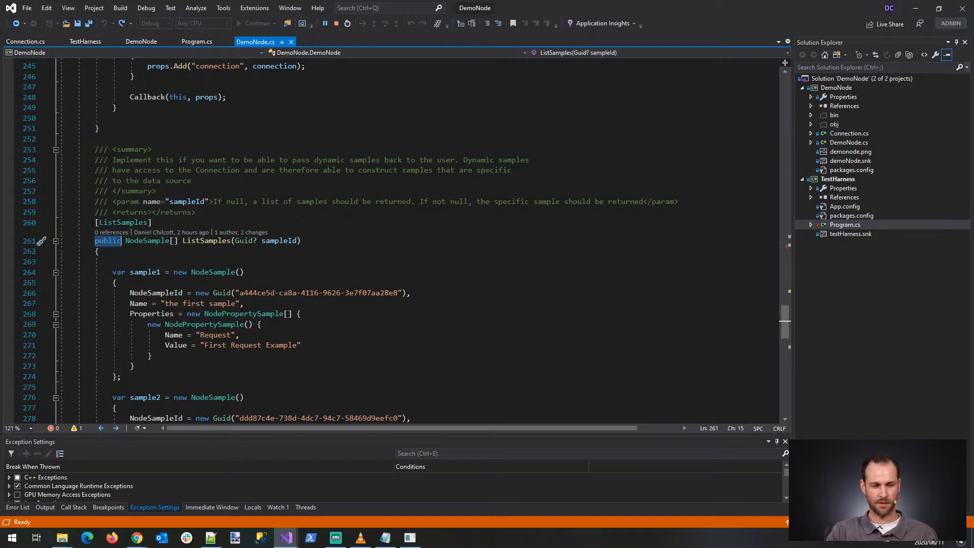
left_click_drag(94, 222, 153, 224)
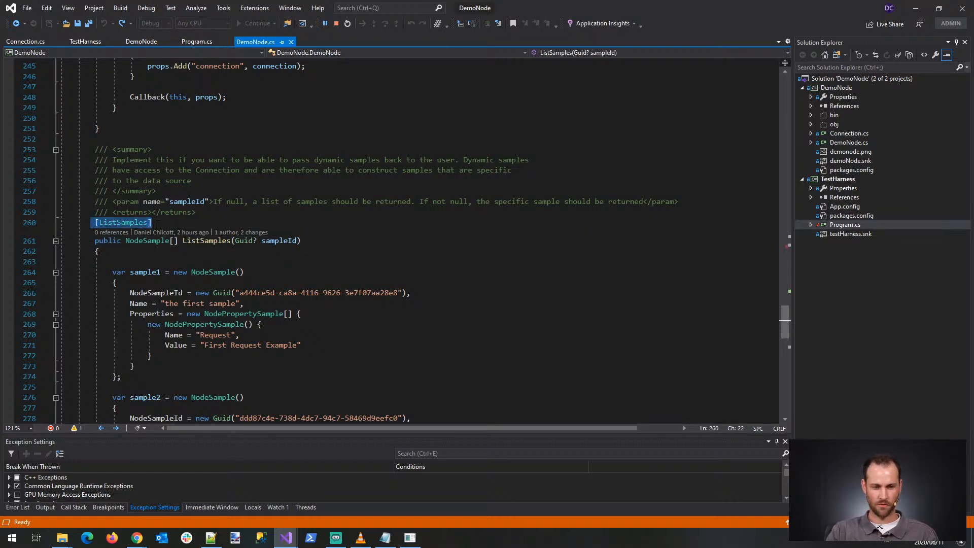
left_click(239, 240)
left_click(262, 241)
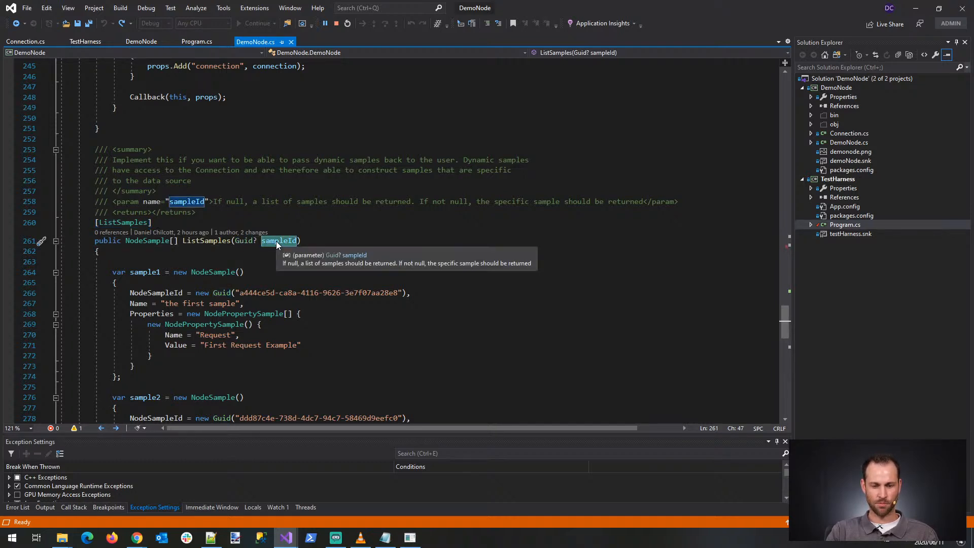
mouse_move(284, 245)
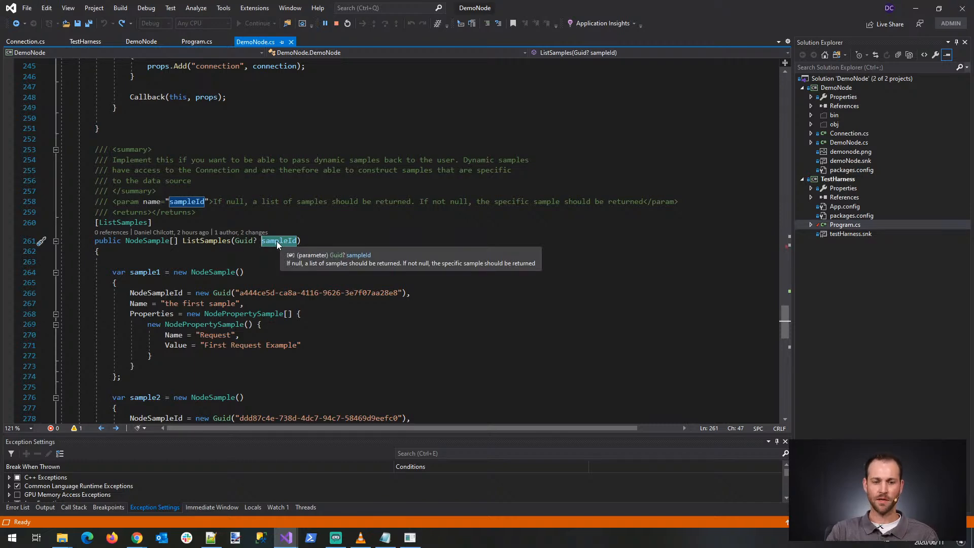
left_click(495, 263)
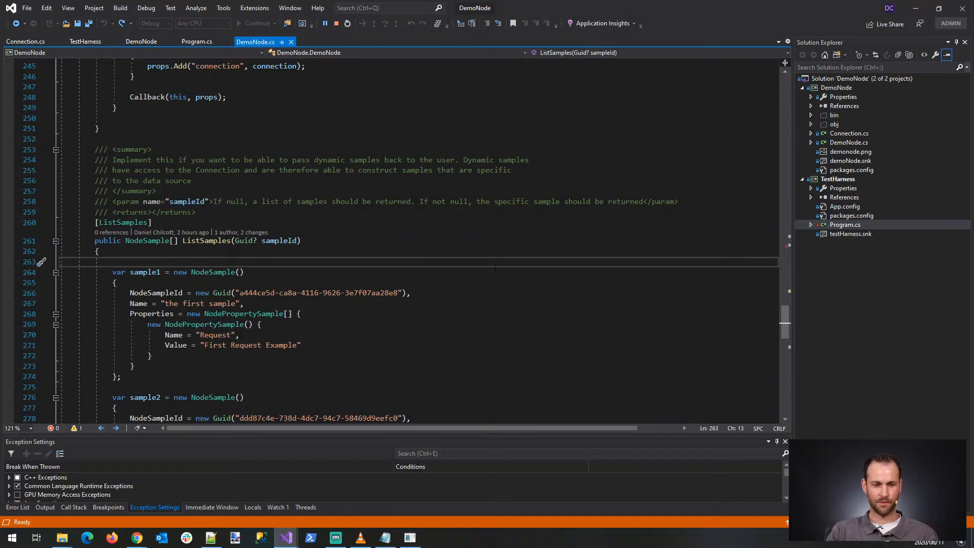
Step: Change sample2's Name from "the first sample" to "the second sample"
scroll(495, 268, "down", 3)
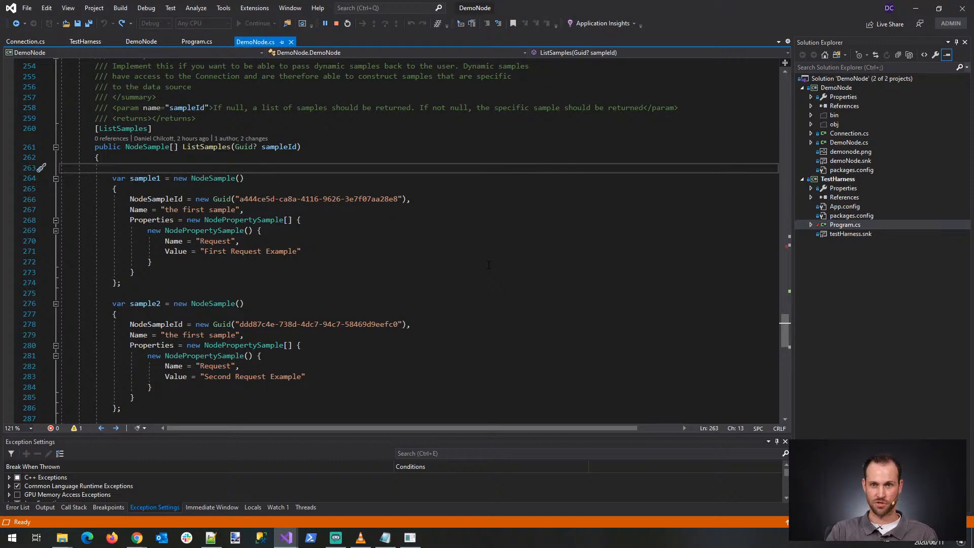
double_click(202, 335)
type("sec")
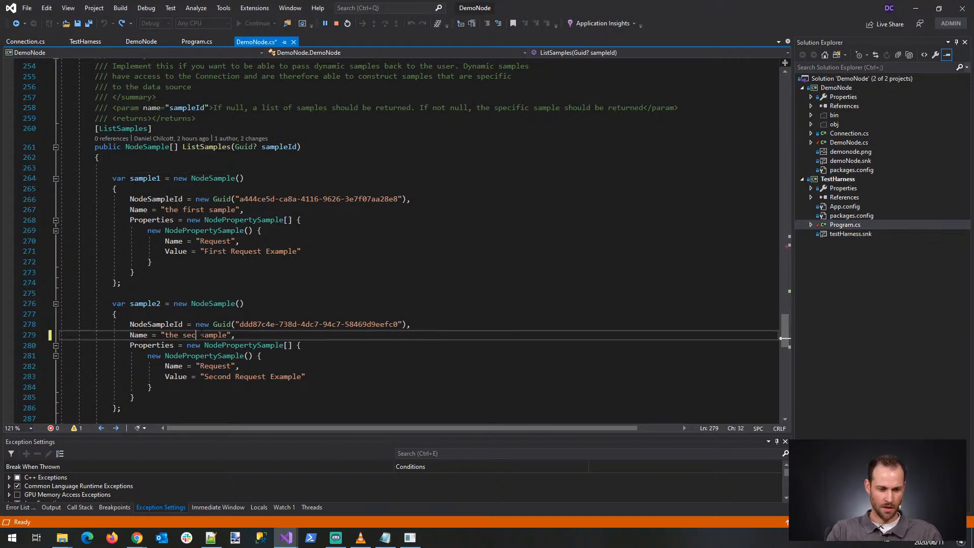
type("ond")
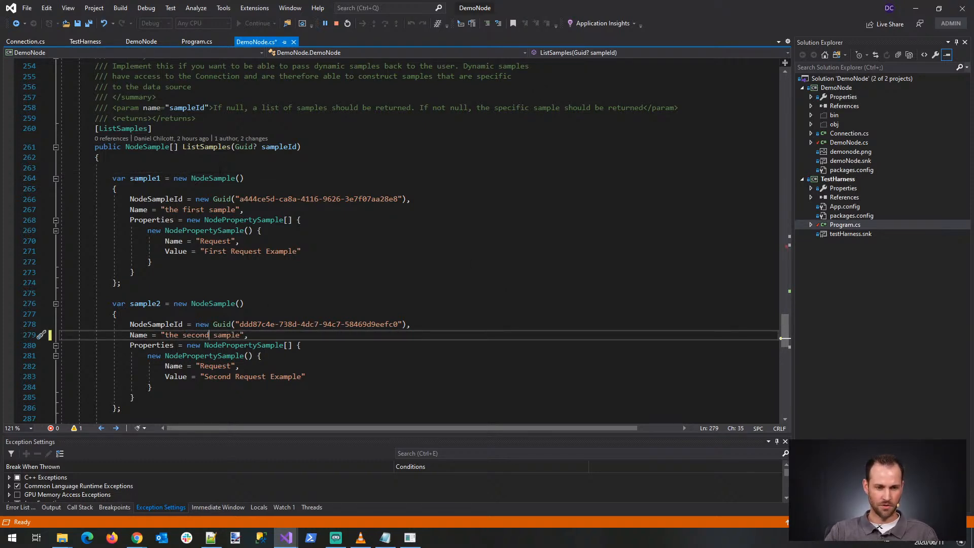
Step: Walk through sample1's NodeSampleId, Name and Properties with Request "First Request Example"
double_click(219, 178)
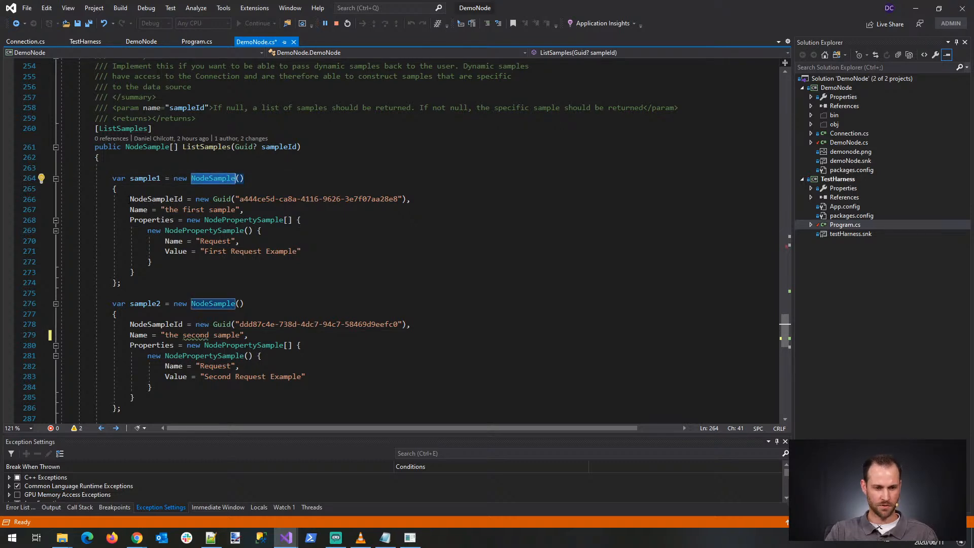
left_click_drag(130, 199, 415, 203)
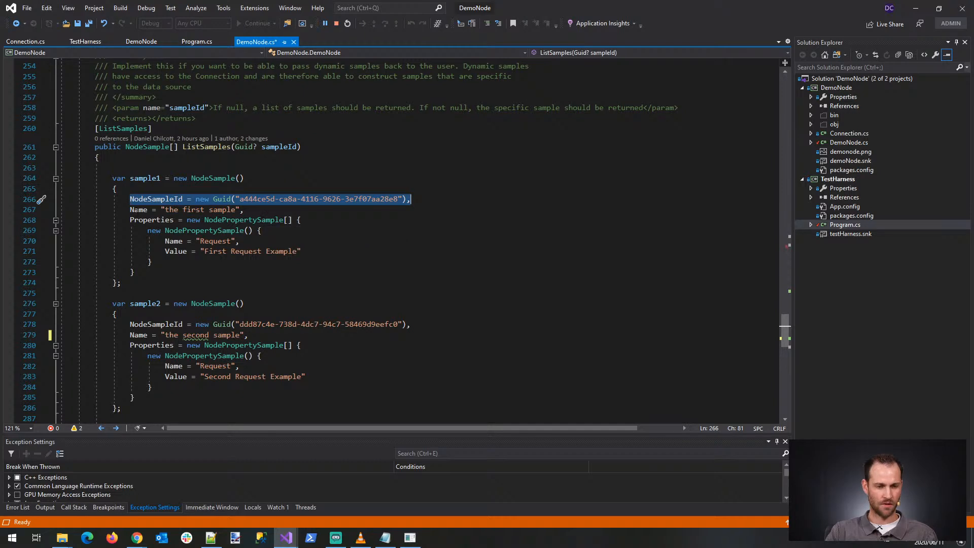
left_click_drag(126, 209, 244, 209)
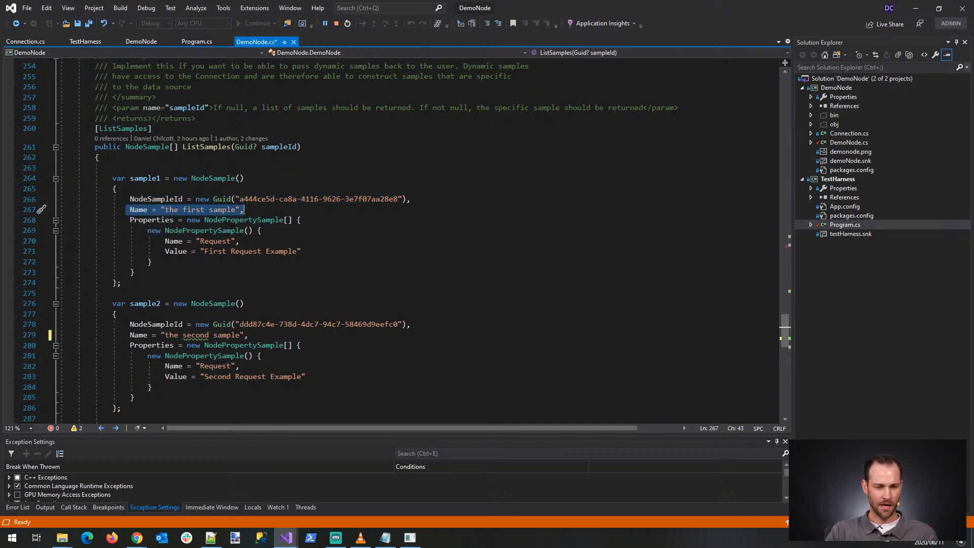
left_click_drag(130, 220, 135, 272)
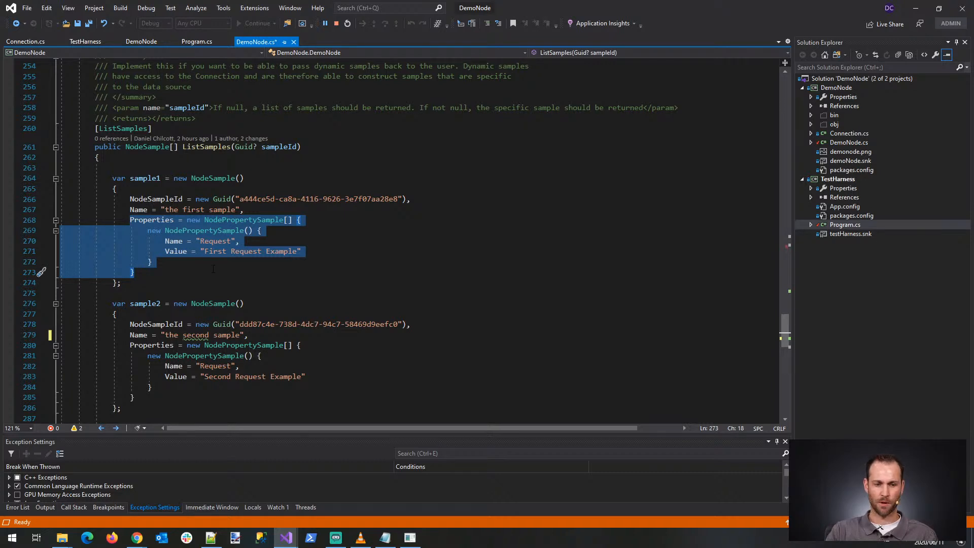
left_click(208, 231)
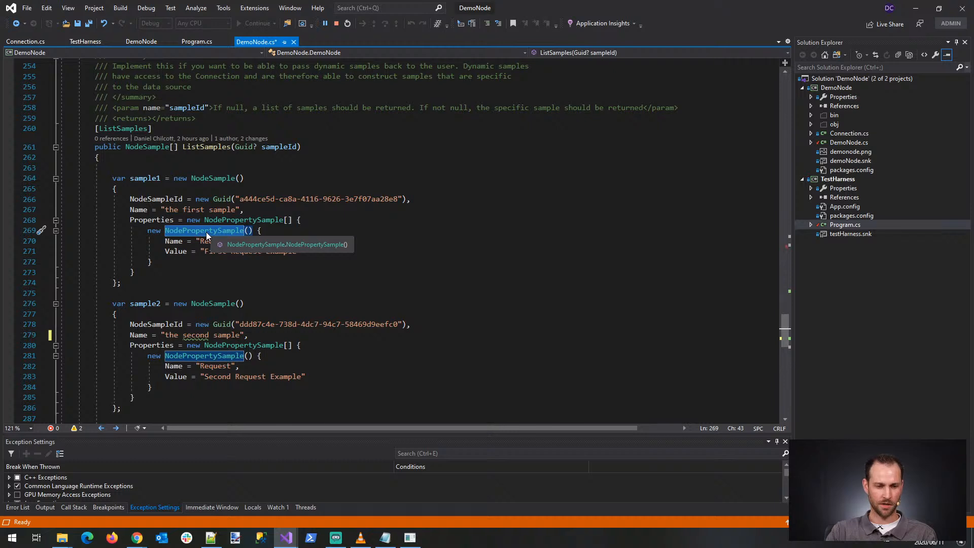
key("Down")
key("Down")
key("Down")
key("Down")
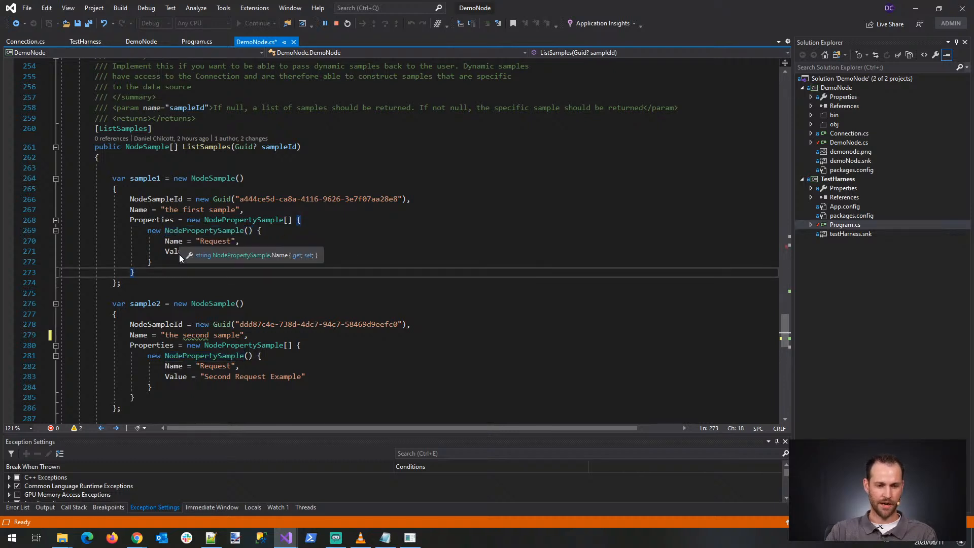
double_click(213, 242)
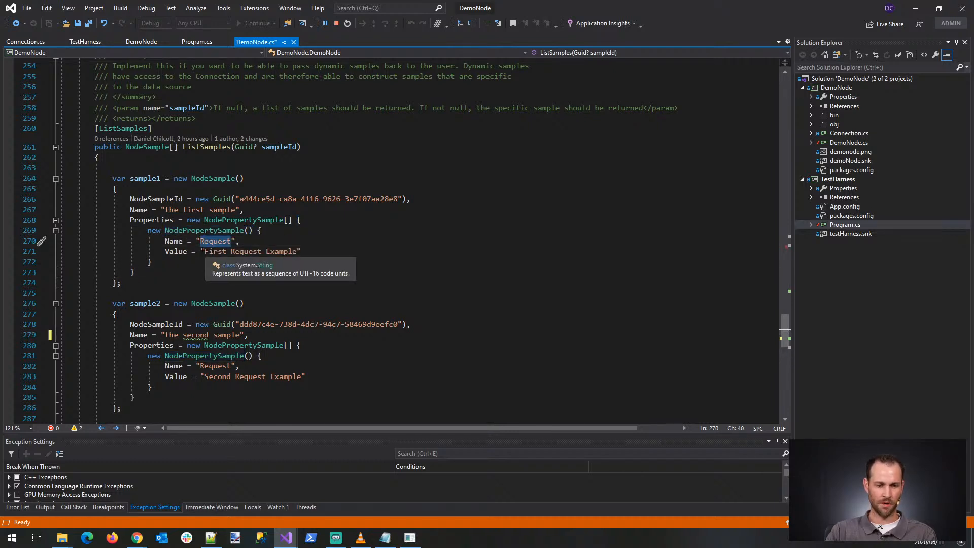
left_click_drag(201, 252, 296, 252)
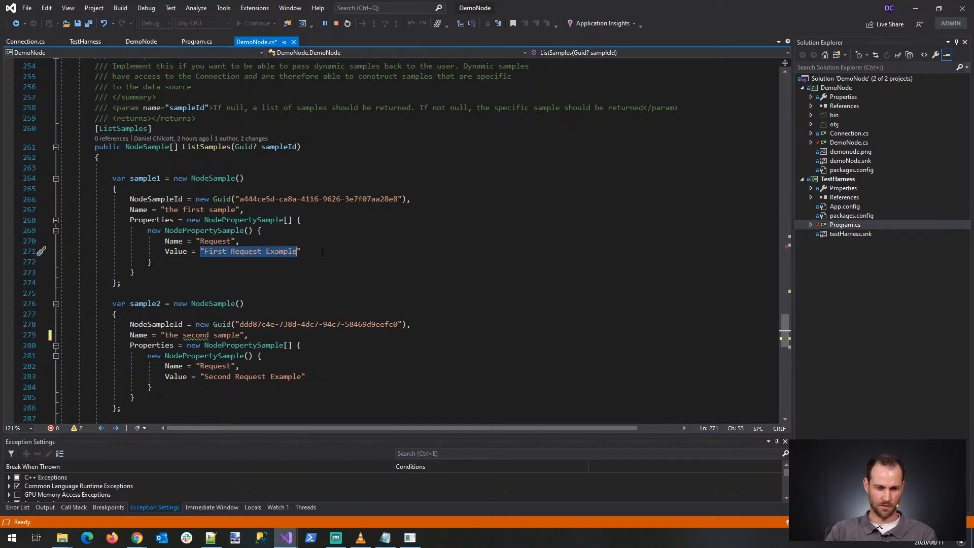
double_click(172, 200)
left_click(294, 188)
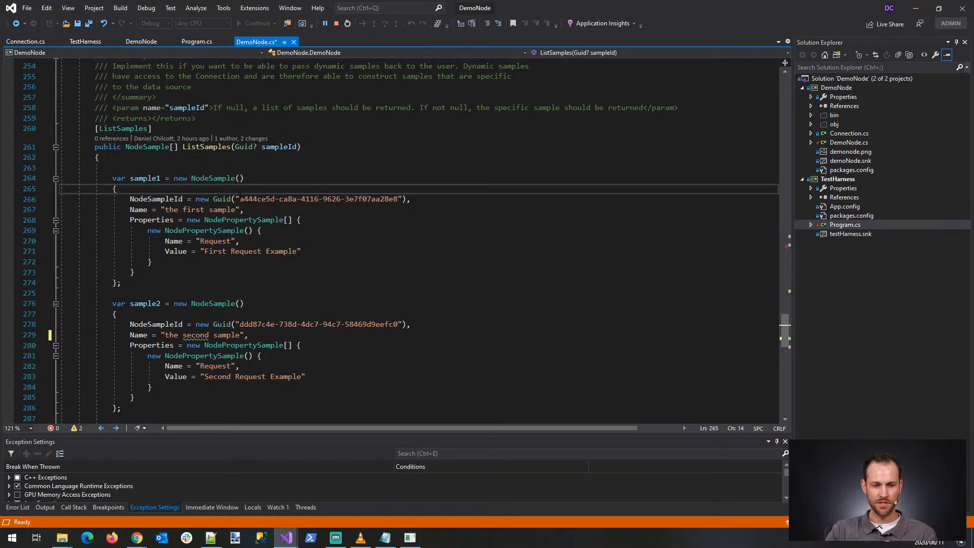
left_click_drag(239, 199, 400, 199)
left_click(382, 175)
left_click(382, 169)
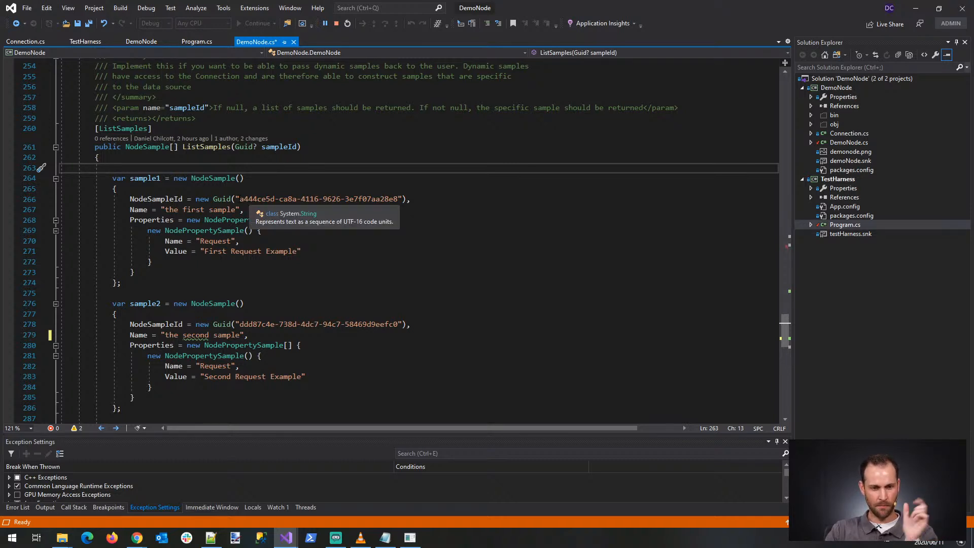
left_click_drag(239, 199, 257, 199)
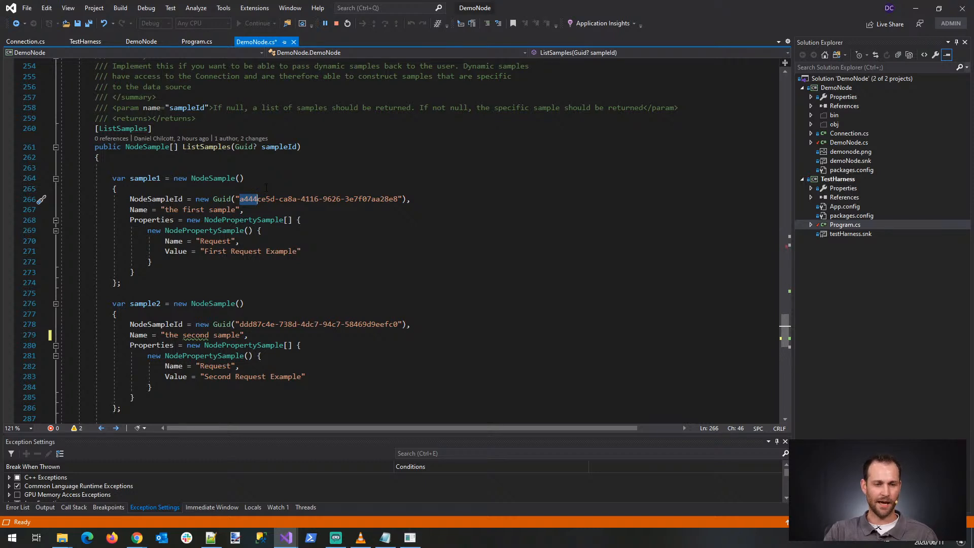
left_click_drag(126, 209, 244, 209)
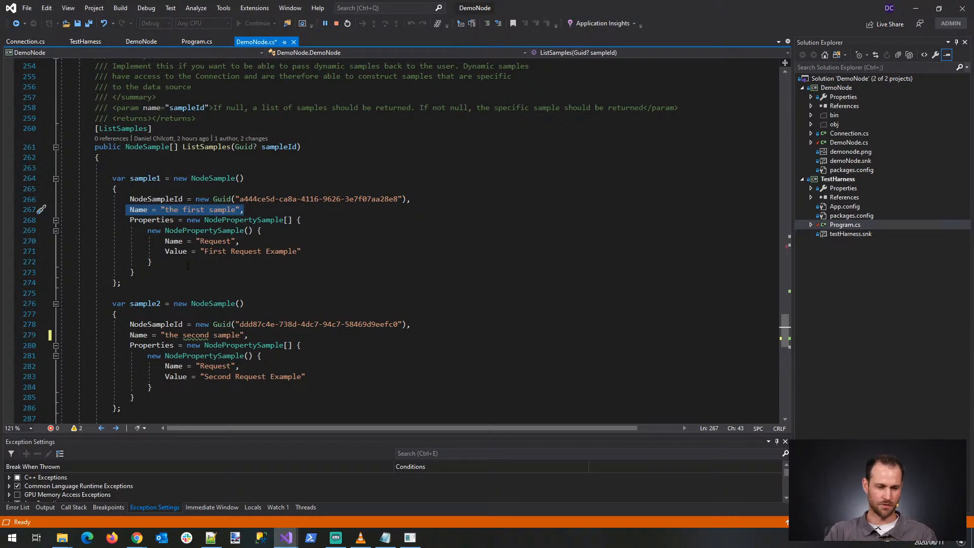
left_click_drag(60, 178, 169, 403)
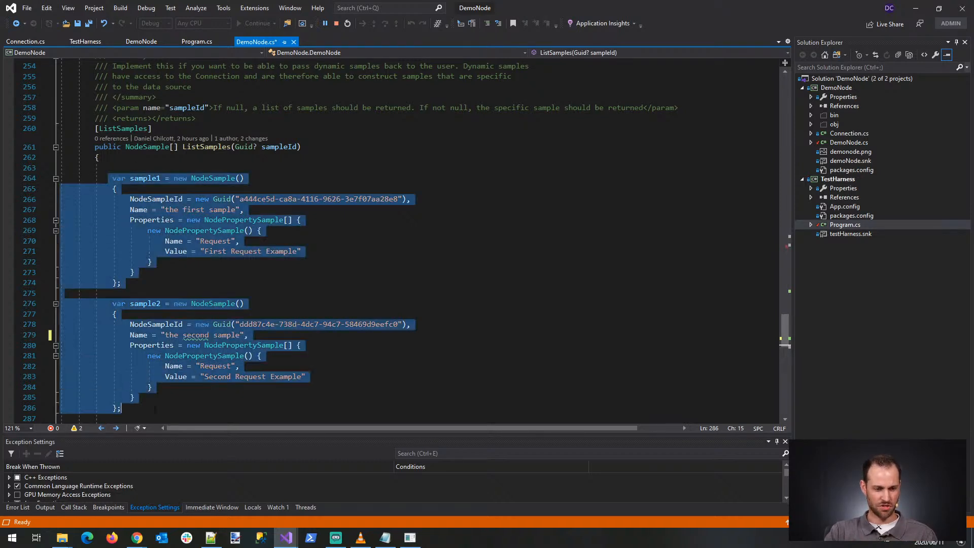
left_click(168, 403)
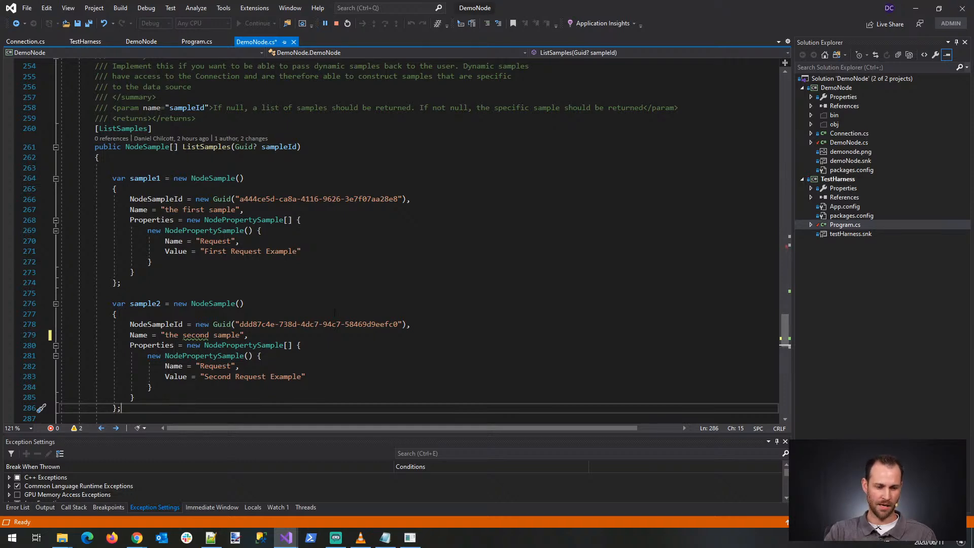
scroll(406, 244, "down", 6)
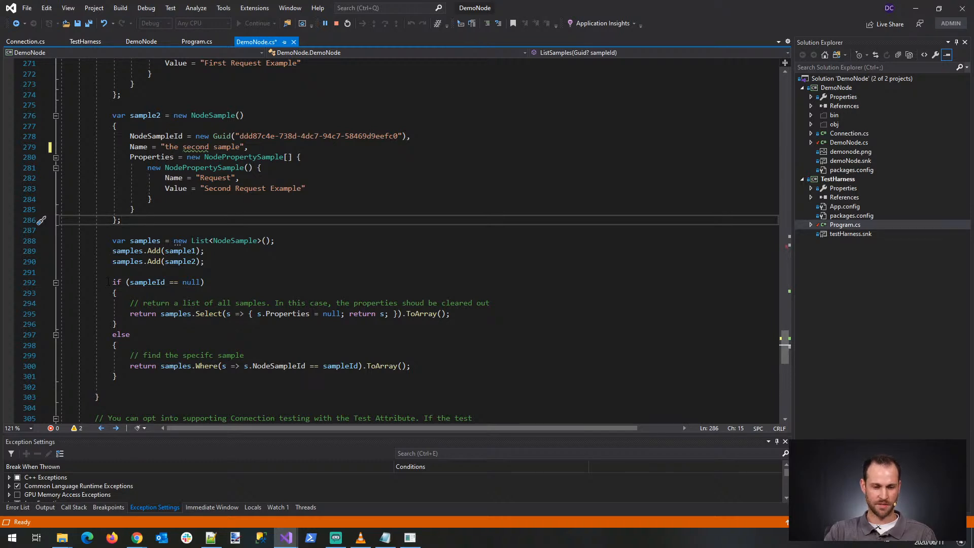
left_click_drag(104, 282, 223, 282)
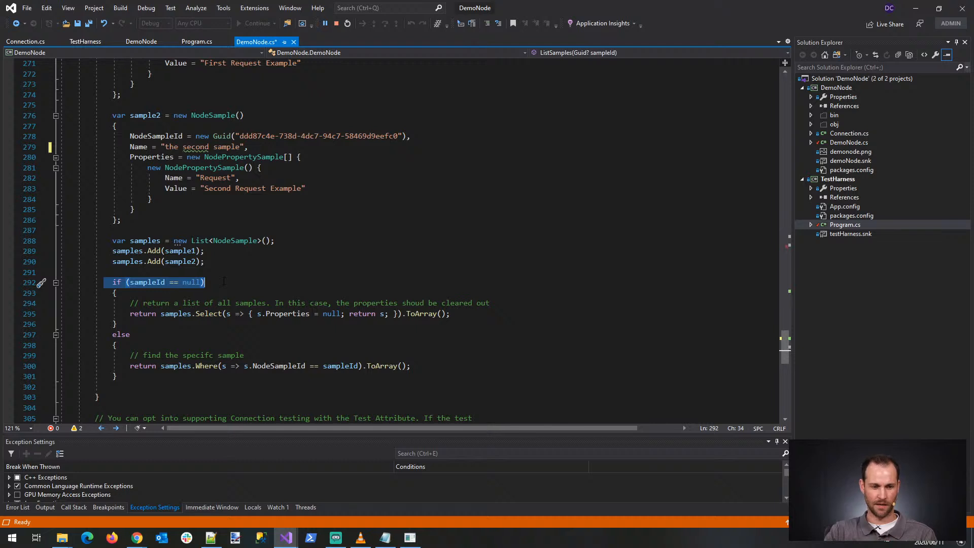
double_click(188, 314)
double_click(205, 315)
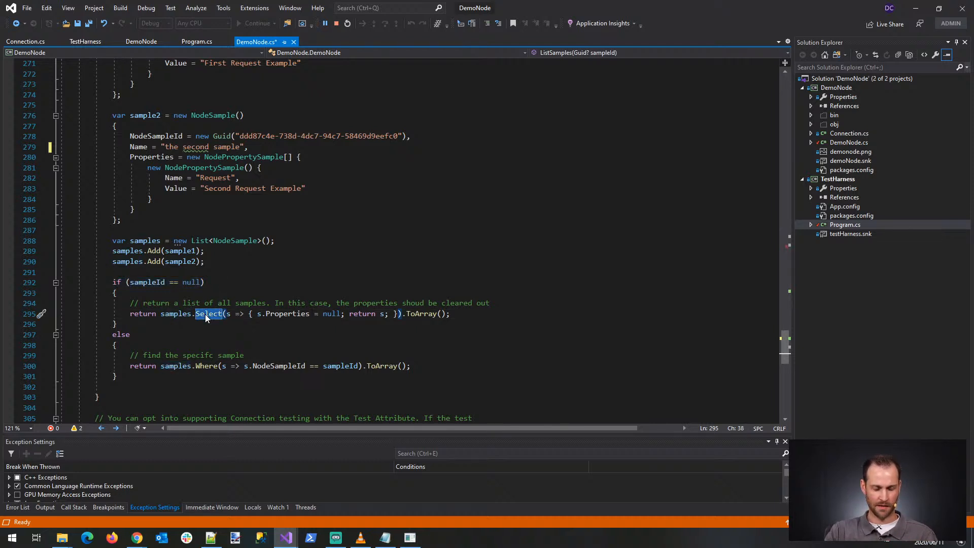
left_click_drag(256, 314, 345, 314)
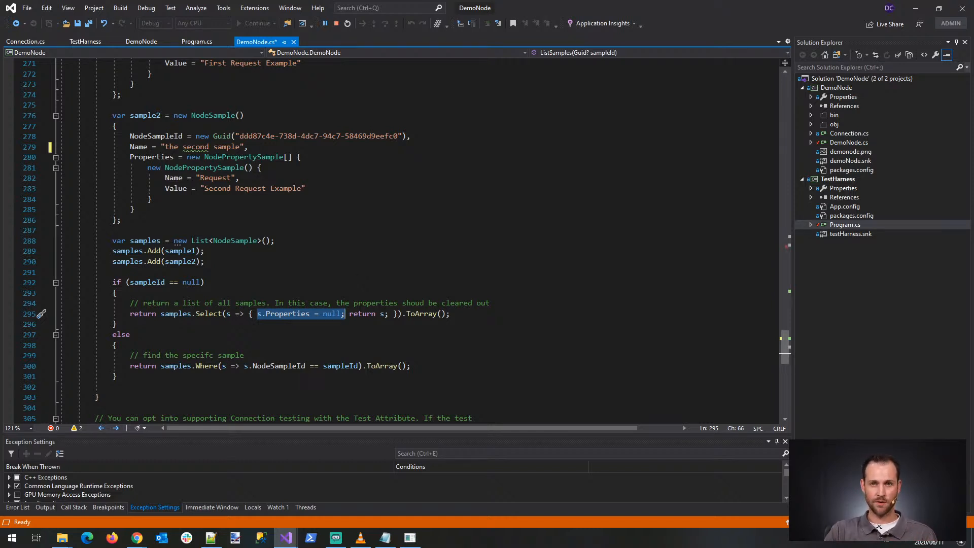
mouse_move(137, 542)
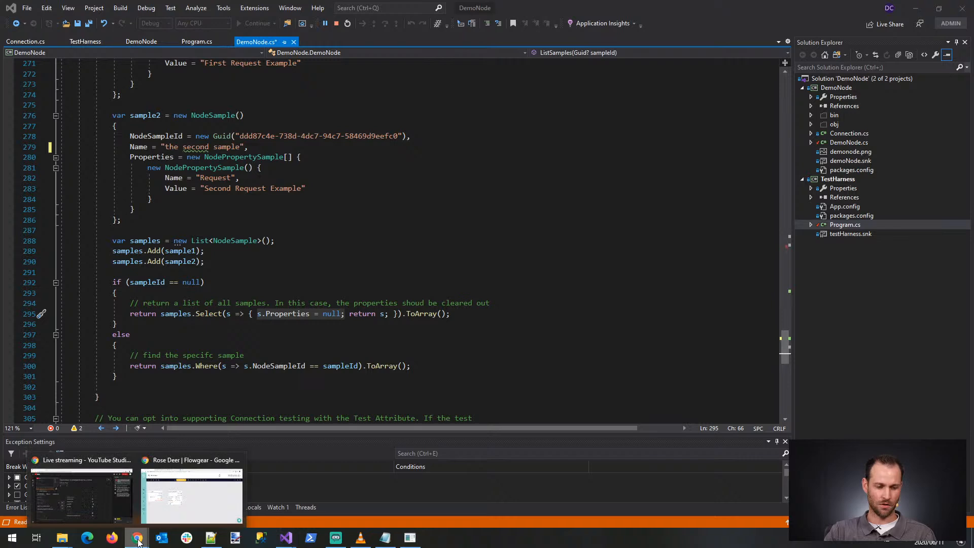
left_click(190, 503)
left_click(374, 221)
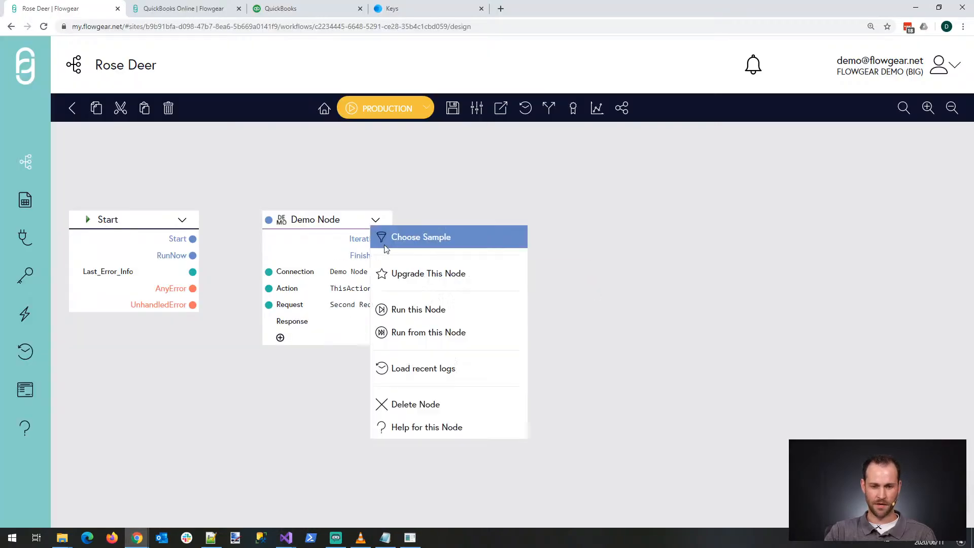
left_click(431, 236)
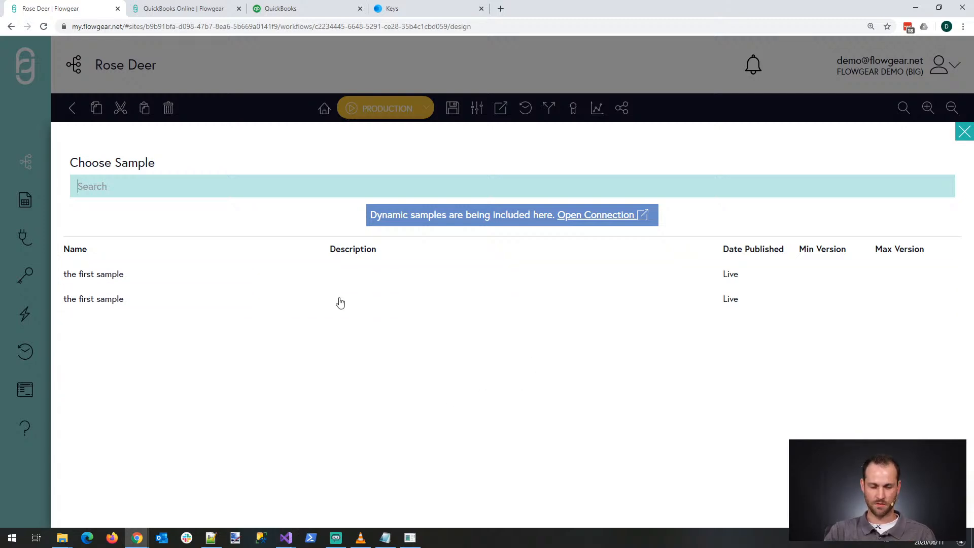
left_click(297, 87)
left_click(284, 544)
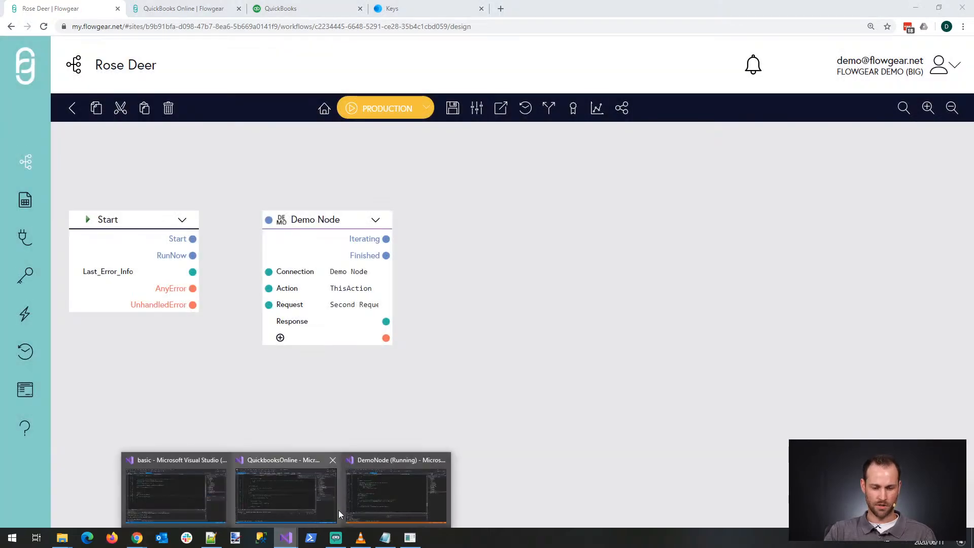
left_click(382, 456)
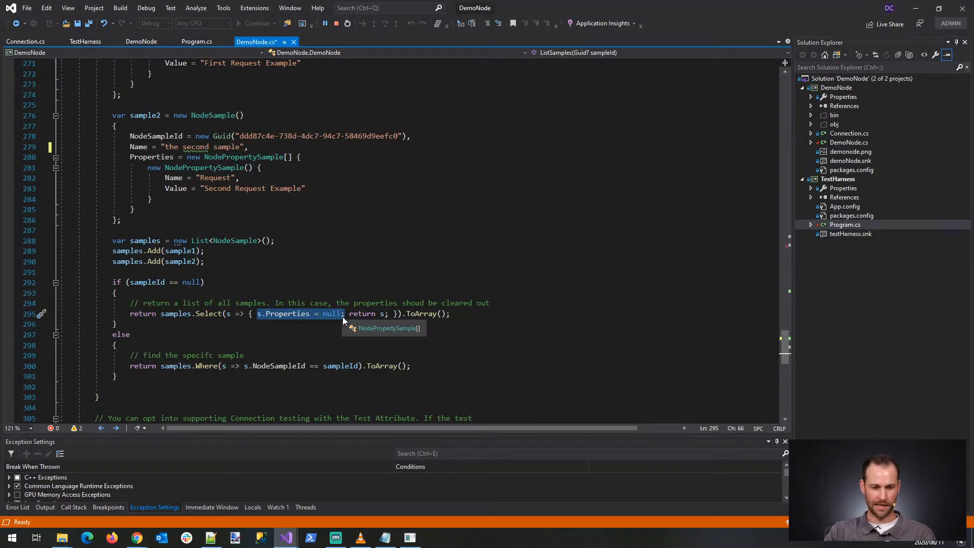
Step: Review the code that finds the specific sample by matching NodeSampleId to sampleId
key("Down")
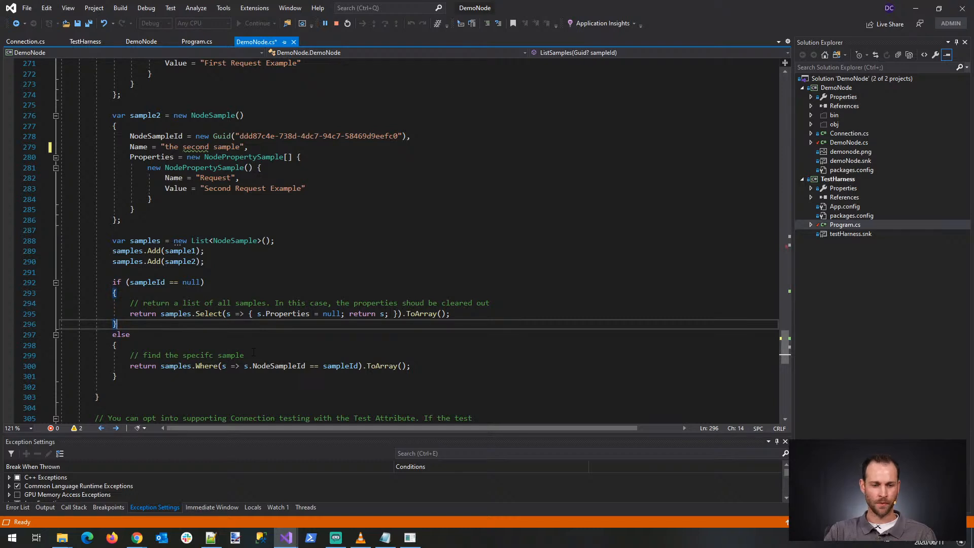
left_click_drag(60, 355, 251, 365)
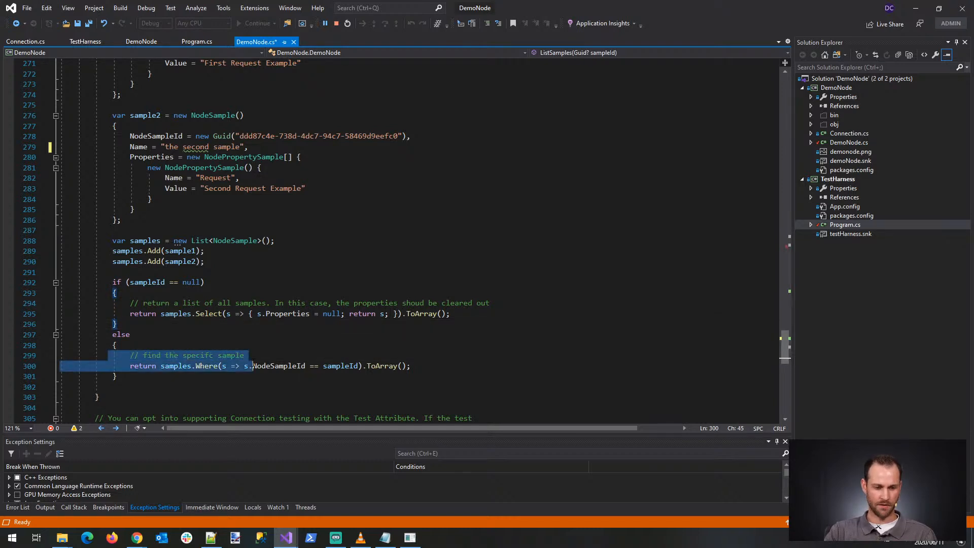
left_click(274, 365)
double_click(274, 365)
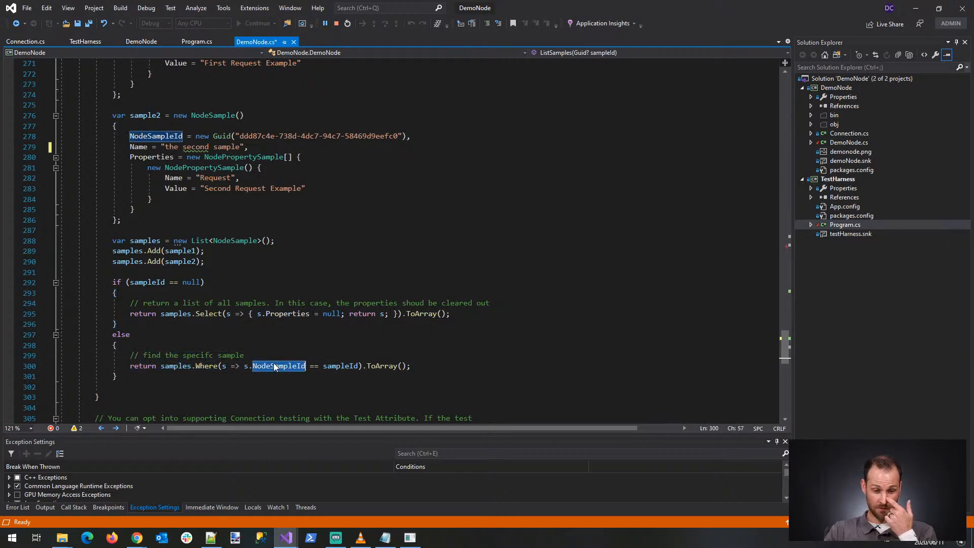
left_click(328, 366)
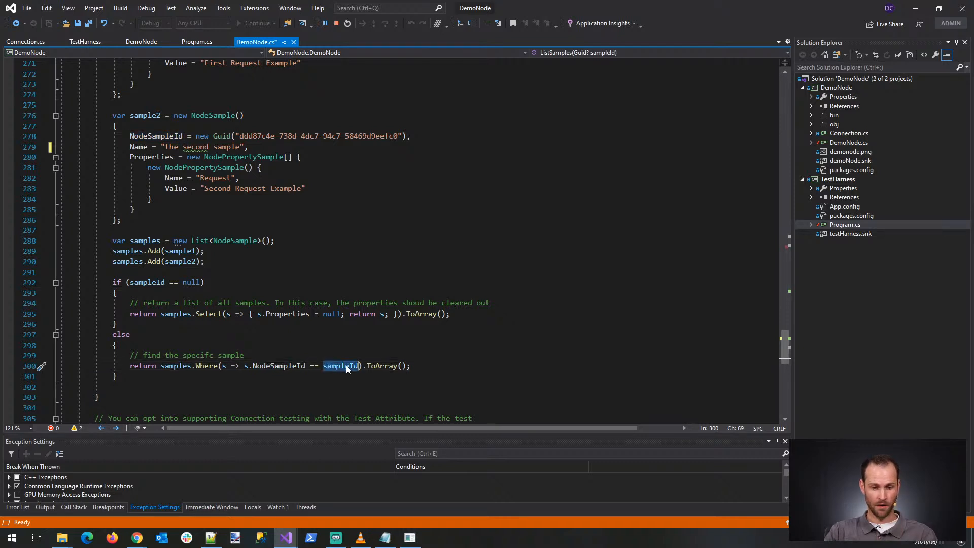
Step: Set a breakpoint on the if (sampleId == null) check and return to Flowgear
left_click(343, 349)
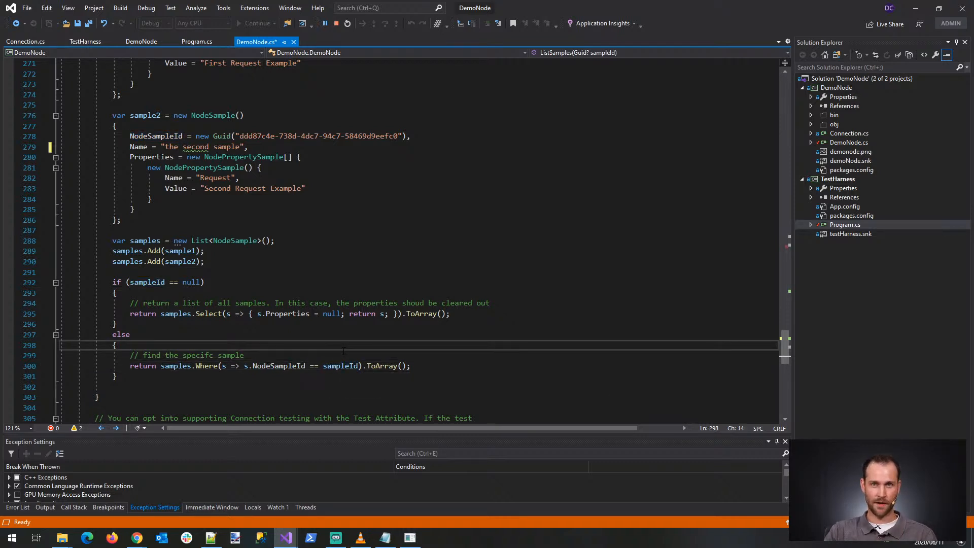
left_click(8, 282)
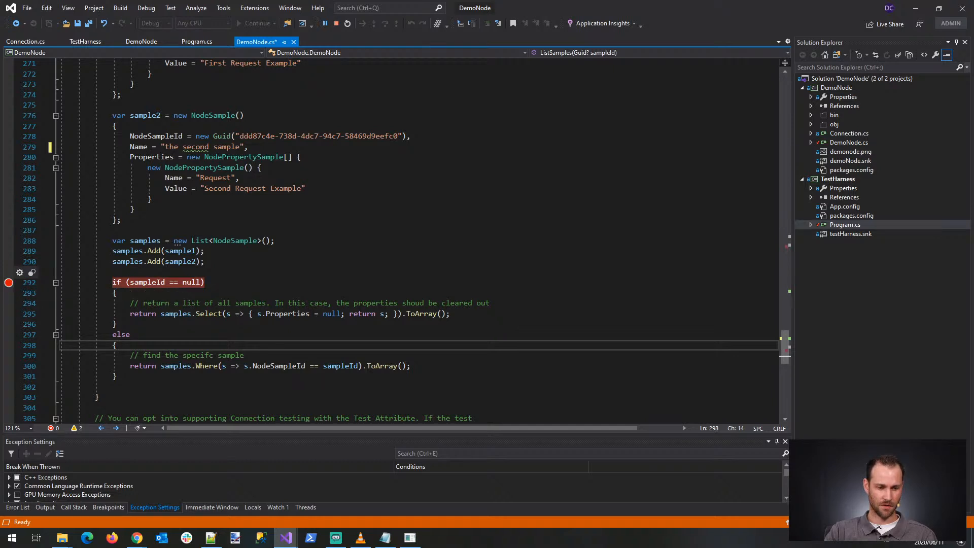
left_click(152, 505)
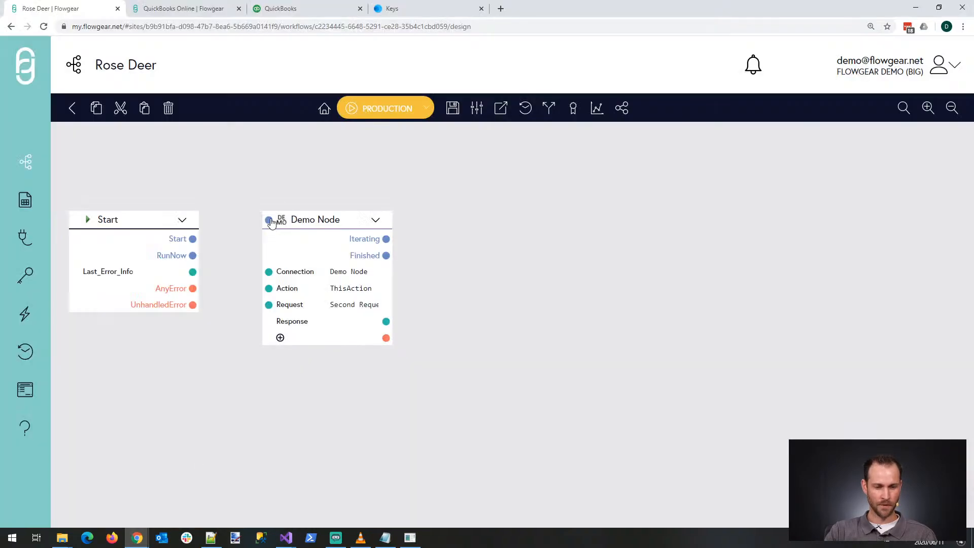
Step: Save and reload Rose Deer, then request the Demo Node's samples via Choose Sample
left_click(444, 108)
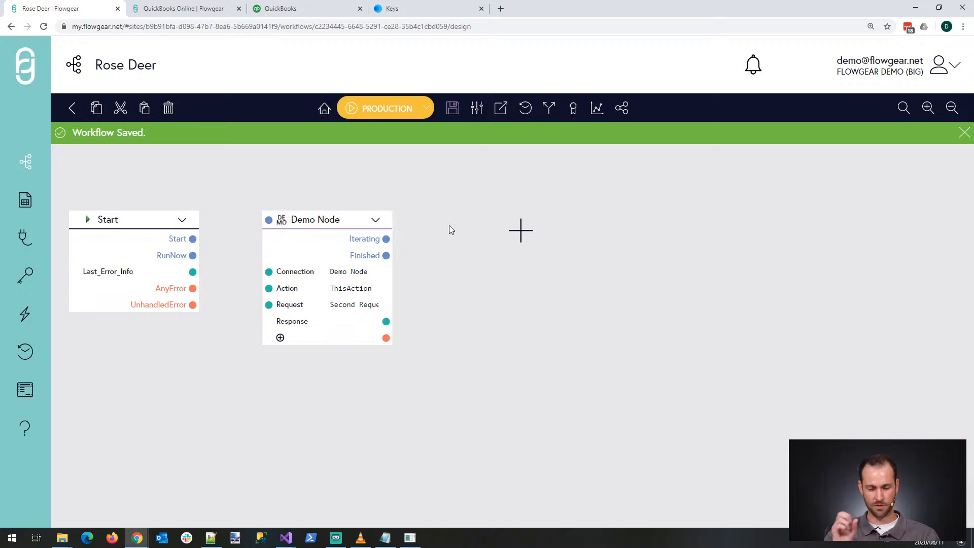
key("F5")
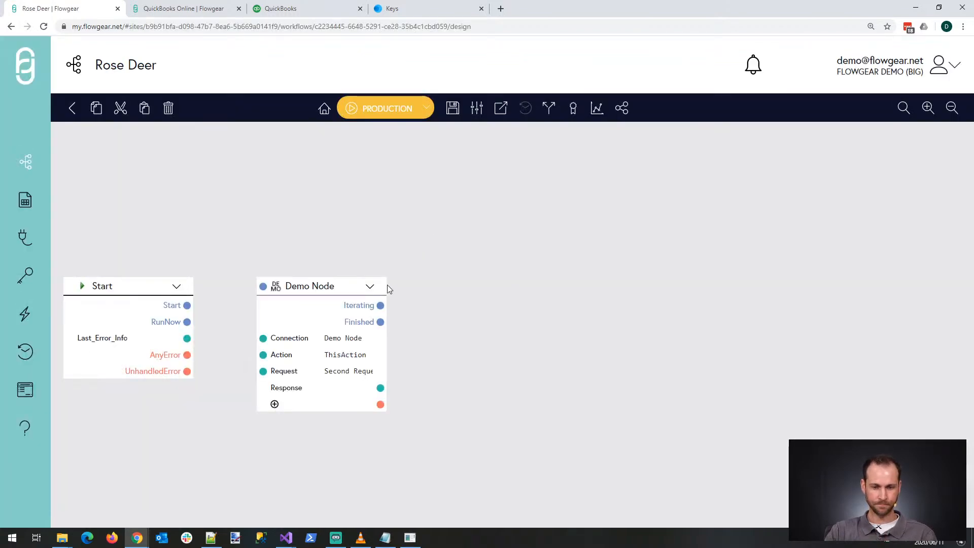
left_click(371, 286)
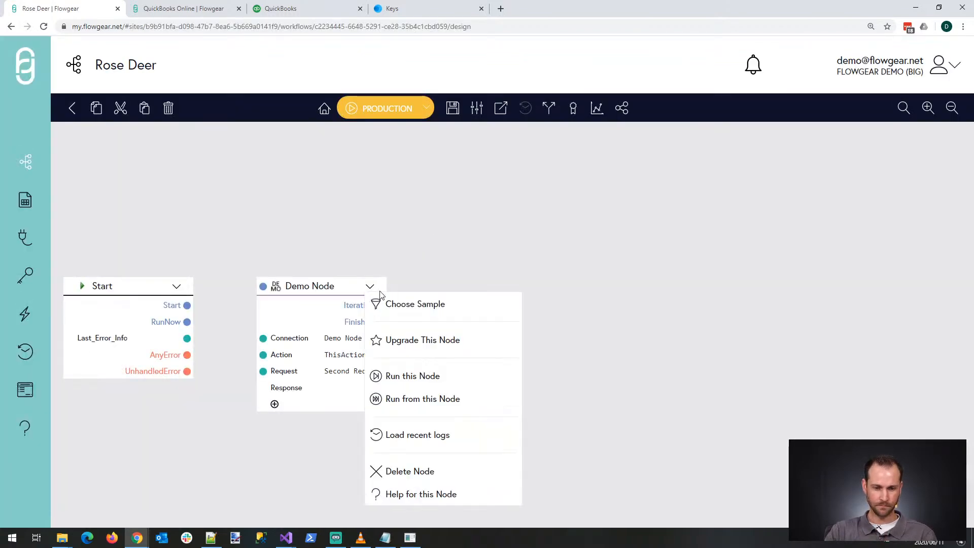
left_click(424, 305)
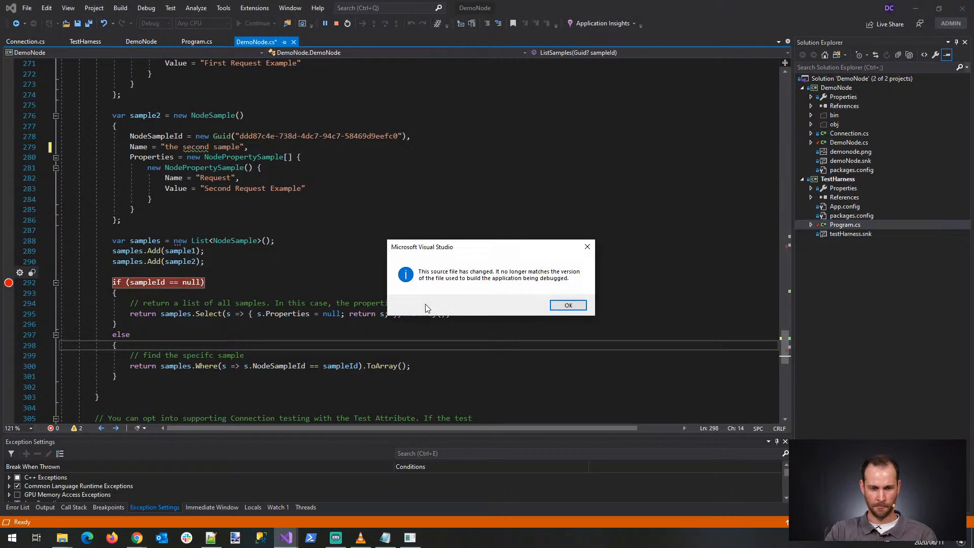
Step: Accept the changed source and step past the null check at line 290
left_click(567, 305)
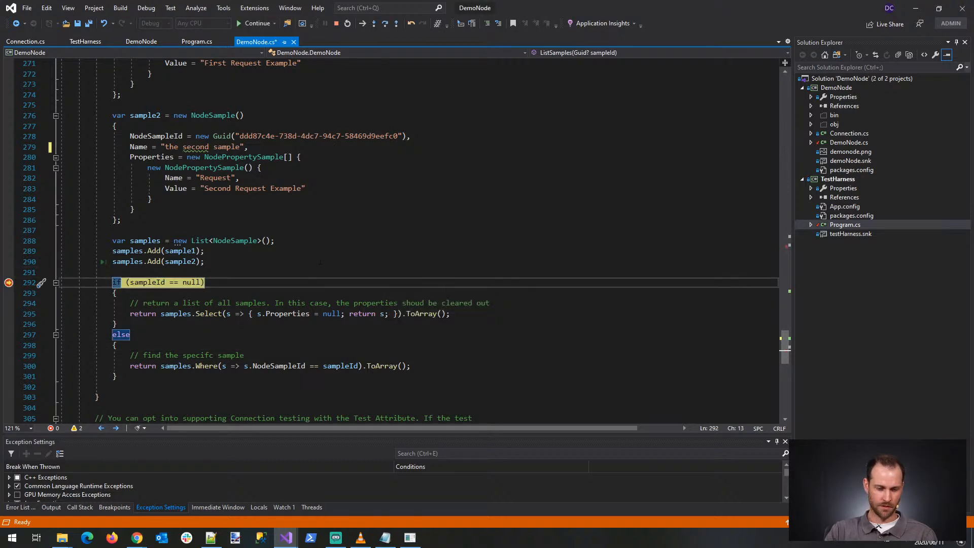
left_click(304, 261)
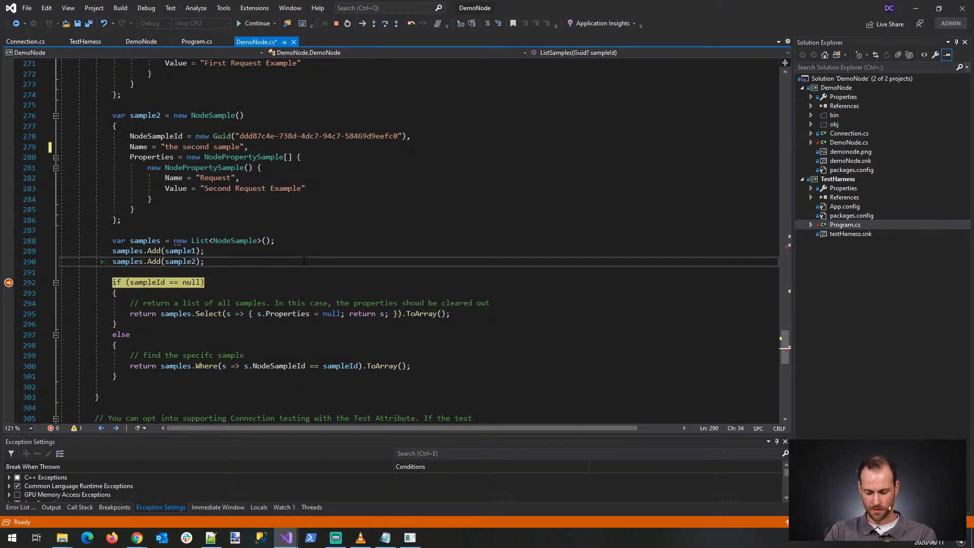
key("F10")
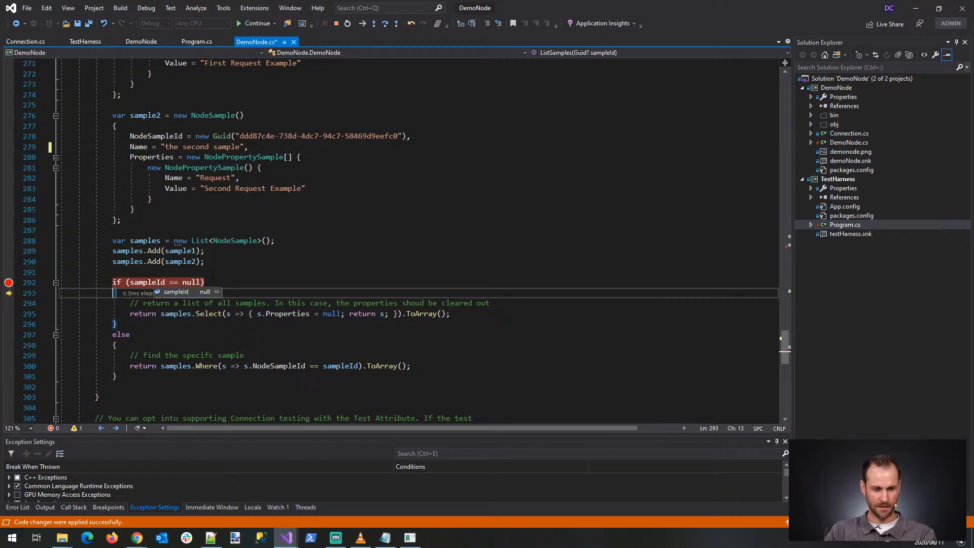
Step: Confirm the samples collection has Count = 2, then resume the node's execution
mouse_move(177, 314)
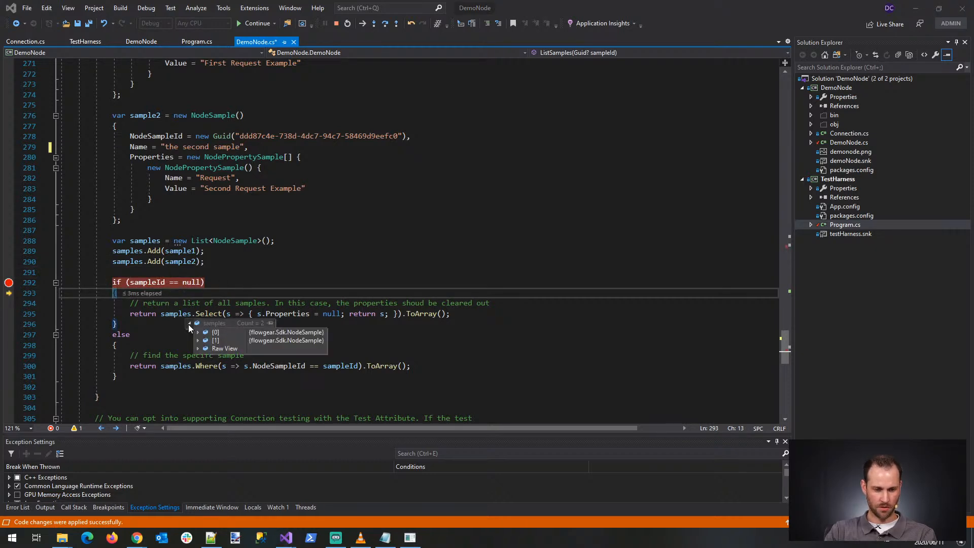
left_click(116, 324)
key("F5")
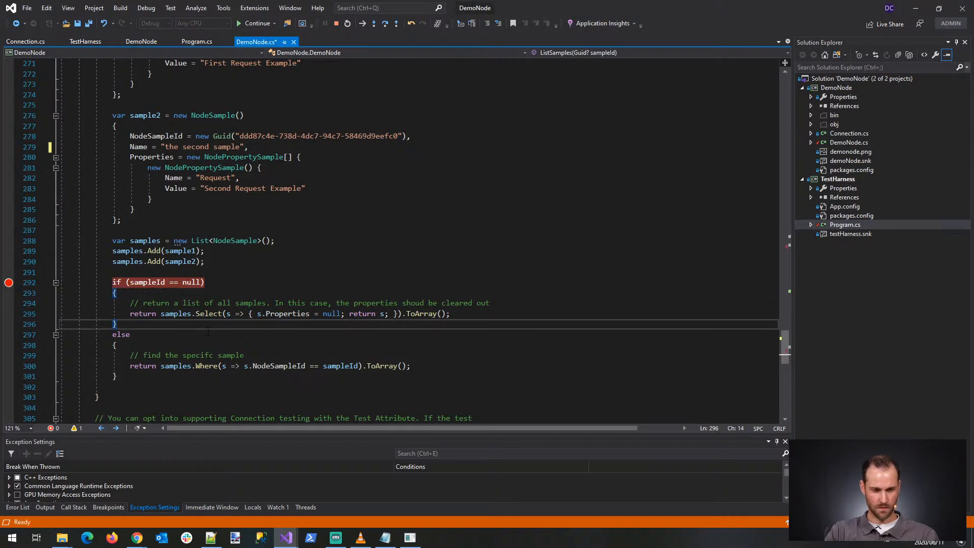
Step: Stop the debugging session in the DemoNode solution
mouse_move(136, 539)
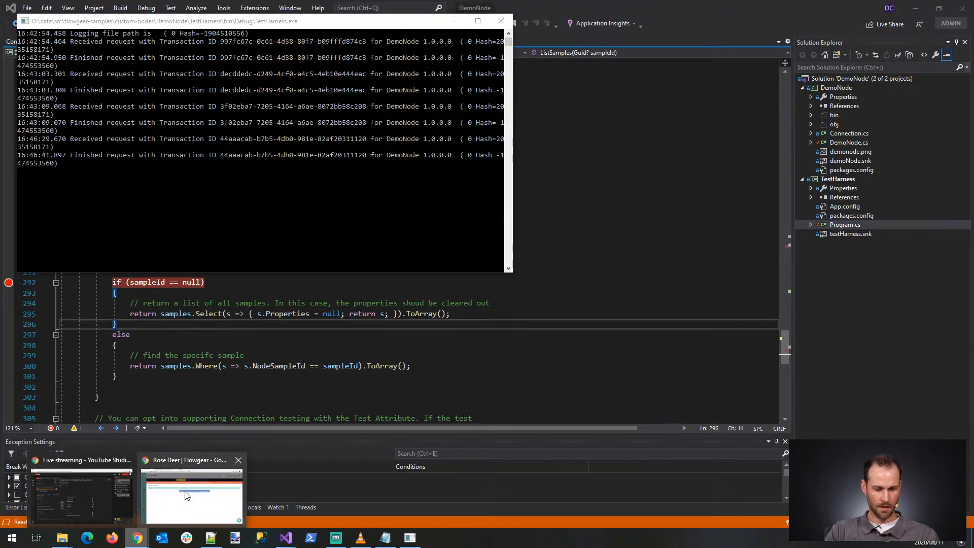
left_click(190, 493)
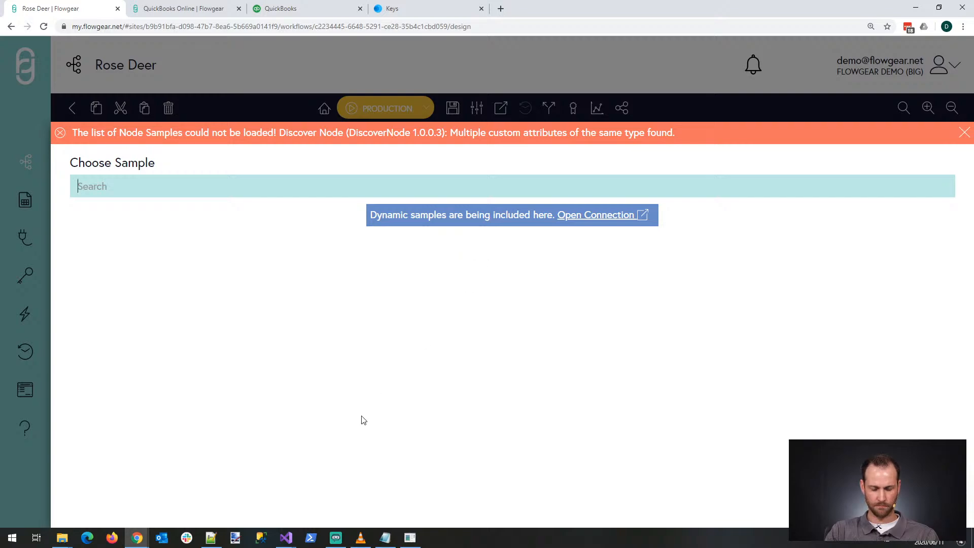
mouse_move(286, 538)
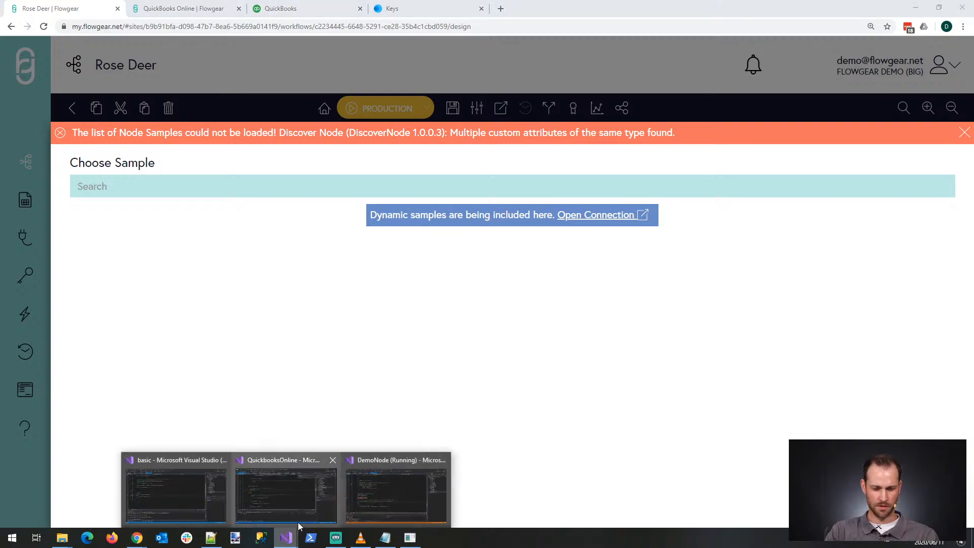
left_click(297, 507)
left_click(336, 23)
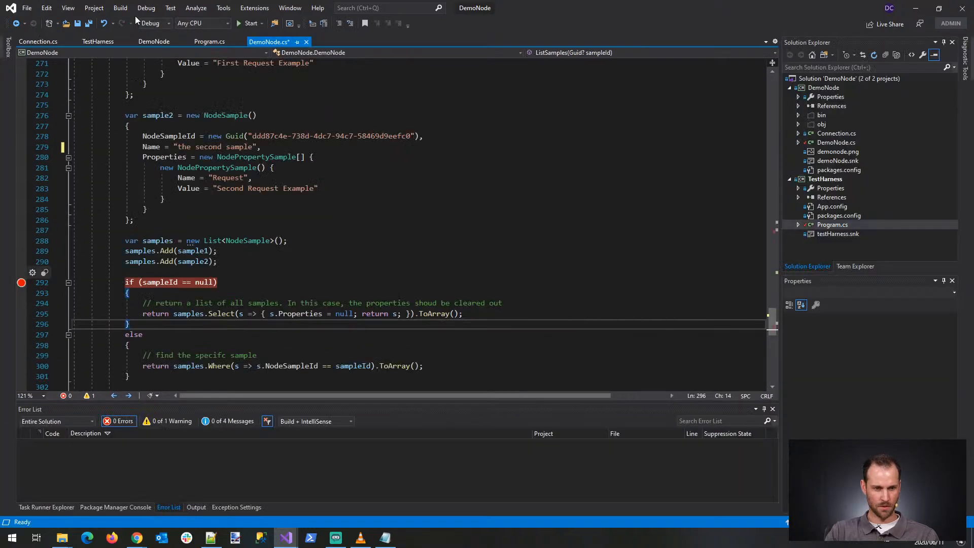
Step: Rebuild the DemoNode solution, restart the test harness, and return to the Flowgear workflow
left_click(120, 8)
left_click(113, 30)
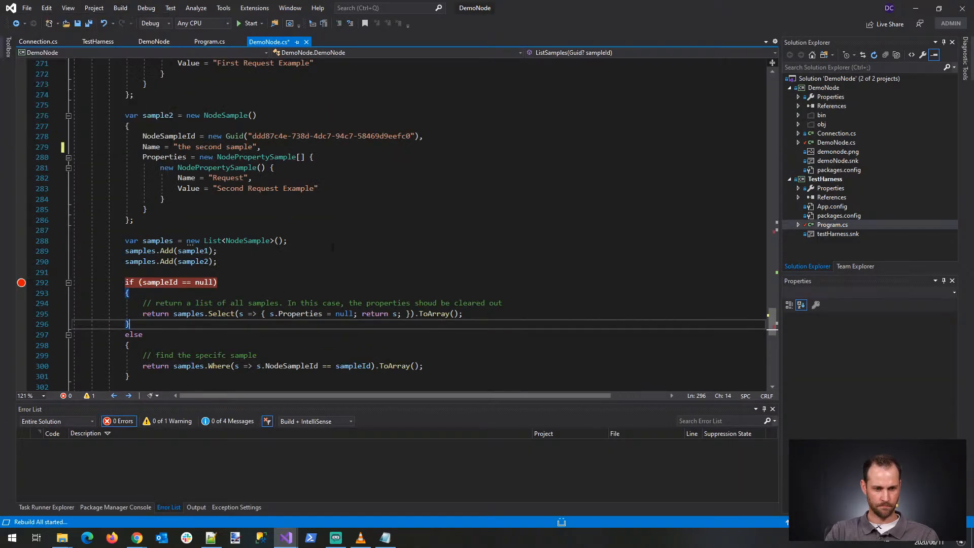
left_click(237, 22)
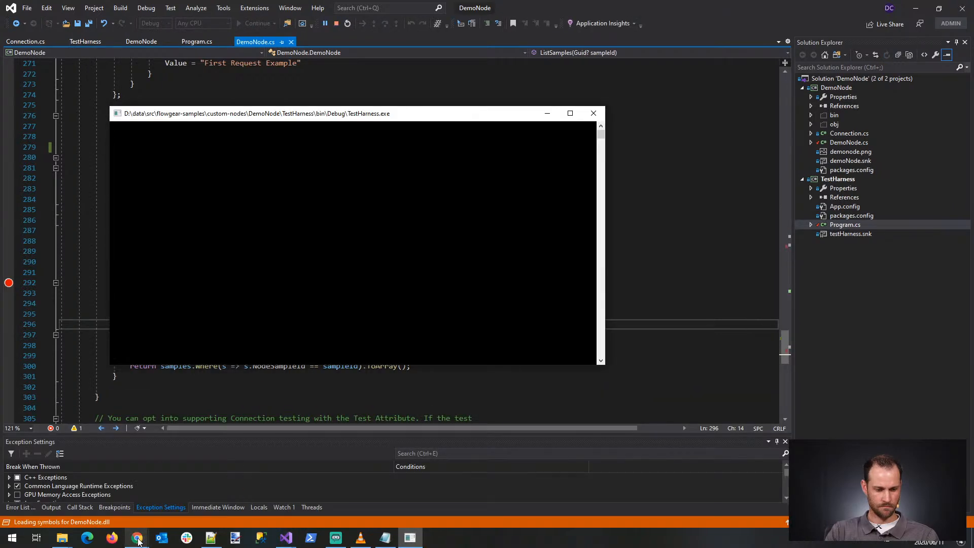
mouse_move(138, 542)
left_click(193, 495)
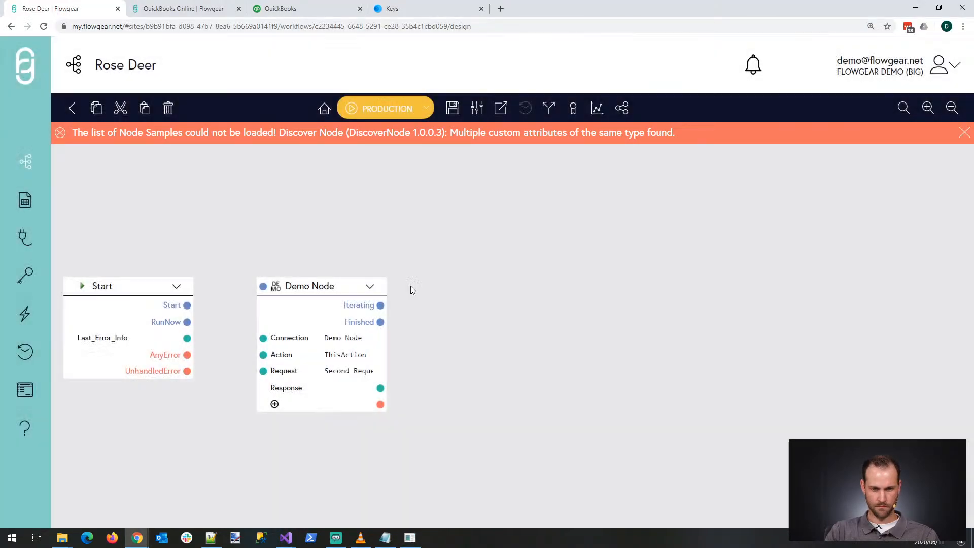
Step: Add a live-debug Demo Node connected through the second DropPoint
left_click(513, 298)
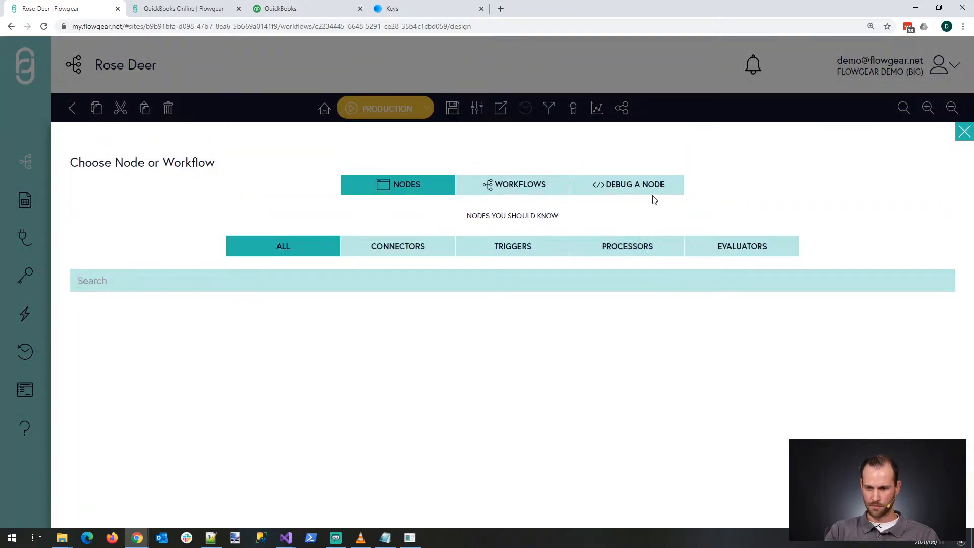
left_click(654, 193)
left_click(418, 483)
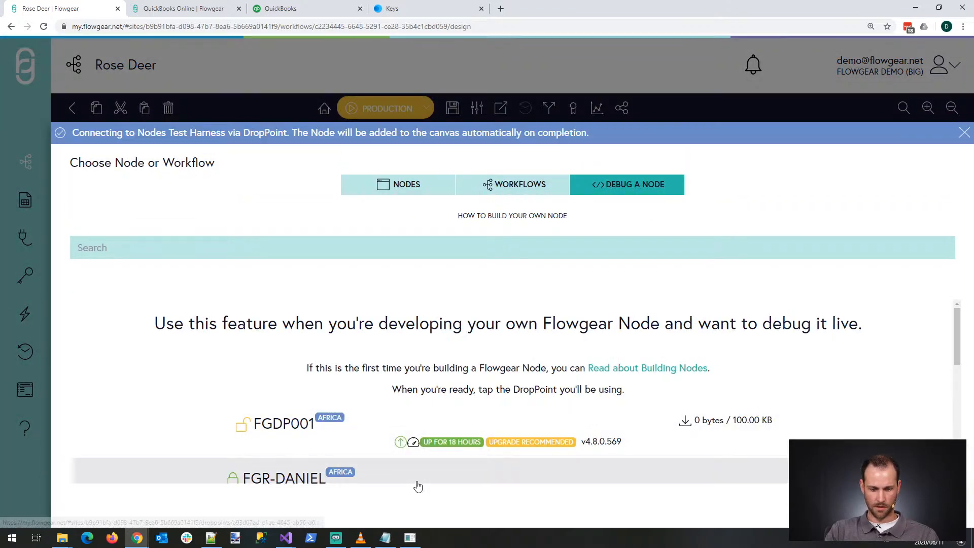
left_click_drag(464, 225, 354, 198)
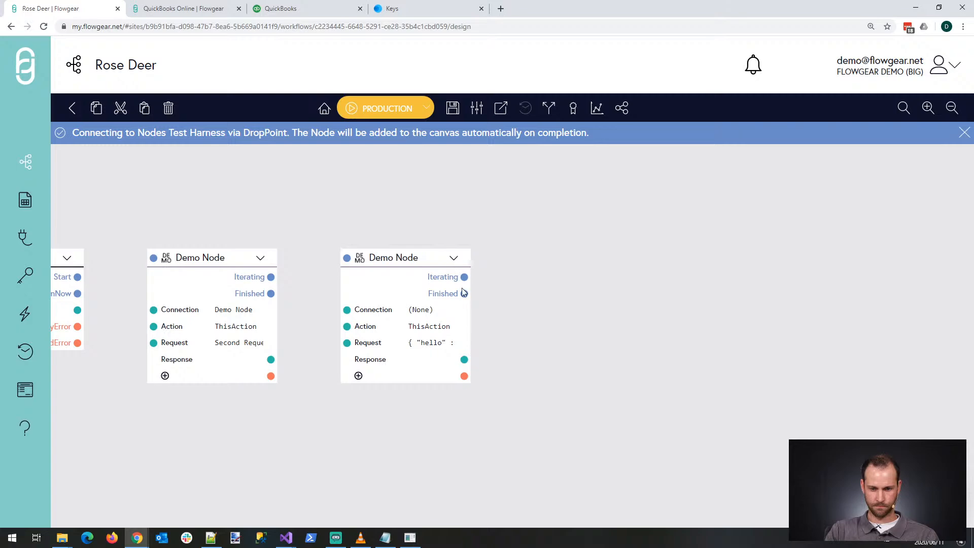
mouse_move(467, 308)
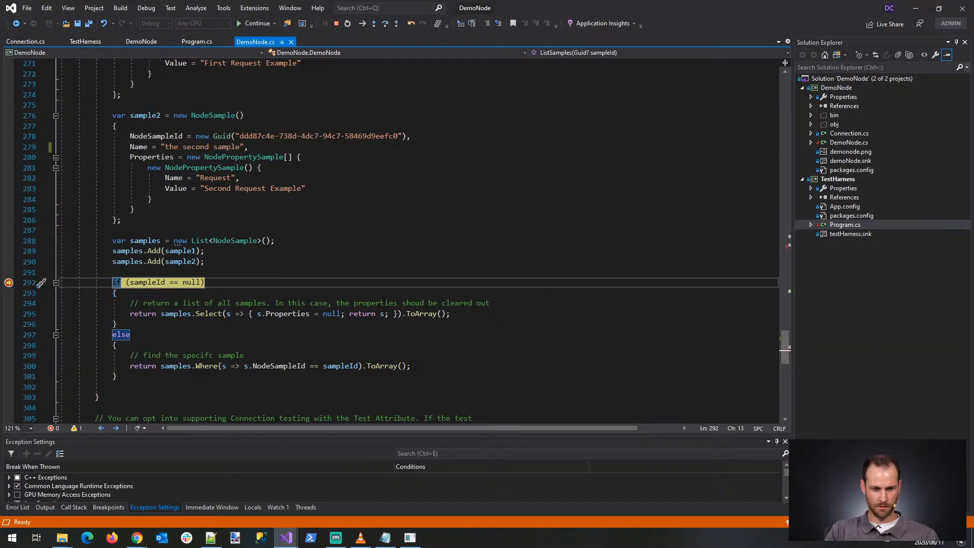
Step: Resume the debugger so both samples are listed, then pick 'the second sample'
left_click(300, 247)
key("F5")
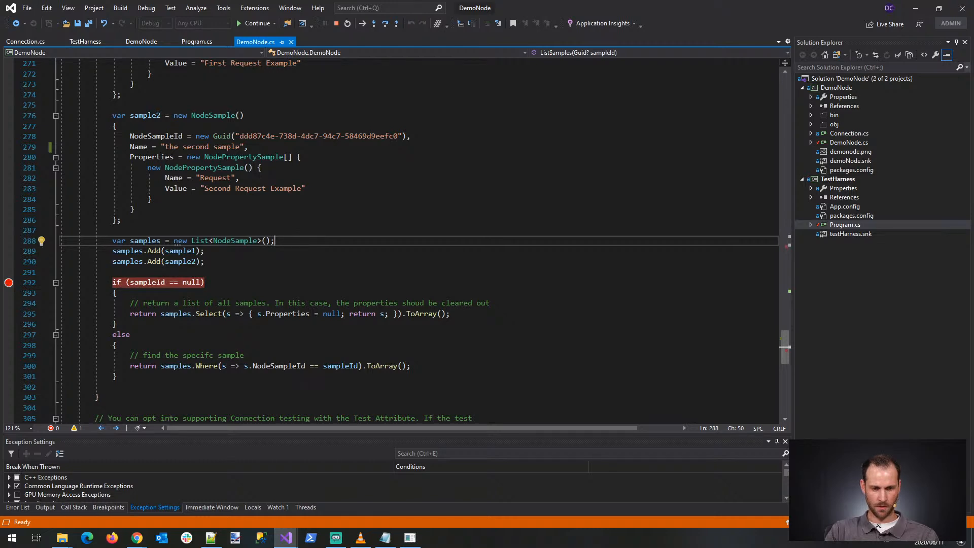
left_click(175, 506)
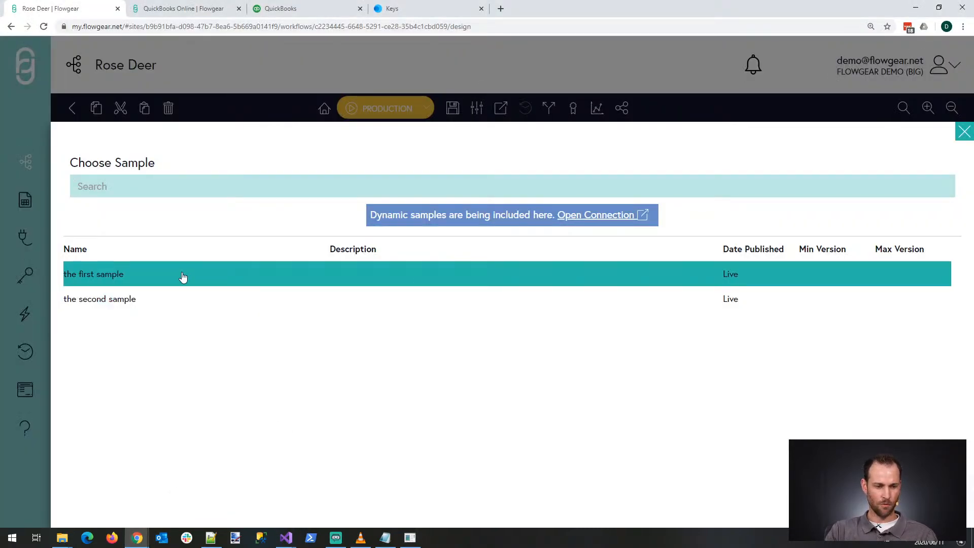
left_click(175, 299)
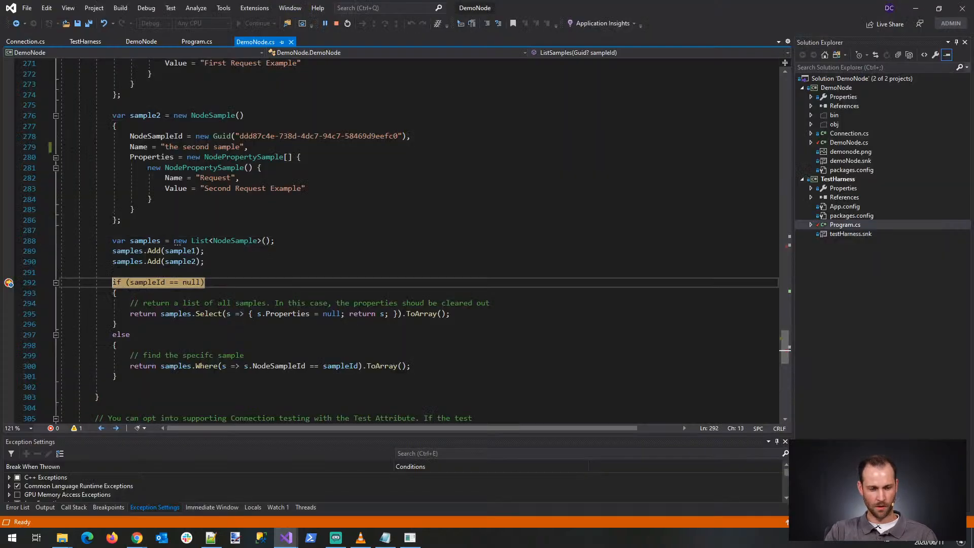
Step: Step to the sample lookup return at line 300, resume, and view the second-sample Request
mouse_move(151, 284)
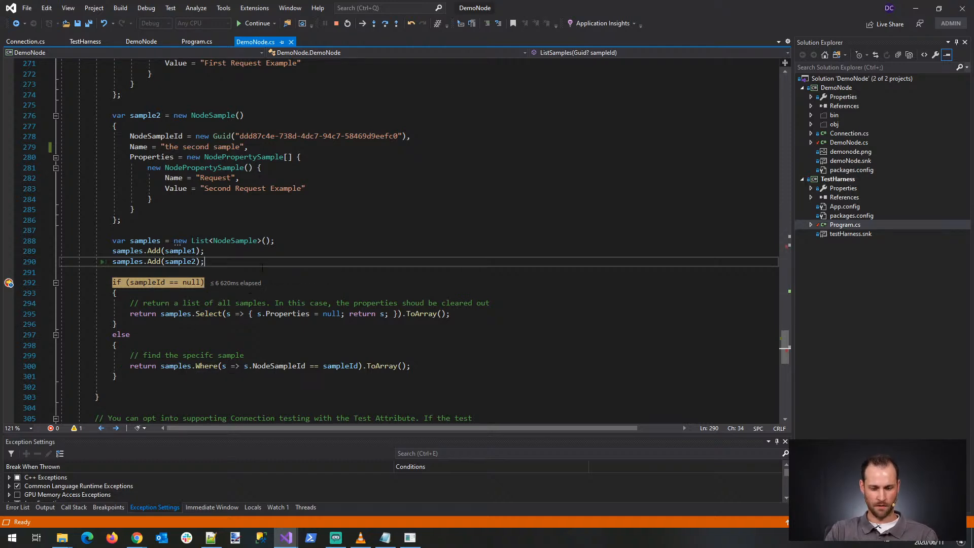
key("F10")
key("F10")
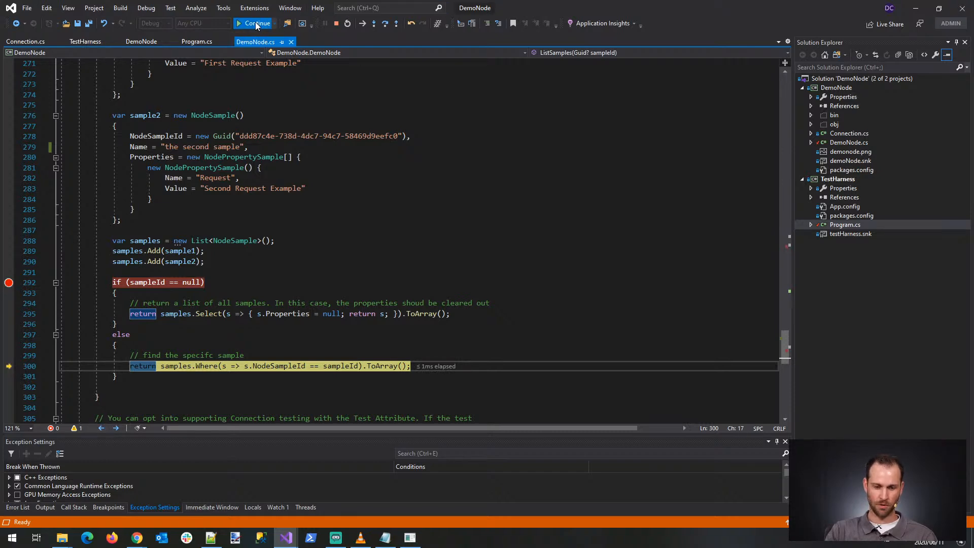
left_click(256, 24)
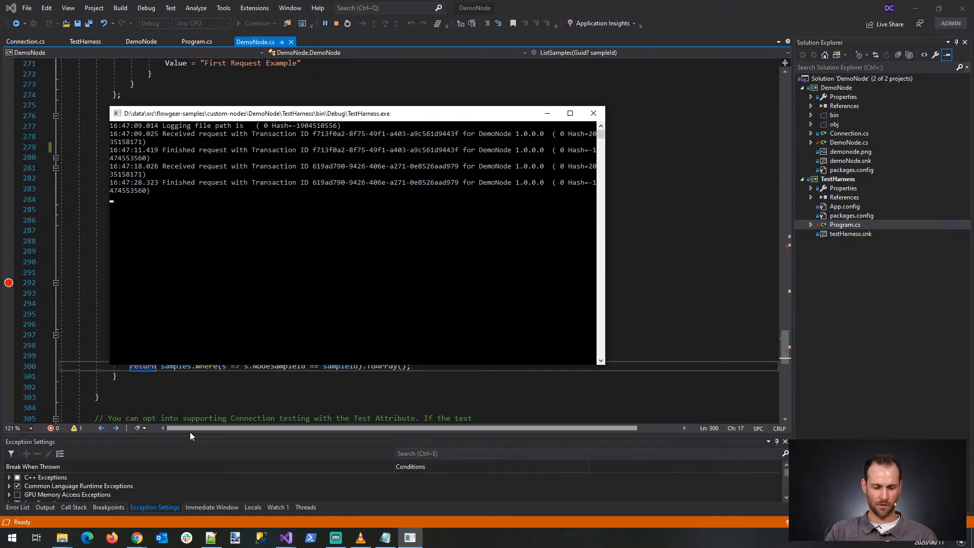
mouse_move(137, 536)
left_click(162, 515)
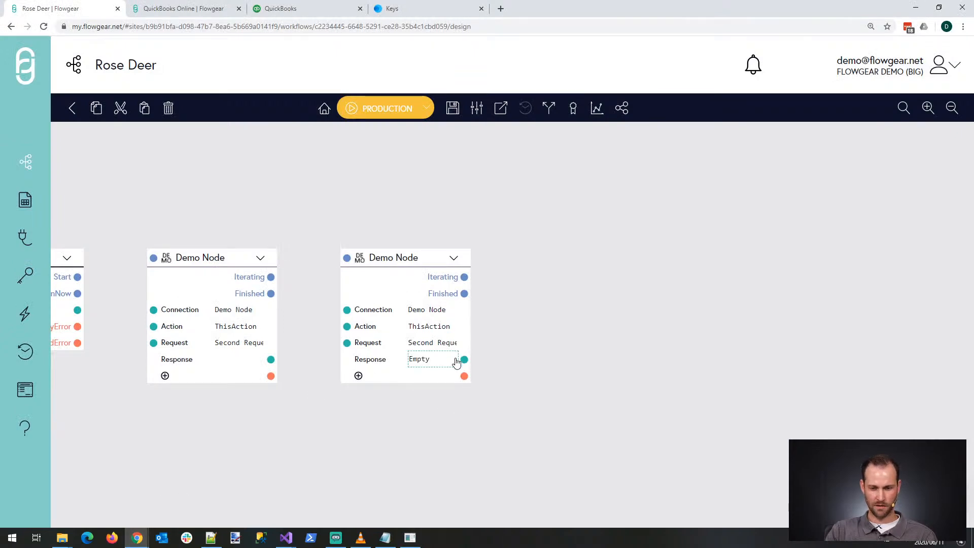